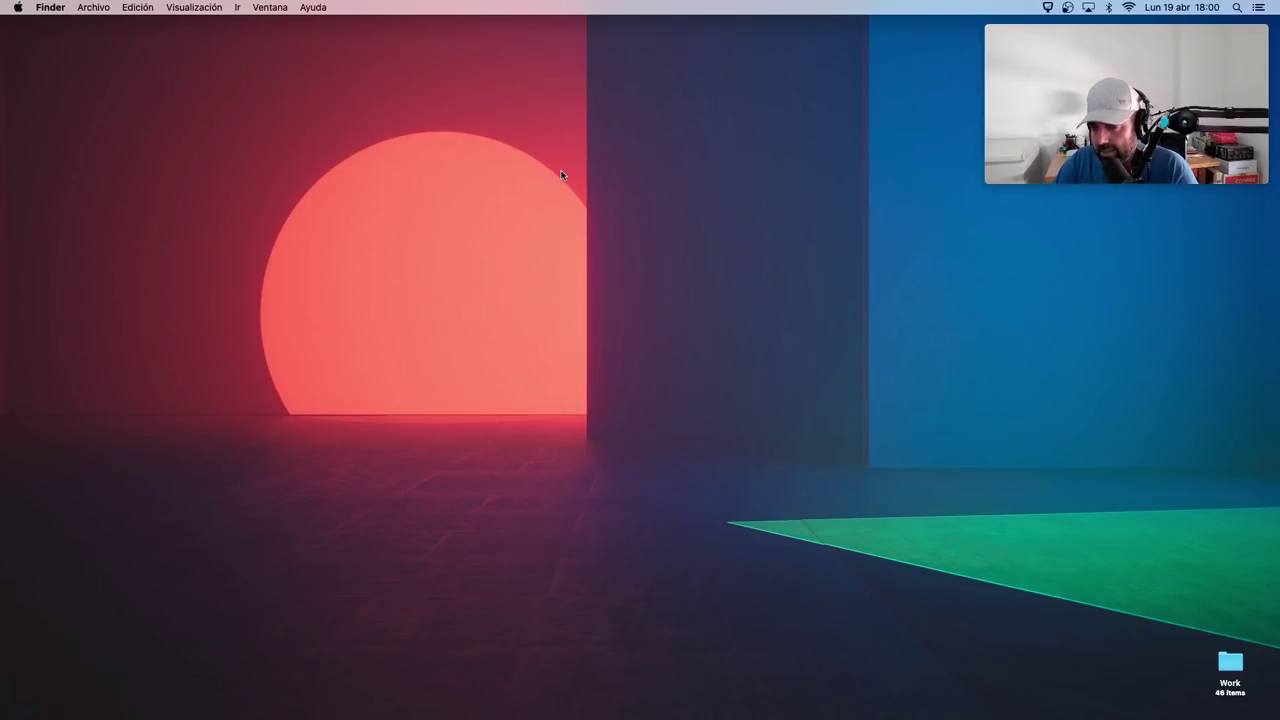
- Switch to the Firefox window with the Zorin OS 16 beta announcement and look over its title and introduction
{"action": "key", "text": "ctrl+Up"}
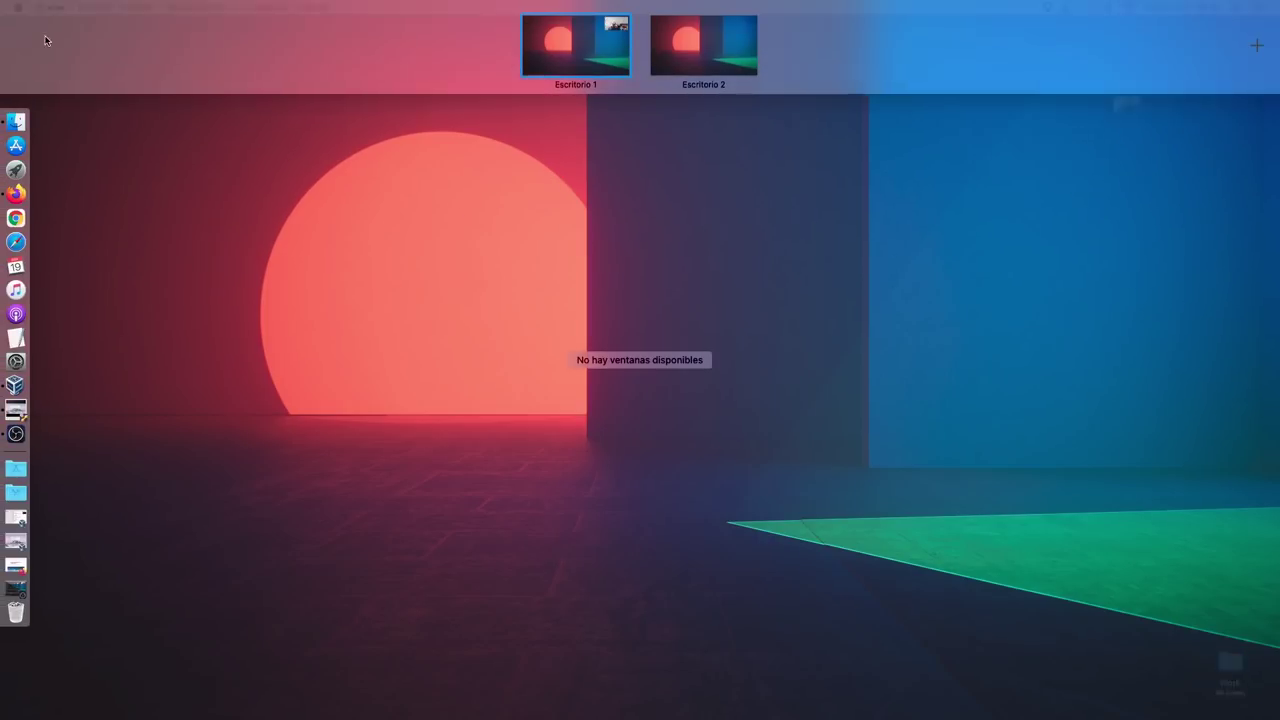
{"action": "left_click", "coordinate": [37, 556]}
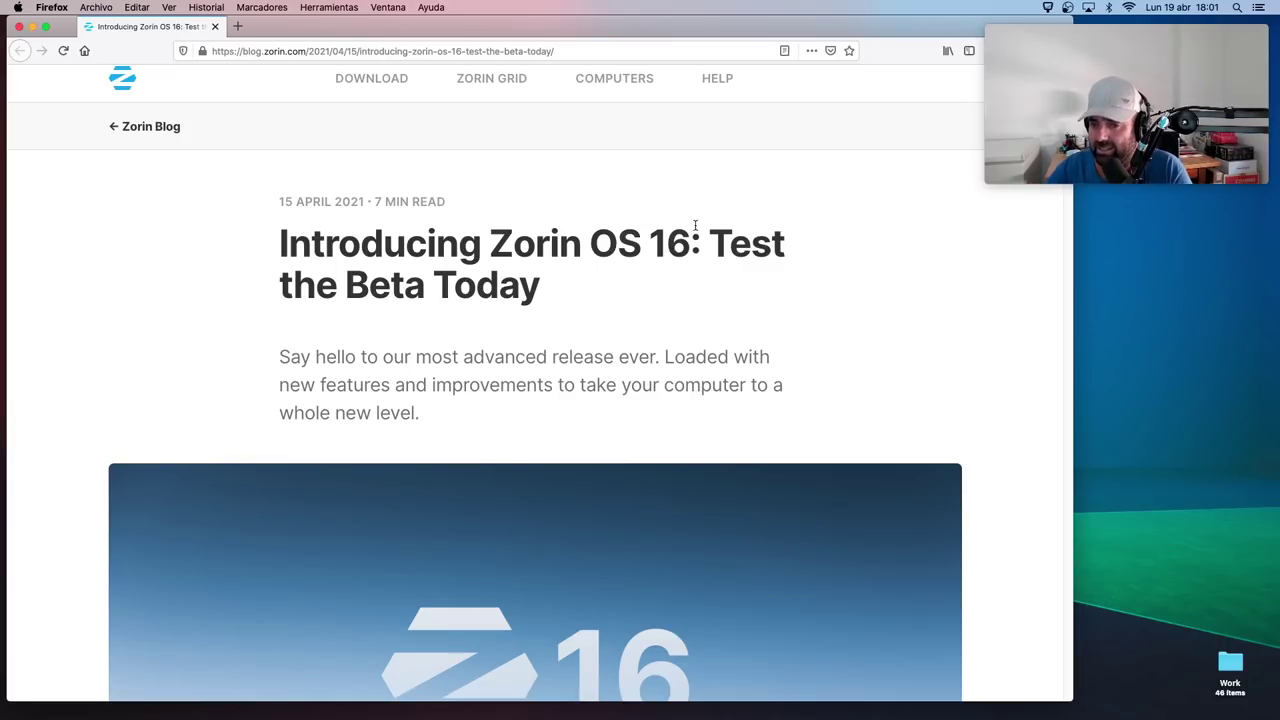
{"action": "scroll", "coordinate": [636, 330], "scroll_direction": "down", "scroll_amount": 10}
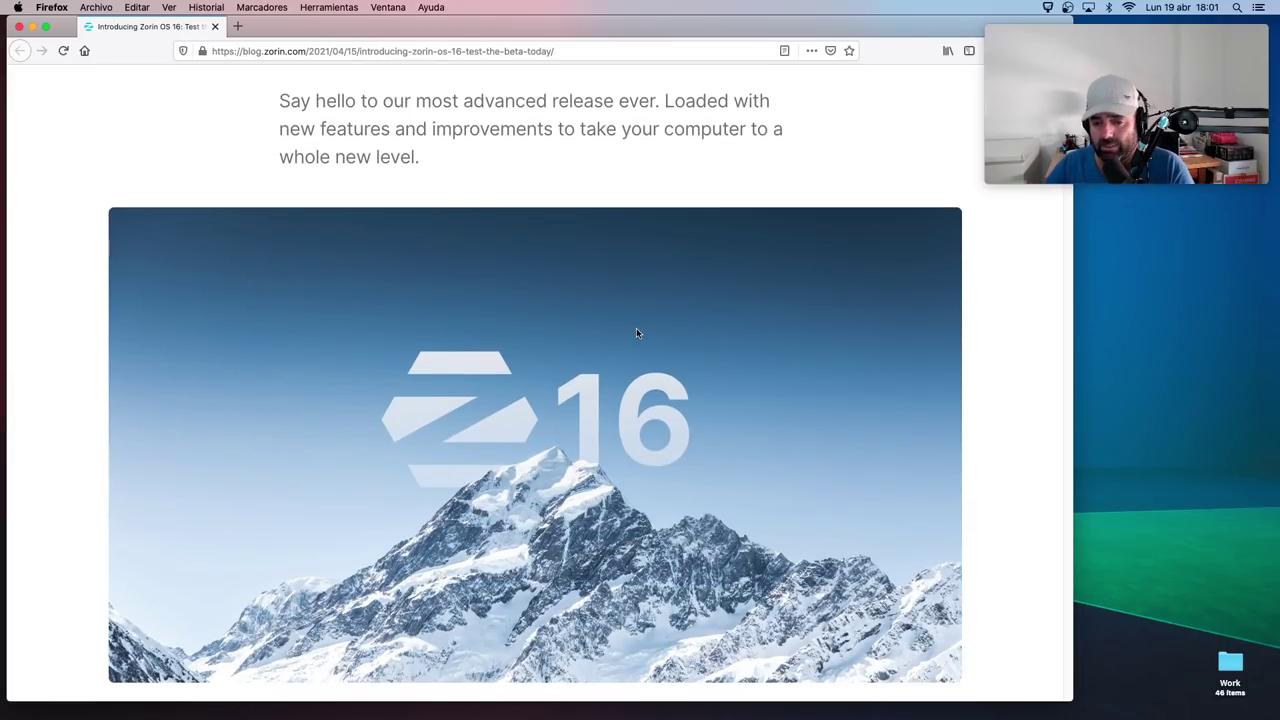
{"action": "scroll", "coordinate": [637, 333], "scroll_direction": "up", "scroll_amount": 8}
{"action": "scroll", "coordinate": [636, 333], "scroll_direction": "up", "scroll_amount": 1}
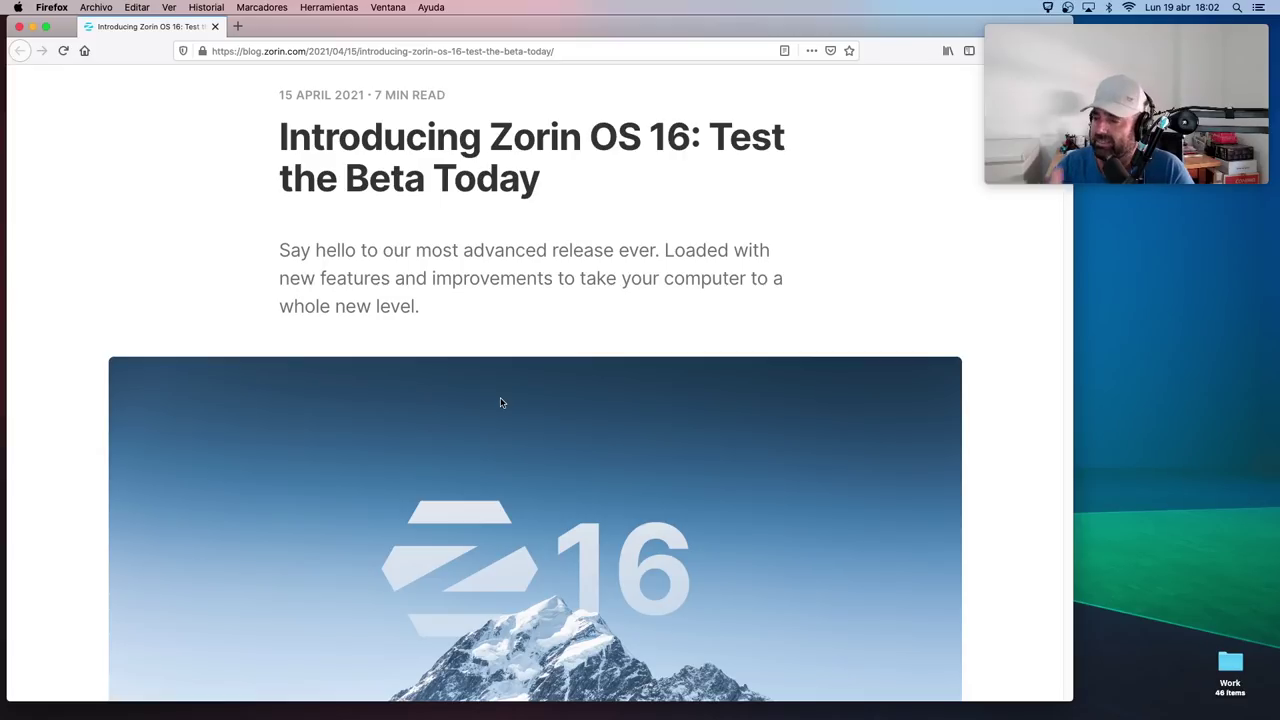
{"action": "scroll", "coordinate": [443, 405], "scroll_direction": "down", "scroll_amount": 6}
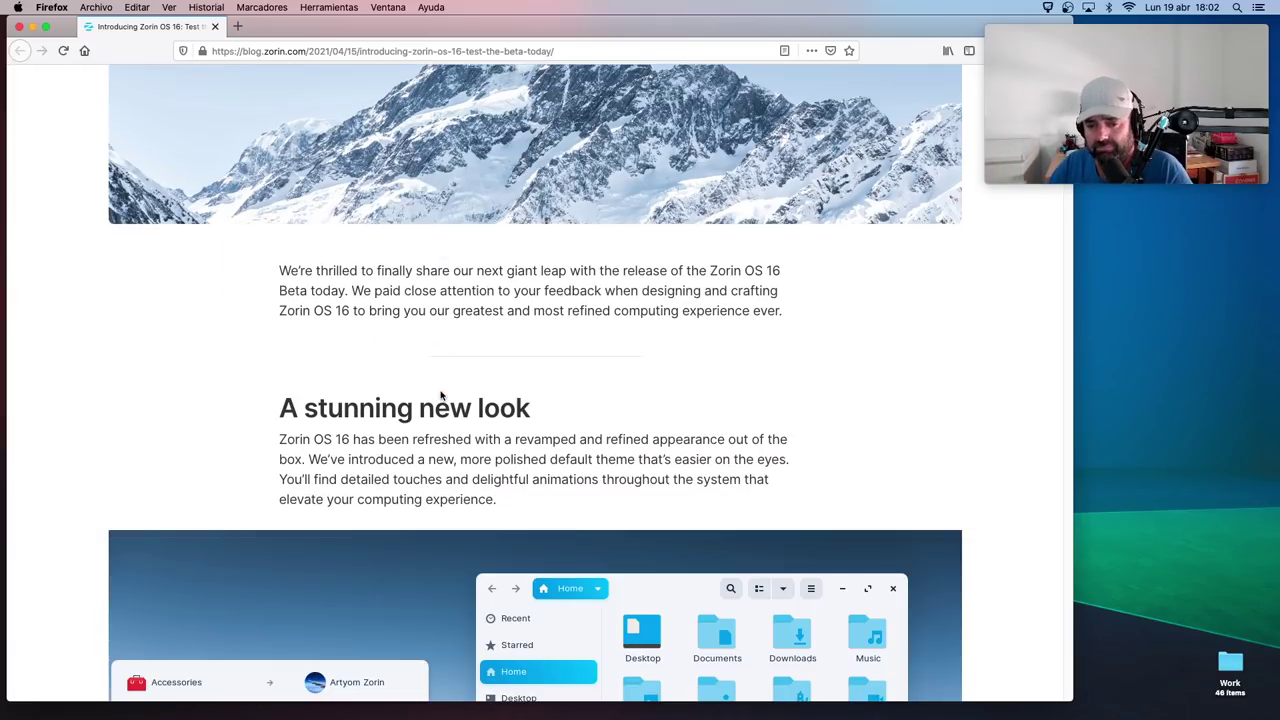
{"action": "scroll", "coordinate": [440, 391], "scroll_direction": "up", "scroll_amount": 10}
{"action": "scroll", "coordinate": [440, 391], "scroll_direction": "down", "scroll_amount": 3}
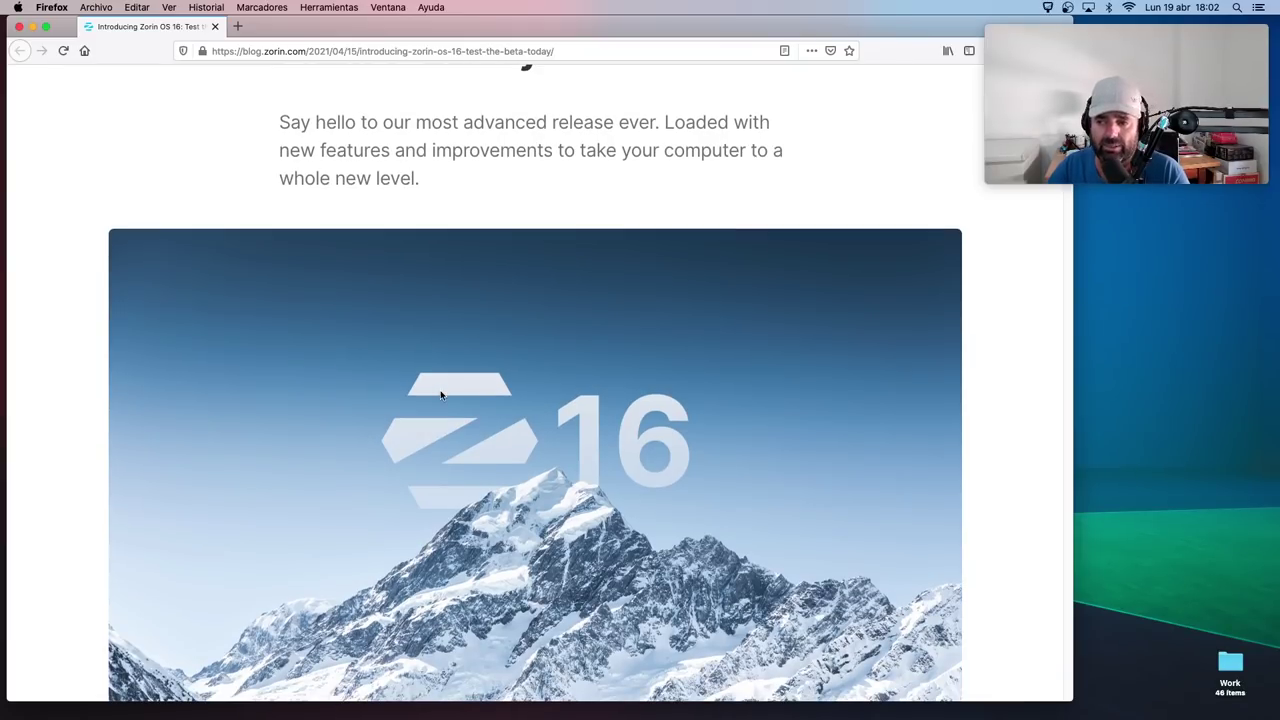
{"action": "scroll", "coordinate": [441, 394], "scroll_direction": "down", "scroll_amount": 6}
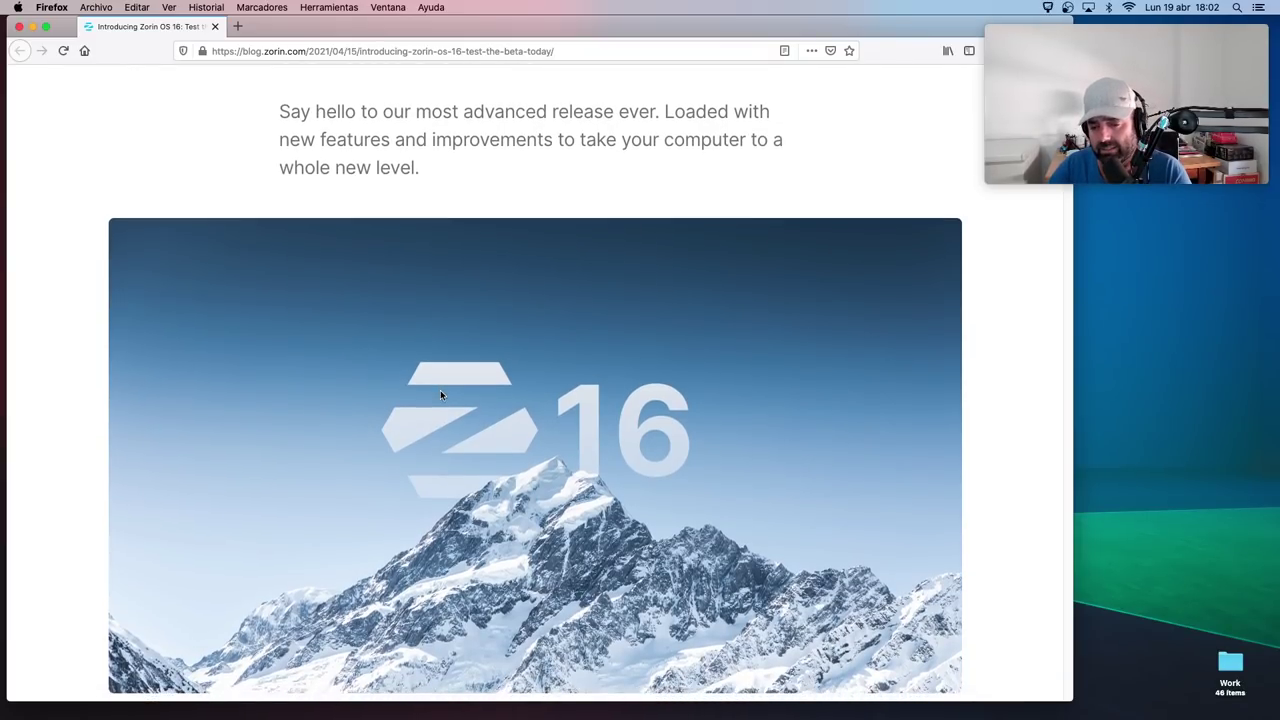
- Examine the blog post's section on the stunning new look, including the desktop, wallpaper and lock screen images
{"action": "scroll", "coordinate": [440, 391], "scroll_direction": "down", "scroll_amount": 2}
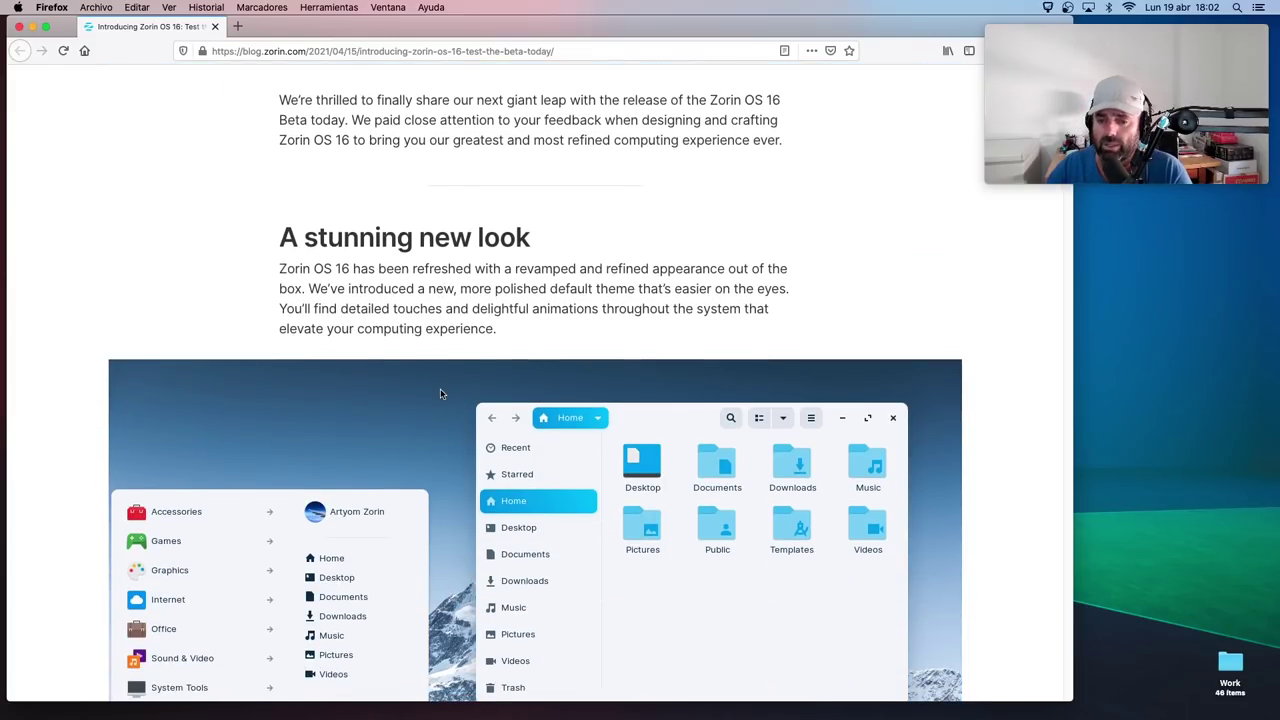
{"action": "scroll", "coordinate": [440, 392], "scroll_direction": "down", "scroll_amount": 2}
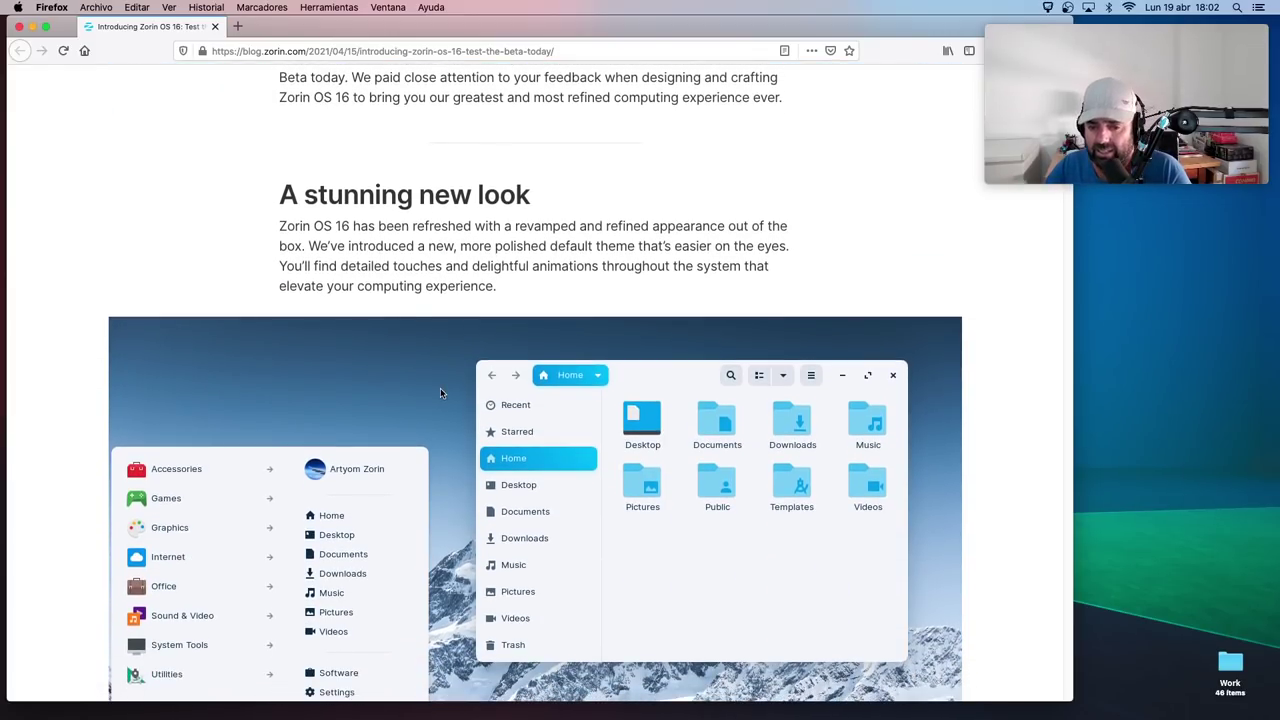
{"action": "scroll", "coordinate": [440, 391], "scroll_direction": "down", "scroll_amount": 4}
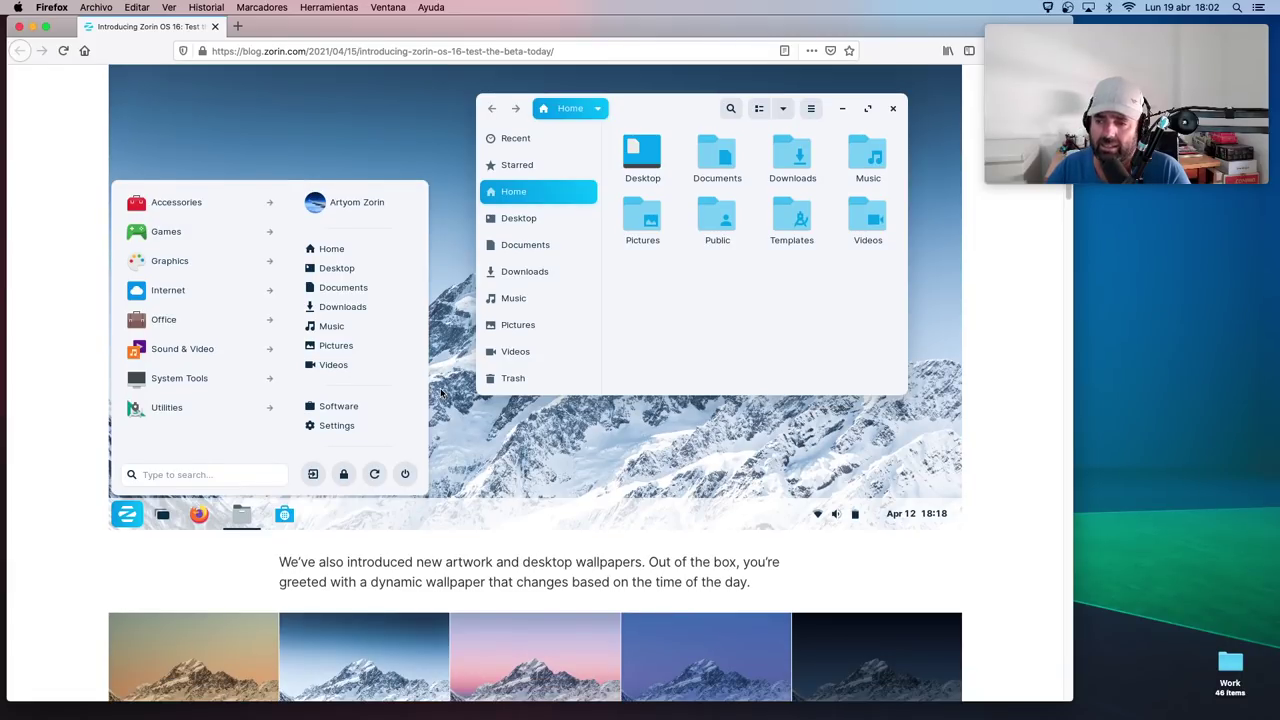
{"action": "scroll", "coordinate": [440, 391], "scroll_direction": "up", "scroll_amount": 1}
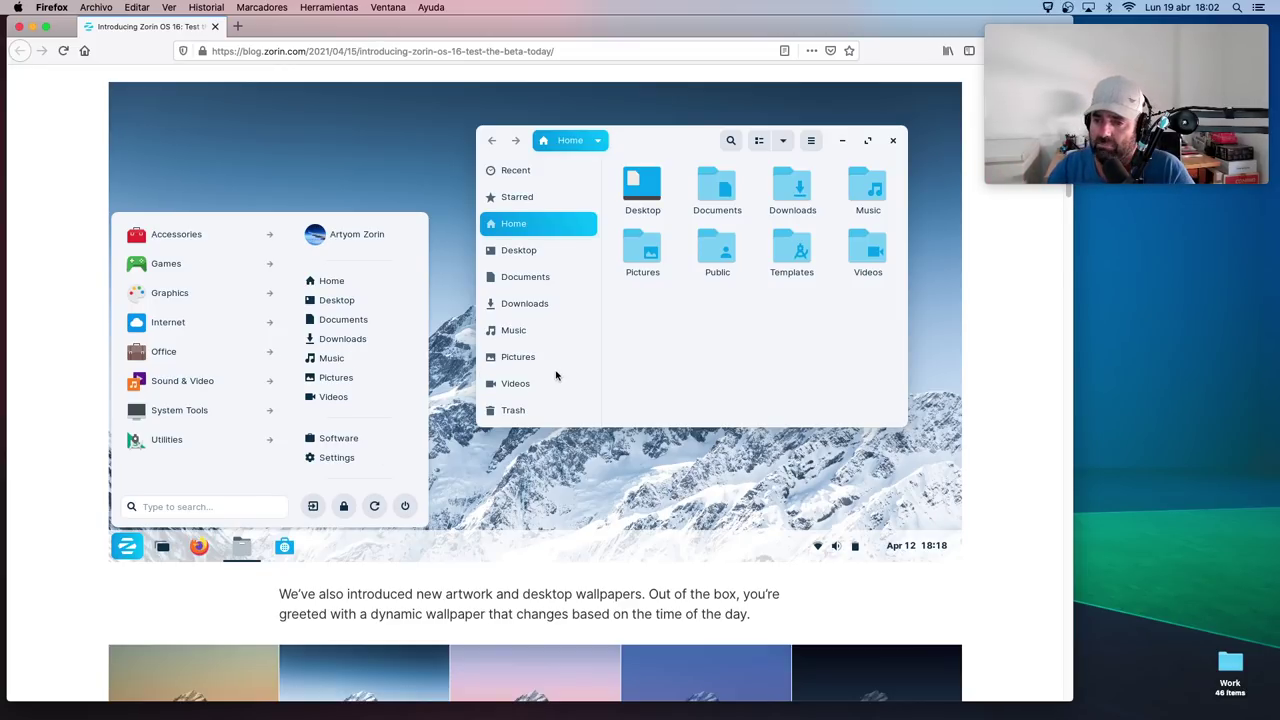
{"action": "scroll", "coordinate": [595, 350], "scroll_direction": "down", "scroll_amount": 3}
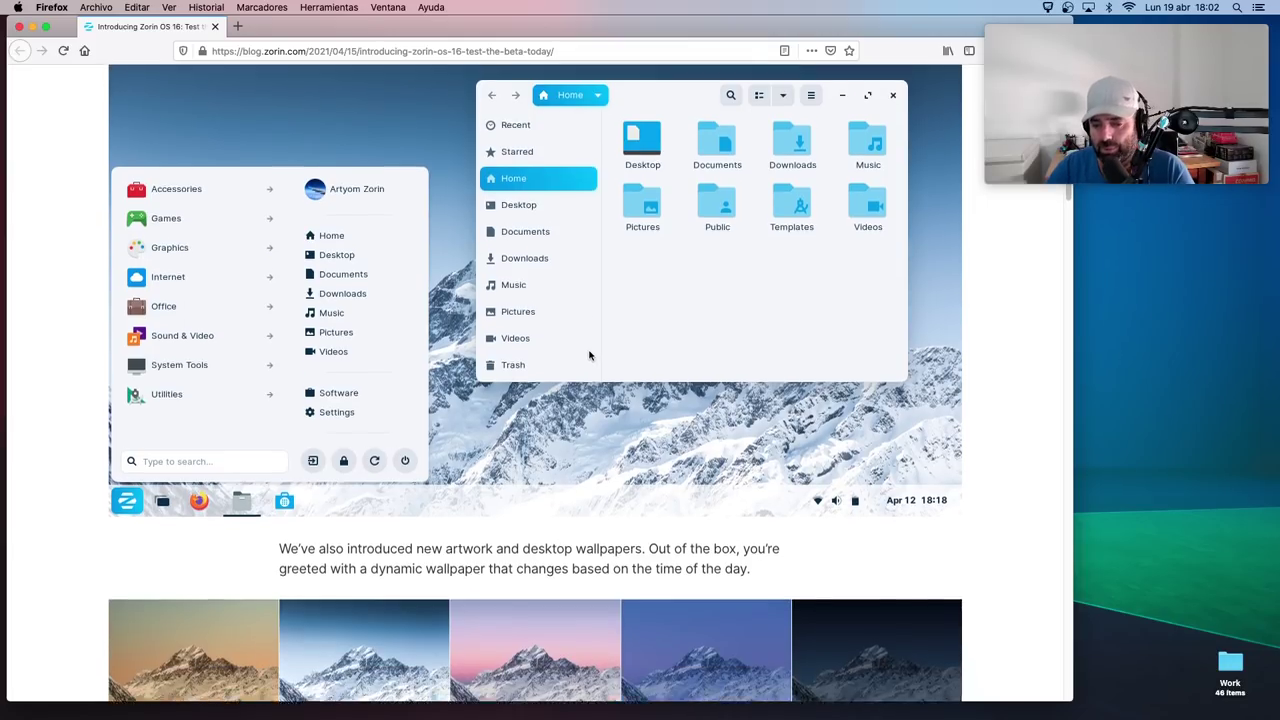
{"action": "scroll", "coordinate": [420, 346], "scroll_direction": "down", "scroll_amount": 10}
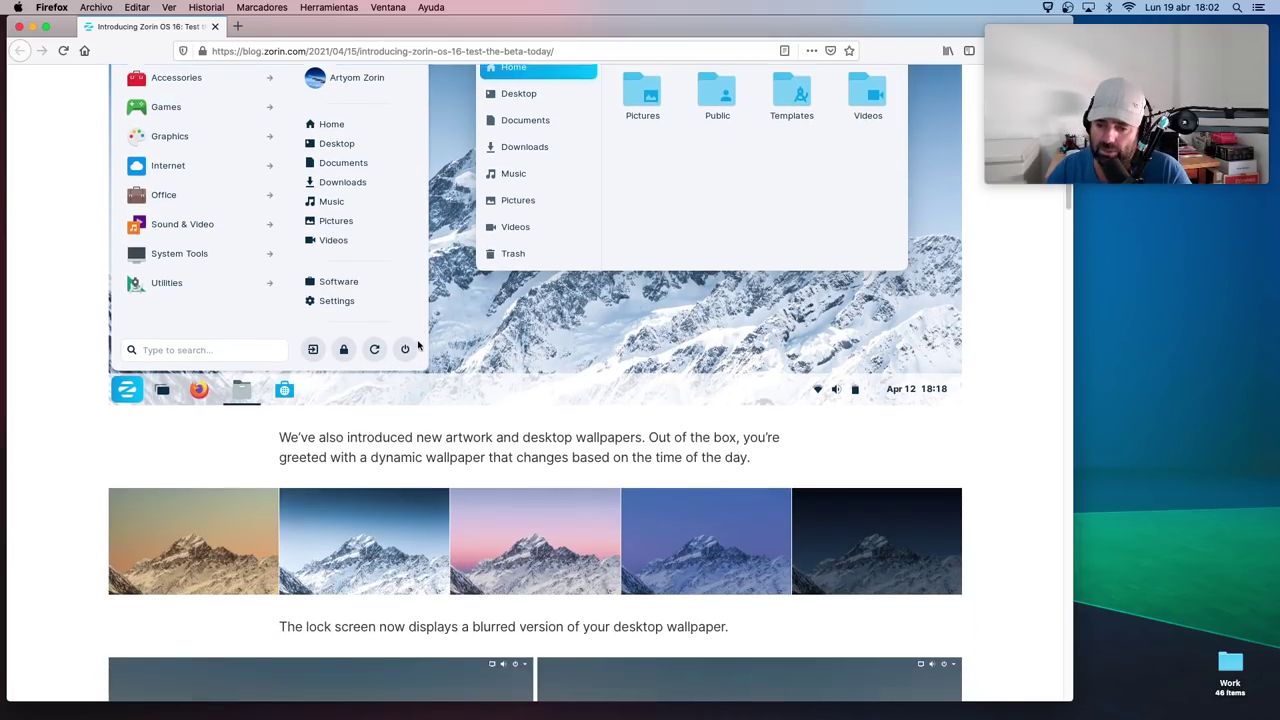
{"action": "scroll", "coordinate": [590, 360], "scroll_direction": "up", "scroll_amount": 2}
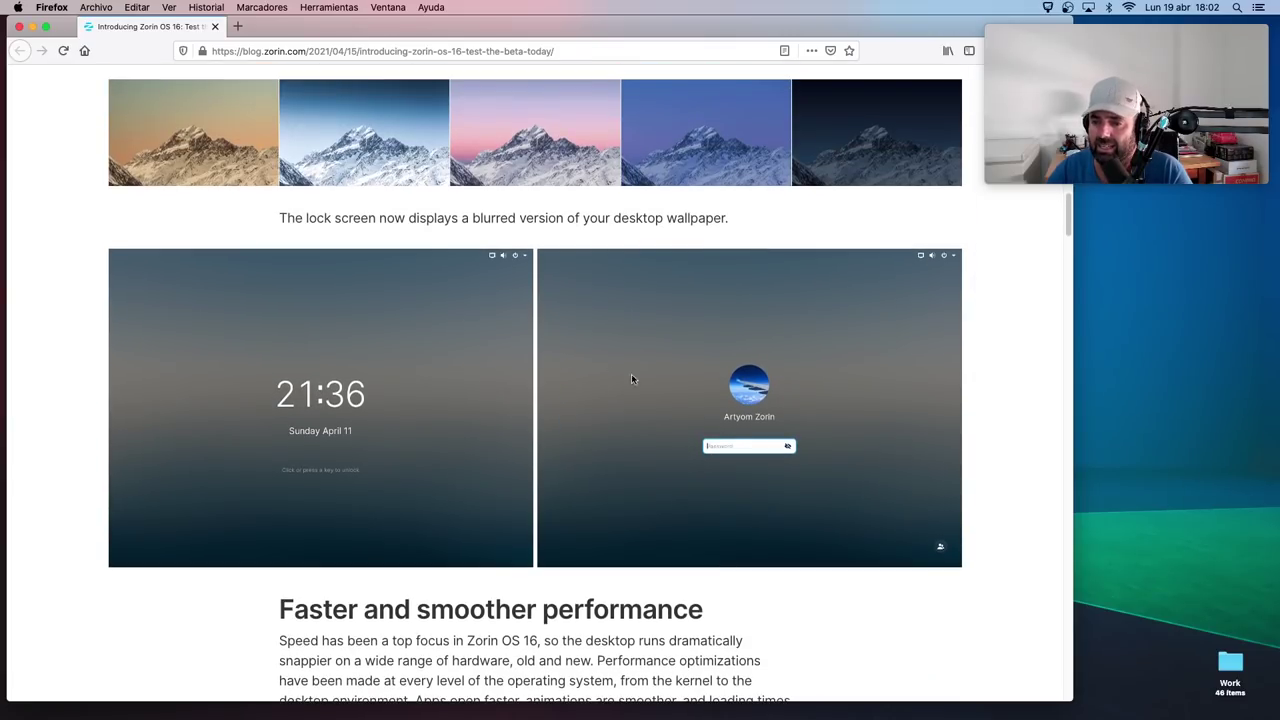
{"action": "scroll", "coordinate": [556, 401], "scroll_direction": "down", "scroll_amount": 4}
{"action": "scroll", "coordinate": [550, 403], "scroll_direction": "up", "scroll_amount": 2}
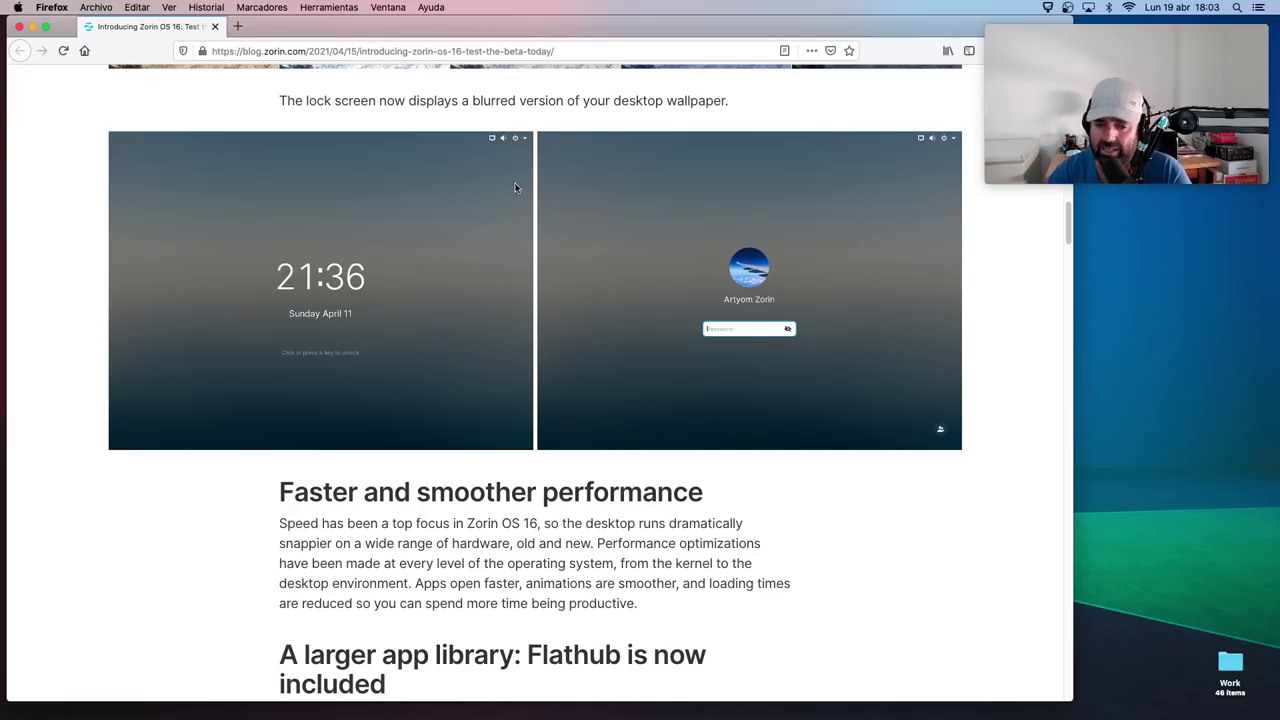
- Read the sections on faster performance and the larger app library with Flathub, through the Software store source options
{"action": "scroll", "coordinate": [448, 303], "scroll_direction": "down", "scroll_amount": 1}
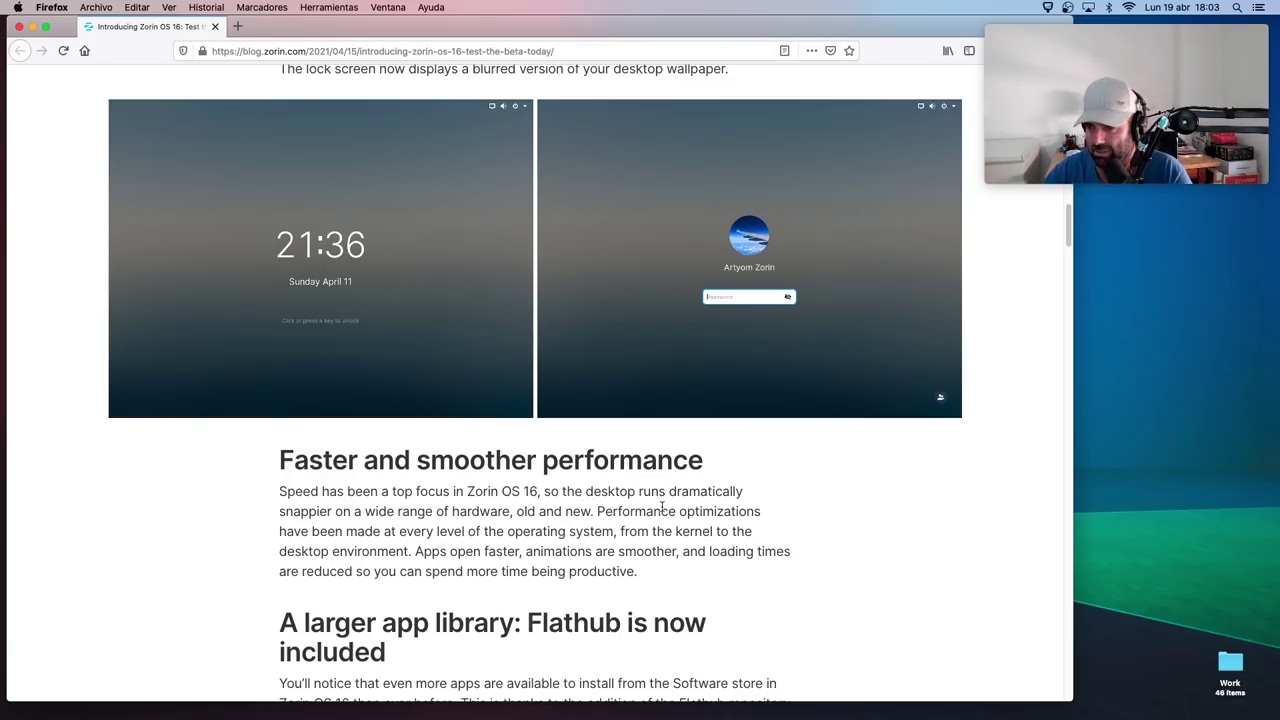
{"action": "scroll", "coordinate": [662, 507], "scroll_direction": "down", "scroll_amount": 3}
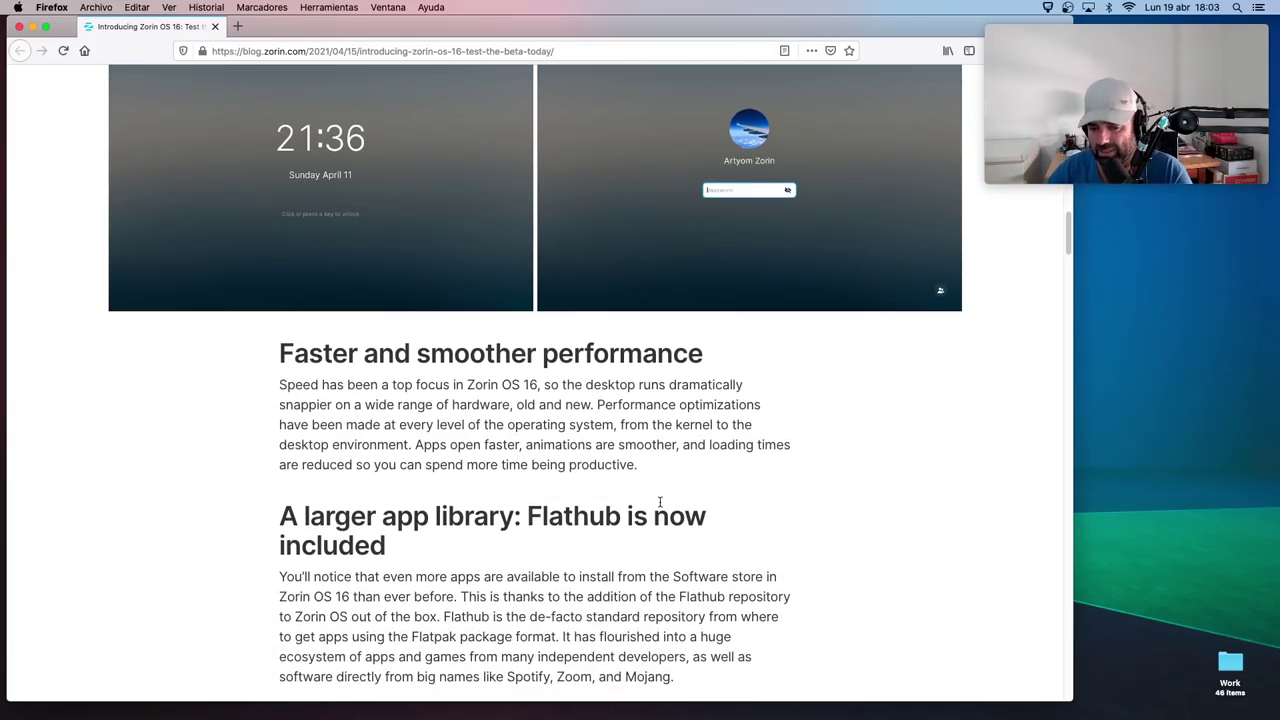
{"action": "scroll", "coordinate": [658, 503], "scroll_direction": "down", "scroll_amount": 1}
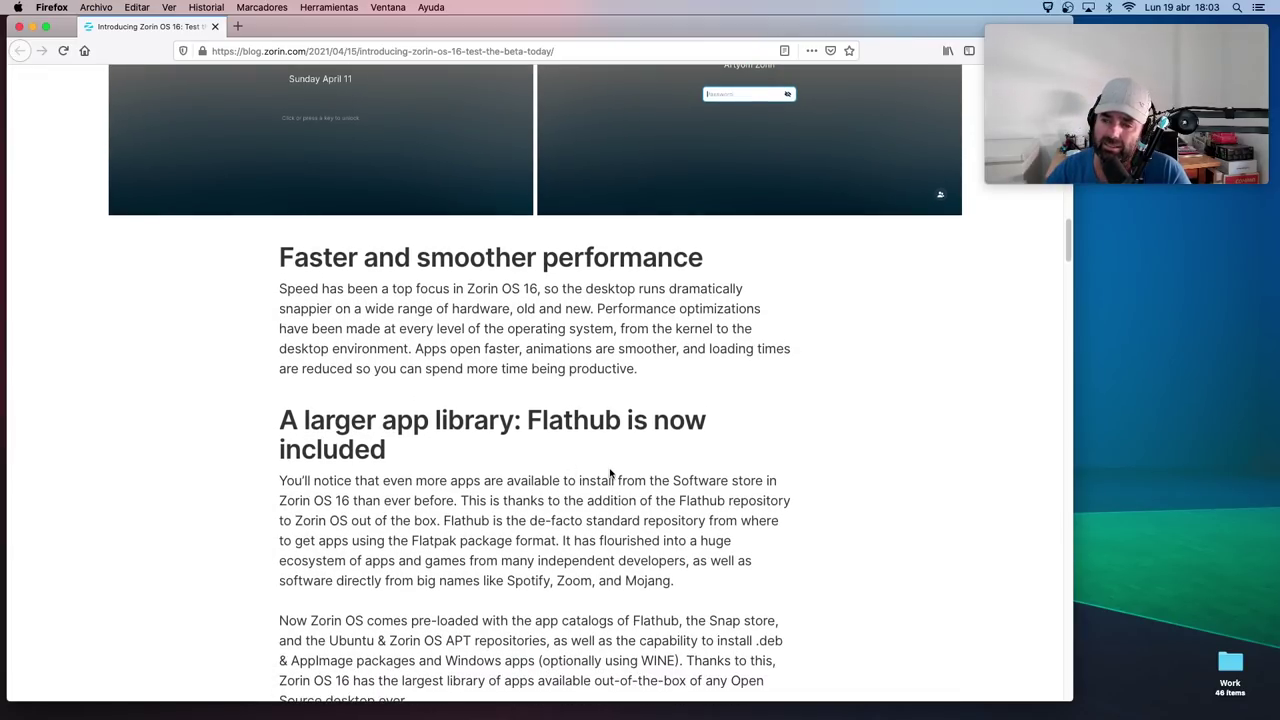
{"action": "scroll", "coordinate": [580, 460], "scroll_direction": "down", "scroll_amount": 1}
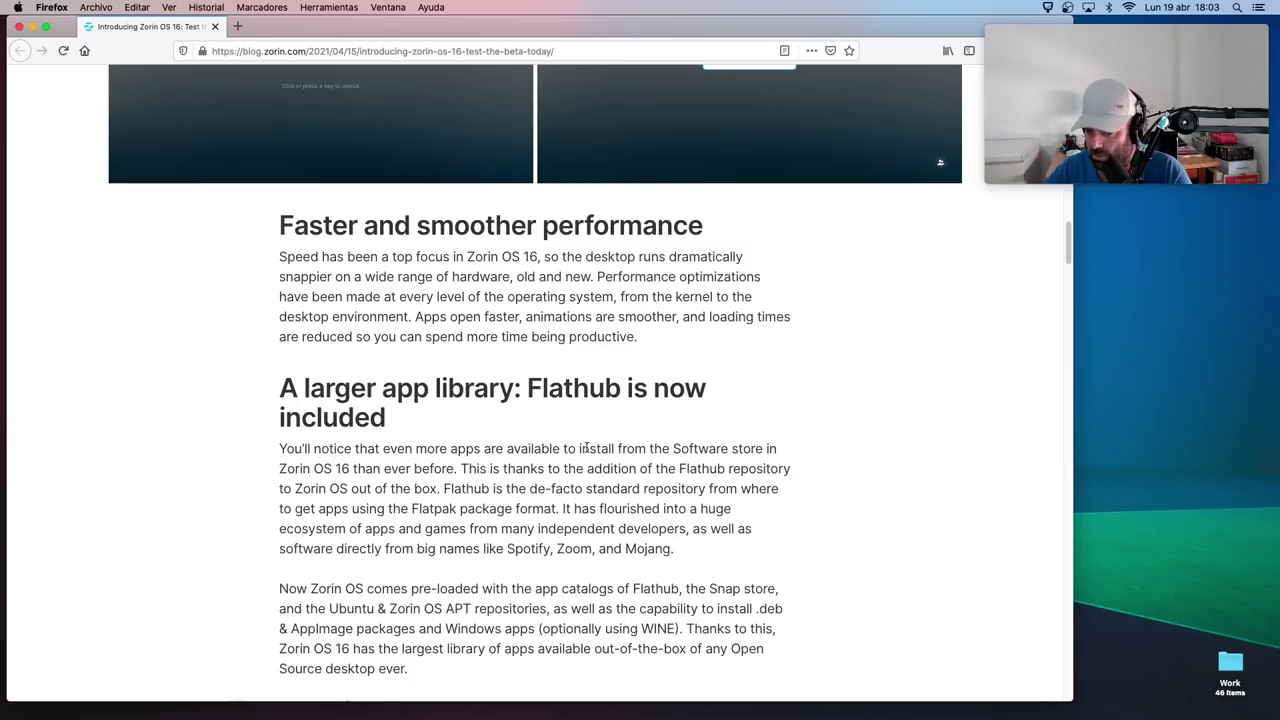
{"action": "scroll", "coordinate": [502, 440], "scroll_direction": "down", "scroll_amount": 3}
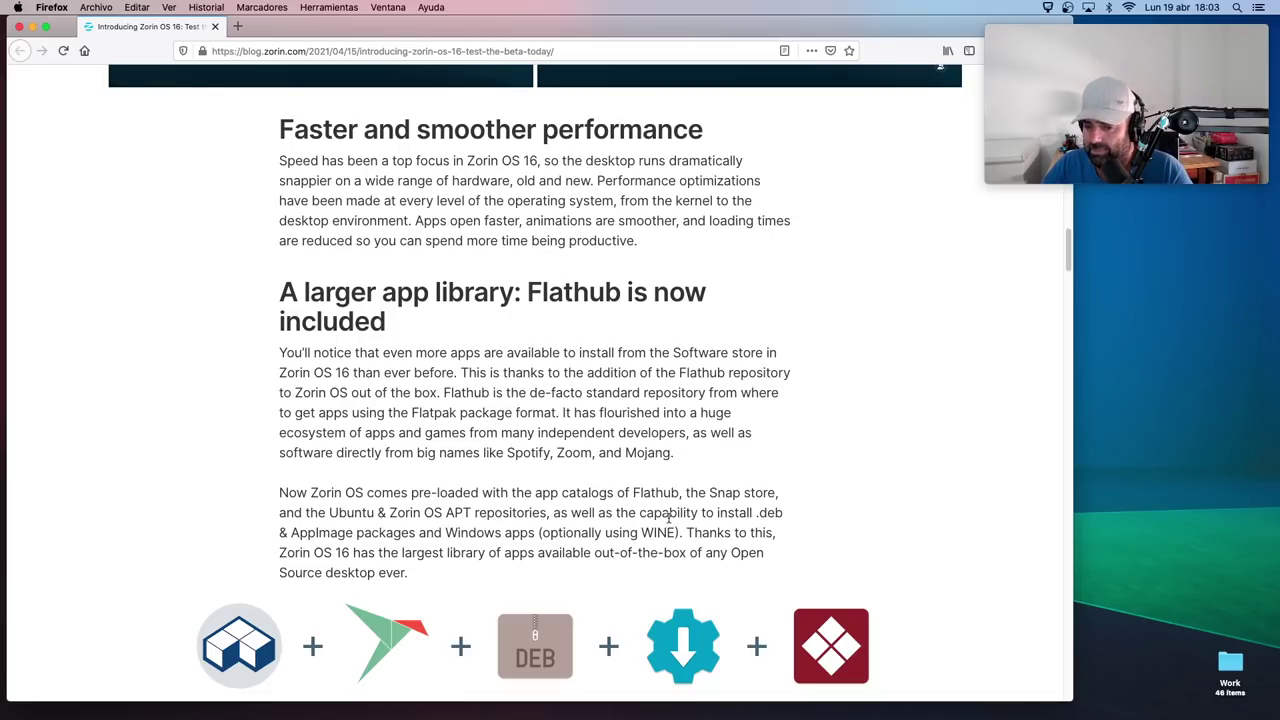
{"action": "scroll", "coordinate": [556, 520], "scroll_direction": "down", "scroll_amount": 5}
{"action": "scroll", "coordinate": [556, 520], "scroll_direction": "down", "scroll_amount": 1}
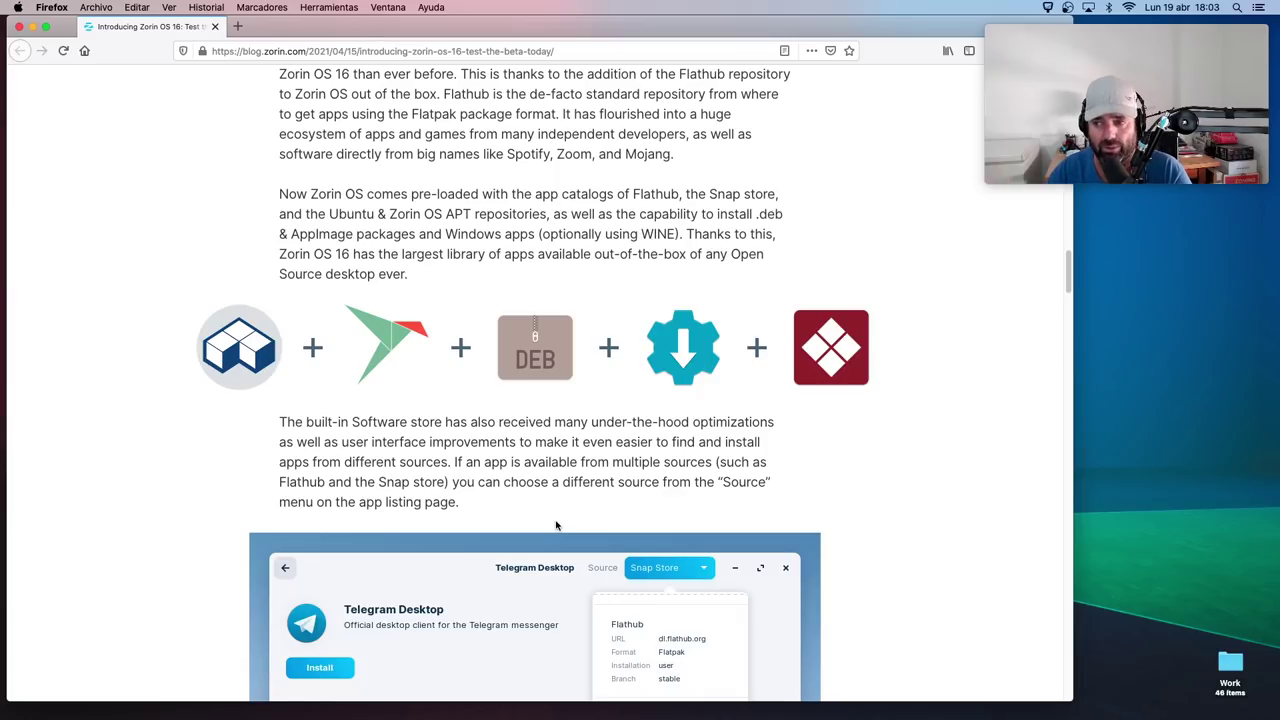
{"action": "scroll", "coordinate": [556, 525], "scroll_direction": "down", "scroll_amount": 4}
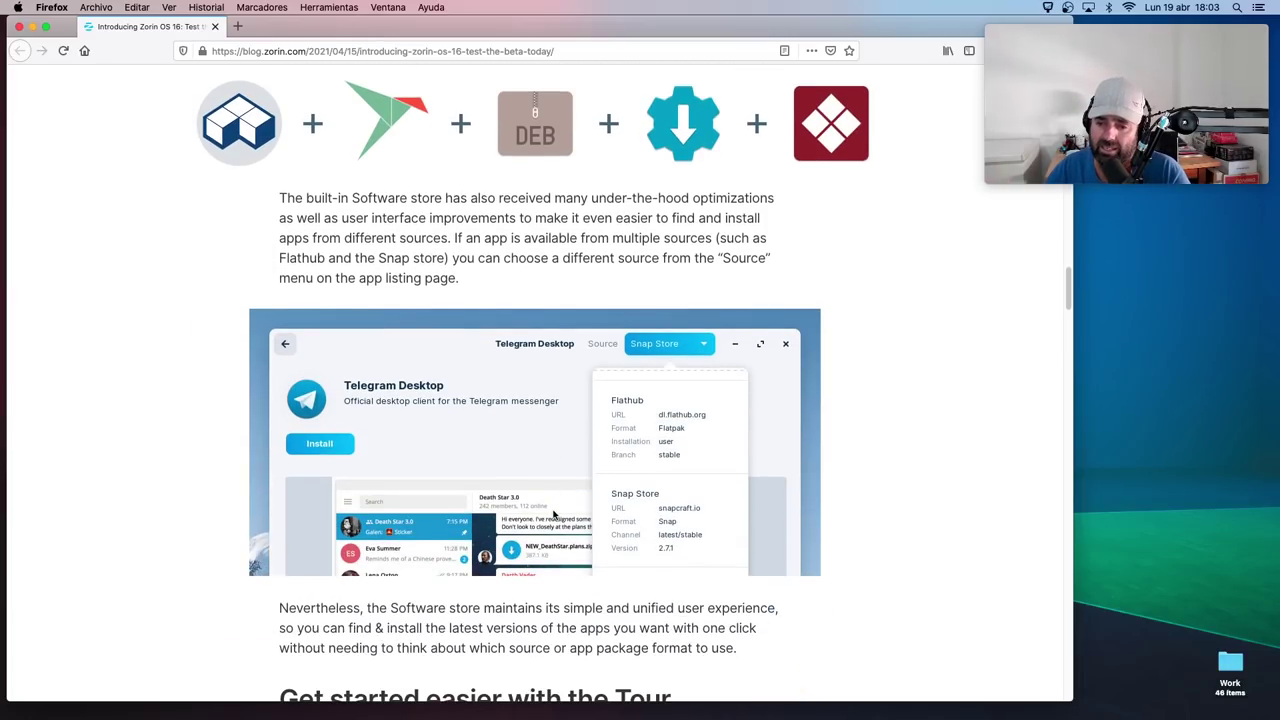
{"action": "scroll", "coordinate": [553, 513], "scroll_direction": "down", "scroll_amount": 2}
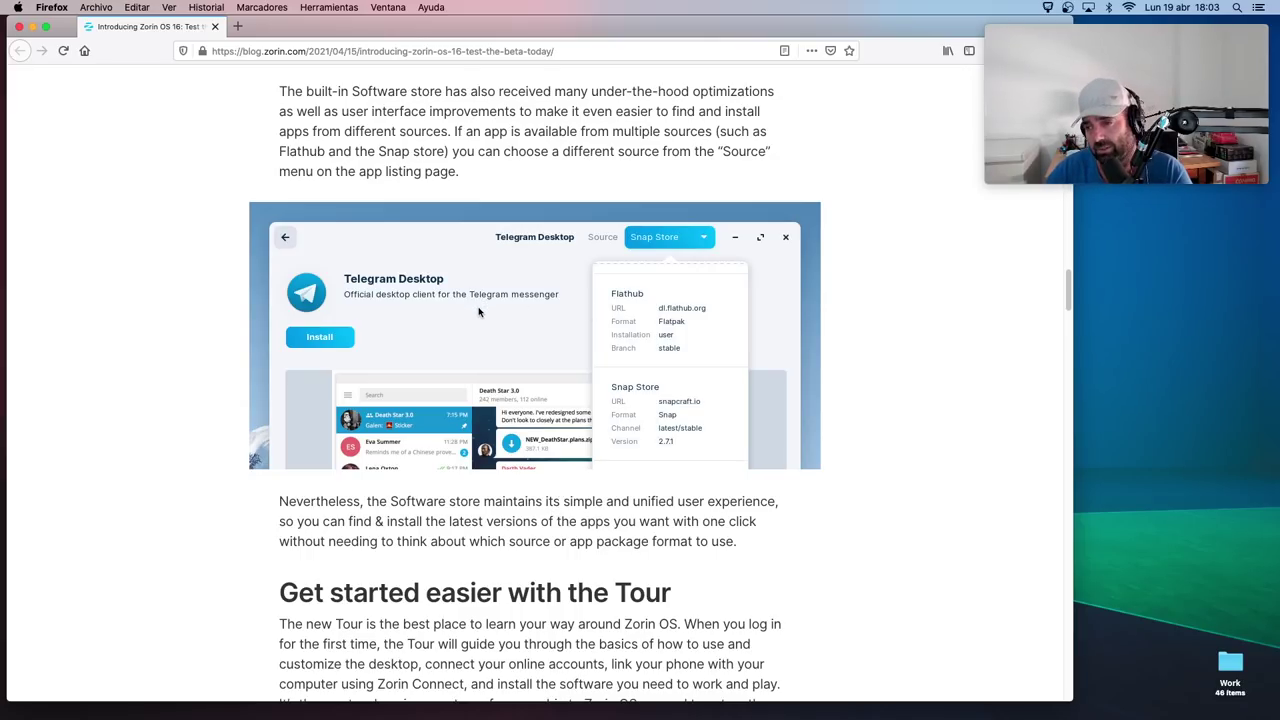
- Read the sections on the new Tour and touchpad gestures, viewing their animated demonstrations
{"action": "scroll", "coordinate": [490, 308], "scroll_direction": "down", "scroll_amount": 8}
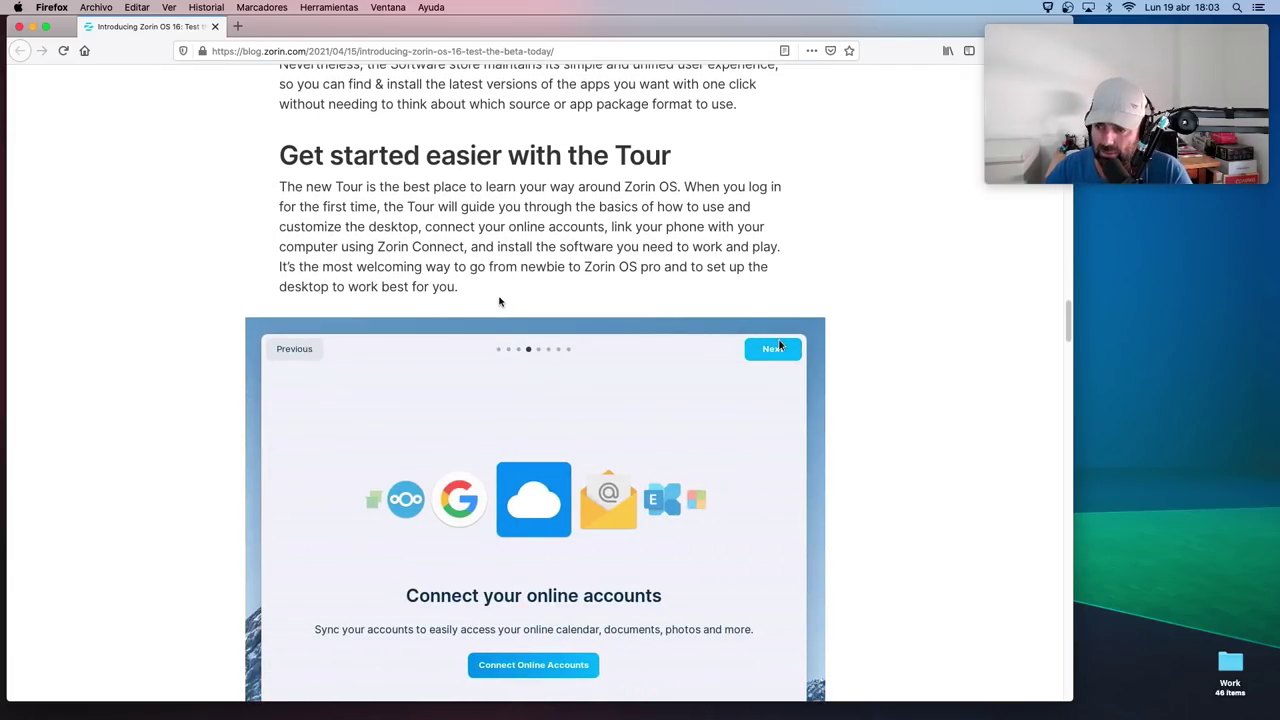
{"action": "scroll", "coordinate": [500, 301], "scroll_direction": "down", "scroll_amount": 2}
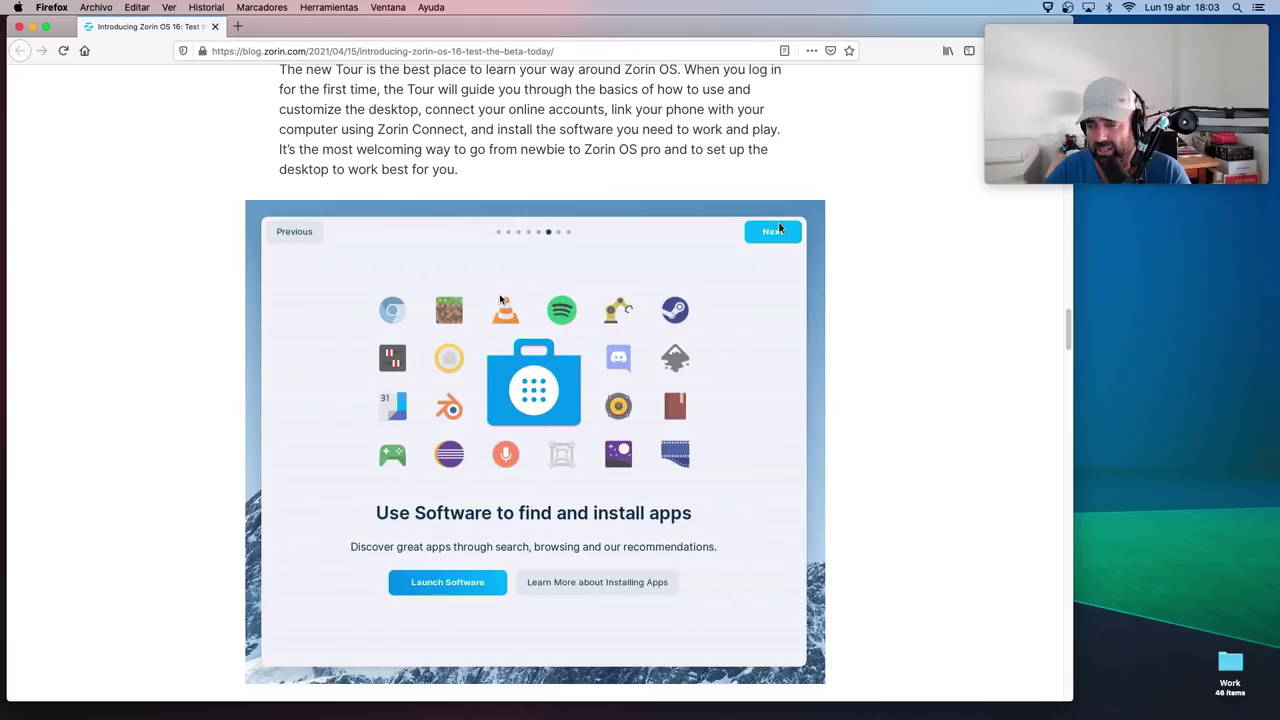
{"action": "scroll", "coordinate": [500, 310], "scroll_direction": "down", "scroll_amount": 6}
{"action": "scroll", "coordinate": [506, 331], "scroll_direction": "down", "scroll_amount": 5}
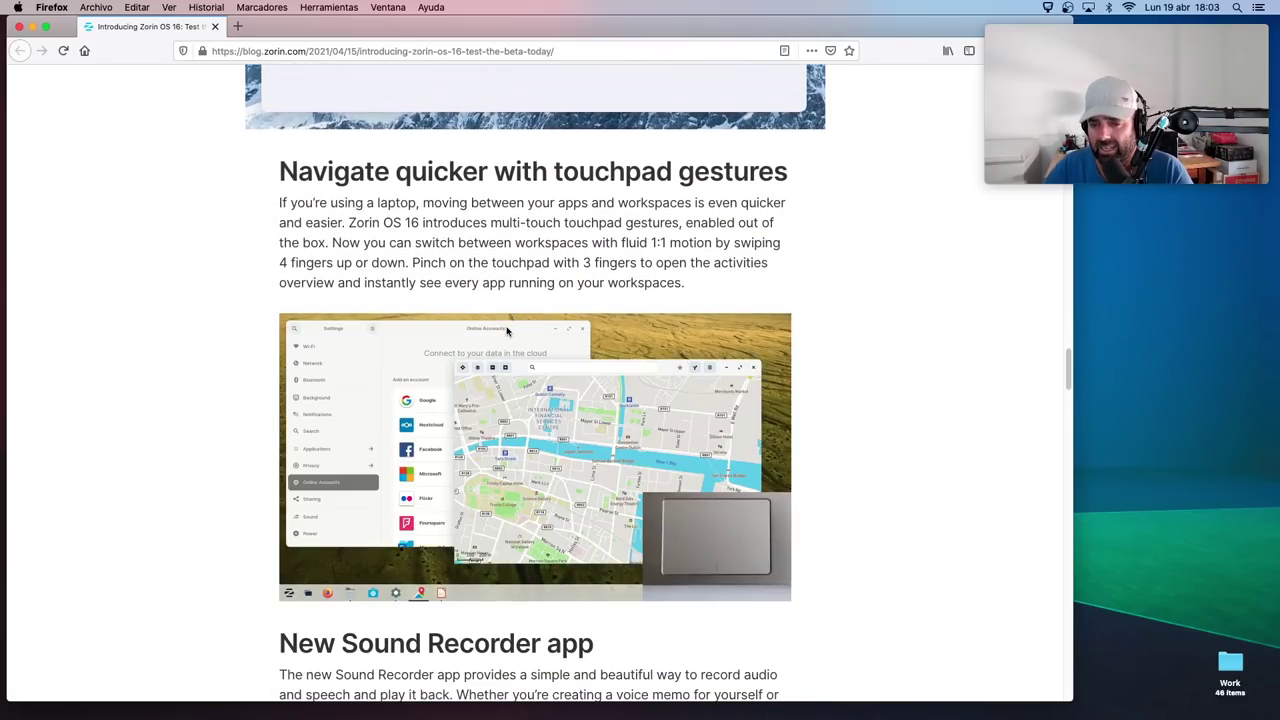
{"action": "scroll", "coordinate": [507, 331], "scroll_direction": "down", "scroll_amount": 1}
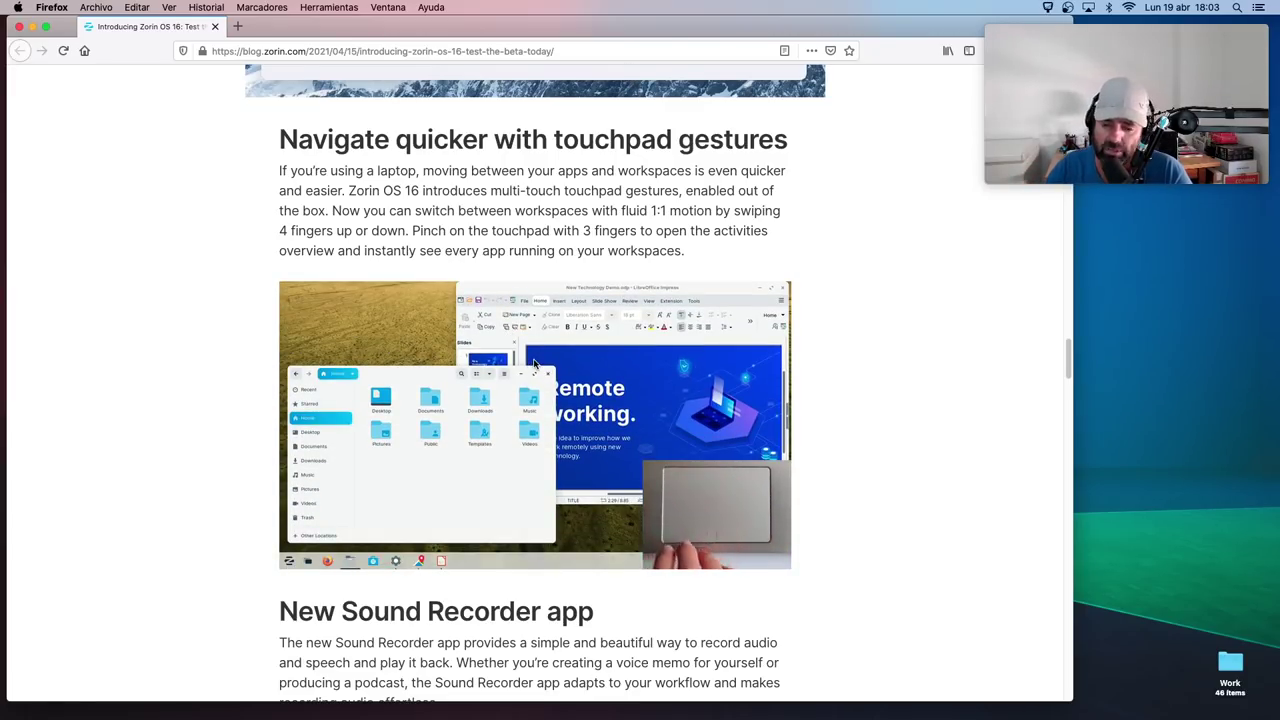
- Review the New Sound Recorder app section and the list of customizable taskbar options
{"action": "scroll", "coordinate": [540, 358], "scroll_direction": "down", "scroll_amount": 2}
{"action": "scroll", "coordinate": [540, 358], "scroll_direction": "down", "scroll_amount": 4}
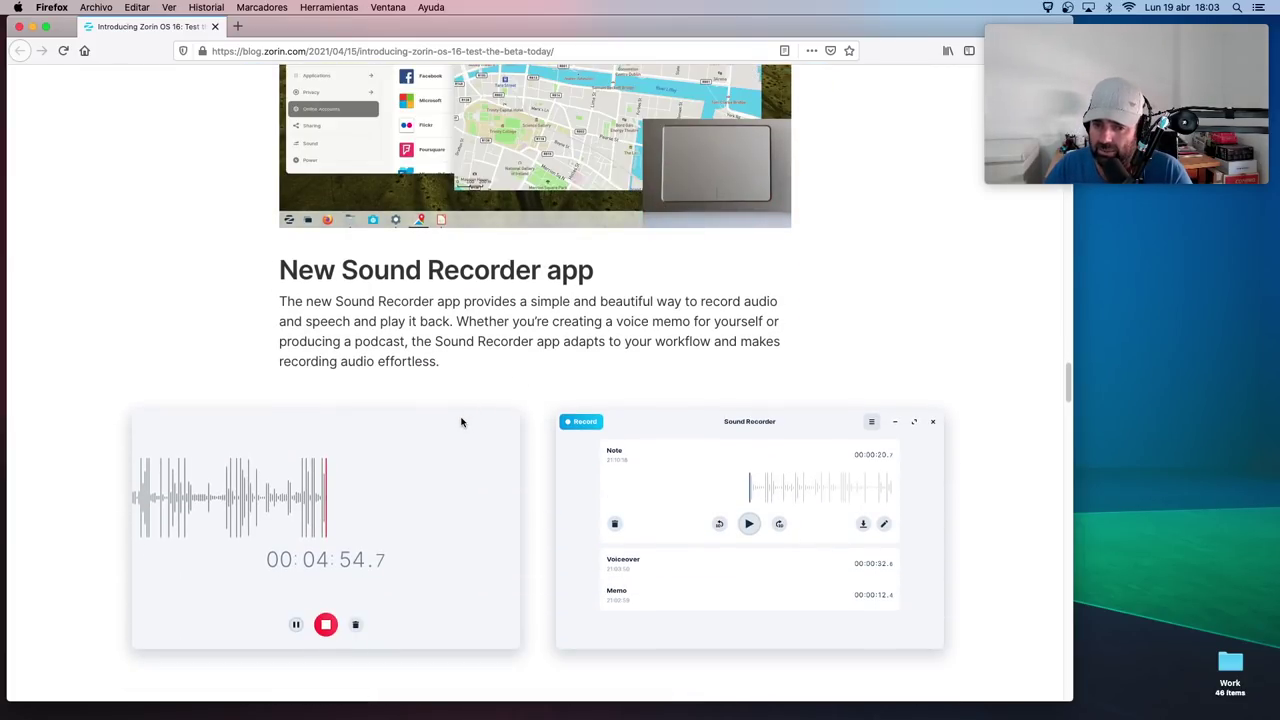
{"action": "scroll", "coordinate": [462, 420], "scroll_direction": "down", "scroll_amount": 1}
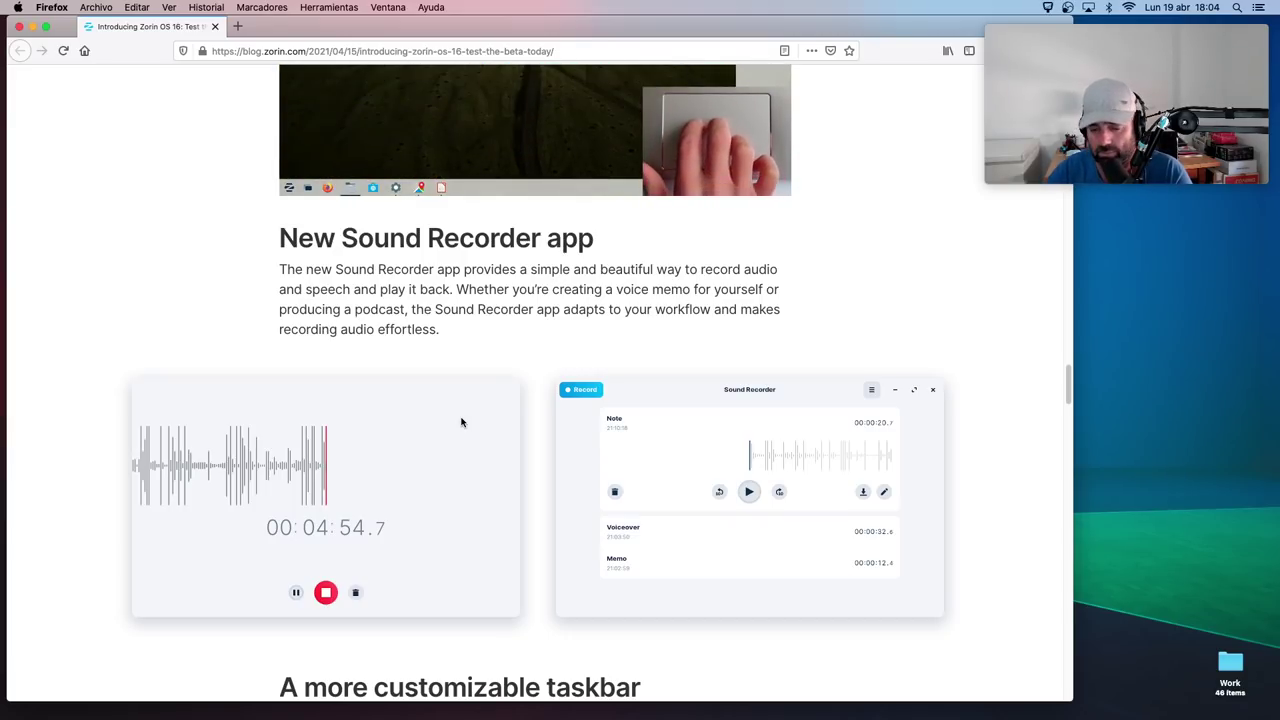
{"action": "scroll", "coordinate": [461, 422], "scroll_direction": "down", "scroll_amount": 4}
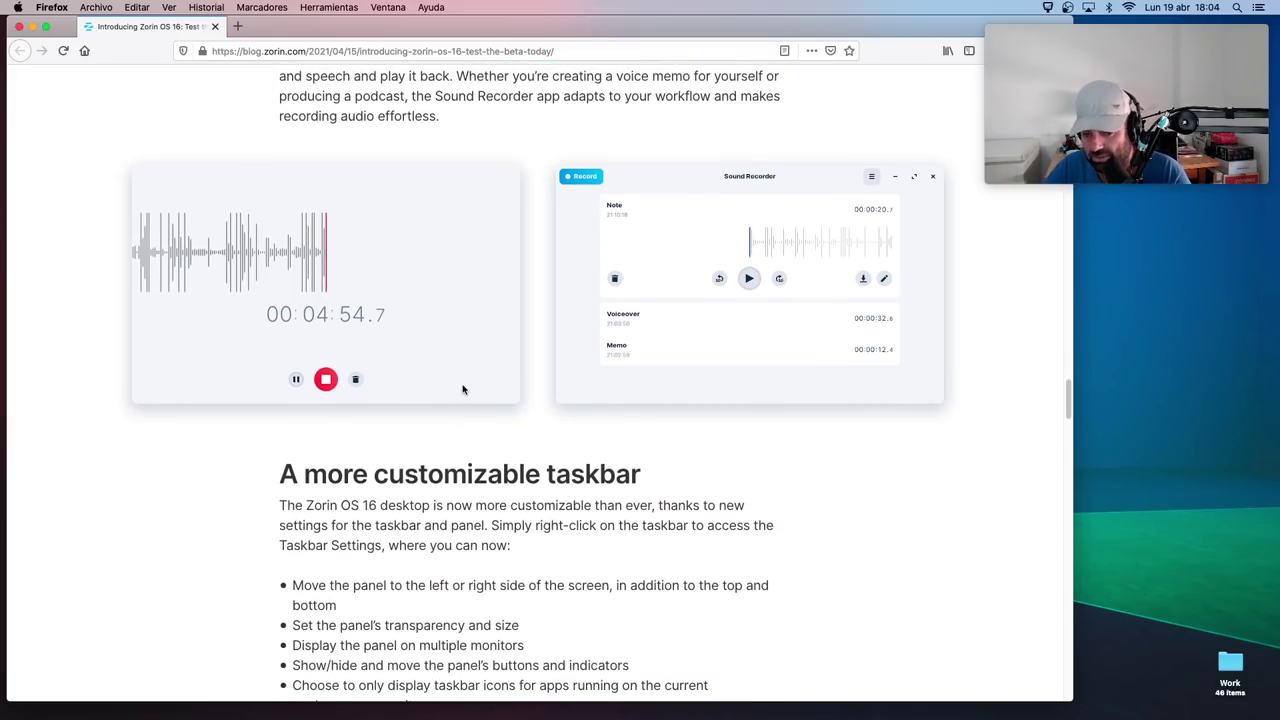
{"action": "scroll", "coordinate": [462, 389], "scroll_direction": "down", "scroll_amount": 2}
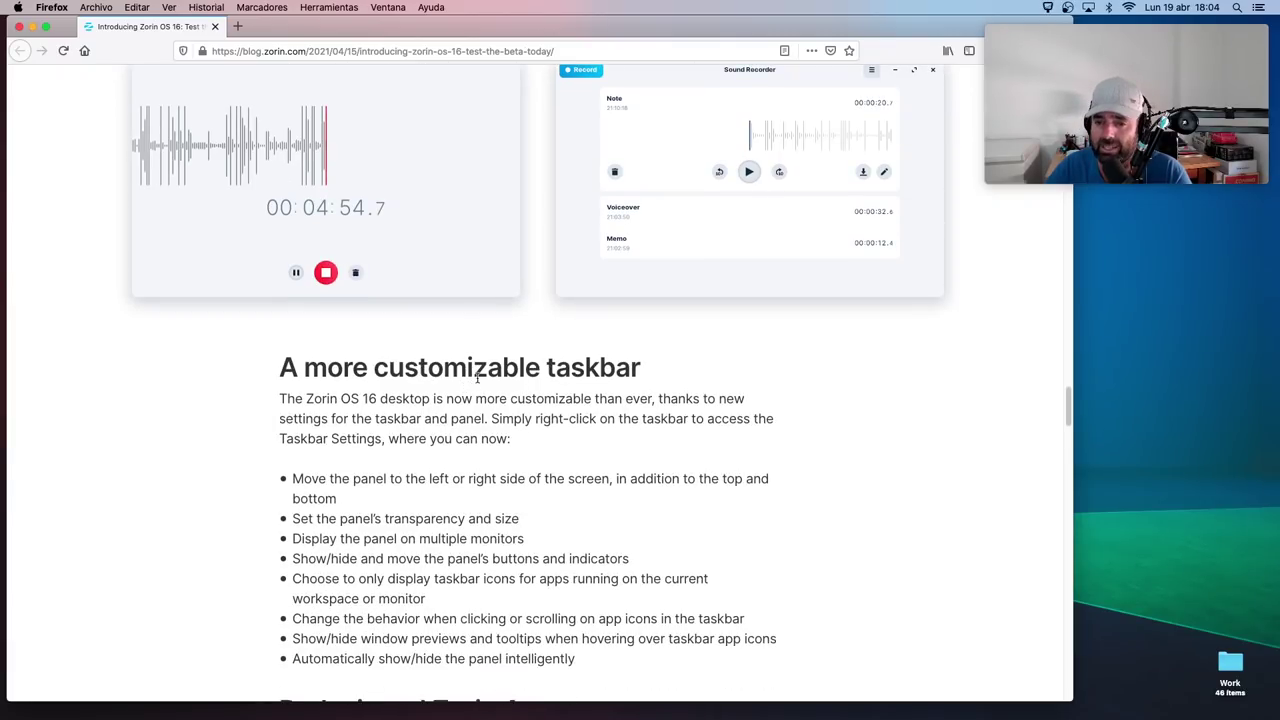
{"action": "scroll", "coordinate": [498, 387], "scroll_direction": "down", "scroll_amount": 2}
{"action": "scroll", "coordinate": [498, 387], "scroll_direction": "down", "scroll_amount": 1}
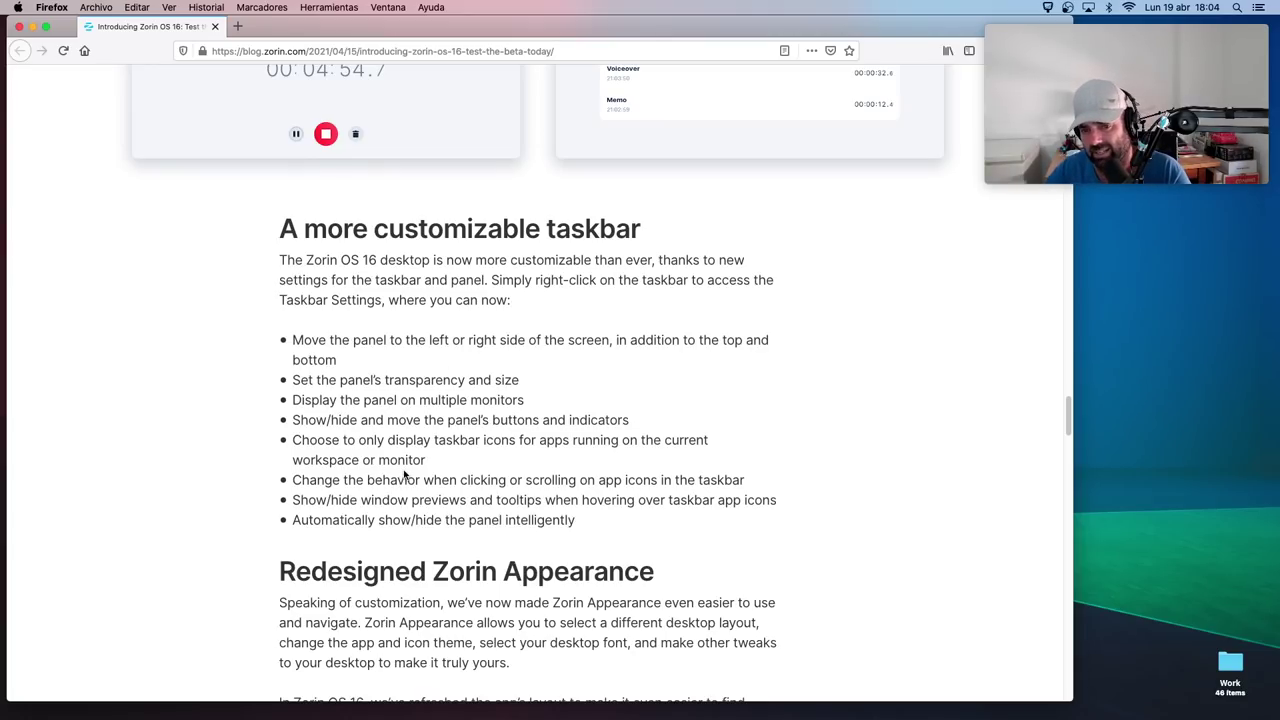
- Read the Redesigned Zorin Appearance section and view its demonstration of the layout, theme and font settings
{"action": "scroll", "coordinate": [405, 475], "scroll_direction": "down", "scroll_amount": 3}
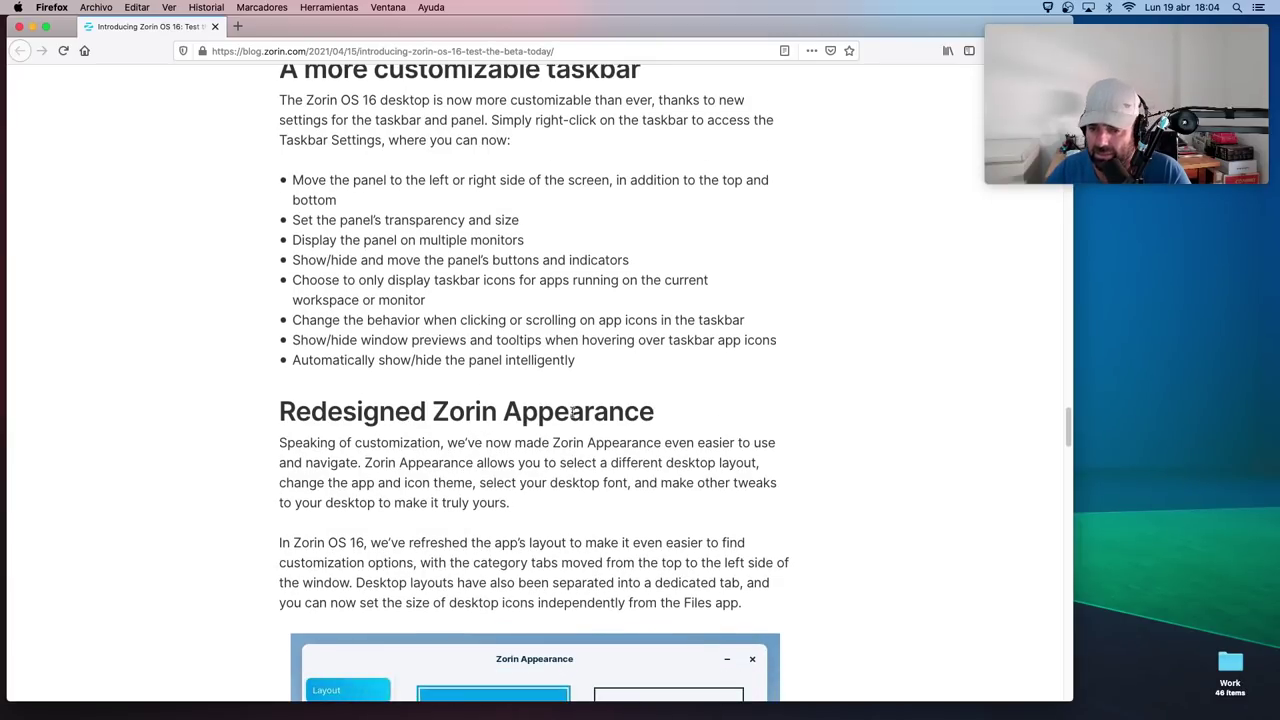
{"action": "scroll", "coordinate": [643, 432], "scroll_direction": "down", "scroll_amount": 5}
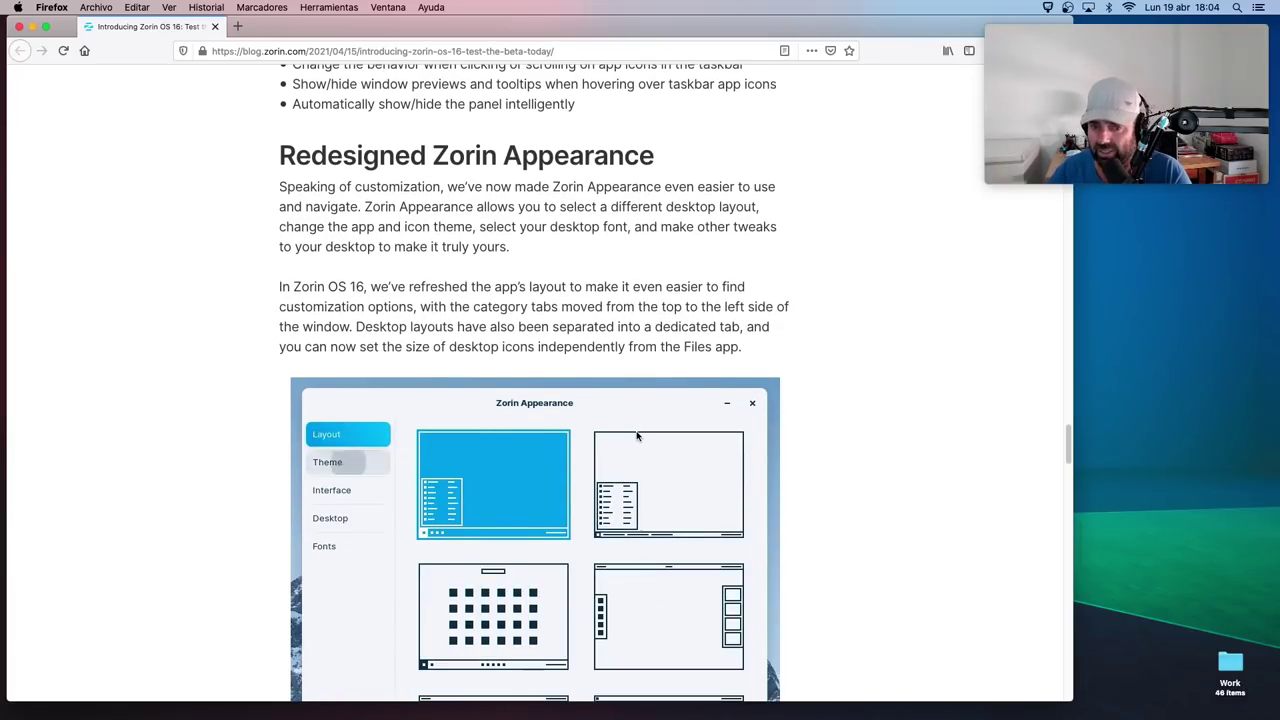
{"action": "scroll", "coordinate": [560, 515], "scroll_direction": "down", "scroll_amount": 3}
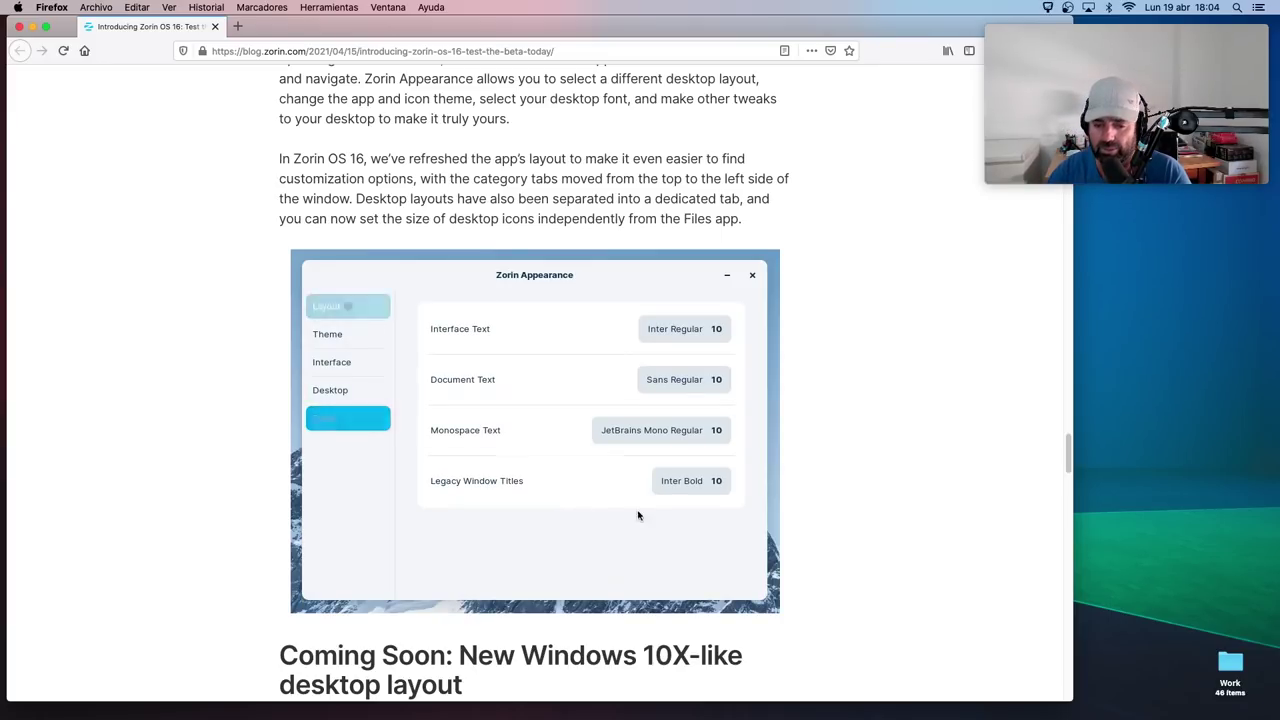
- Read the Coming Soon section on the Windows 10X-like desktop layout and view its screenshot with the grid menu
{"action": "scroll", "coordinate": [558, 507], "scroll_direction": "down", "scroll_amount": 6}
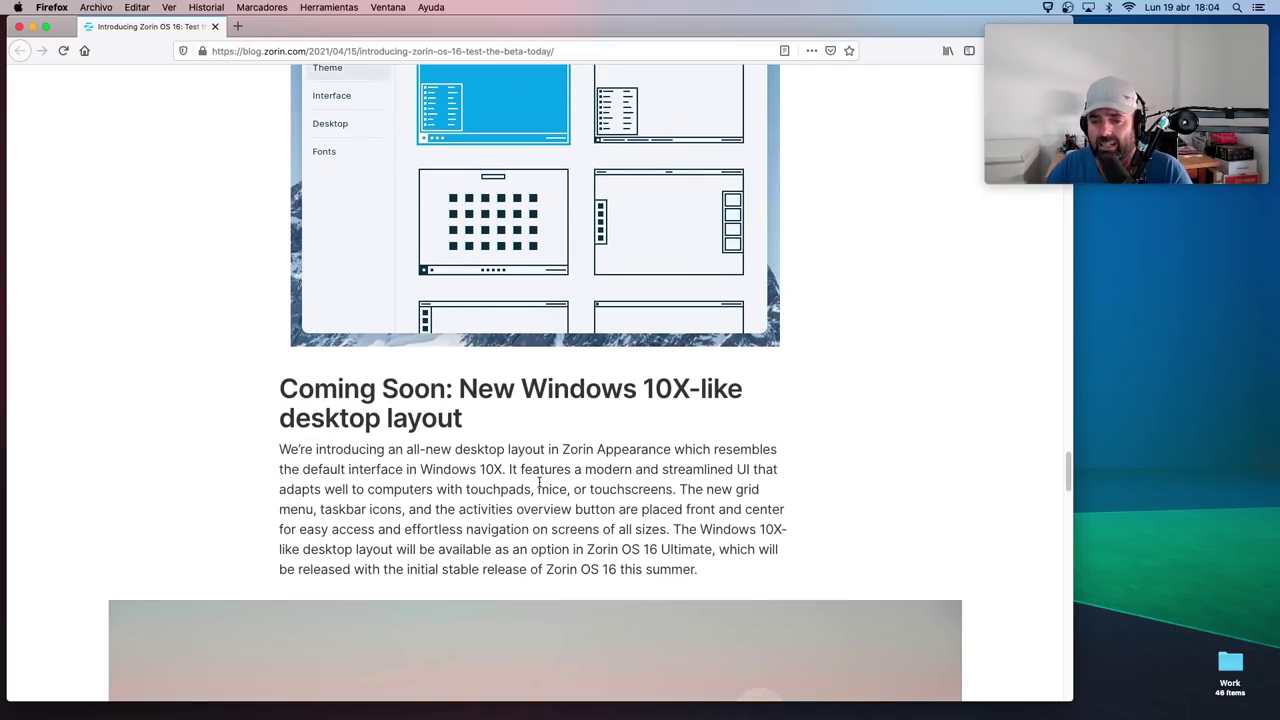
{"action": "scroll", "coordinate": [540, 465], "scroll_direction": "down", "scroll_amount": 1}
{"action": "scroll", "coordinate": [540, 461], "scroll_direction": "down", "scroll_amount": 1}
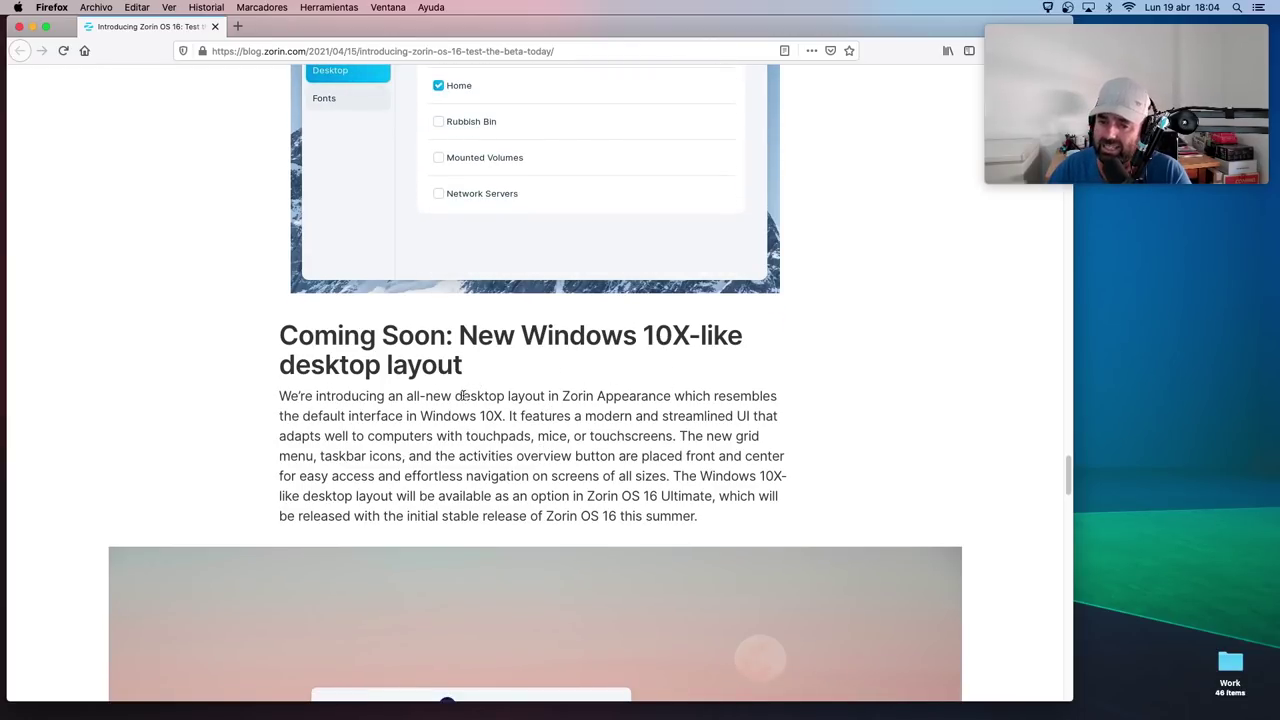
{"action": "scroll", "coordinate": [459, 413], "scroll_direction": "down", "scroll_amount": 3}
{"action": "scroll", "coordinate": [459, 413], "scroll_direction": "down", "scroll_amount": 3}
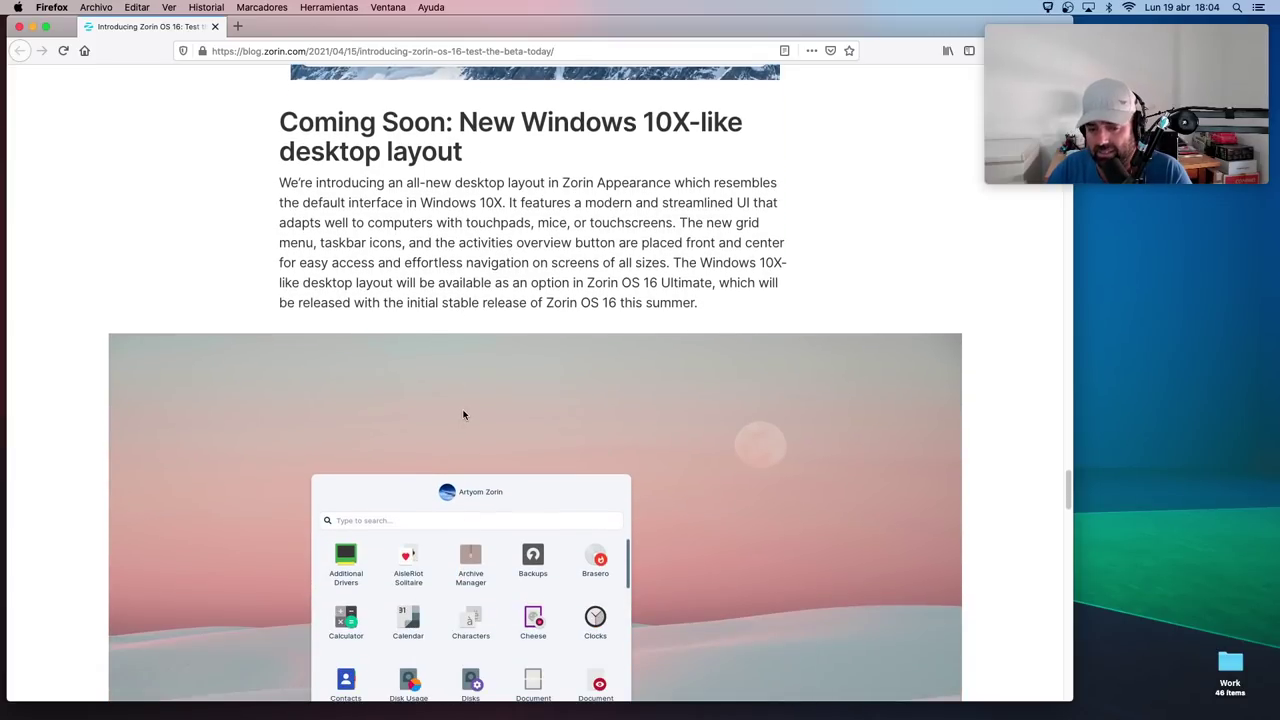
{"action": "scroll", "coordinate": [463, 415], "scroll_direction": "down", "scroll_amount": 6}
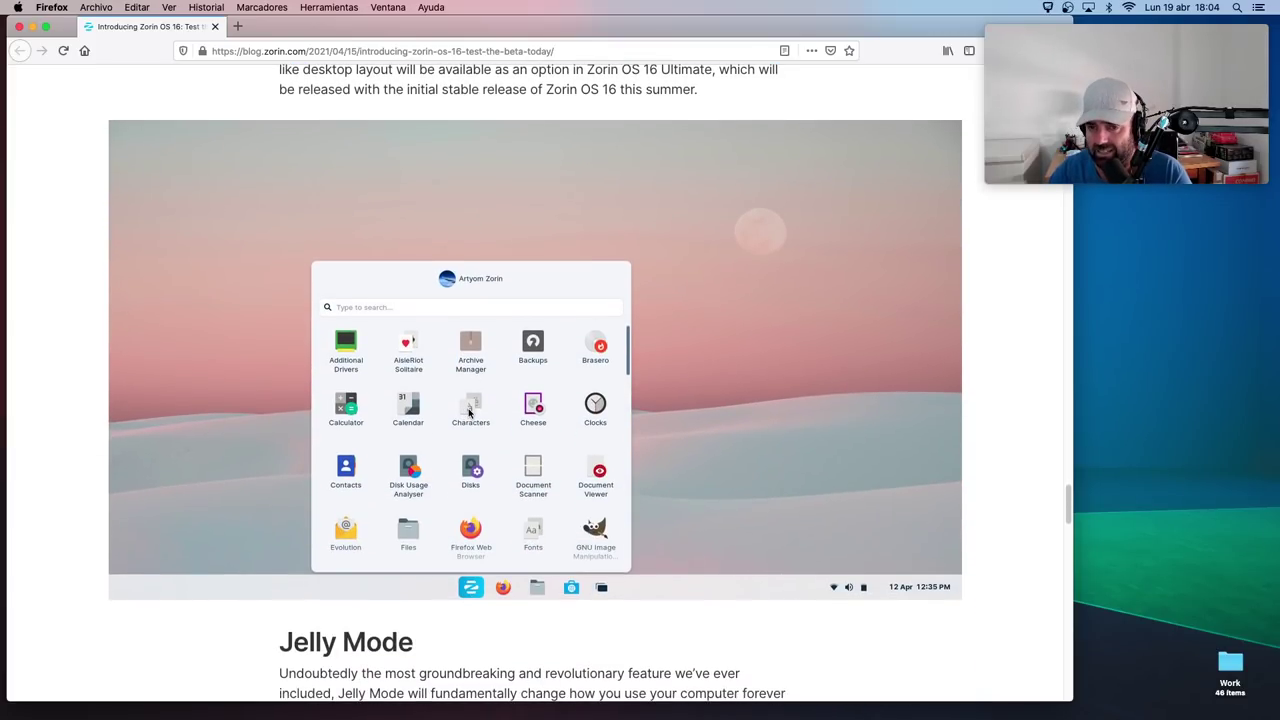
{"action": "scroll", "coordinate": [470, 413], "scroll_direction": "up", "scroll_amount": 4}
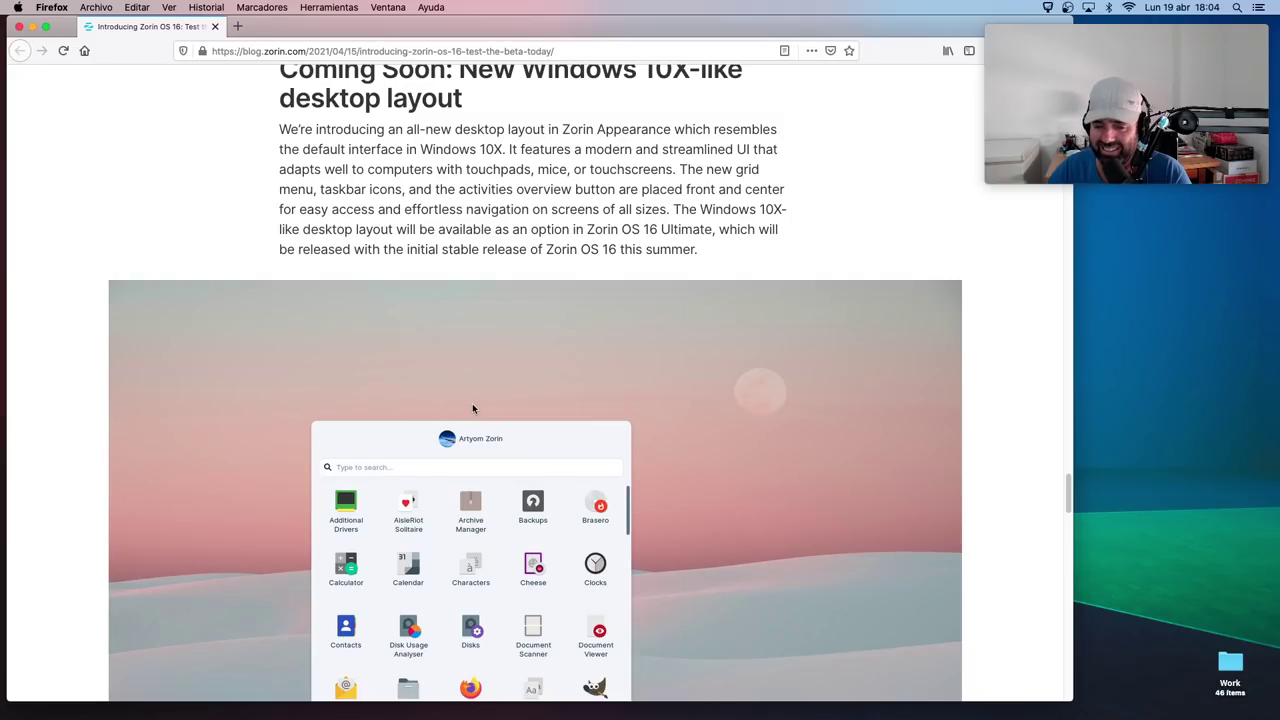
- Read the Jelly Mode section and view its demonstration of the window animation and Interface setting
{"action": "scroll", "coordinate": [472, 403], "scroll_direction": "down", "scroll_amount": 10}
{"action": "scroll", "coordinate": [473, 407], "scroll_direction": "down", "scroll_amount": 5}
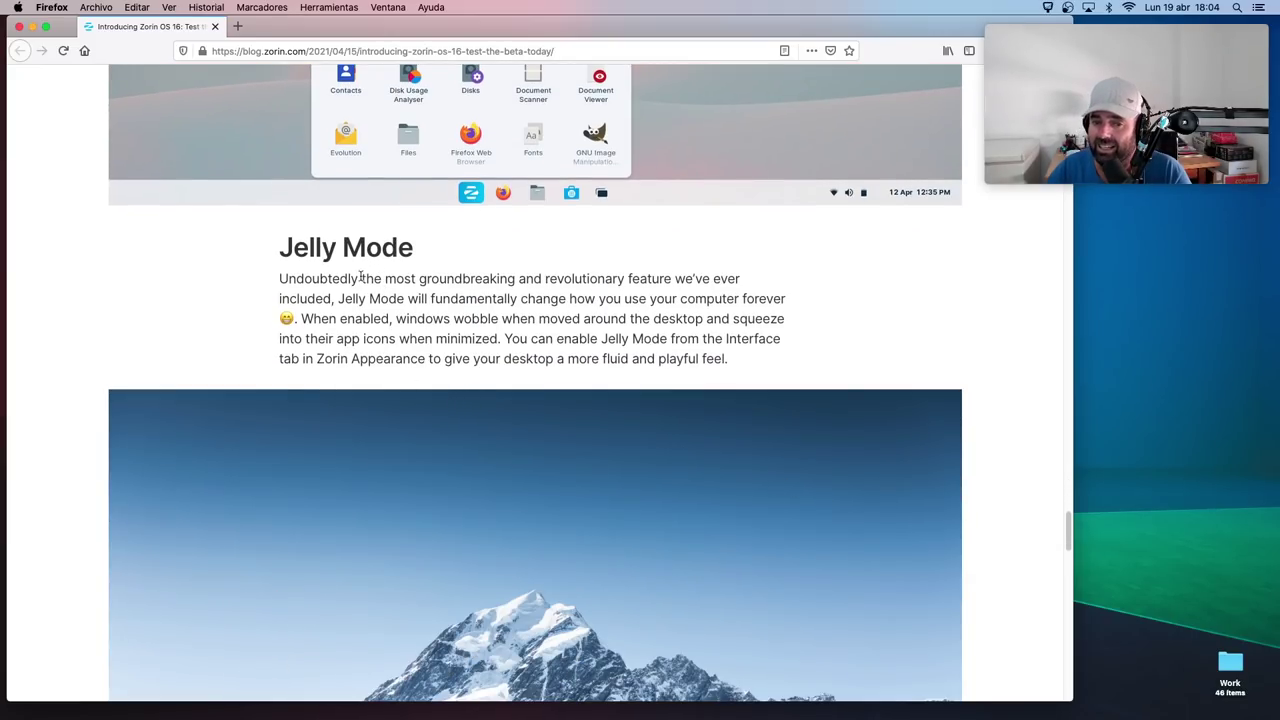
{"action": "scroll", "coordinate": [350, 295], "scroll_direction": "down", "scroll_amount": 5}
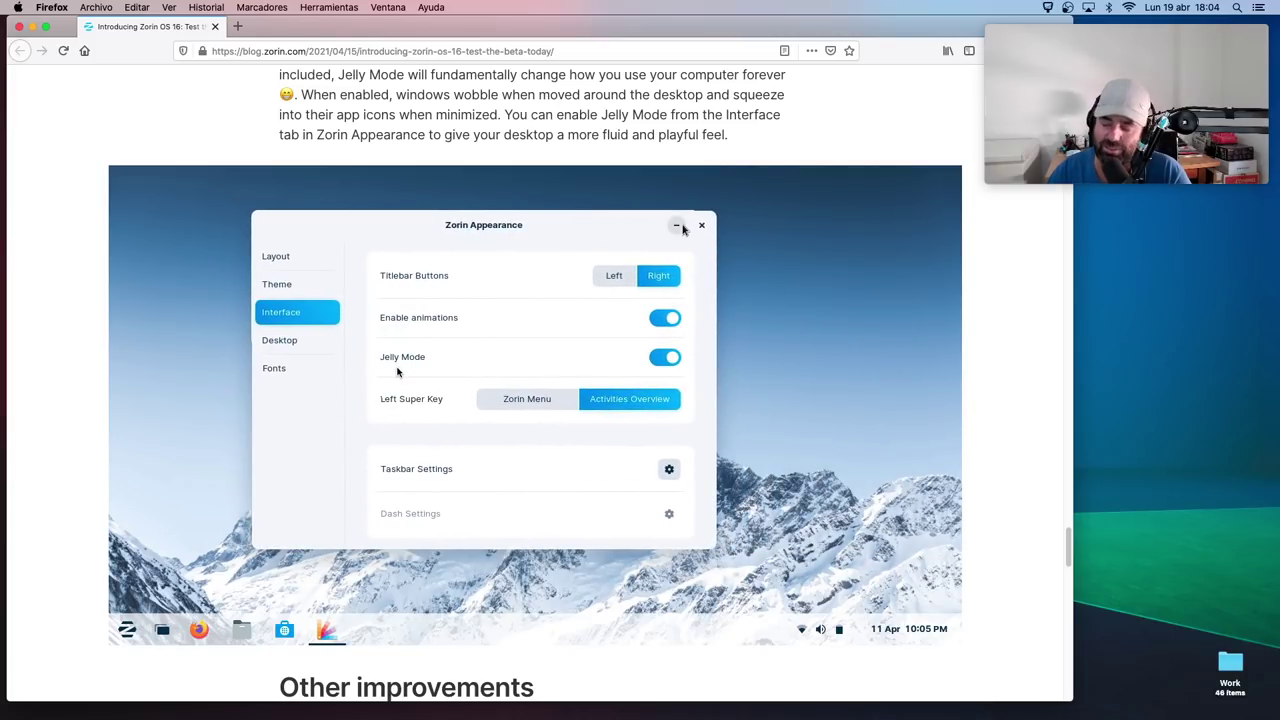
{"action": "scroll", "coordinate": [397, 370], "scroll_direction": "down", "scroll_amount": 3}
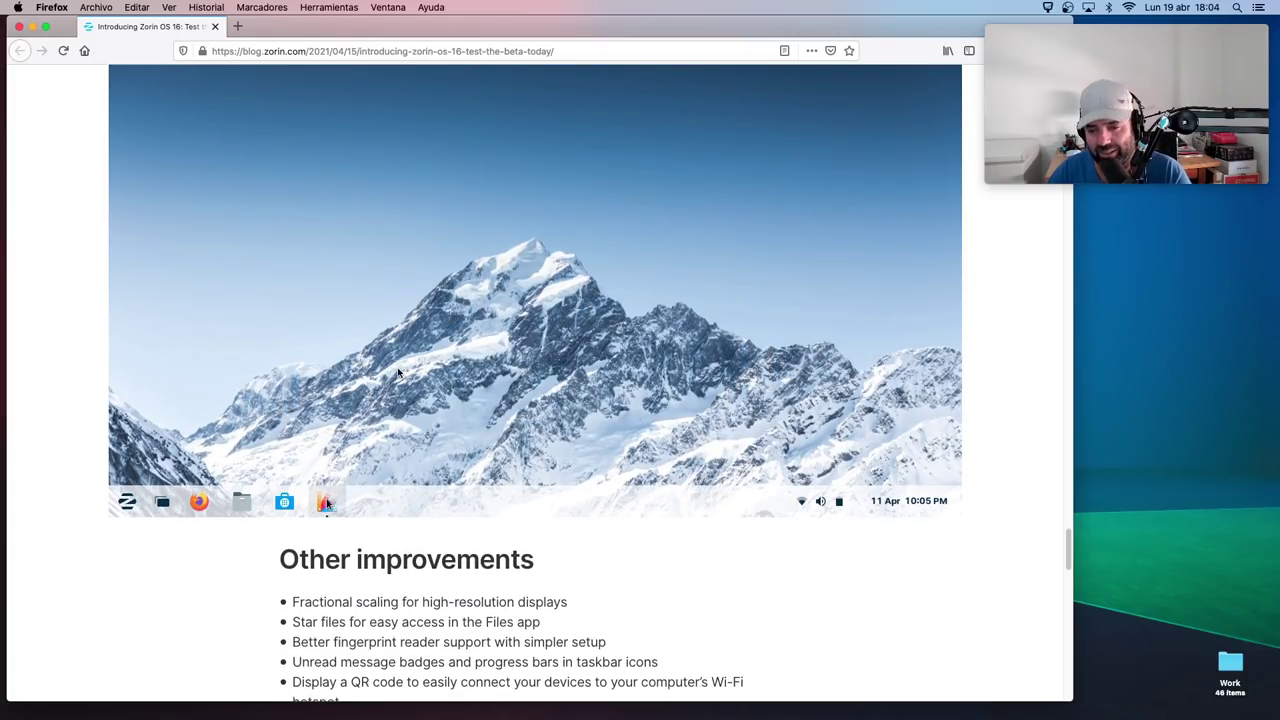
- Read the Other improvements list and highlight its last item, "Based on Ubuntu 20.04 LTS"
{"action": "scroll", "coordinate": [397, 372], "scroll_direction": "down", "scroll_amount": 1}
{"action": "scroll", "coordinate": [397, 370], "scroll_direction": "down", "scroll_amount": 1}
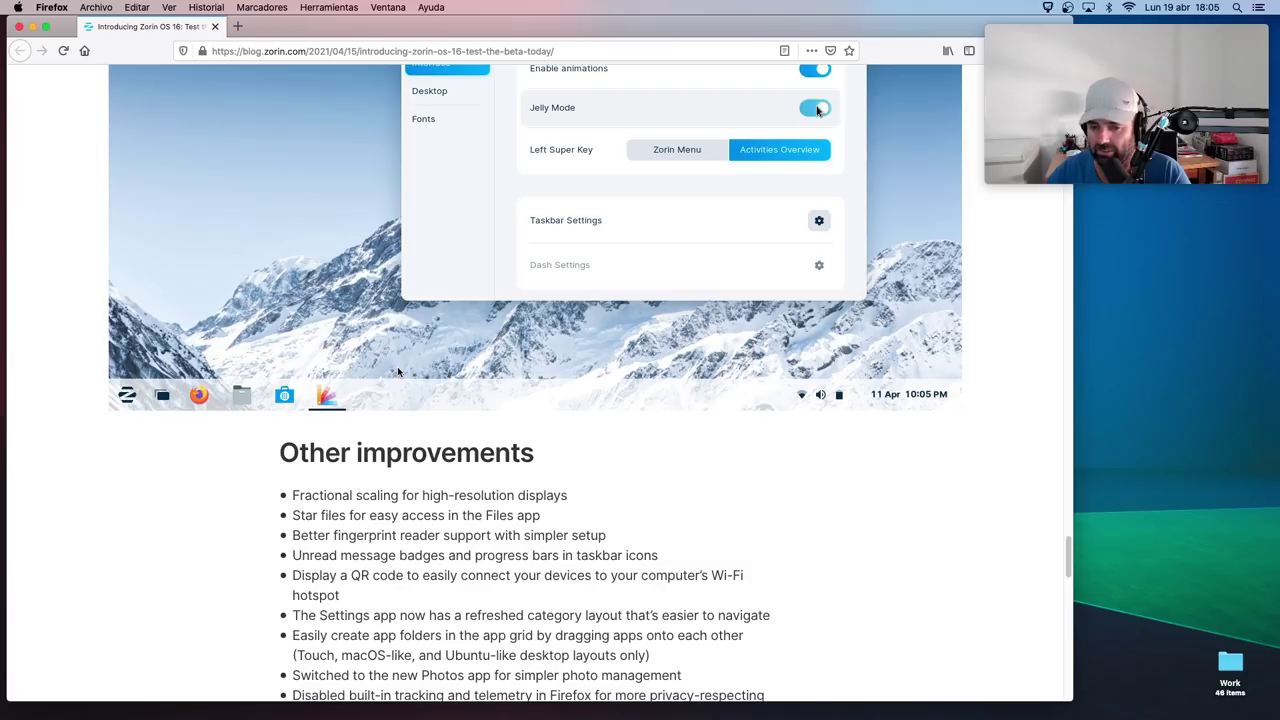
{"action": "scroll", "coordinate": [398, 366], "scroll_direction": "down", "scroll_amount": 1}
{"action": "scroll", "coordinate": [399, 366], "scroll_direction": "down", "scroll_amount": 3}
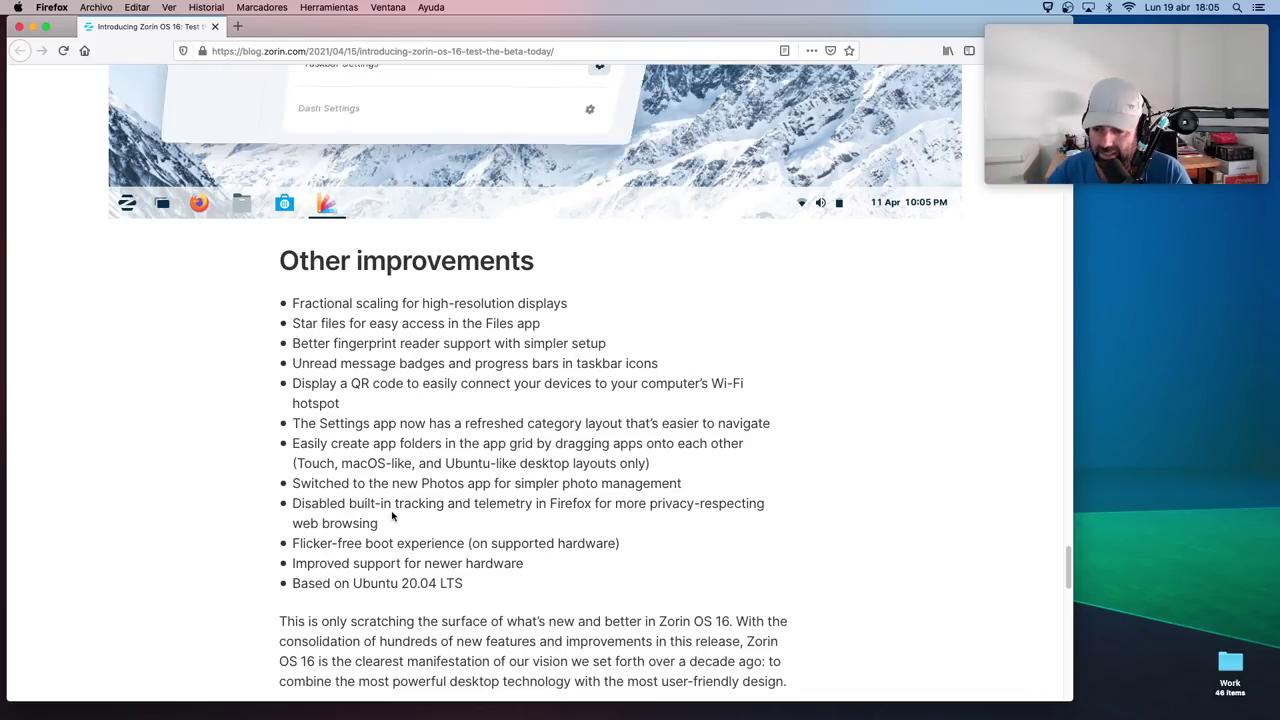
{"action": "left_click_drag", "start_coordinate": [465, 588], "coordinate": [314, 588]}
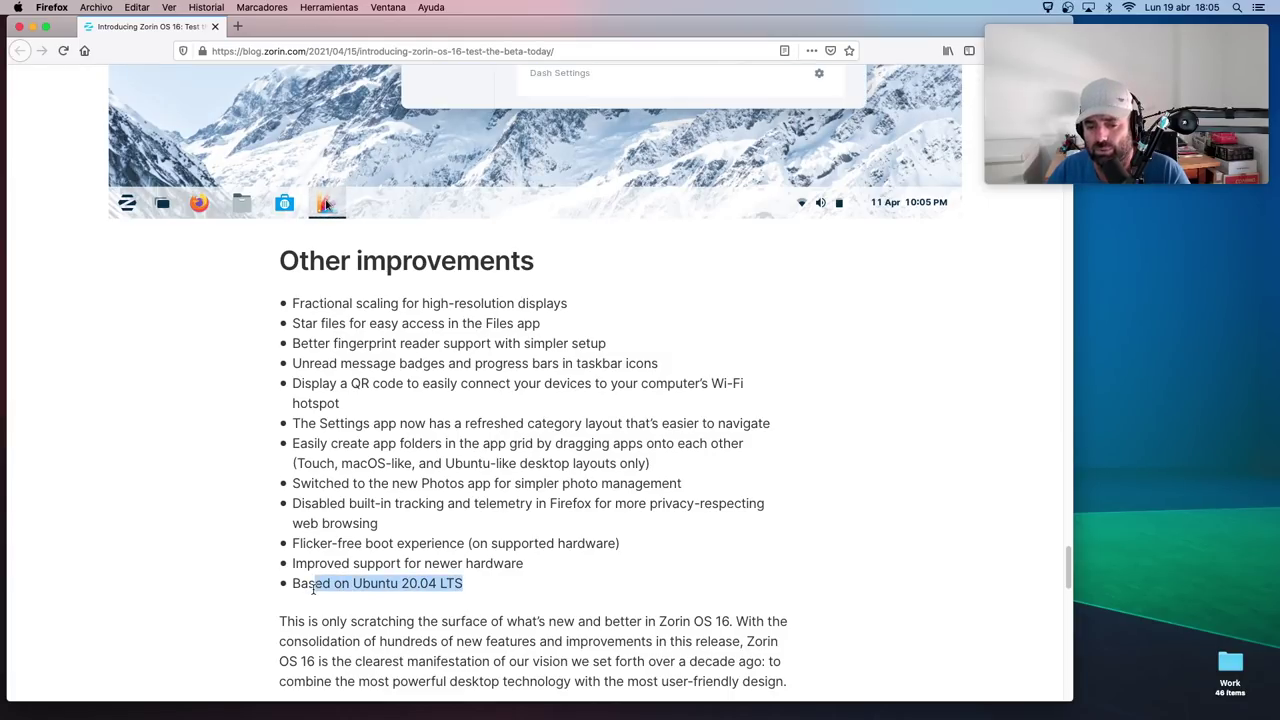
{"action": "scroll", "coordinate": [419, 537], "scroll_direction": "down", "scroll_amount": 1}
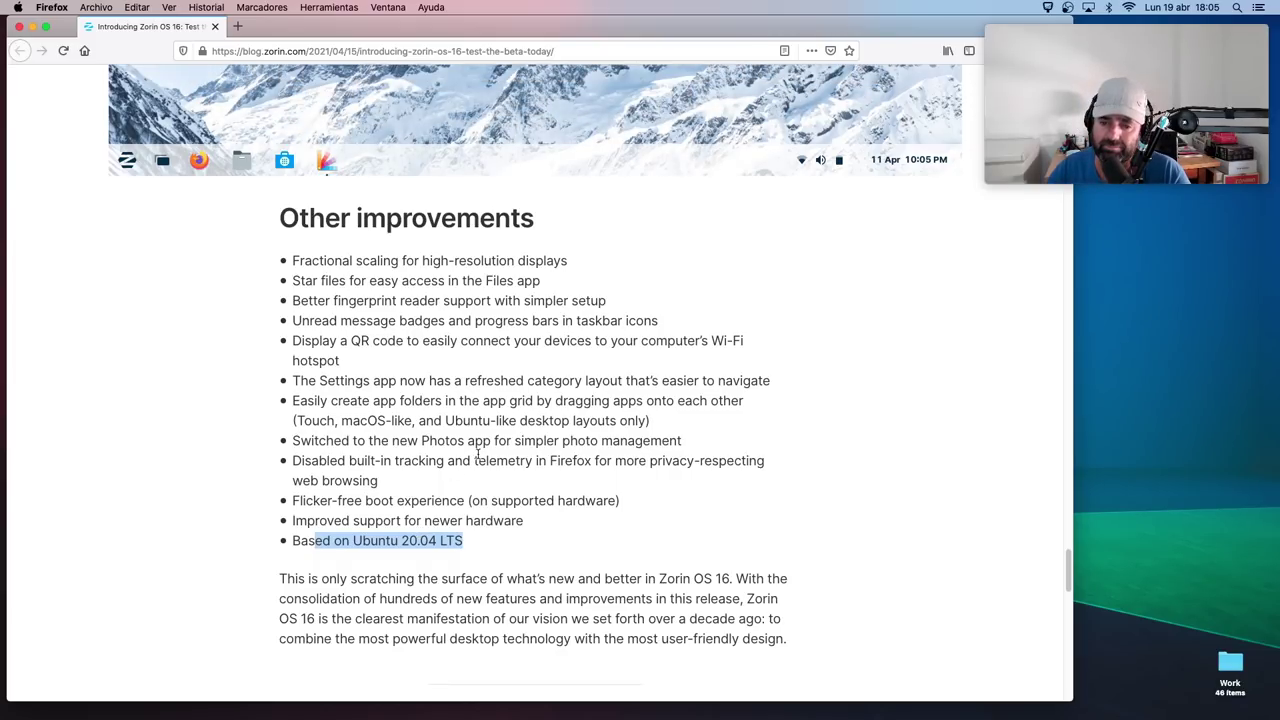
- Read the support period and How to test the Zorin OS 16 Beta sections through to the article's end, and return to the desktop layout section
{"action": "scroll", "coordinate": [477, 441], "scroll_direction": "down", "scroll_amount": 6}
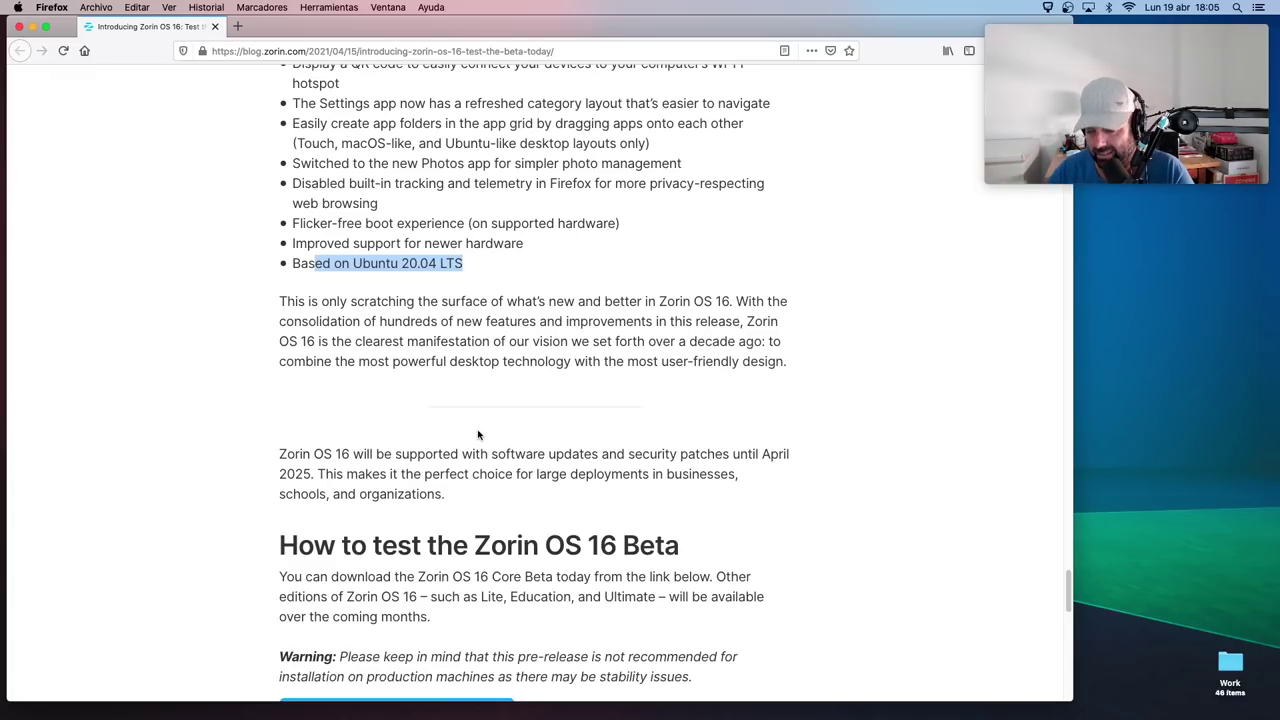
{"action": "scroll", "coordinate": [472, 430], "scroll_direction": "down", "scroll_amount": 2}
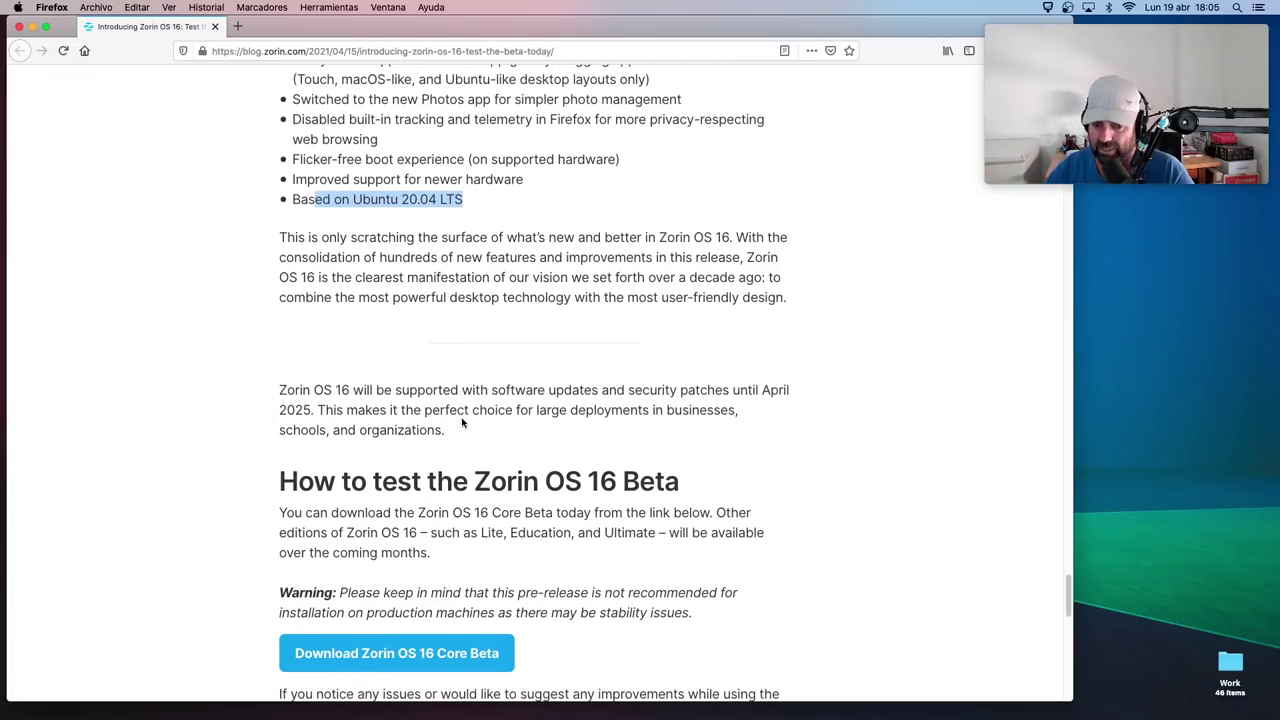
{"action": "scroll", "coordinate": [420, 390], "scroll_direction": "down", "scroll_amount": 3}
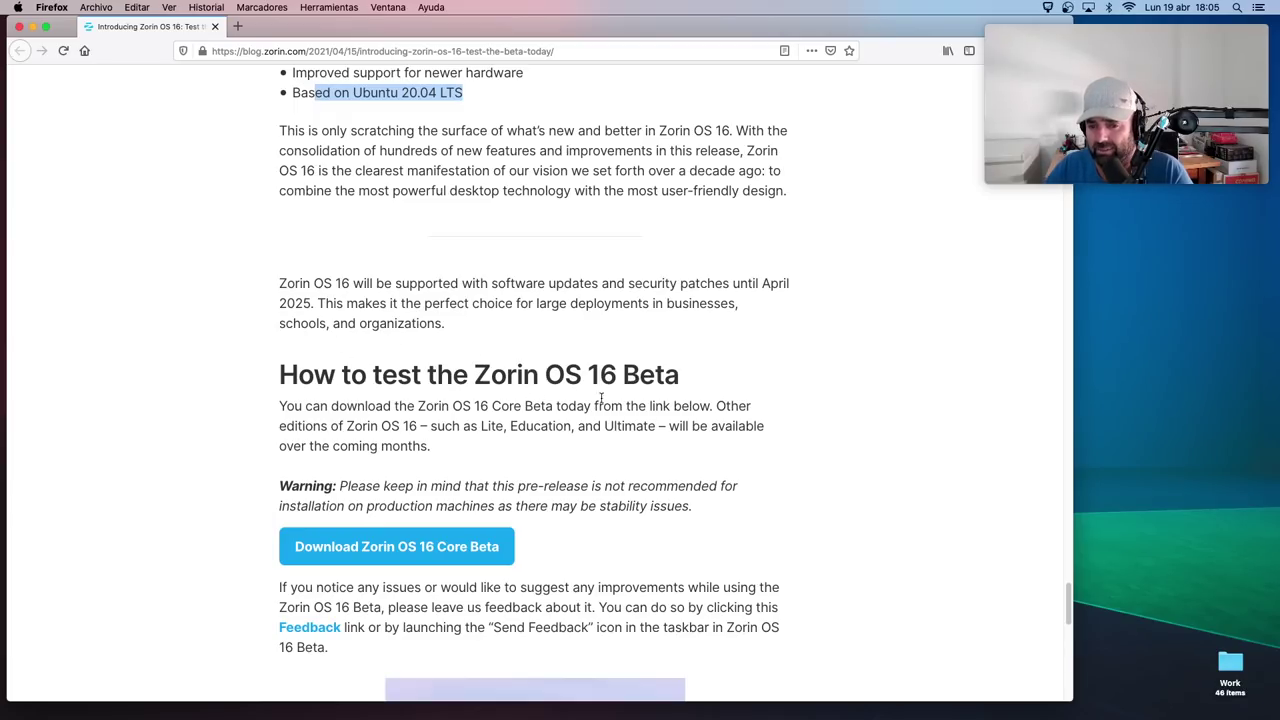
{"action": "scroll", "coordinate": [520, 450], "scroll_direction": "down", "scroll_amount": 2}
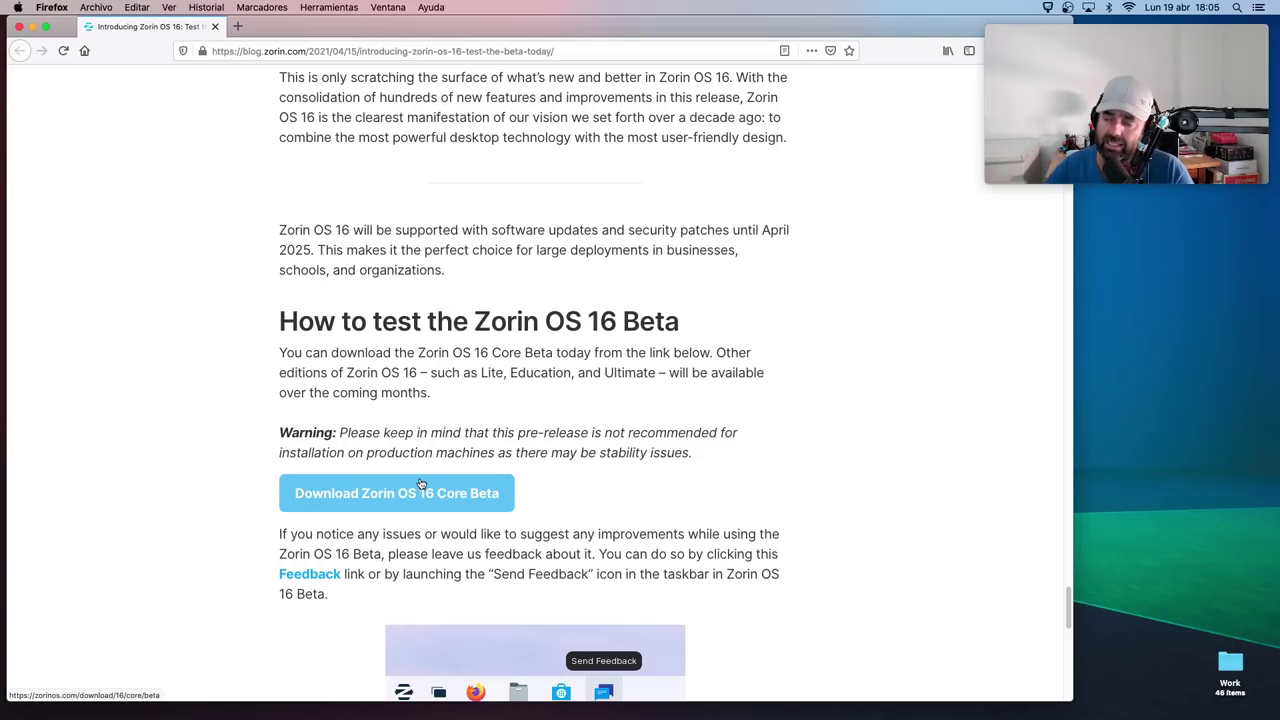
{"action": "scroll", "coordinate": [421, 484], "scroll_direction": "down", "scroll_amount": 5}
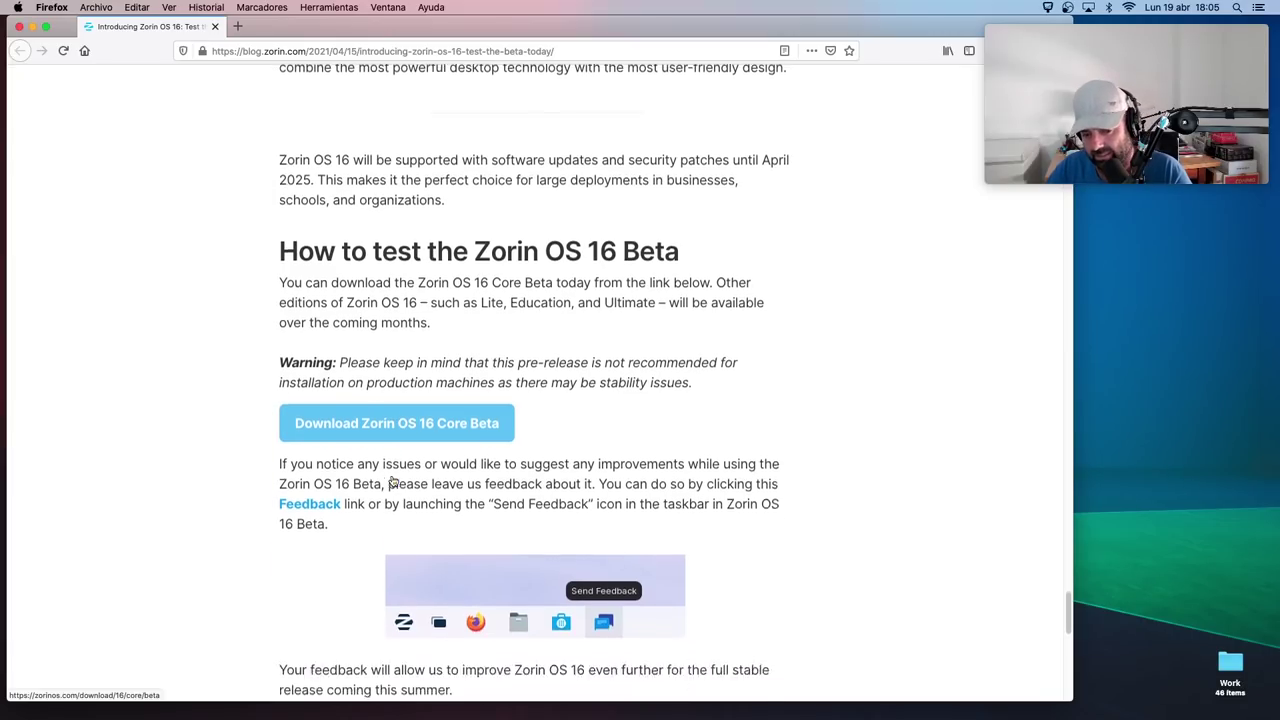
{"action": "scroll", "coordinate": [424, 406], "scroll_direction": "down", "scroll_amount": 6}
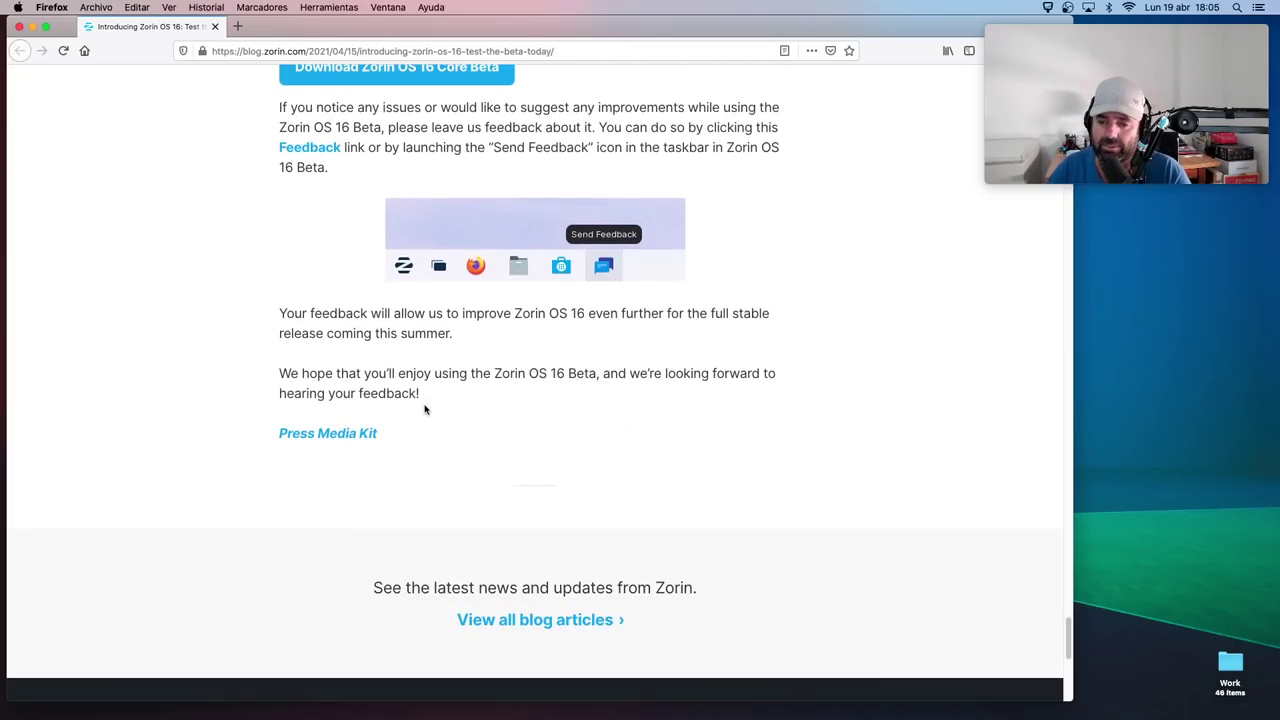
{"action": "scroll", "coordinate": [424, 406], "scroll_direction": "up", "scroll_amount": 9}
{"action": "scroll", "coordinate": [424, 407], "scroll_direction": "up", "scroll_amount": 10}
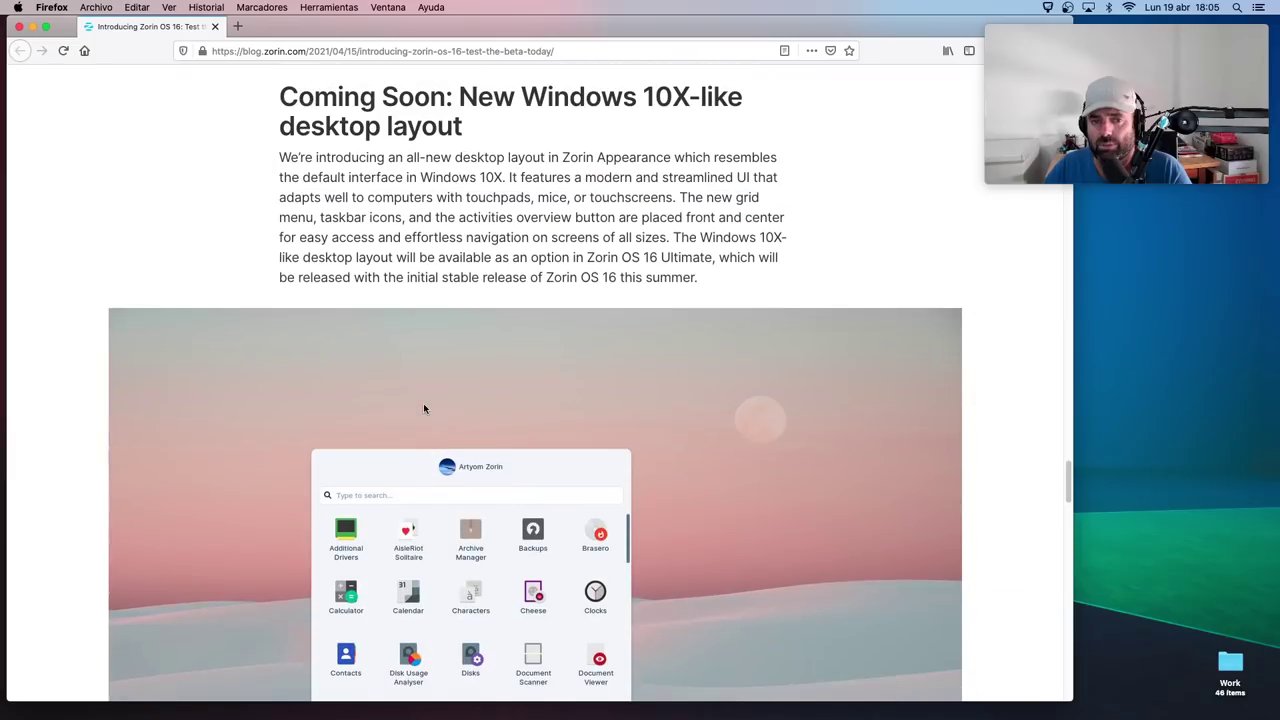
- Minimize the browser window, switch to the running Zorin virtual machine in VirtualBox and reposition its window slightly
{"action": "left_click", "coordinate": [32, 26]}
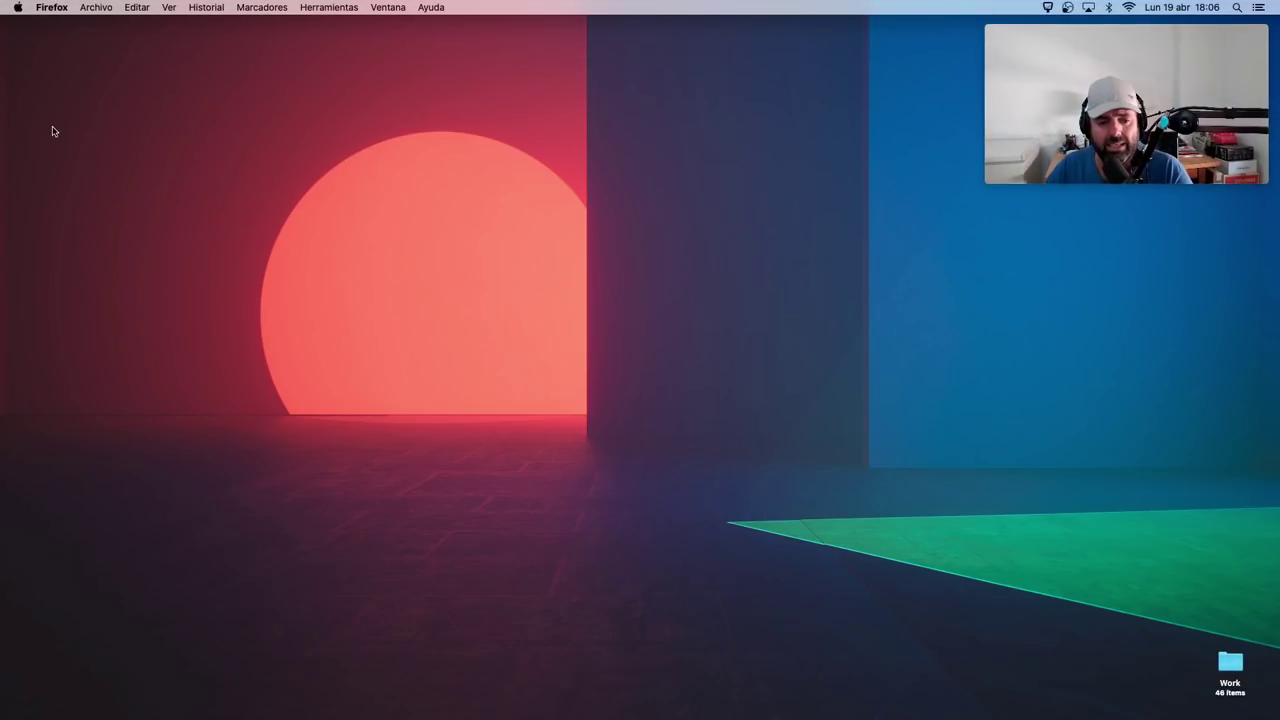
{"action": "key", "text": "ctrl+Up"}
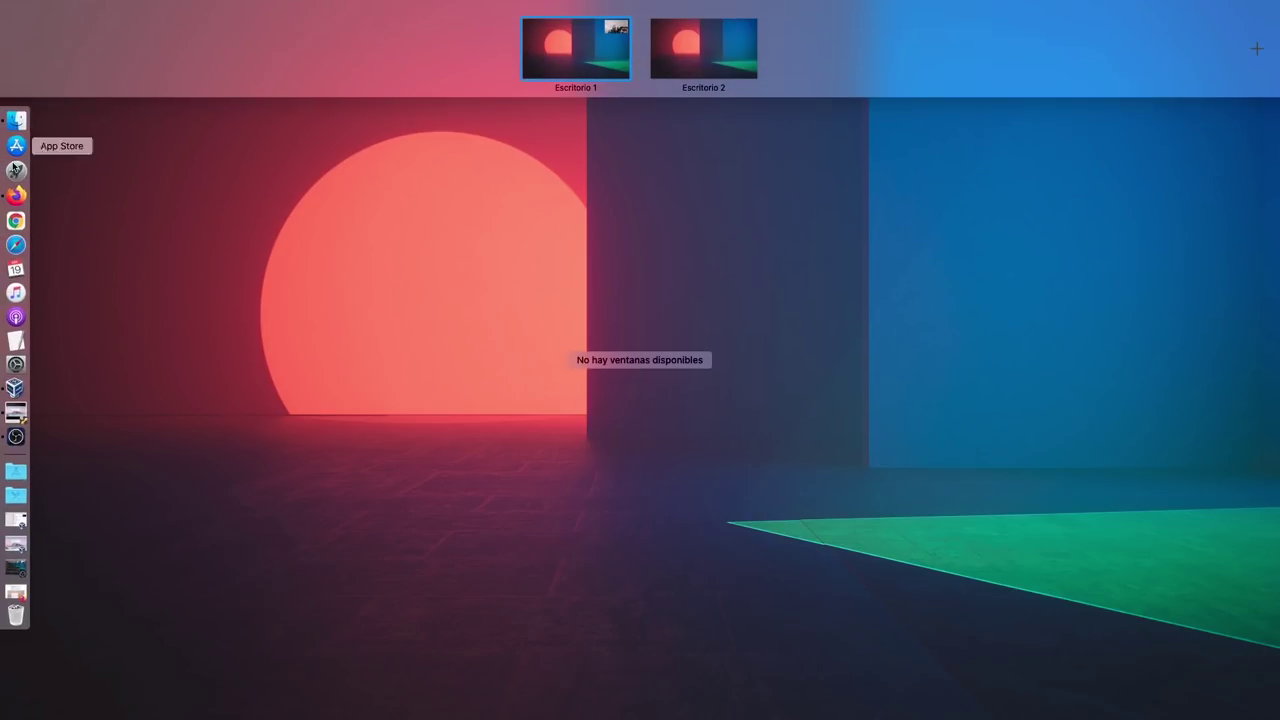
{"action": "left_click", "coordinate": [24, 545]}
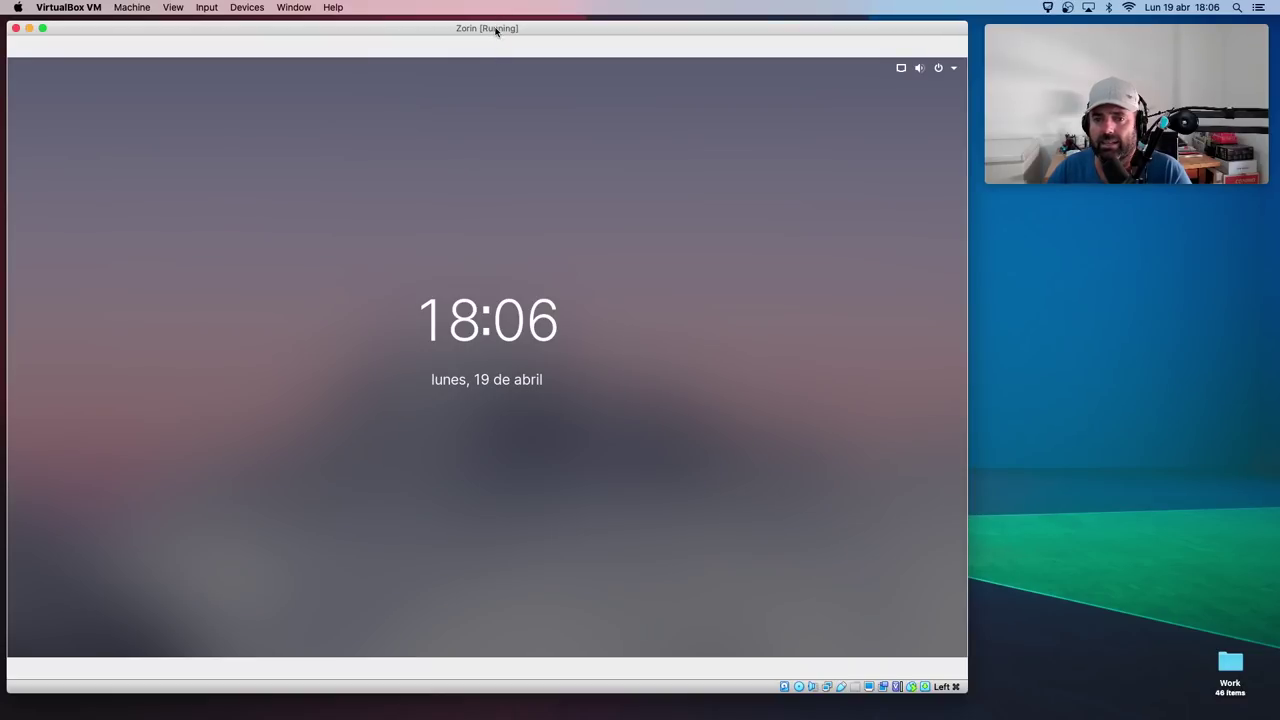
{"action": "left_click_drag", "start_coordinate": [495, 31], "coordinate": [506, 33]}
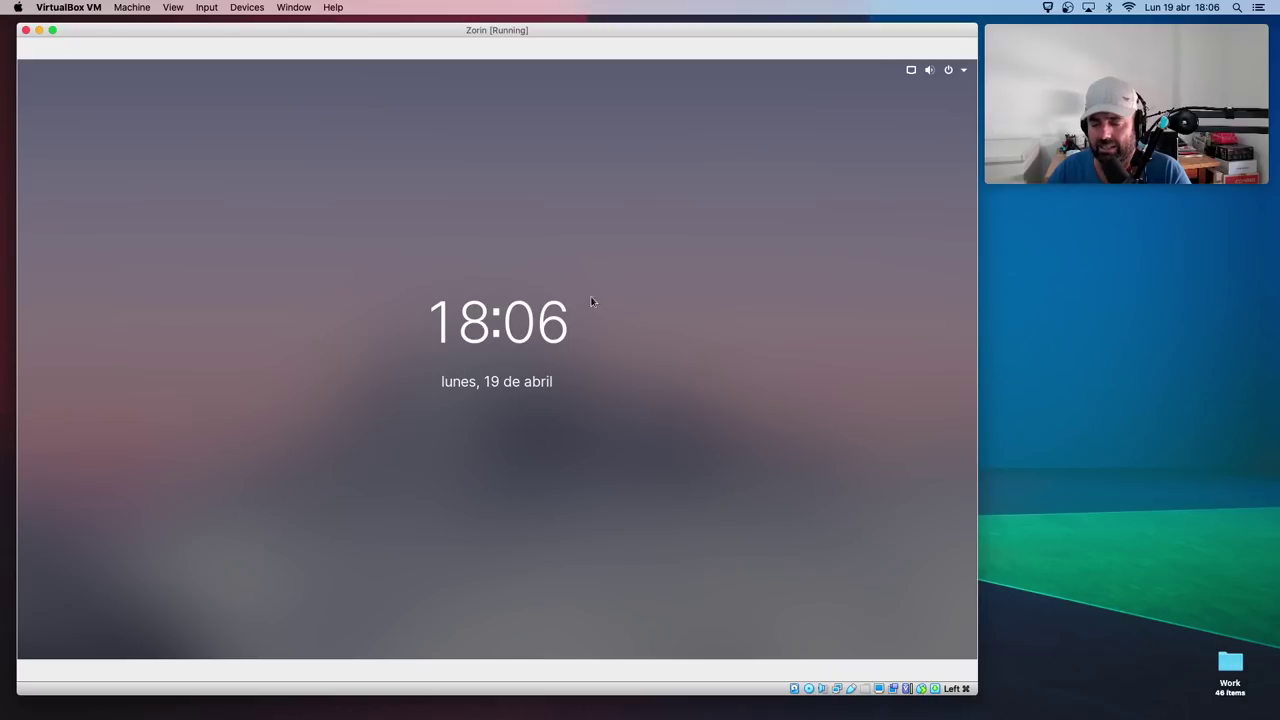
- Unlock the Zorin OS session by entering the account password
{"action": "left_click", "coordinate": [522, 334]}
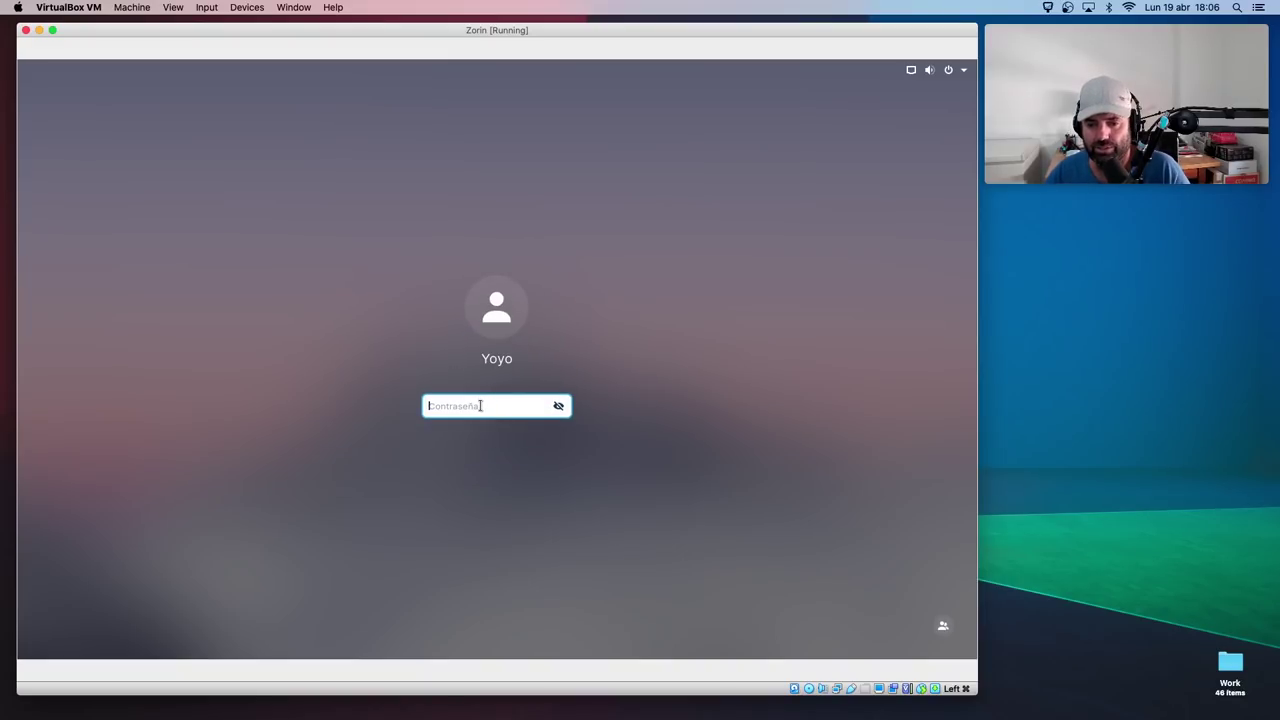
{"action": "type", "text": "••"}
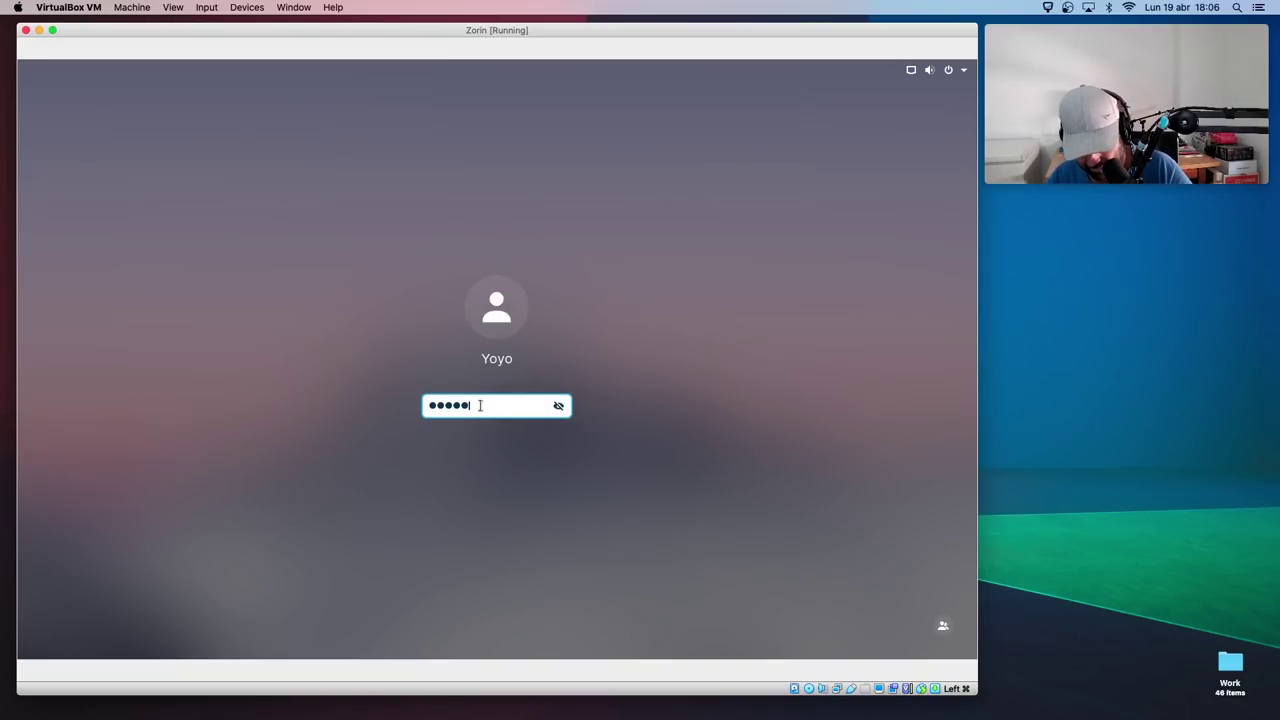
{"action": "type", "text": "••••••"}
{"action": "key", "text": "Return"}
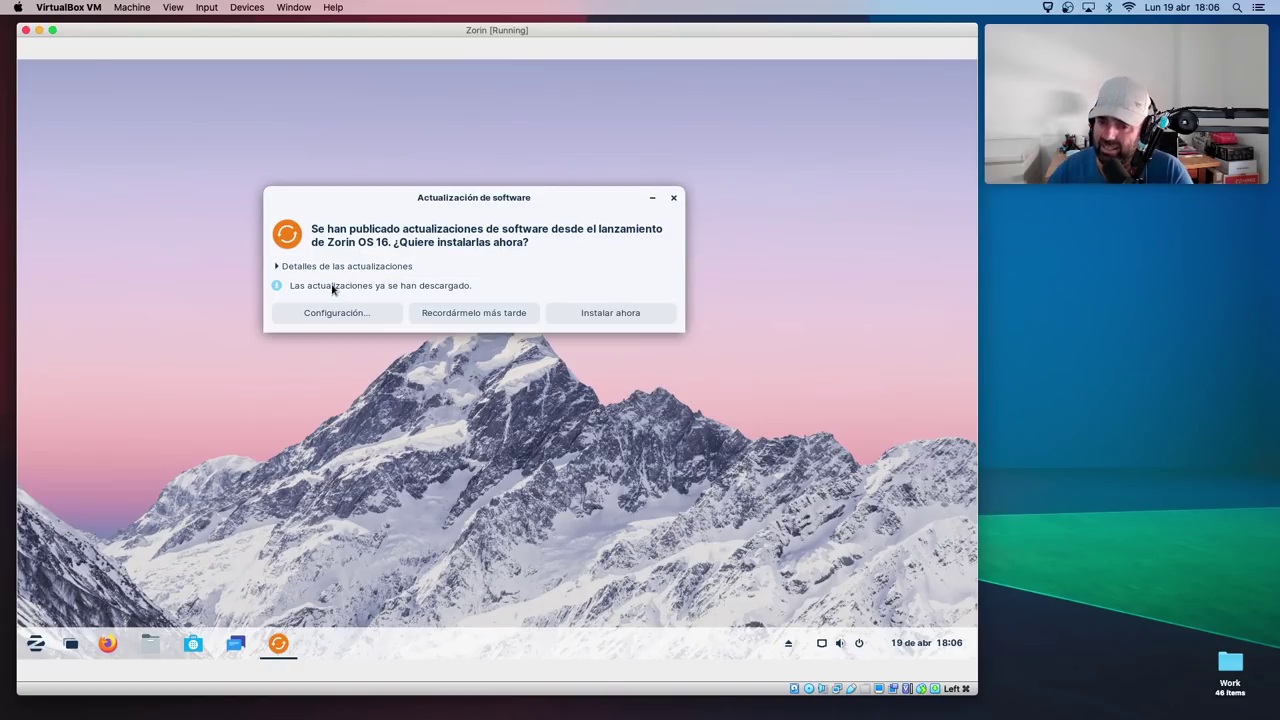
- Review the details and technical description of the available Zorin OS software updates and start installing them
{"action": "left_click", "coordinate": [278, 267]}
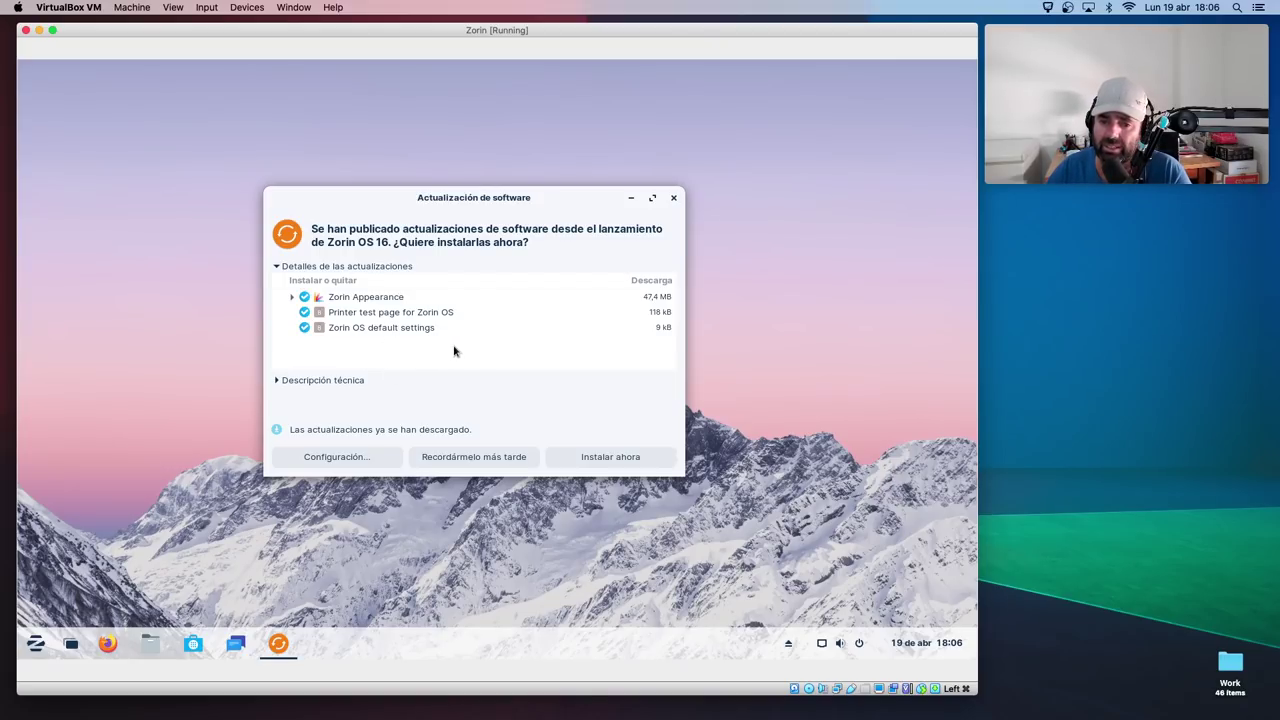
{"action": "left_click", "coordinate": [279, 383]}
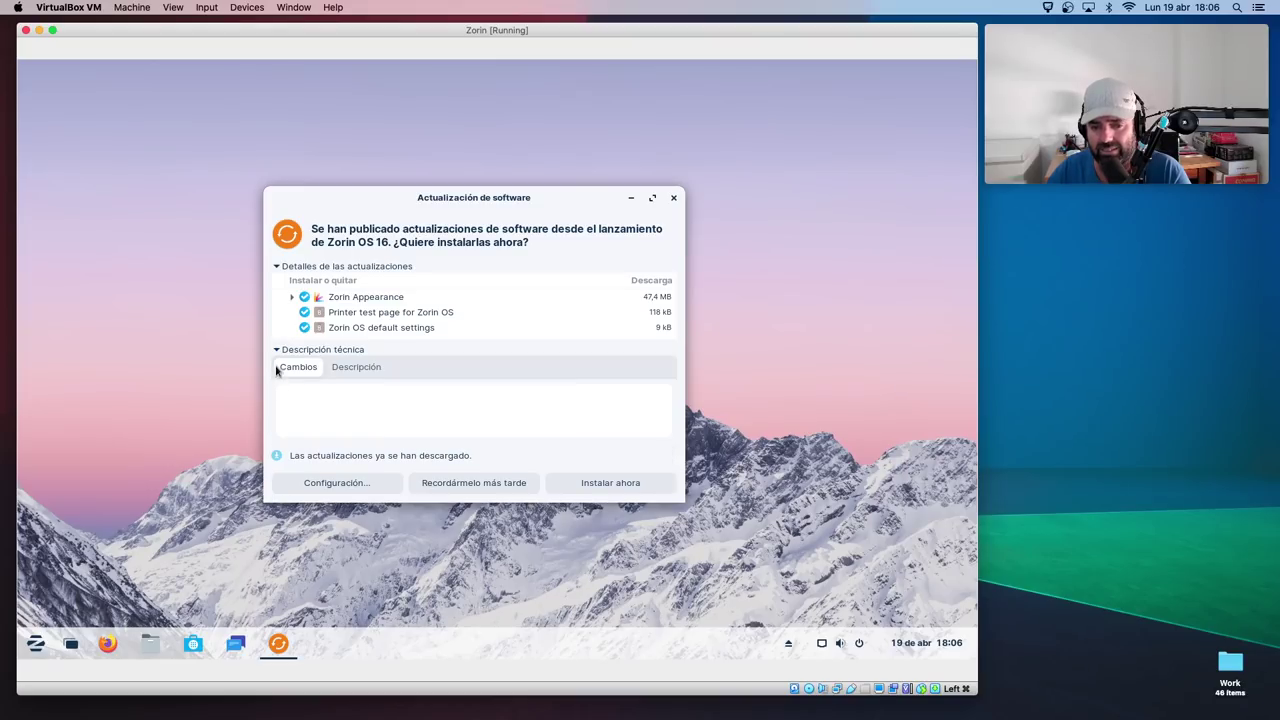
{"action": "left_click", "coordinate": [279, 355]}
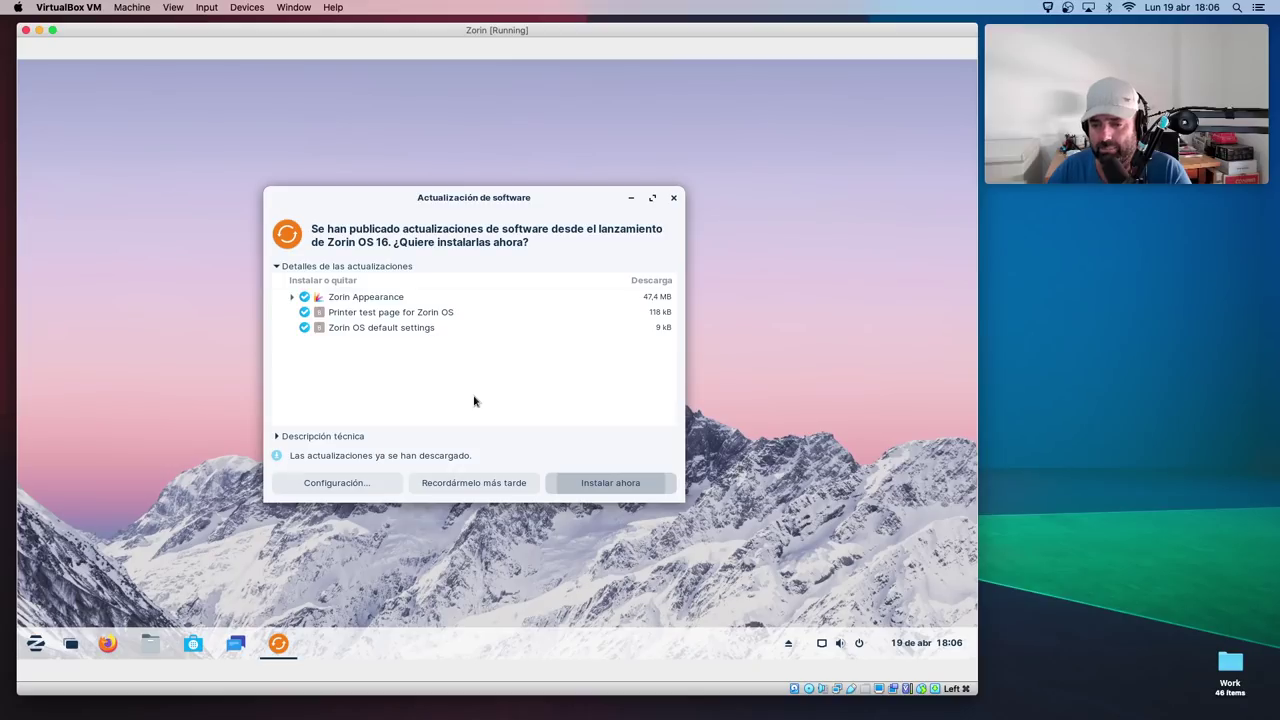
{"action": "key", "text": "Return"}
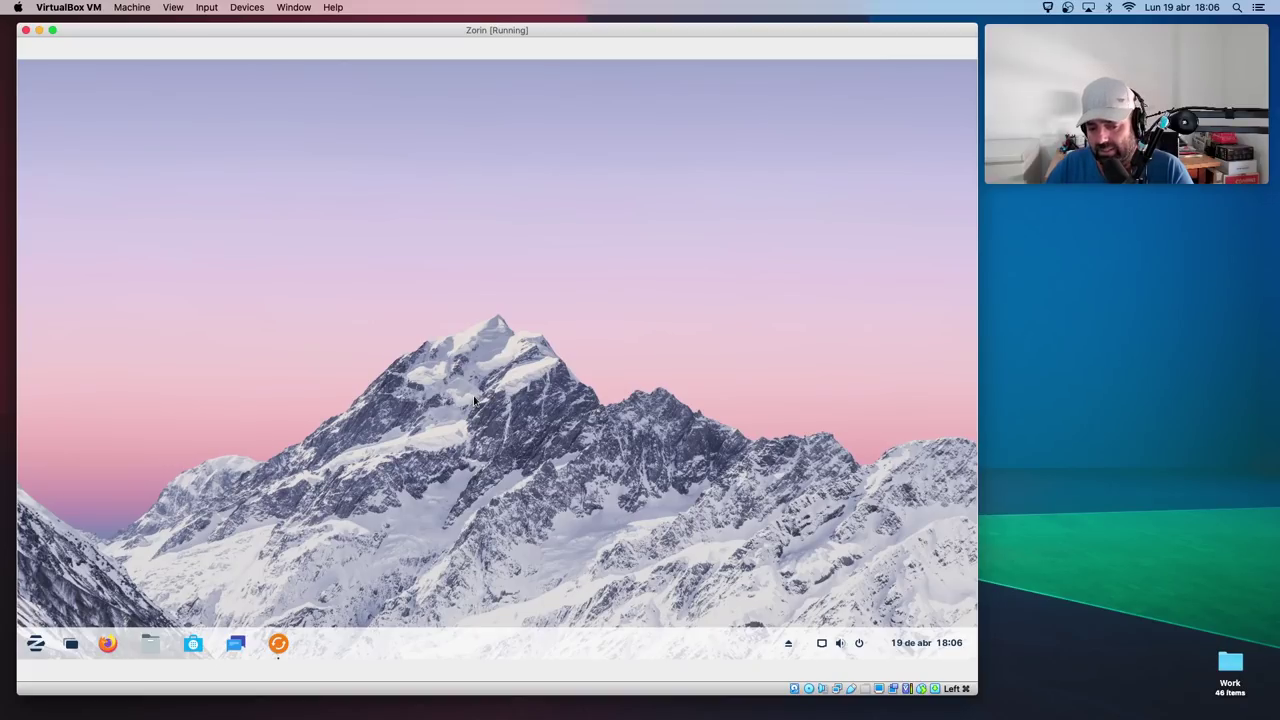
- Bring the software update window back to the front and expand its installation details
{"action": "left_click", "coordinate": [280, 647]}
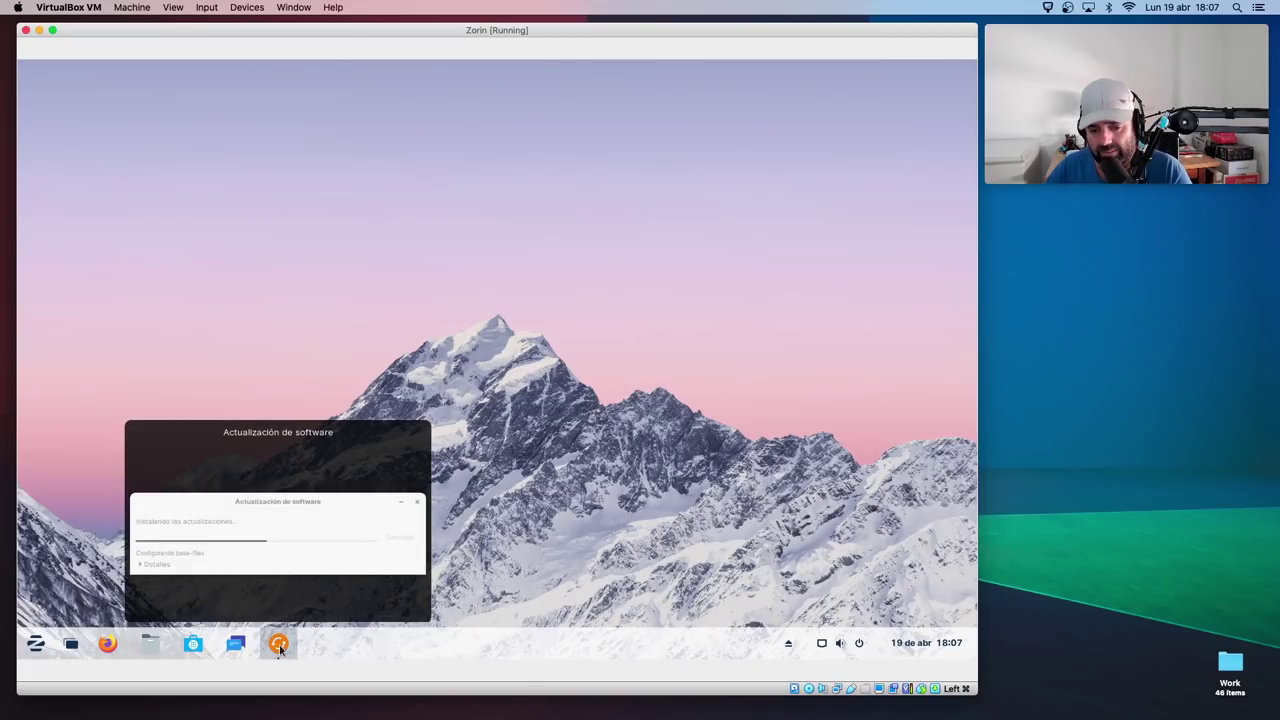
{"action": "left_click", "coordinate": [278, 533]}
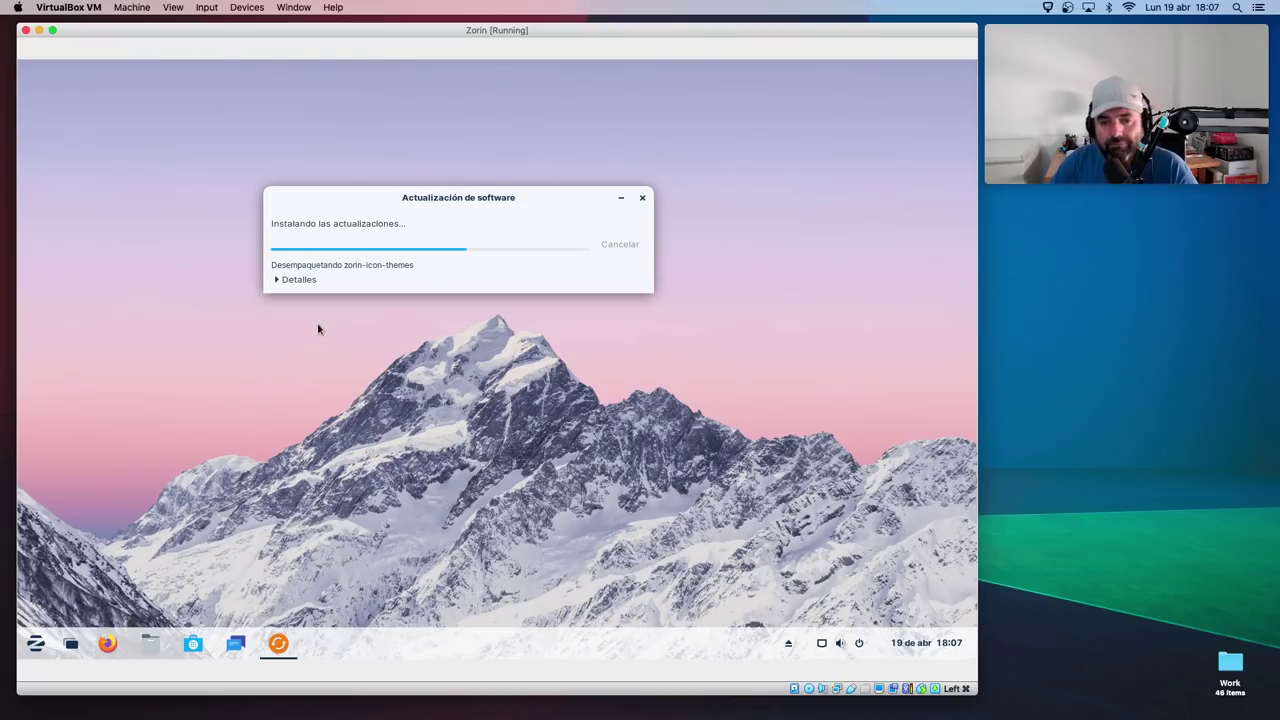
{"action": "left_click", "coordinate": [276, 281]}
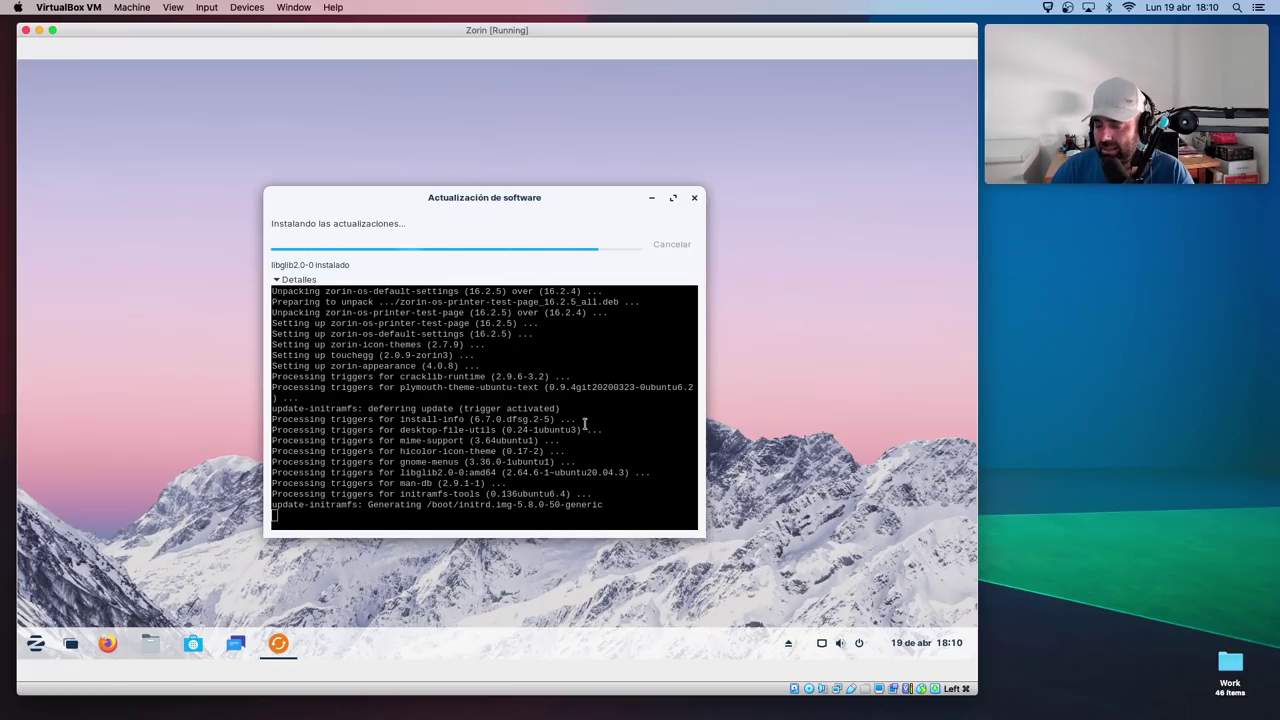
- View the calendar and notification panel of the Zorin desktop and close it again
{"action": "left_click", "coordinate": [922, 645]}
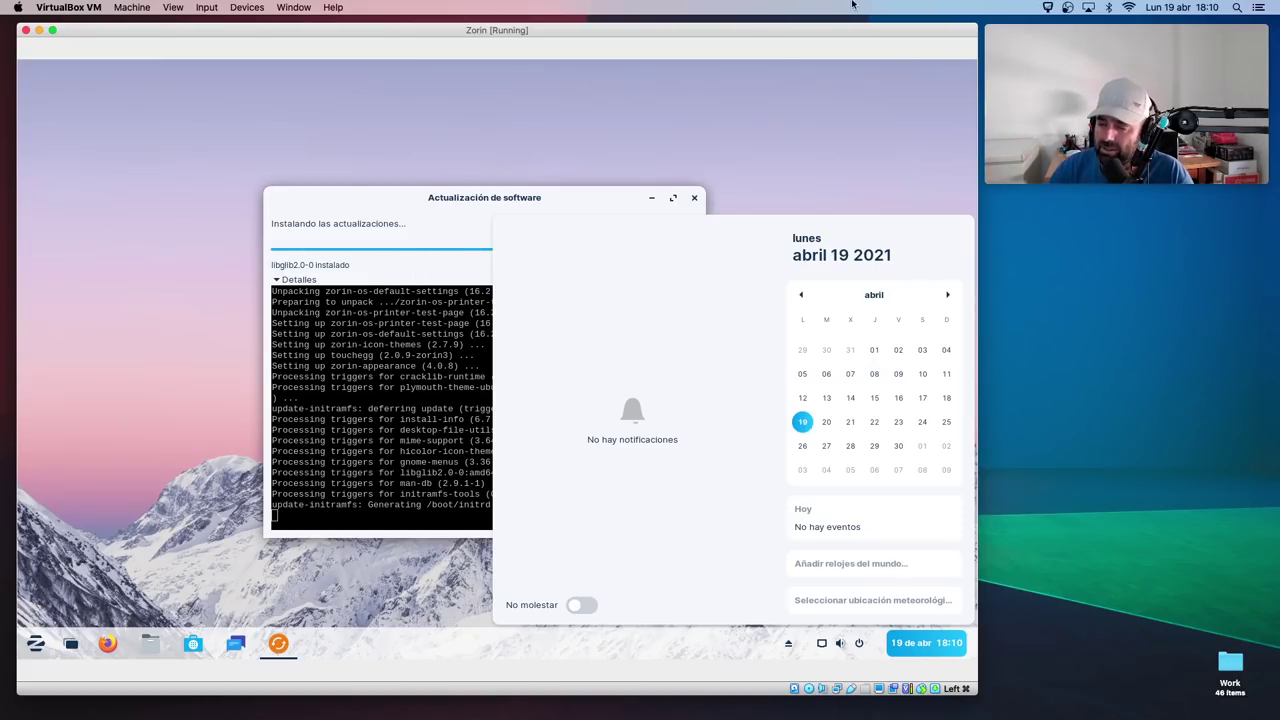
{"action": "left_click", "coordinate": [828, 94]}
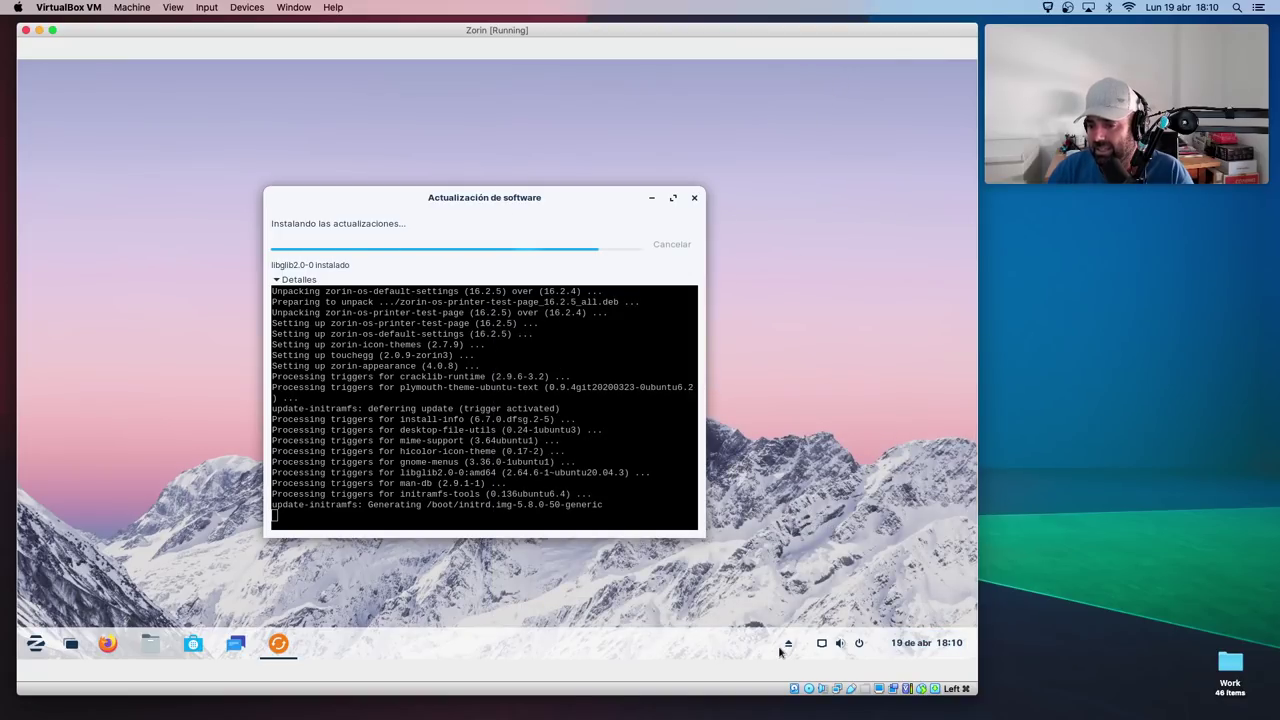
- View the system status menu and dismiss the completed software update window
{"action": "left_click", "coordinate": [847, 645]}
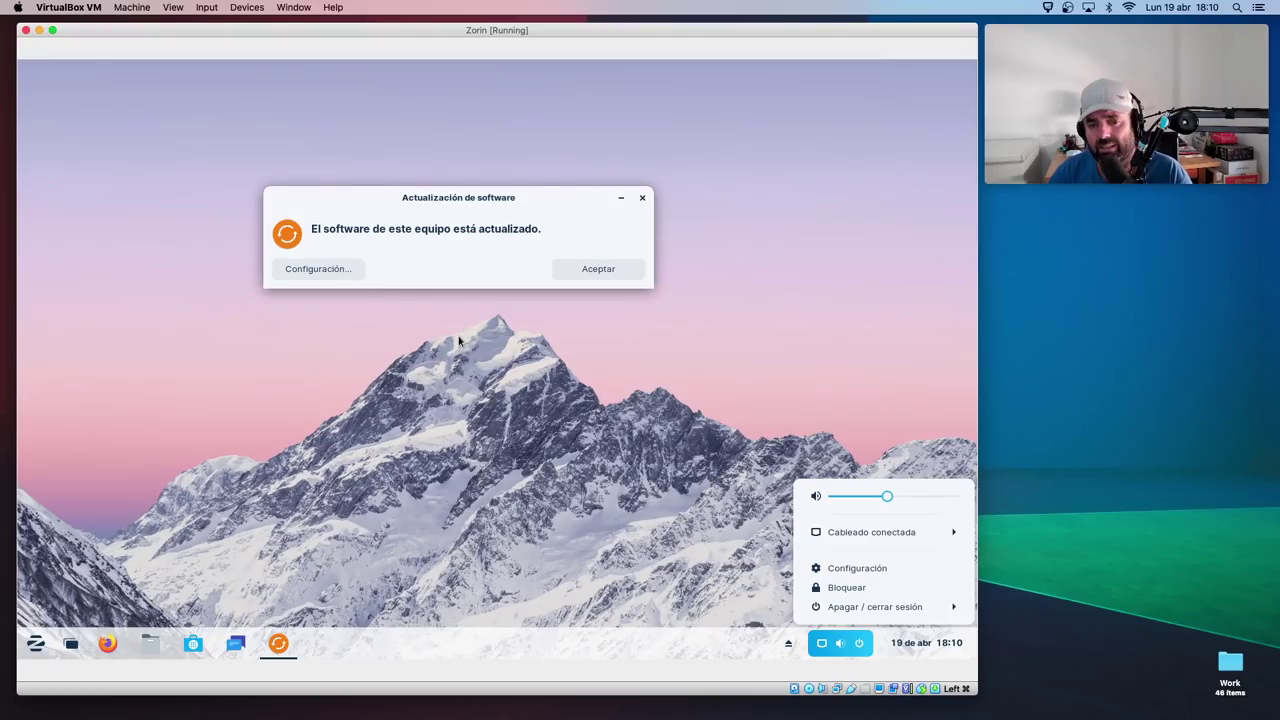
{"action": "left_click", "coordinate": [601, 272]}
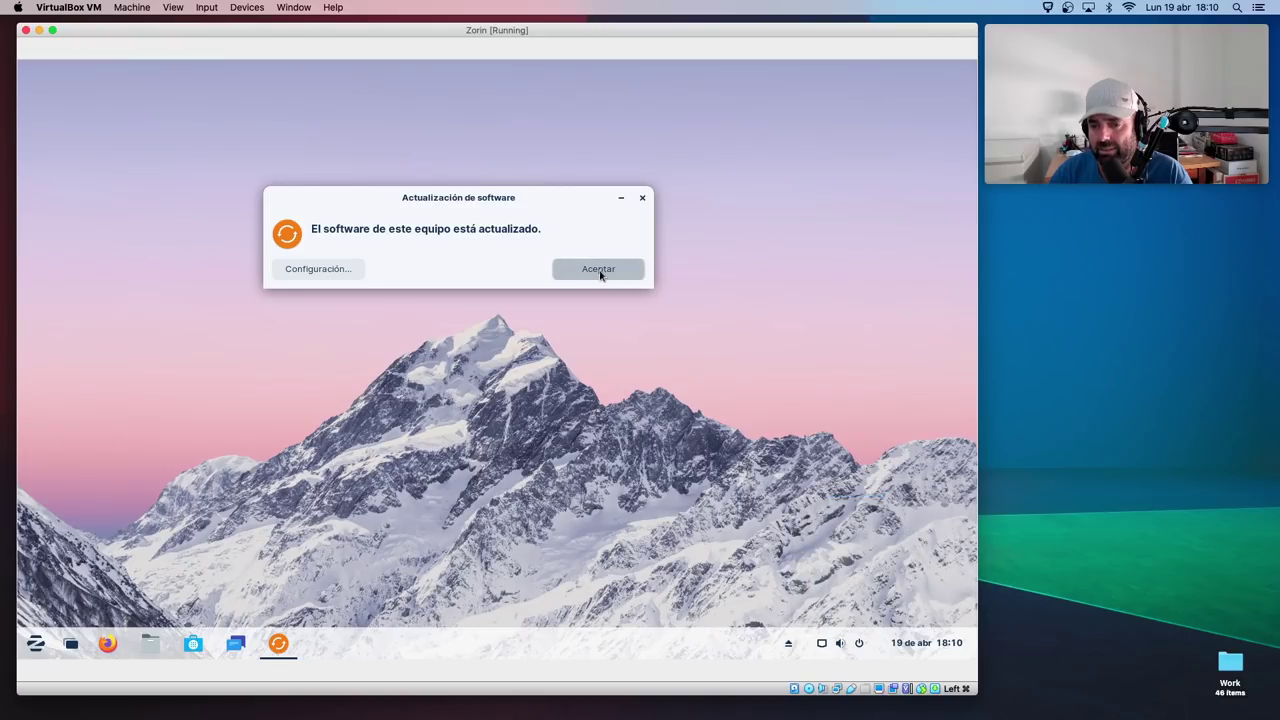
{"action": "left_click", "coordinate": [601, 272]}
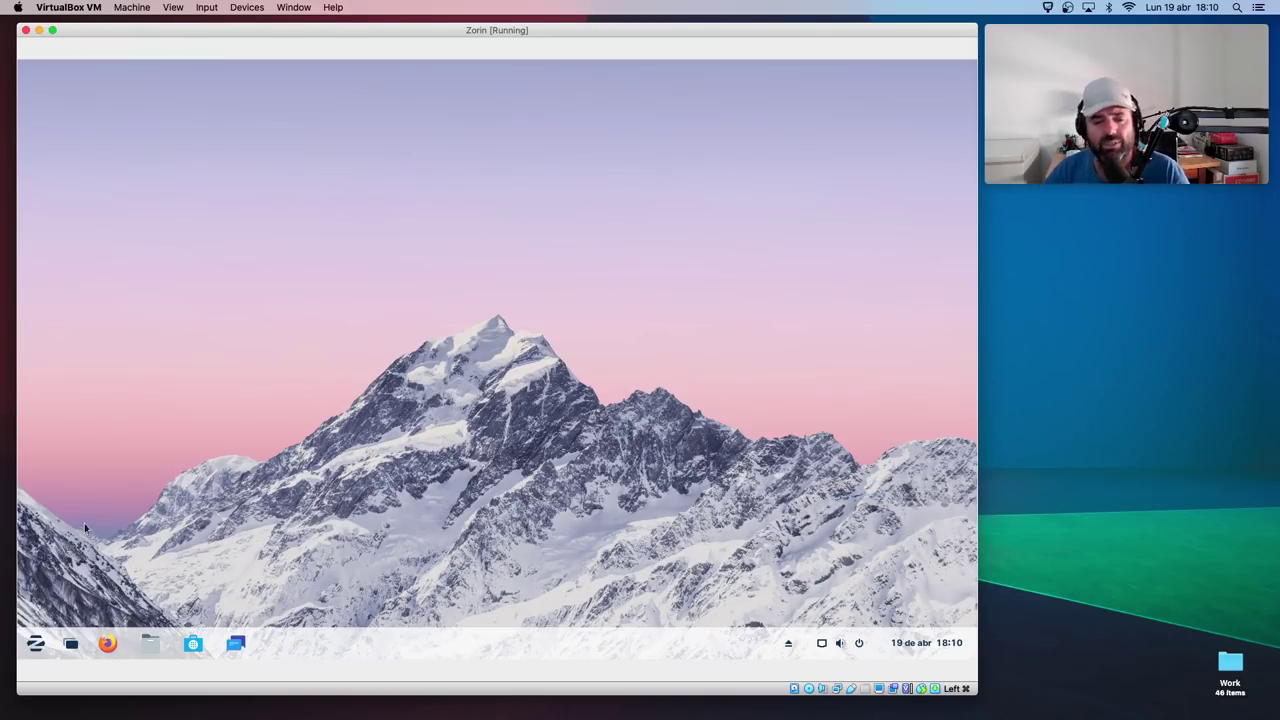
- Look over the desktop's context options and the Zorin application menu, closing each one again
{"action": "right_click", "coordinate": [585, 204]}
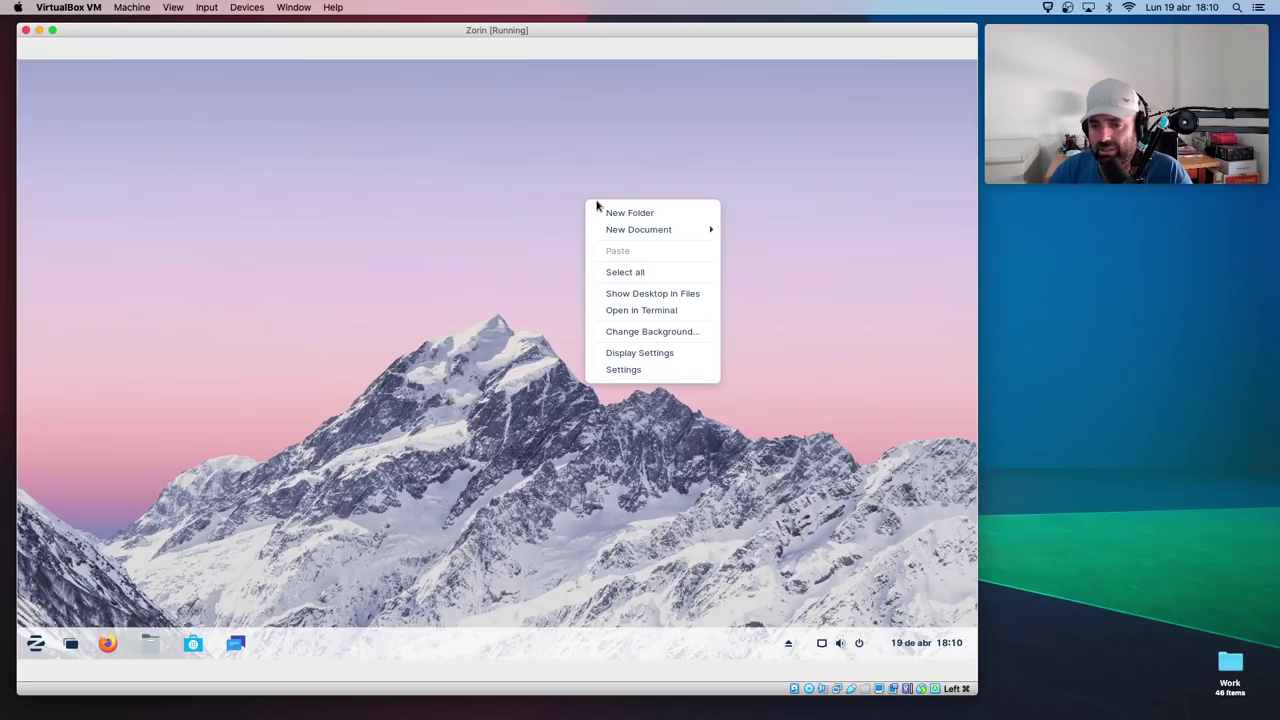
{"action": "left_click", "coordinate": [100, 480]}
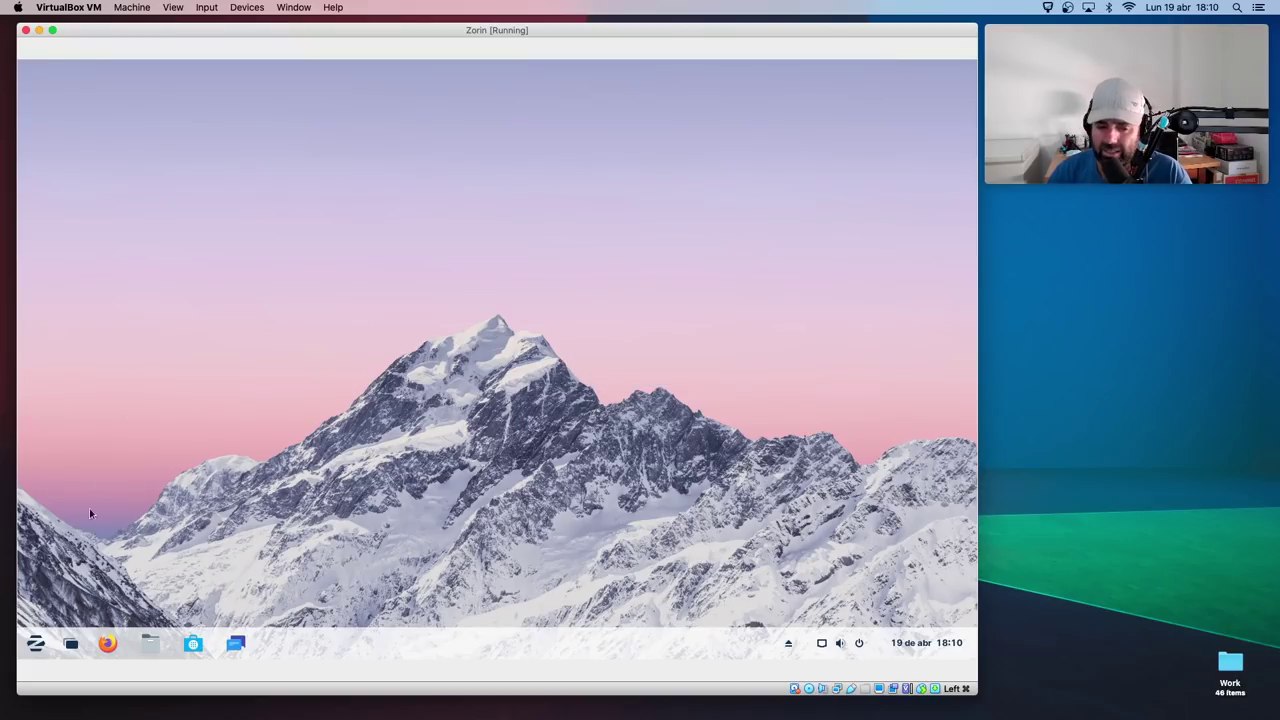
{"action": "left_click", "coordinate": [38, 645]}
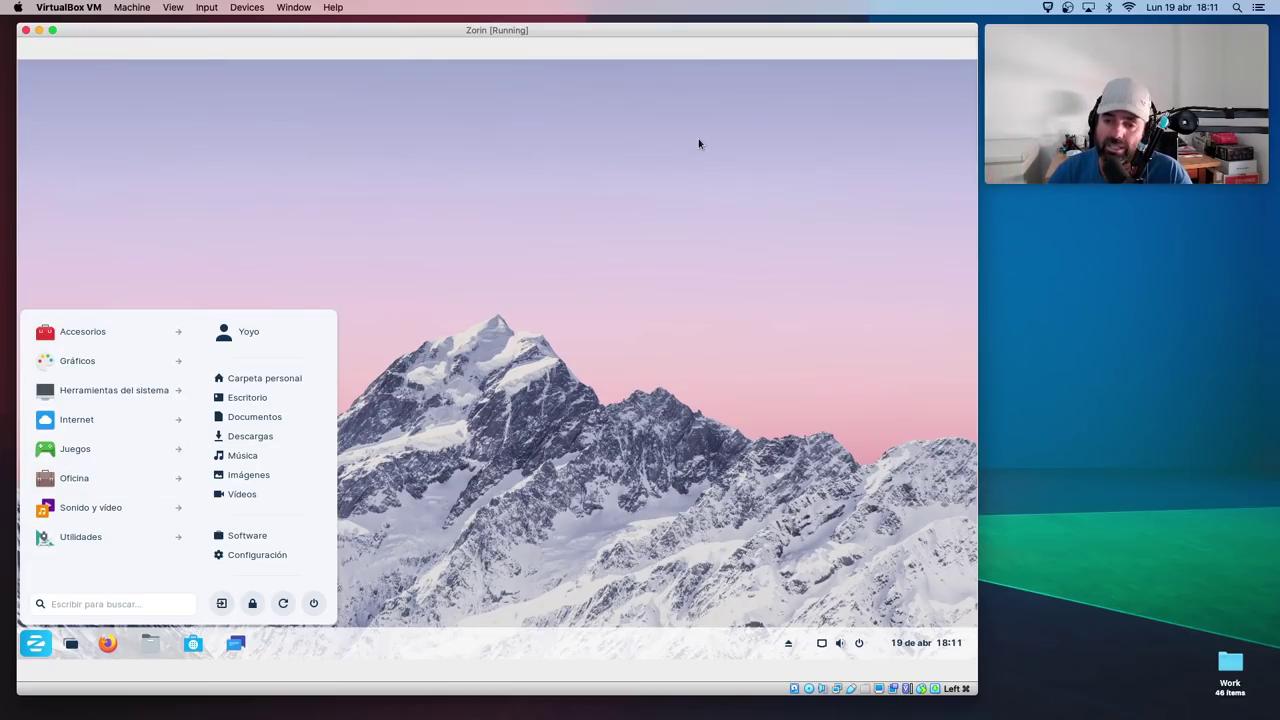
{"action": "left_click", "coordinate": [628, 125]}
{"action": "right_click", "coordinate": [630, 126]}
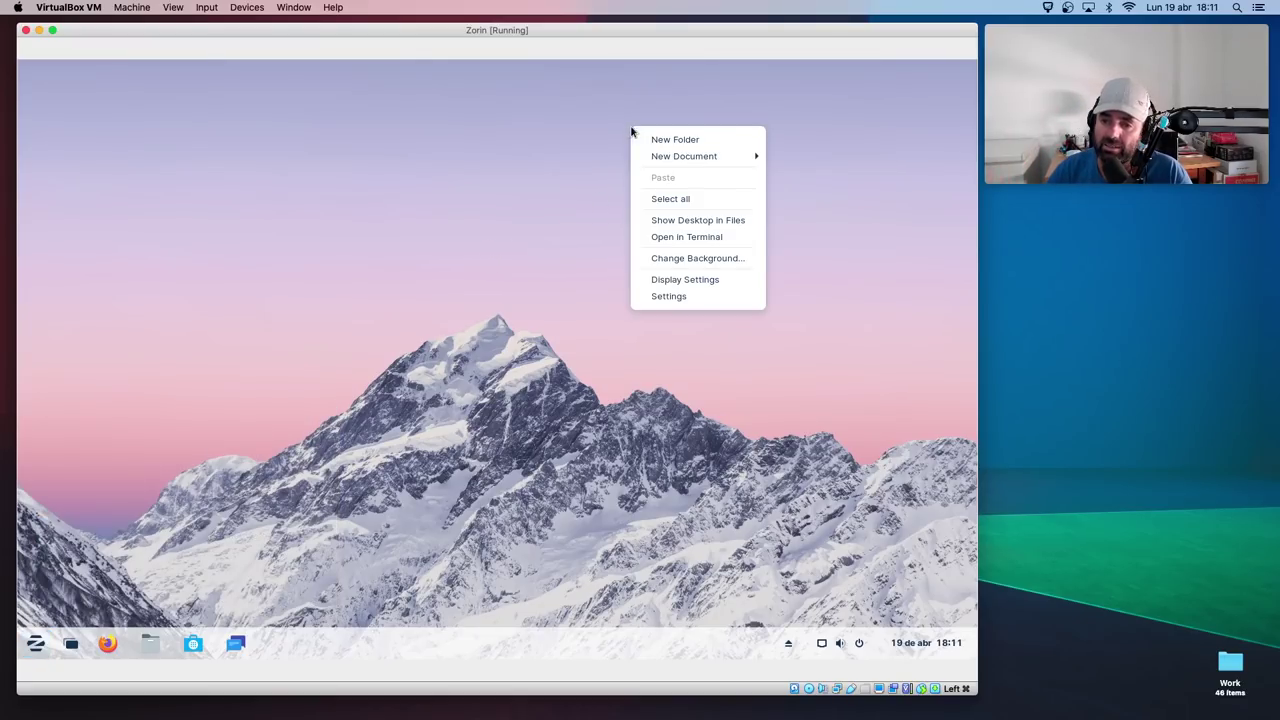
{"action": "left_click", "coordinate": [410, 165]}
- View the Pantallas display settings from the desktop's context options and close the settings window
{"action": "right_click", "coordinate": [425, 179]}
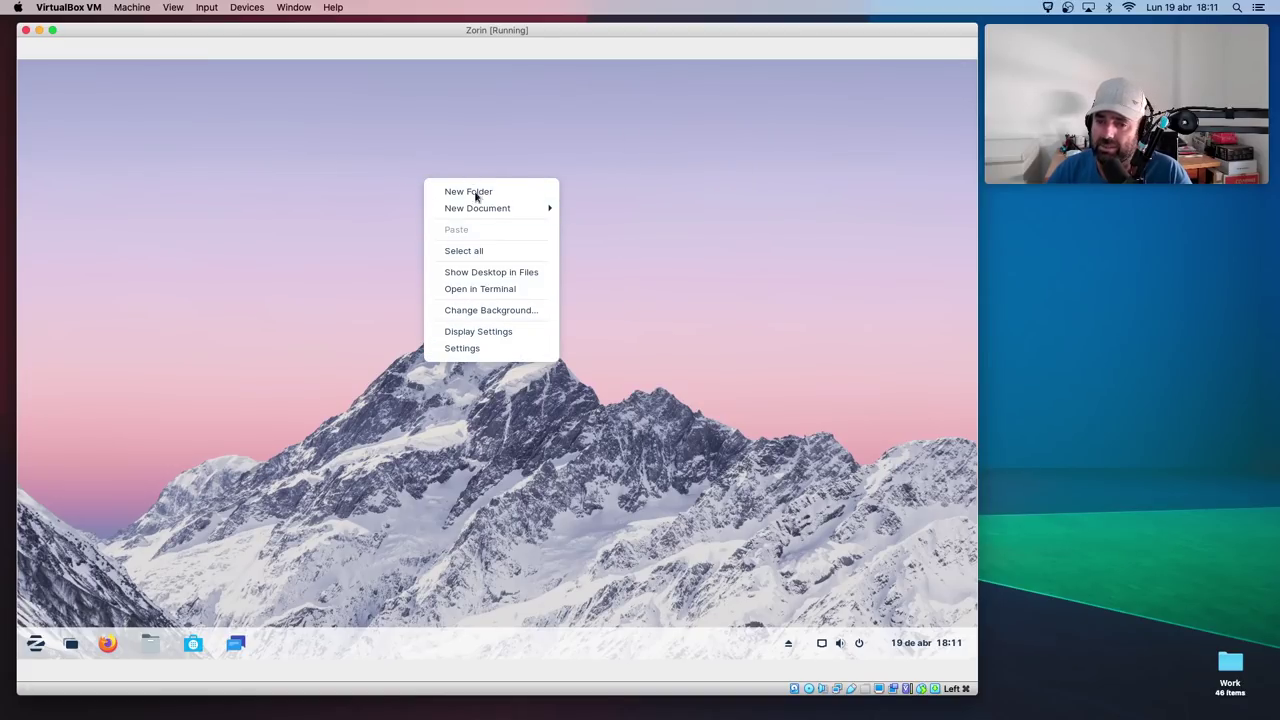
{"action": "mouse_move", "coordinate": [531, 205]}
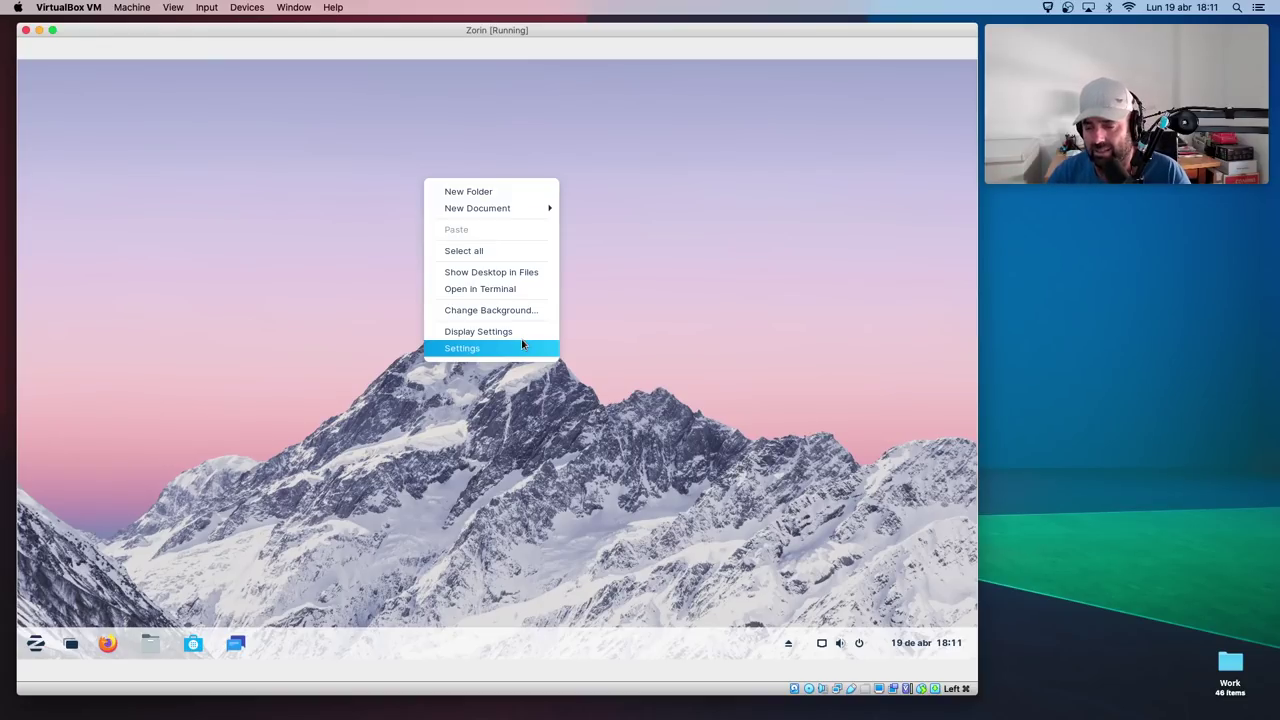
{"action": "left_click", "coordinate": [462, 348]}
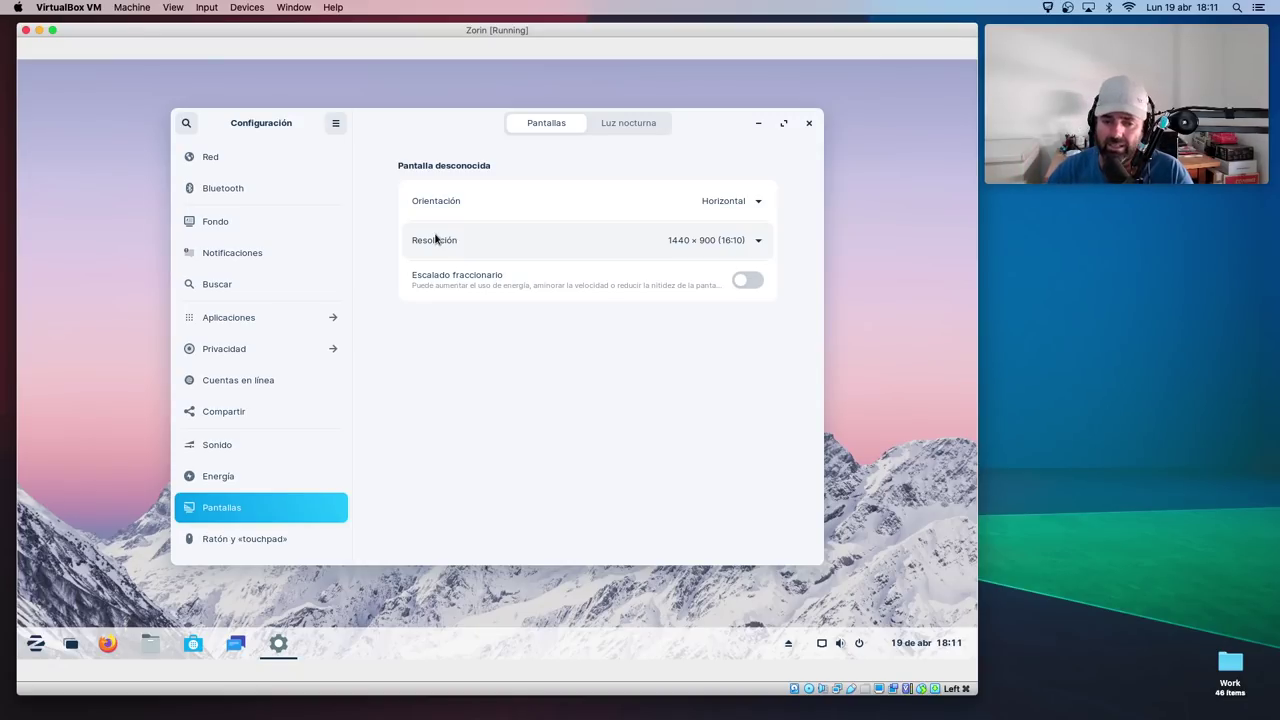
{"action": "left_click", "coordinate": [810, 122]}
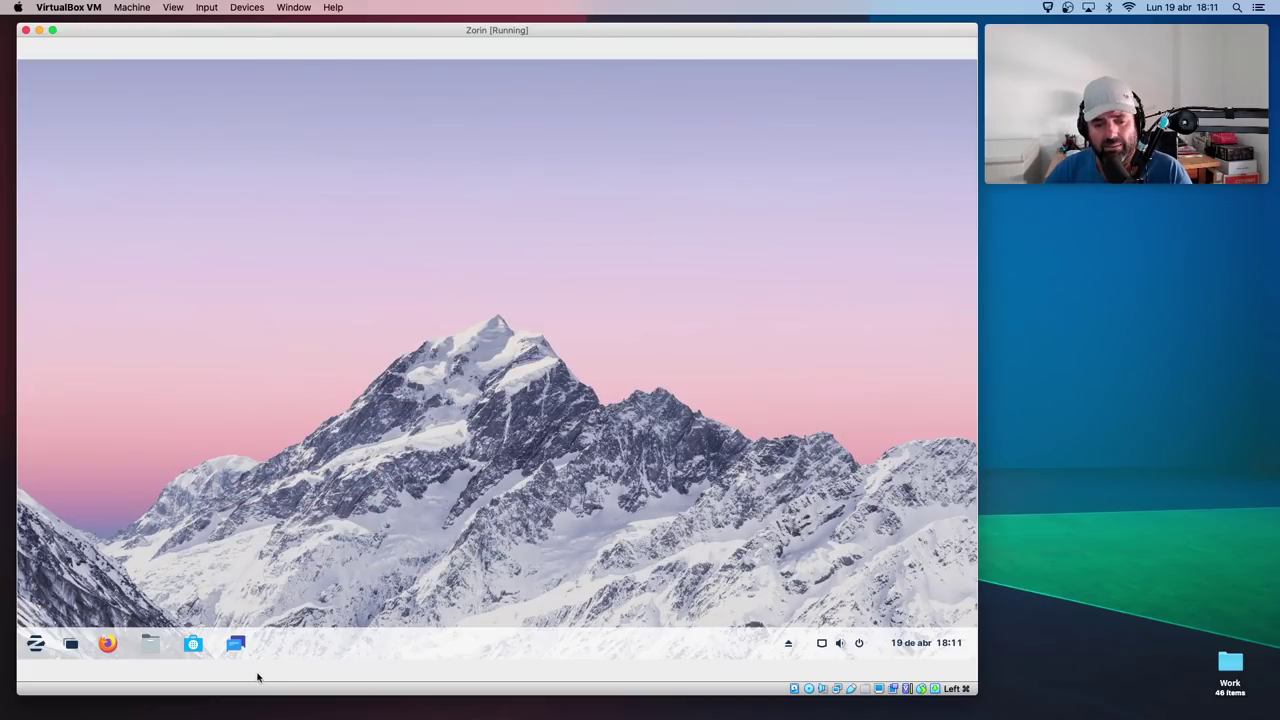
- View the activities overview with its search field and return to the desktop
{"action": "left_click", "coordinate": [71, 646]}
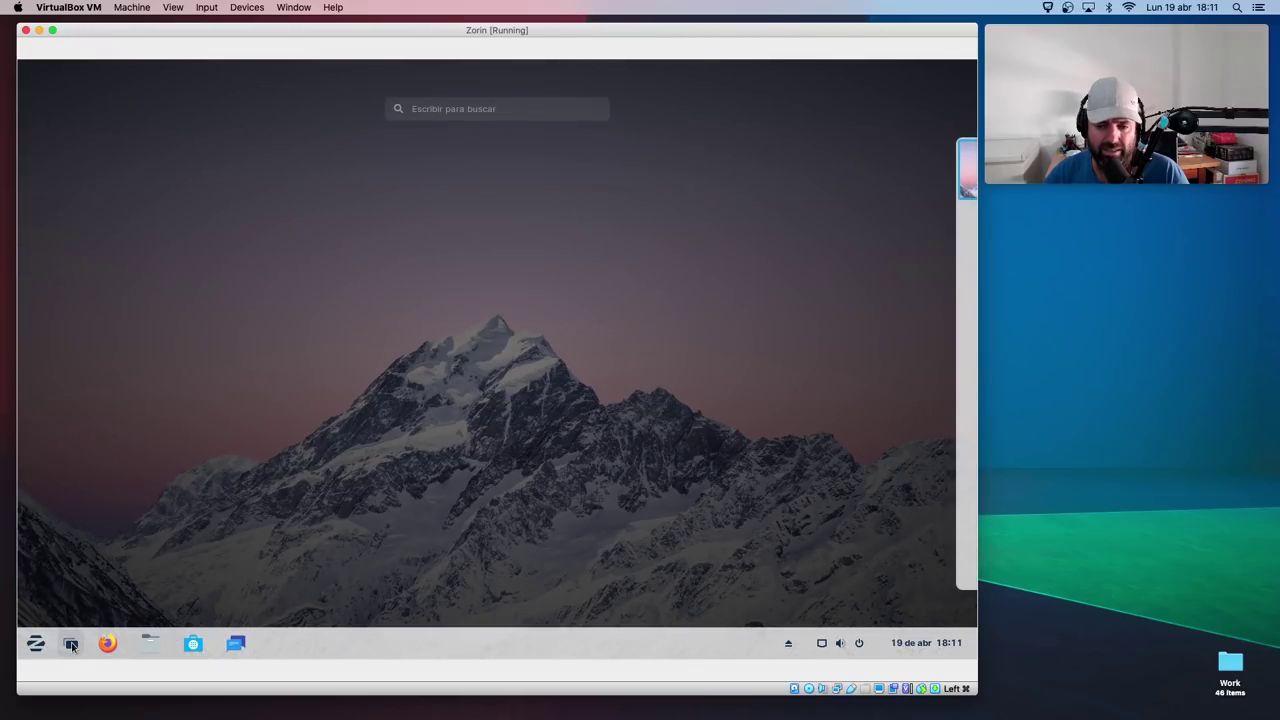
{"action": "left_click", "coordinate": [465, 108]}
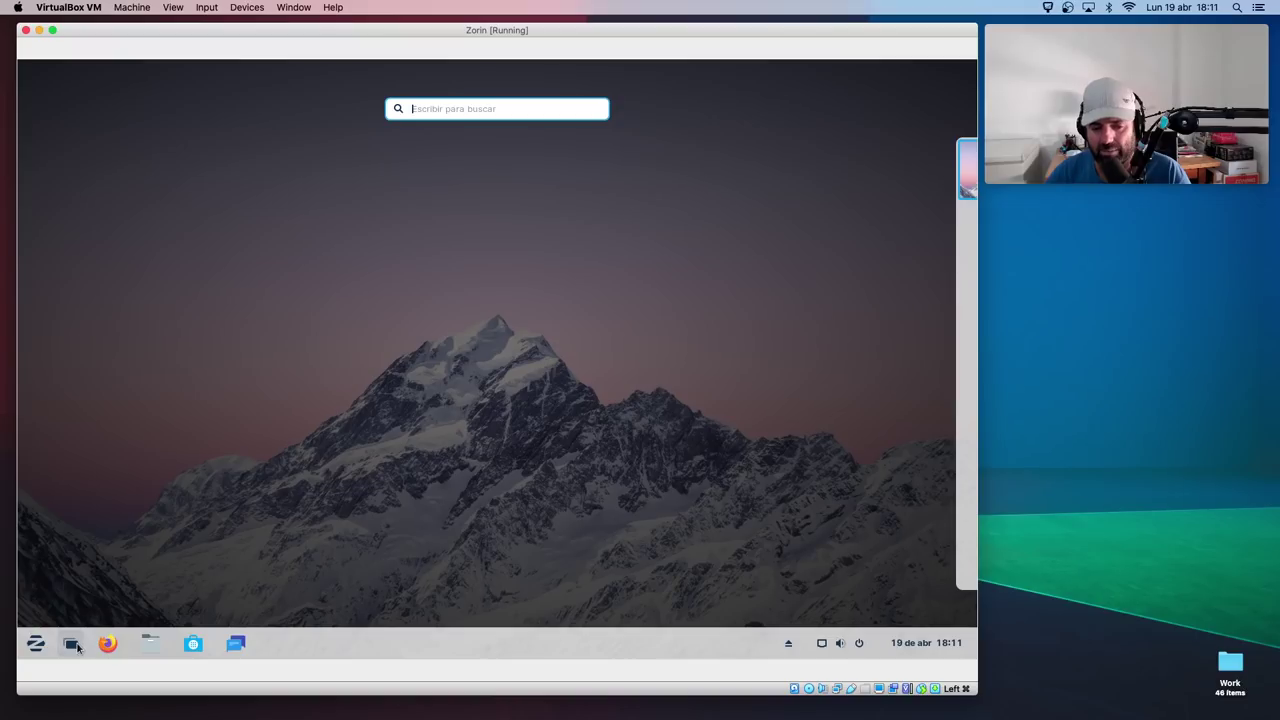
{"action": "left_click", "coordinate": [294, 410]}
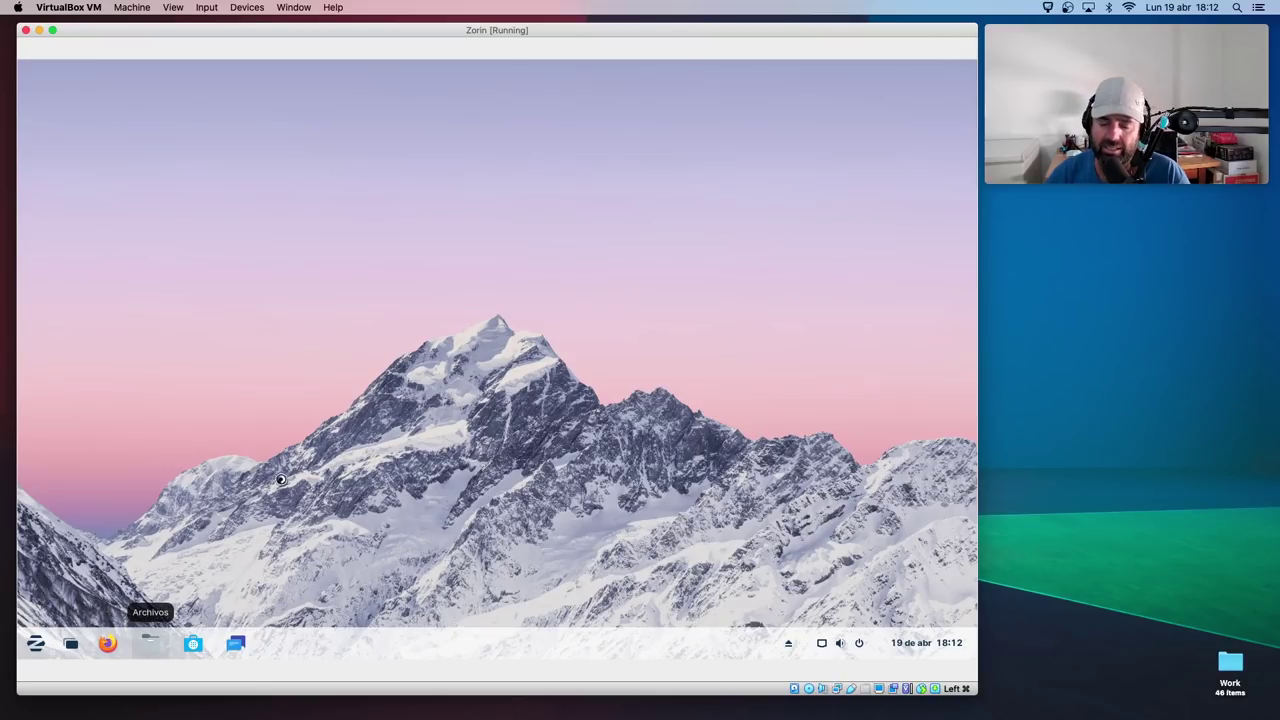
- Open the Archivos file manager and restore it from full size to a smaller window on the desktop
{"action": "left_click", "coordinate": [150, 643]}
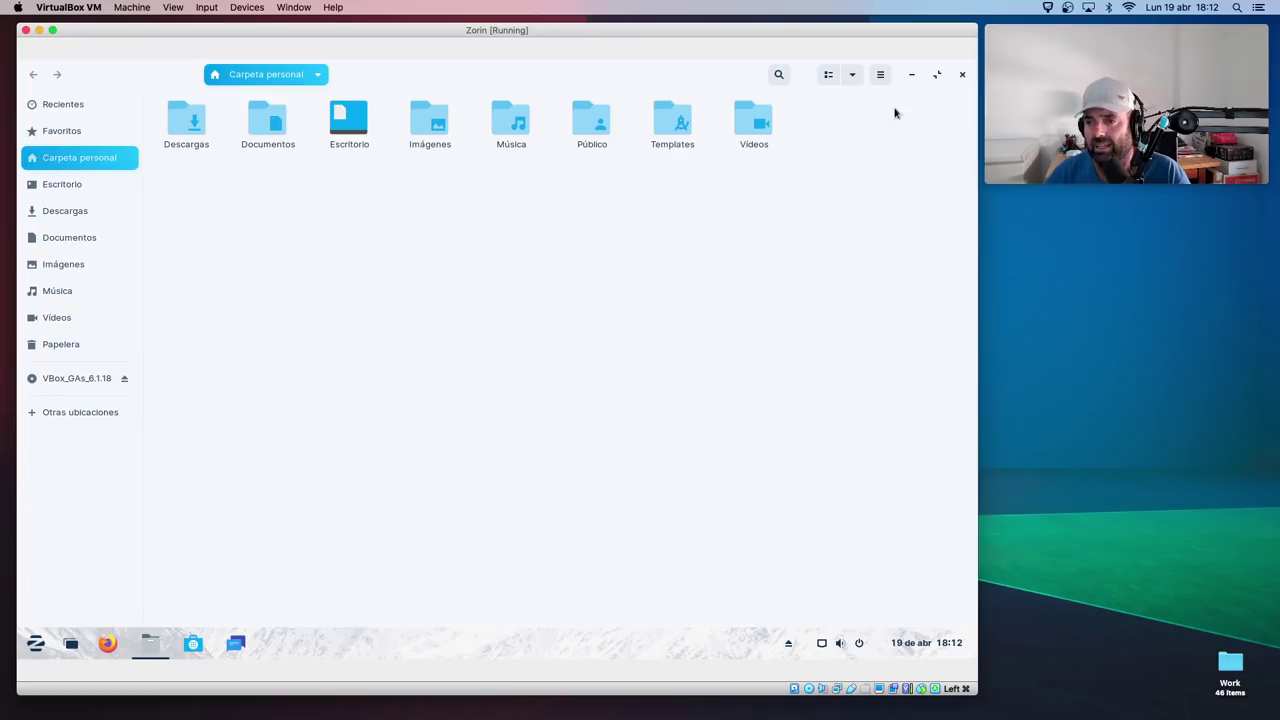
{"action": "left_click", "coordinate": [937, 76]}
{"action": "left_click_drag", "start_coordinate": [484, 153], "coordinate": [438, 124]}
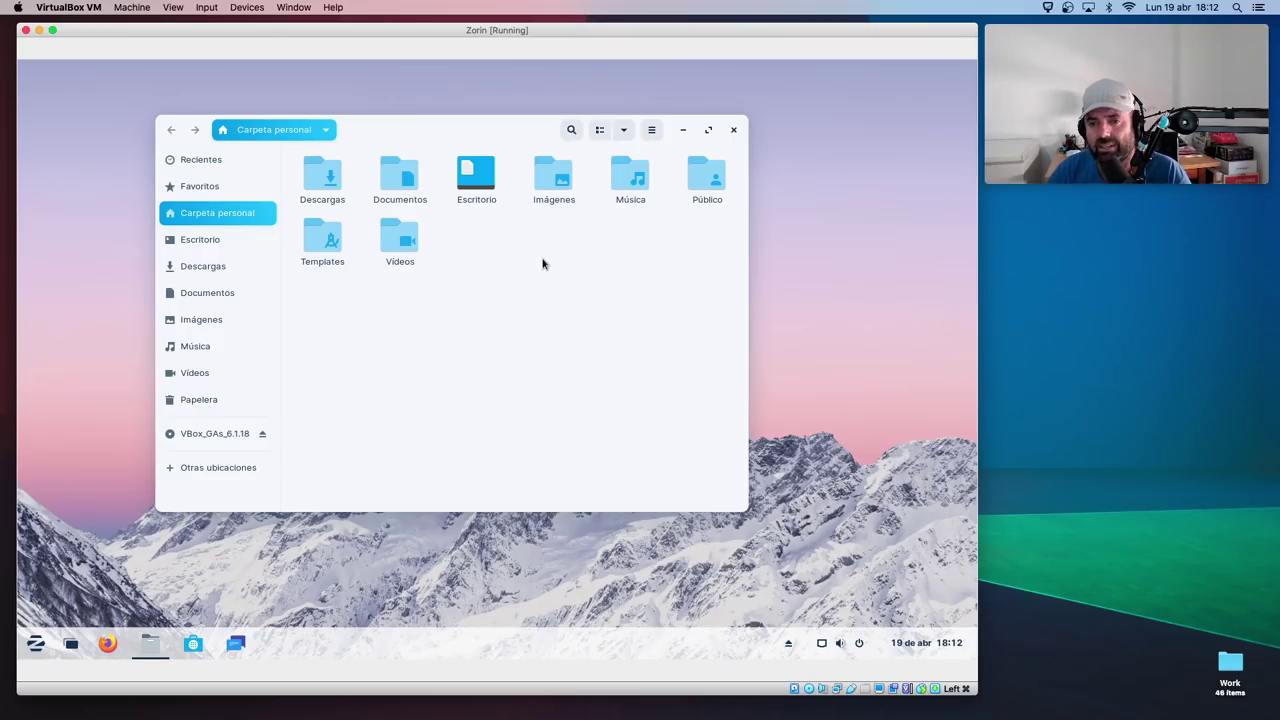
- Review the file manager's sorting options and its version information, and close the file manager
{"action": "left_click", "coordinate": [623, 130]}
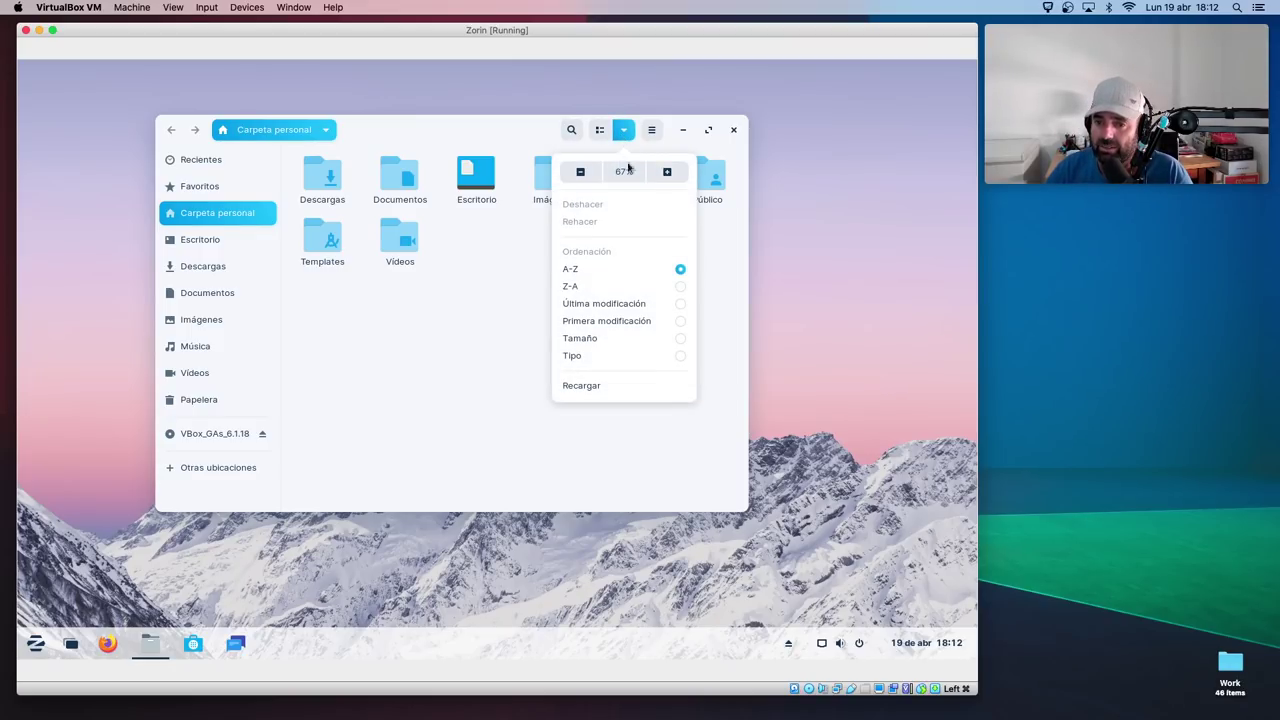
{"action": "left_click", "coordinate": [534, 389]}
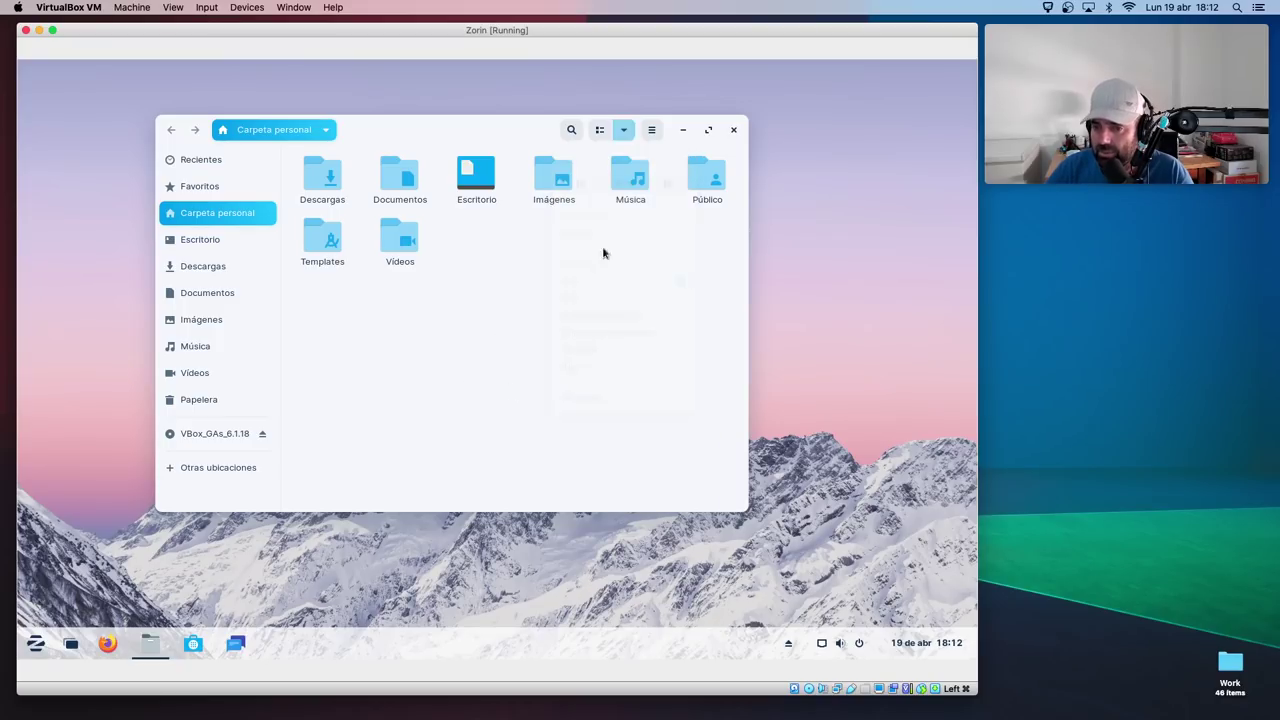
{"action": "left_click", "coordinate": [653, 131]}
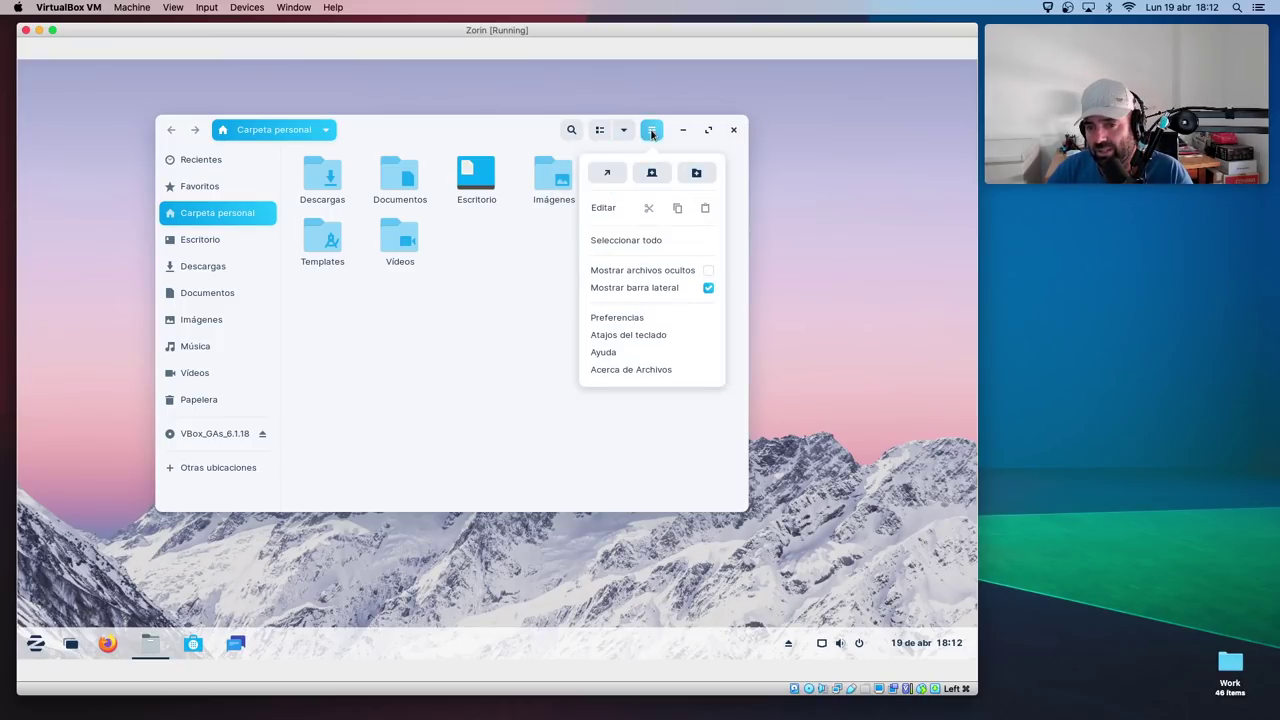
{"action": "left_click", "coordinate": [630, 369]}
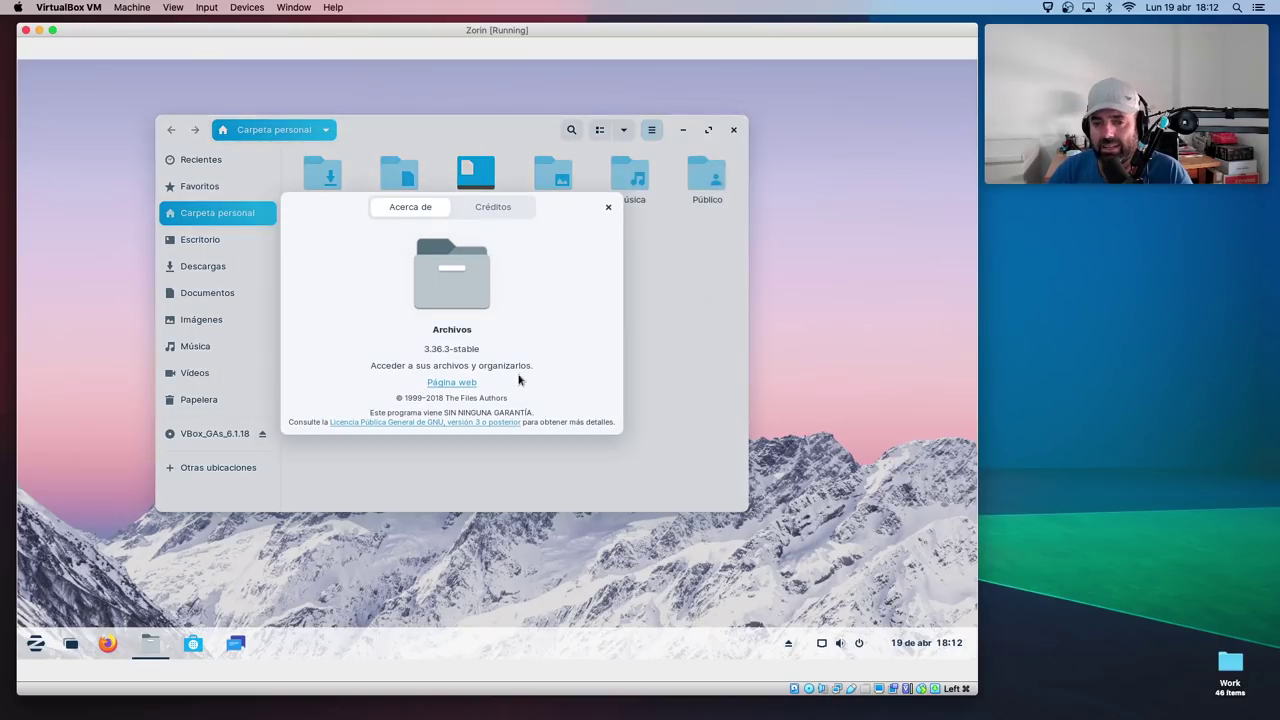
{"action": "left_click", "coordinate": [608, 208]}
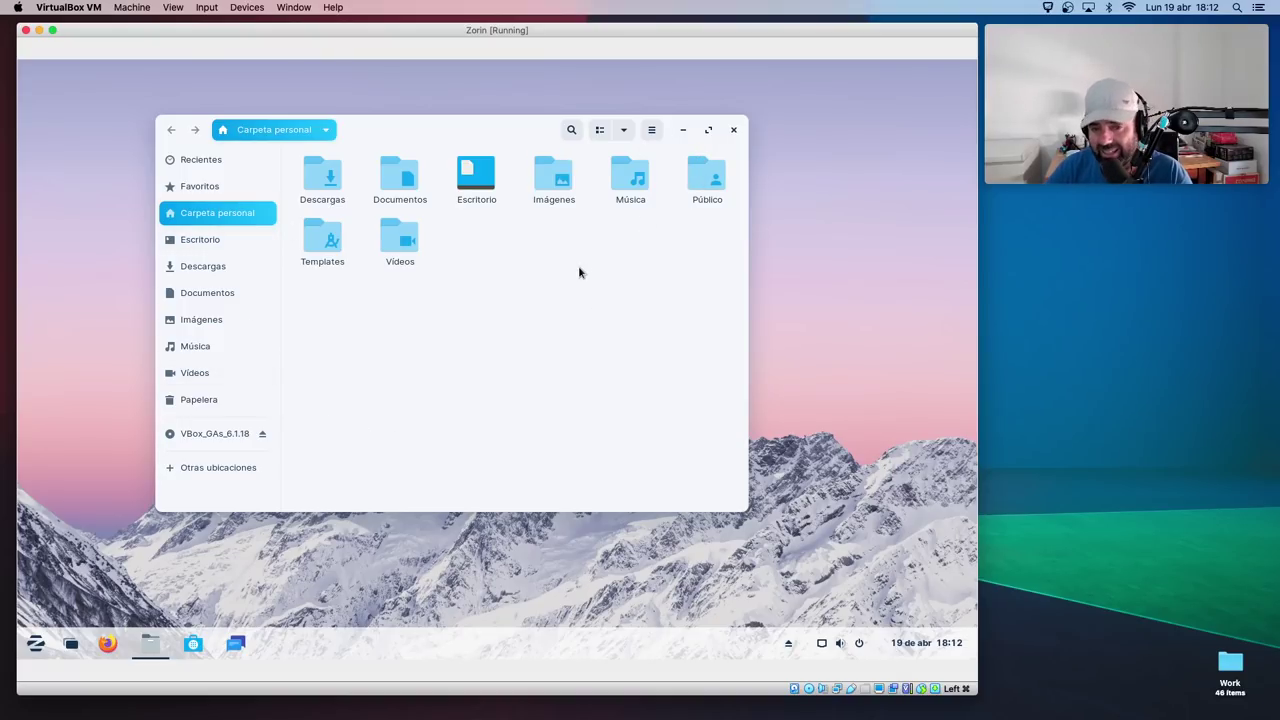
{"action": "left_click", "coordinate": [734, 131]}
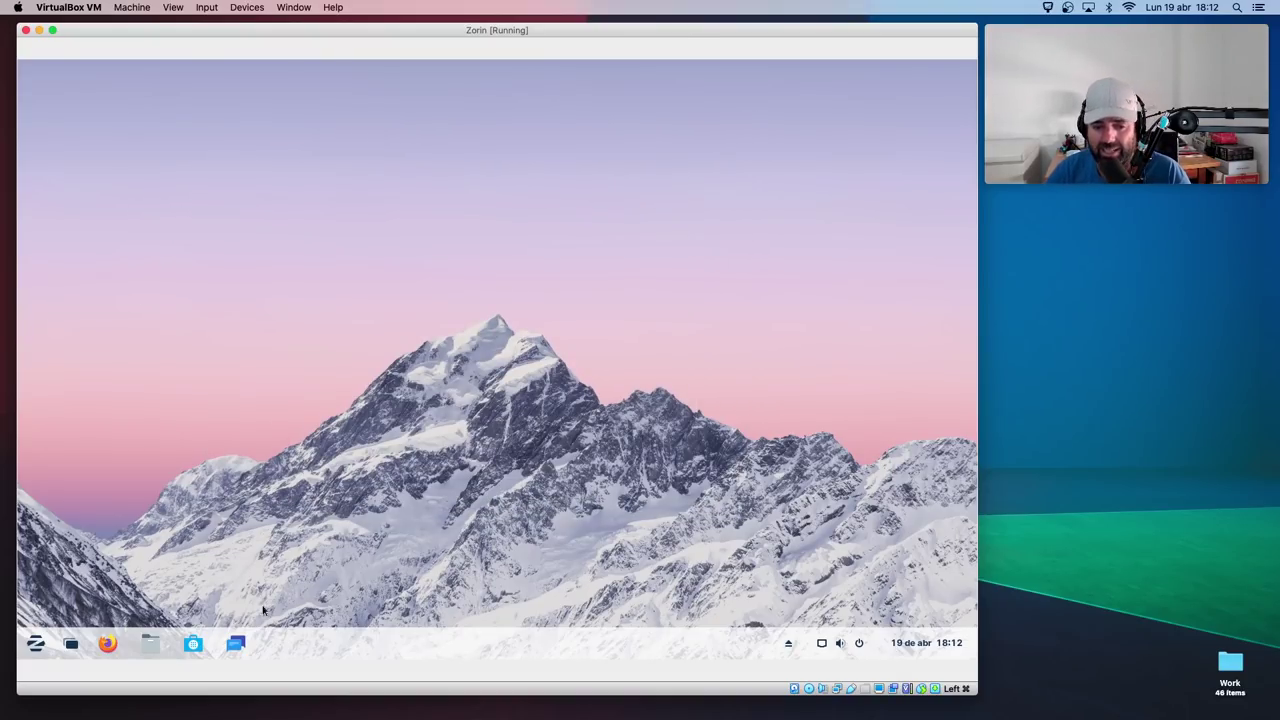
- Open the Software store, dismiss its welcome message and browse the recommended apps and categories
{"action": "left_click", "coordinate": [194, 646]}
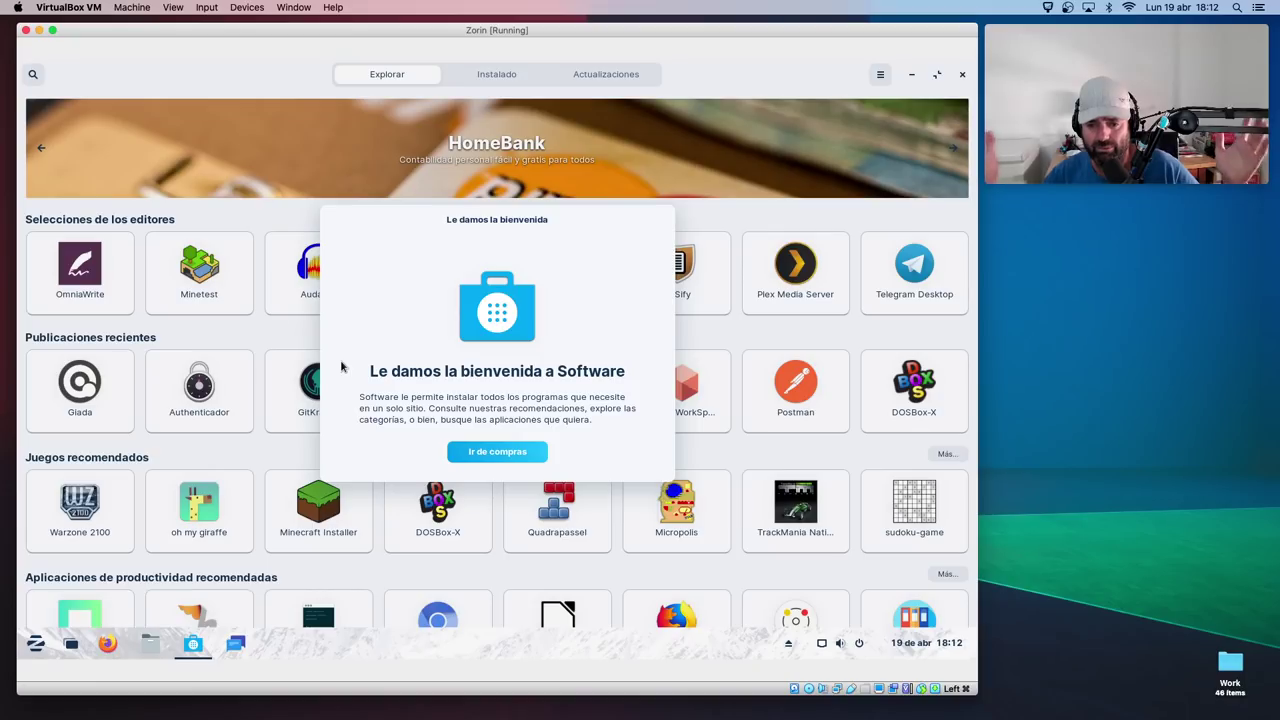
{"action": "left_click", "coordinate": [497, 451]}
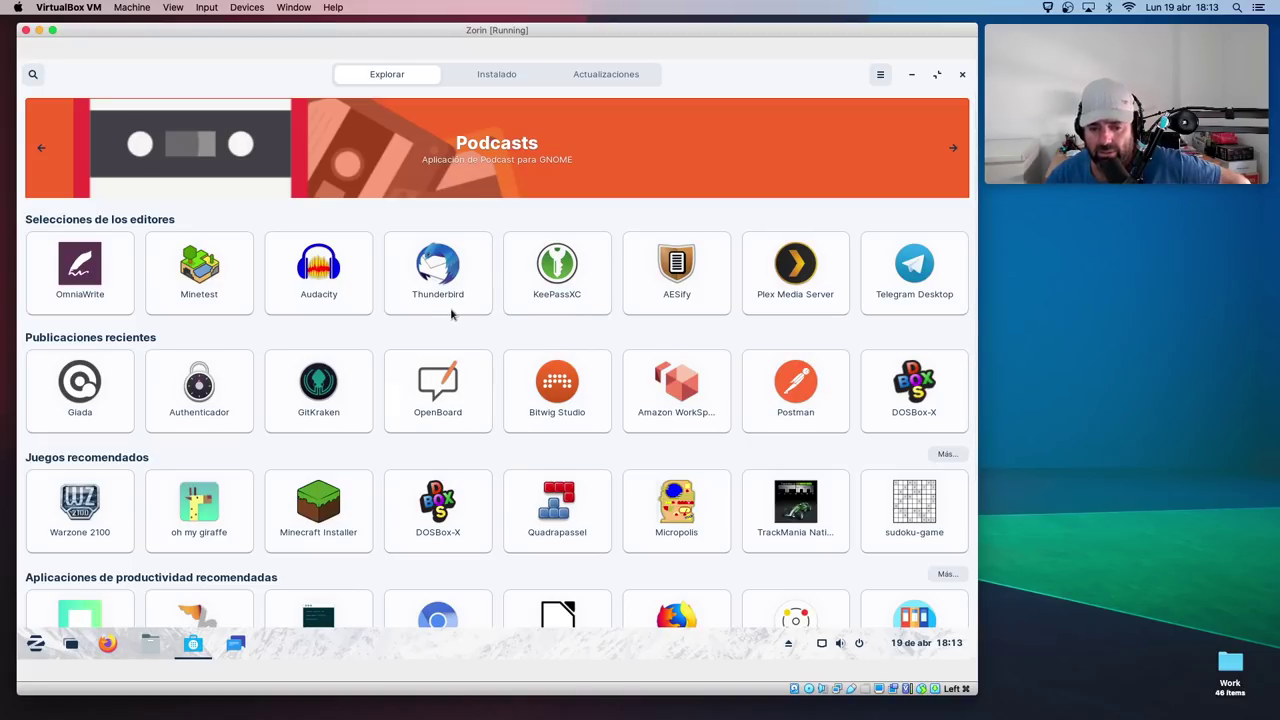
{"action": "scroll", "coordinate": [450, 318], "scroll_direction": "down", "scroll_amount": 3}
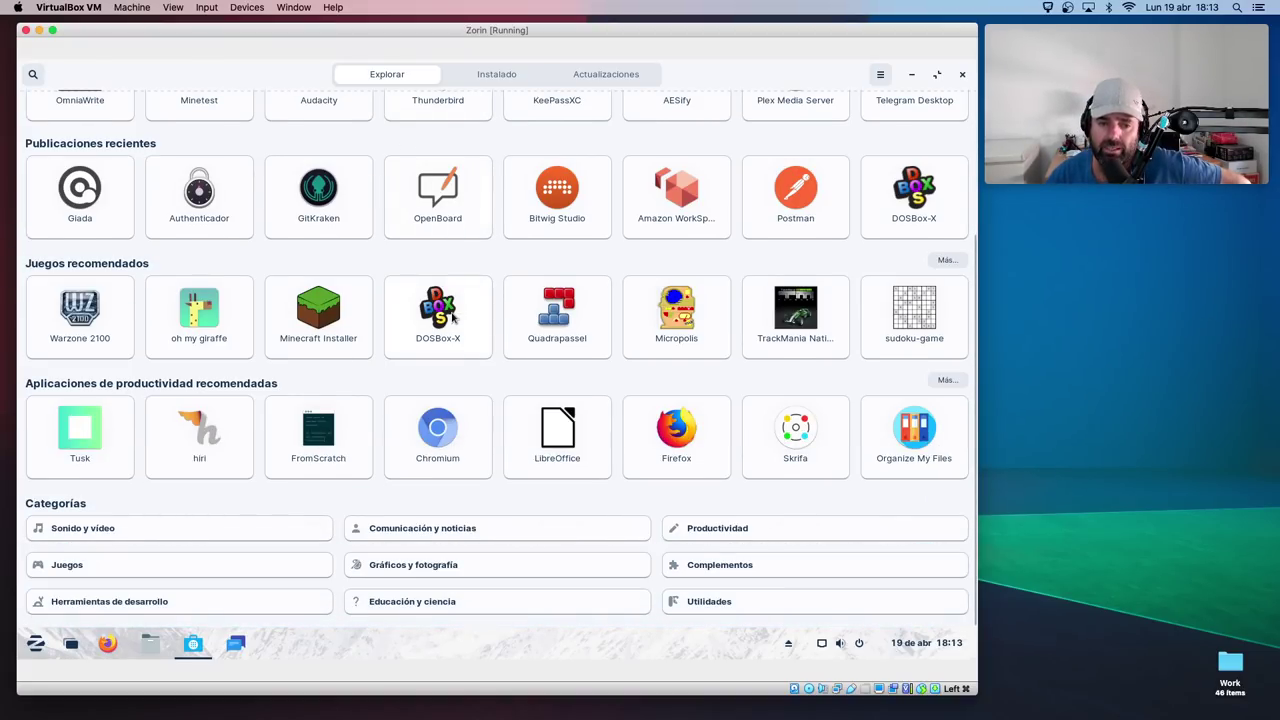
{"action": "scroll", "coordinate": [326, 358], "scroll_direction": "up", "scroll_amount": 3}
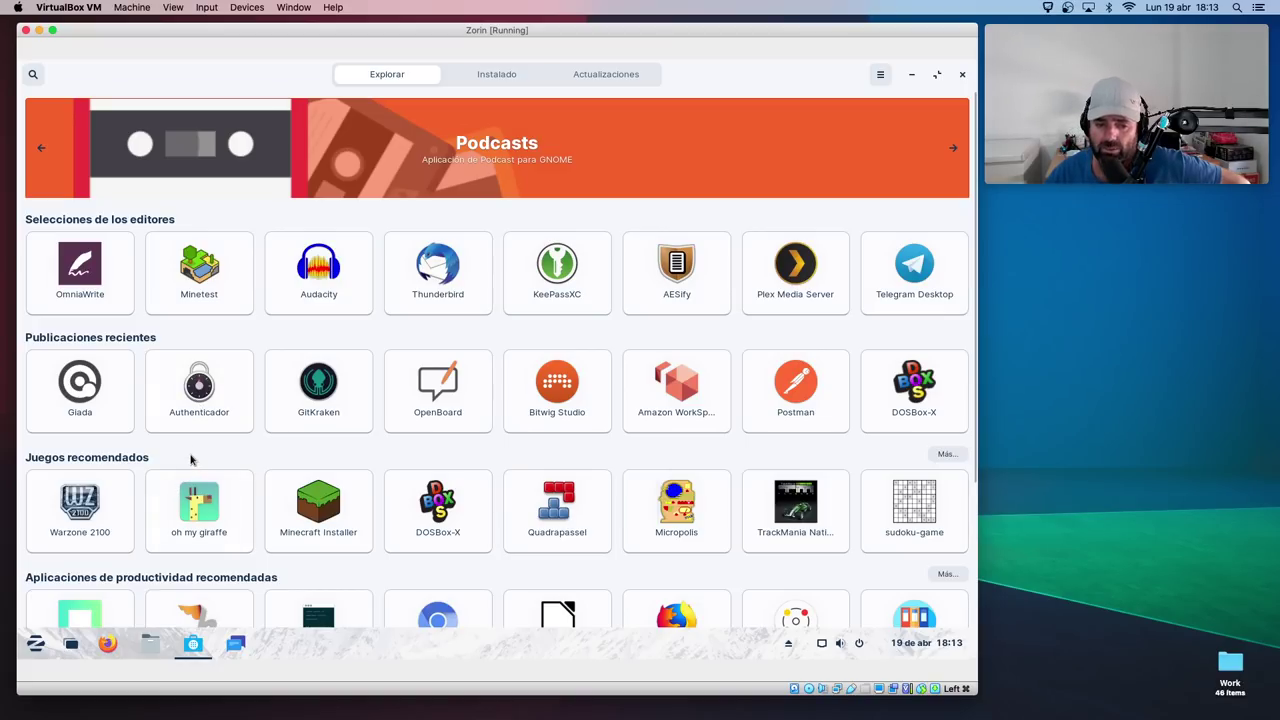
{"action": "scroll", "coordinate": [192, 456], "scroll_direction": "down", "scroll_amount": 2}
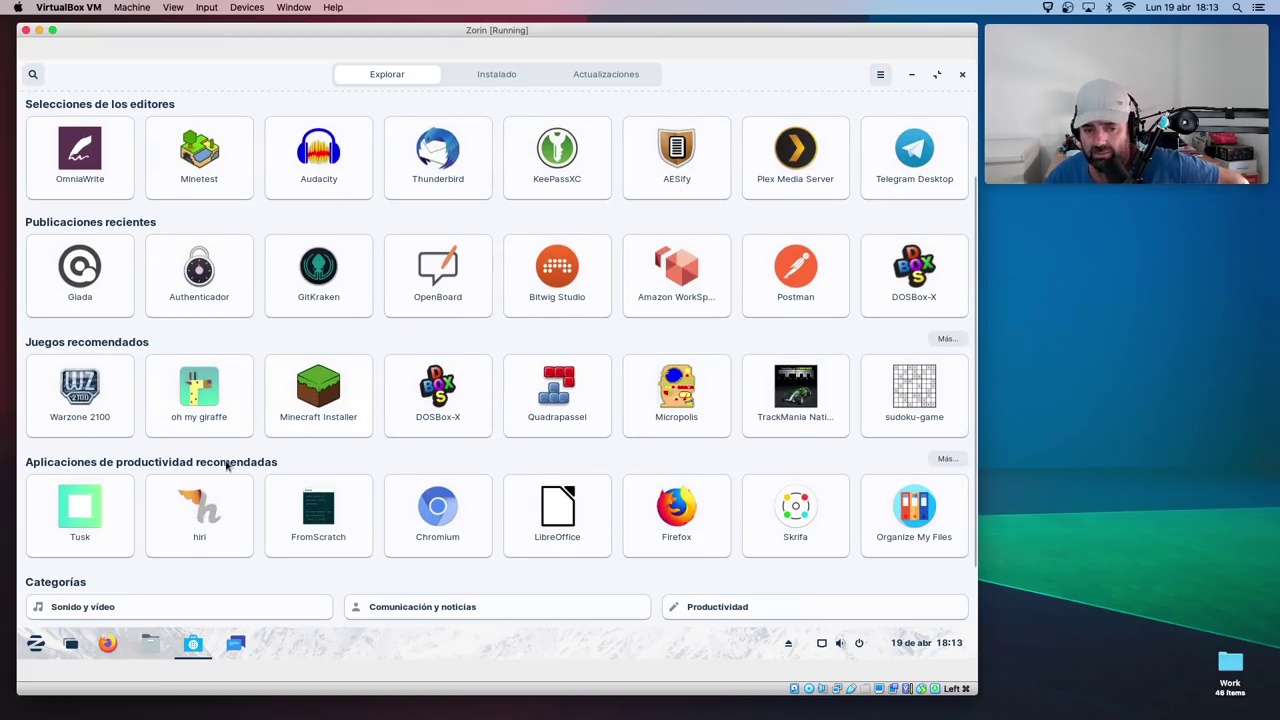
{"action": "scroll", "coordinate": [228, 465], "scroll_direction": "down", "scroll_amount": 2}
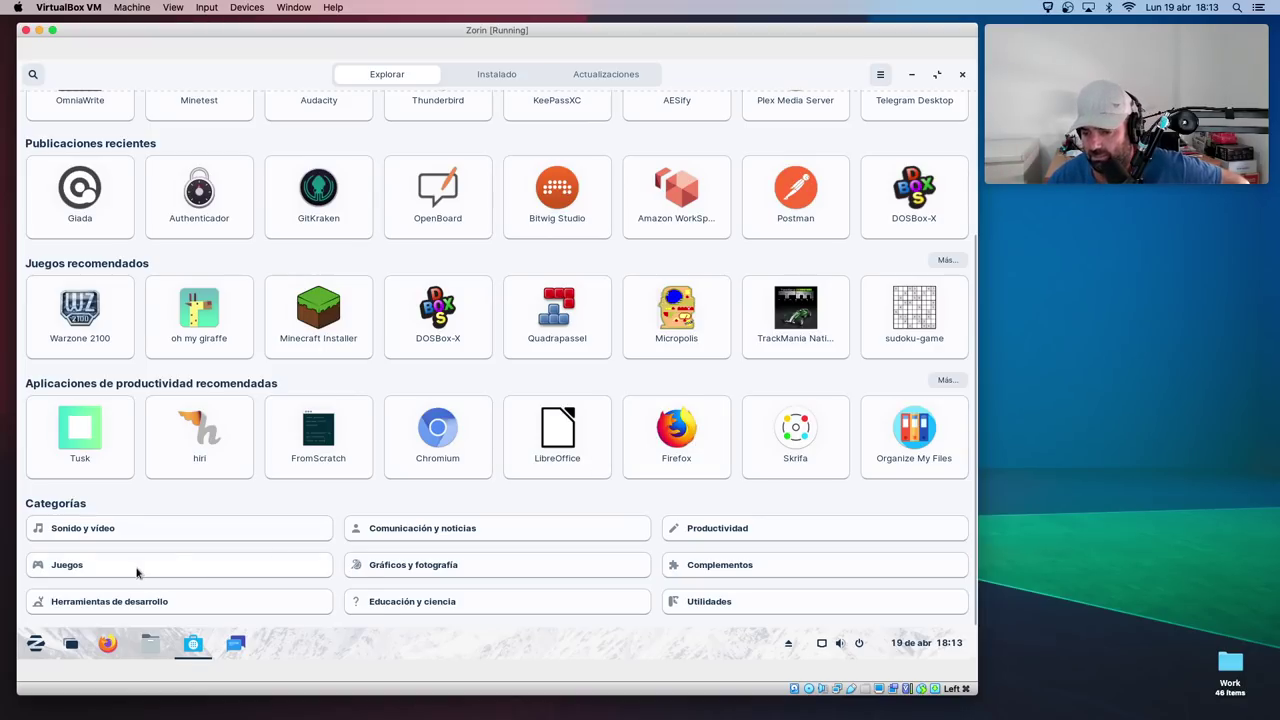
{"action": "scroll", "coordinate": [277, 510], "scroll_direction": "up", "scroll_amount": 4}
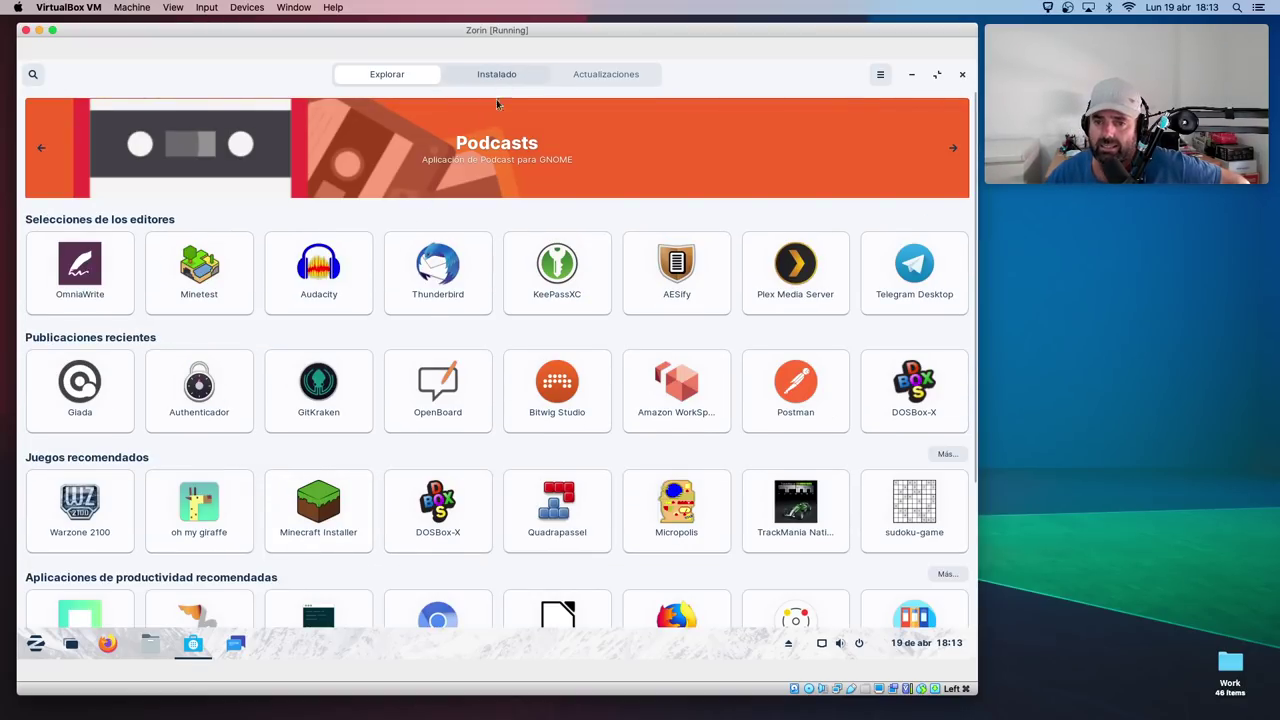
- Check the store's installed apps and available updates, and return to the Explorar page
{"action": "left_click", "coordinate": [498, 90]}
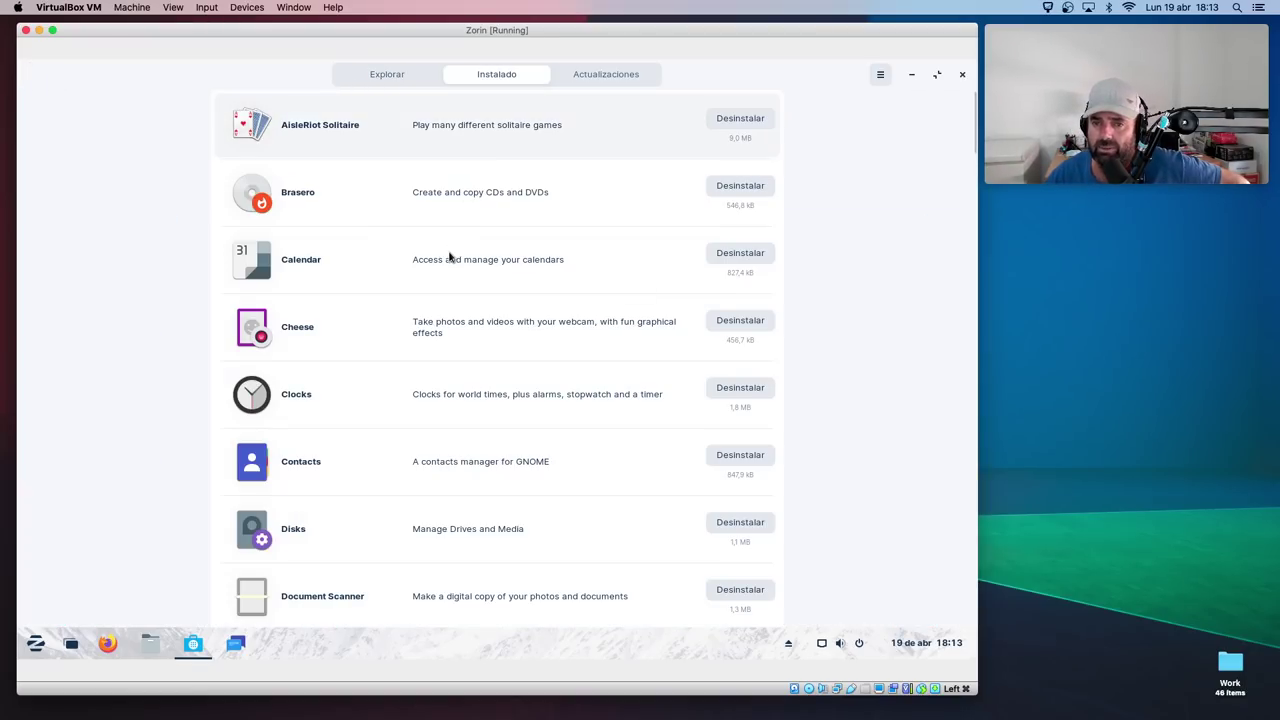
{"action": "left_click", "coordinate": [617, 80]}
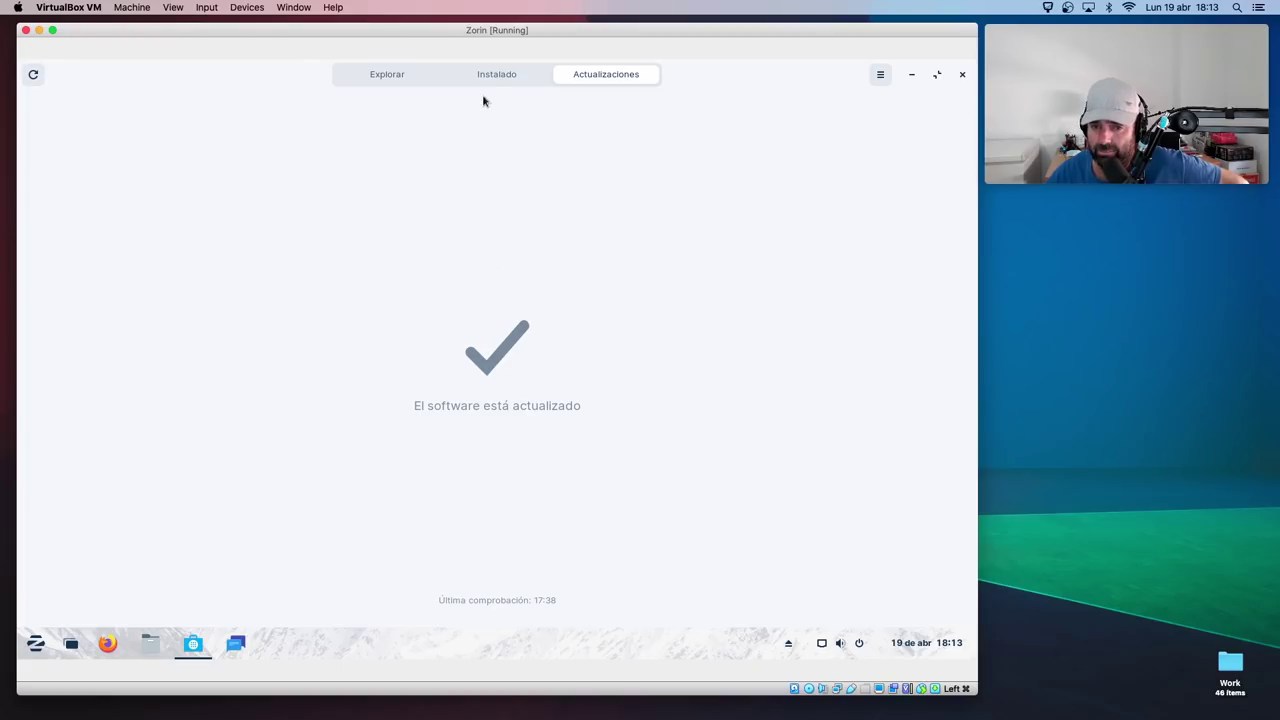
{"action": "left_click", "coordinate": [368, 78]}
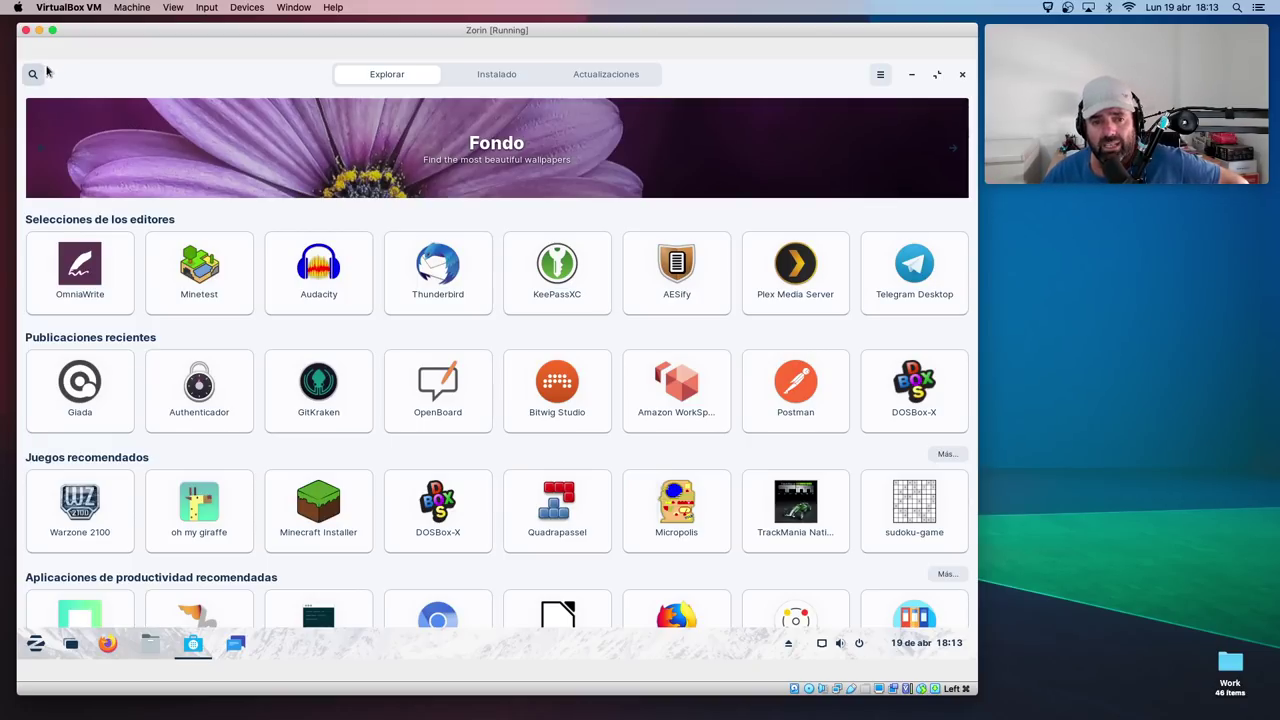
- Cancel the prompt to close the virtual machine and close the Software store instead
{"action": "left_click", "coordinate": [26, 30]}
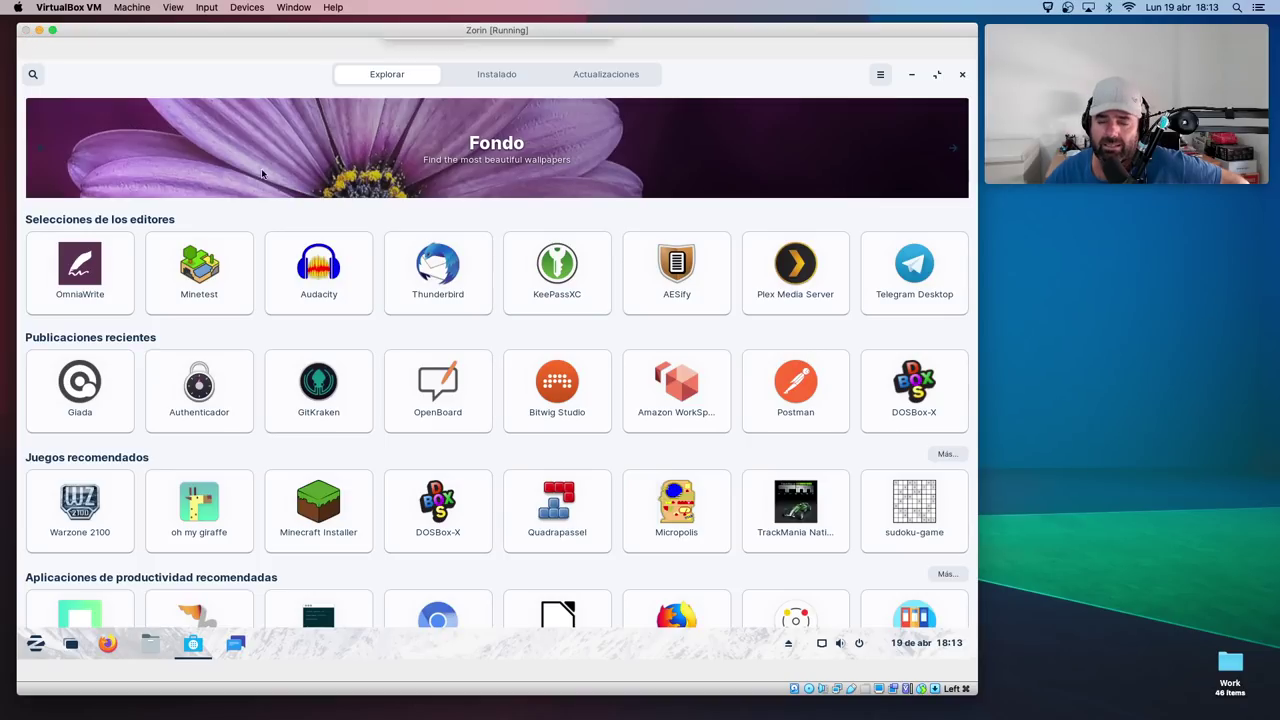
{"action": "left_click", "coordinate": [508, 134]}
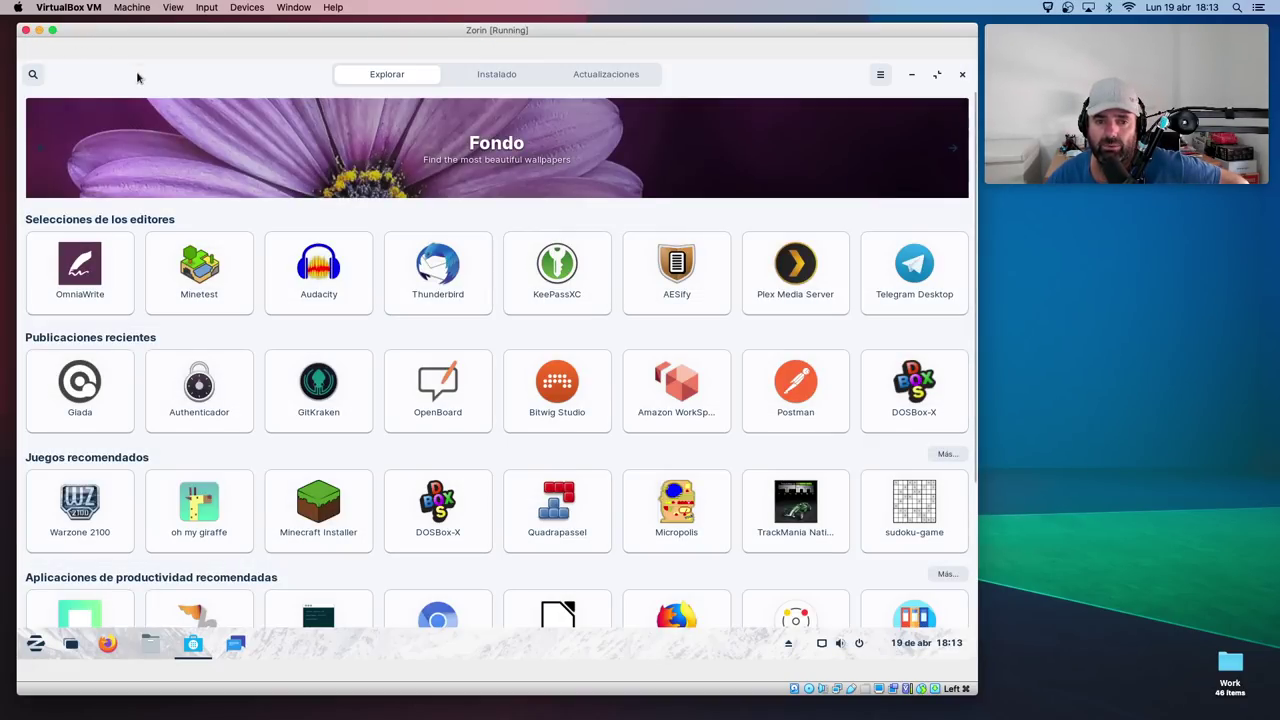
{"action": "left_click", "coordinate": [963, 76]}
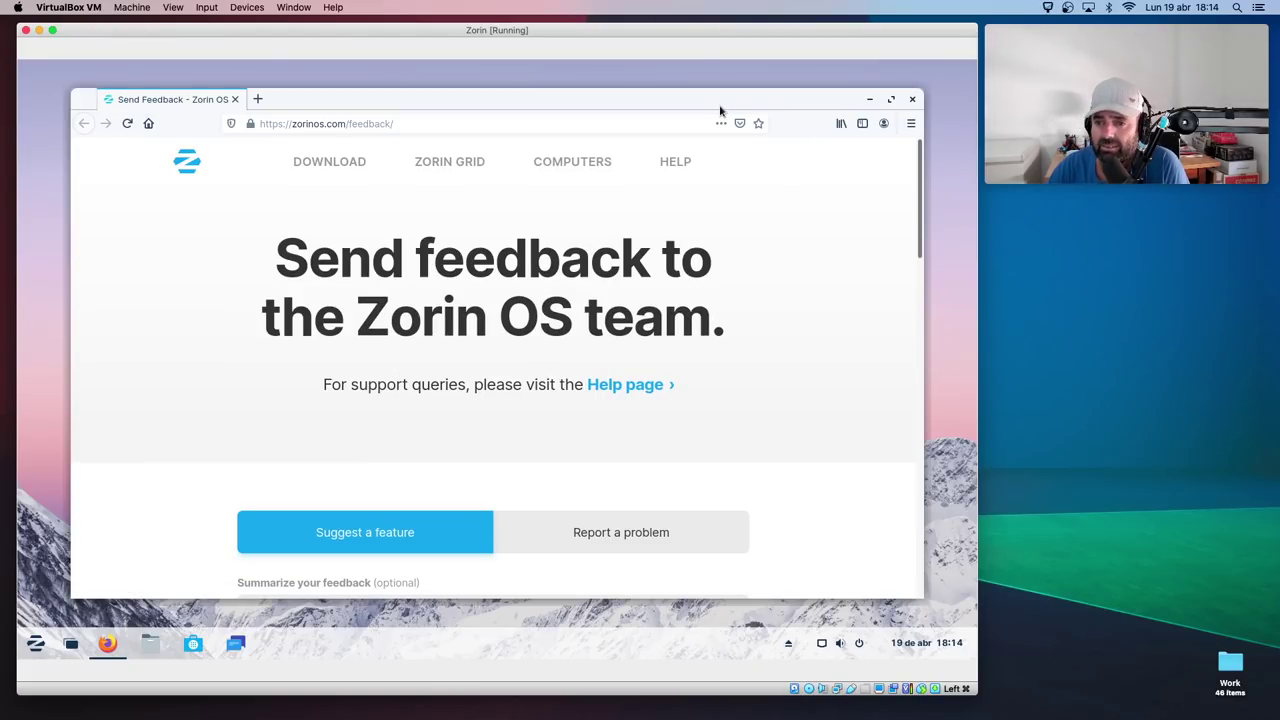
- Show Firefox's menu bar, check the browser's version information and close the About window
{"action": "left_click_drag", "start_coordinate": [711, 102], "coordinate": [726, 93]}
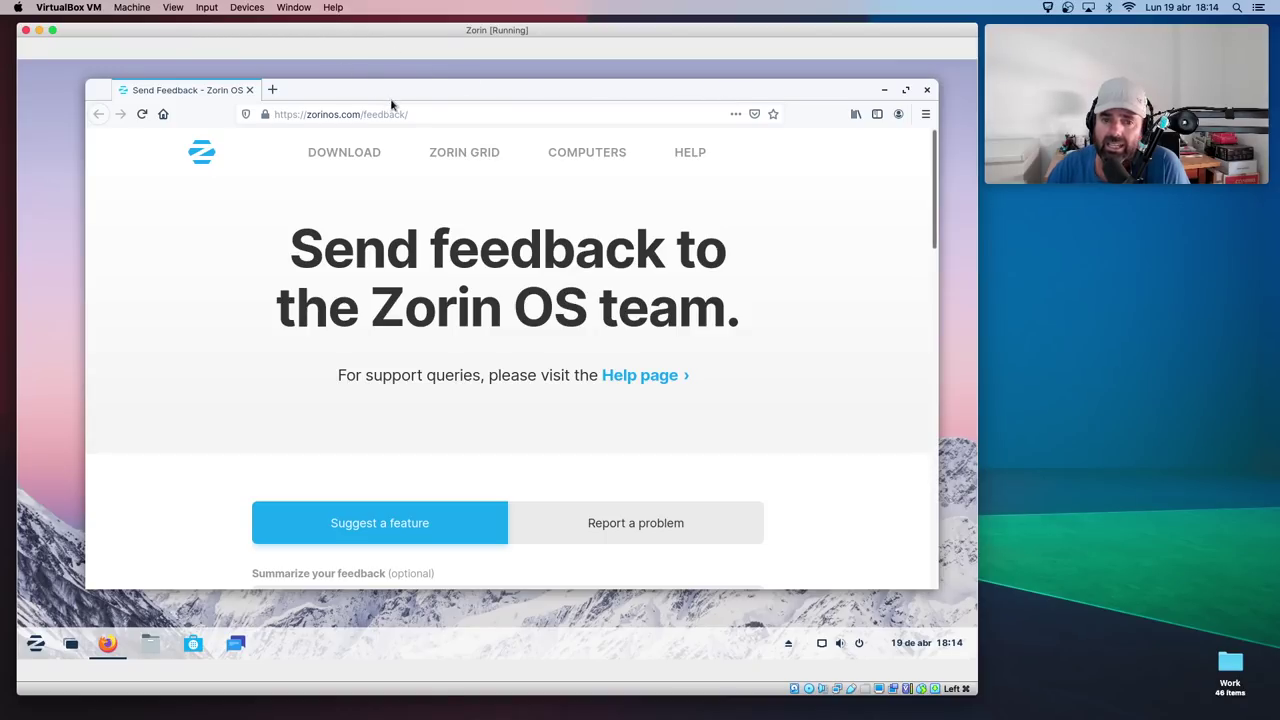
{"action": "right_click", "coordinate": [451, 95]}
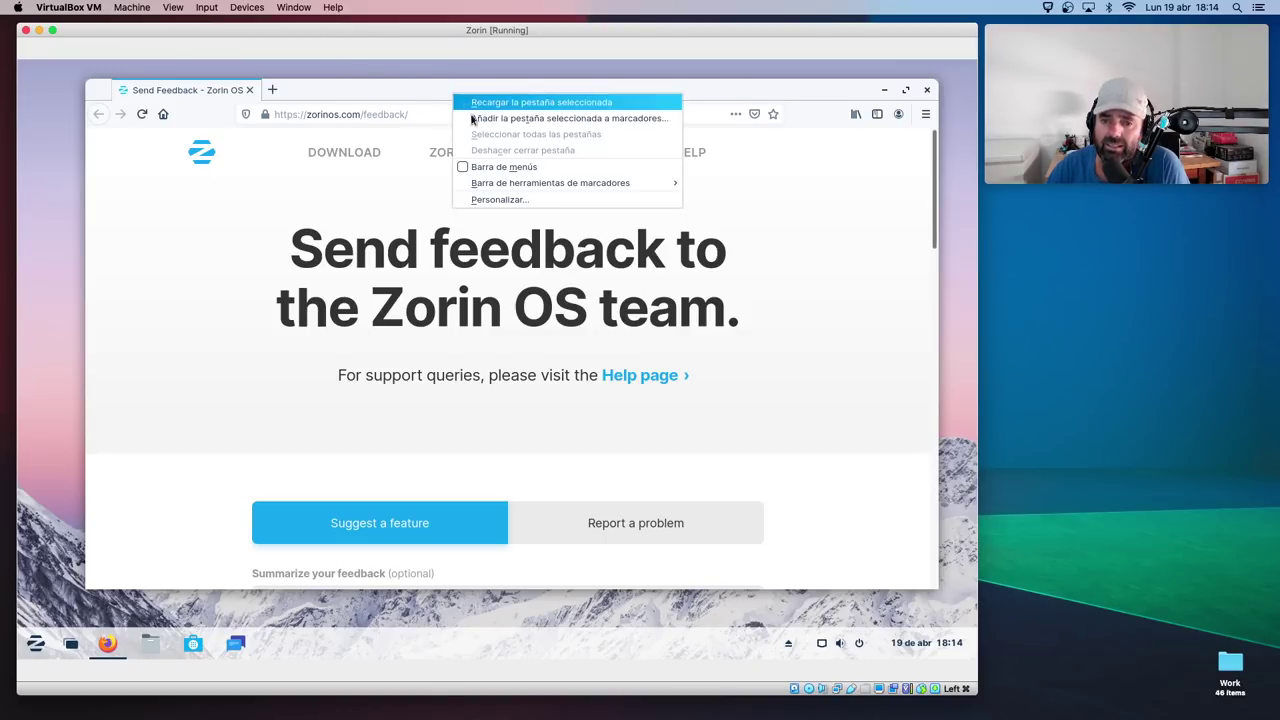
{"action": "left_click", "coordinate": [497, 167]}
{"action": "left_click", "coordinate": [404, 87]}
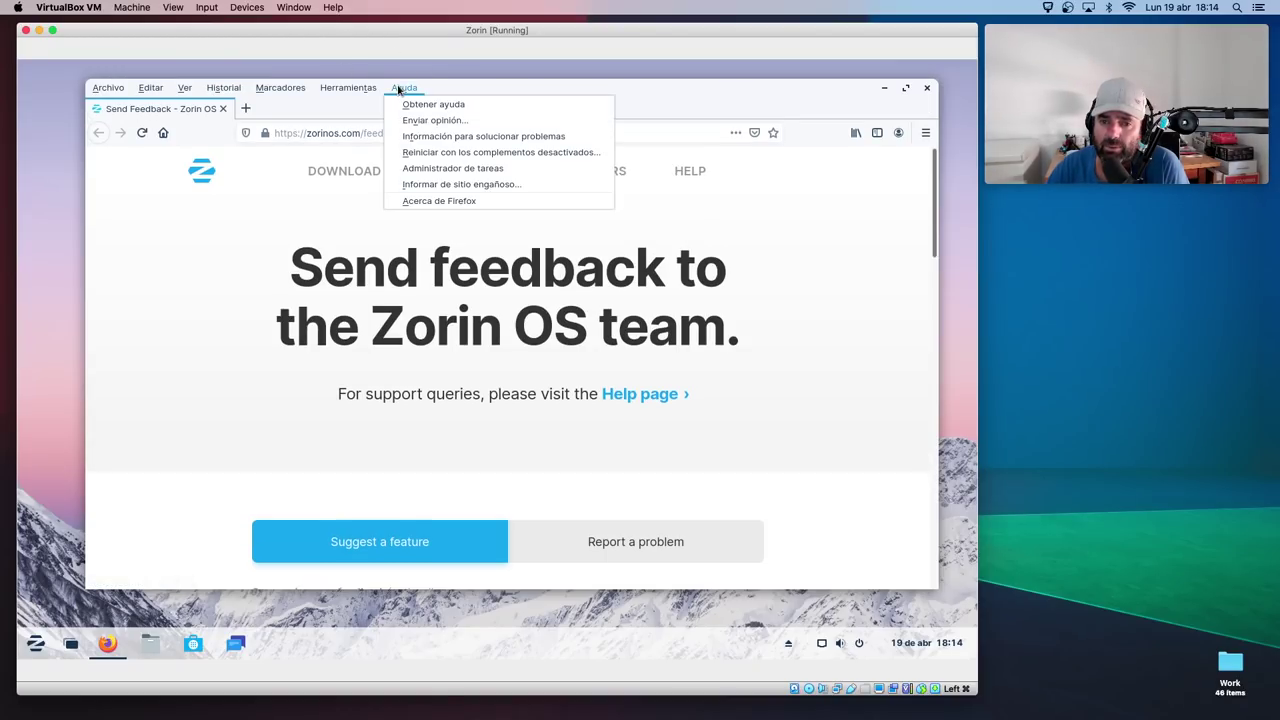
{"action": "left_click", "coordinate": [444, 201]}
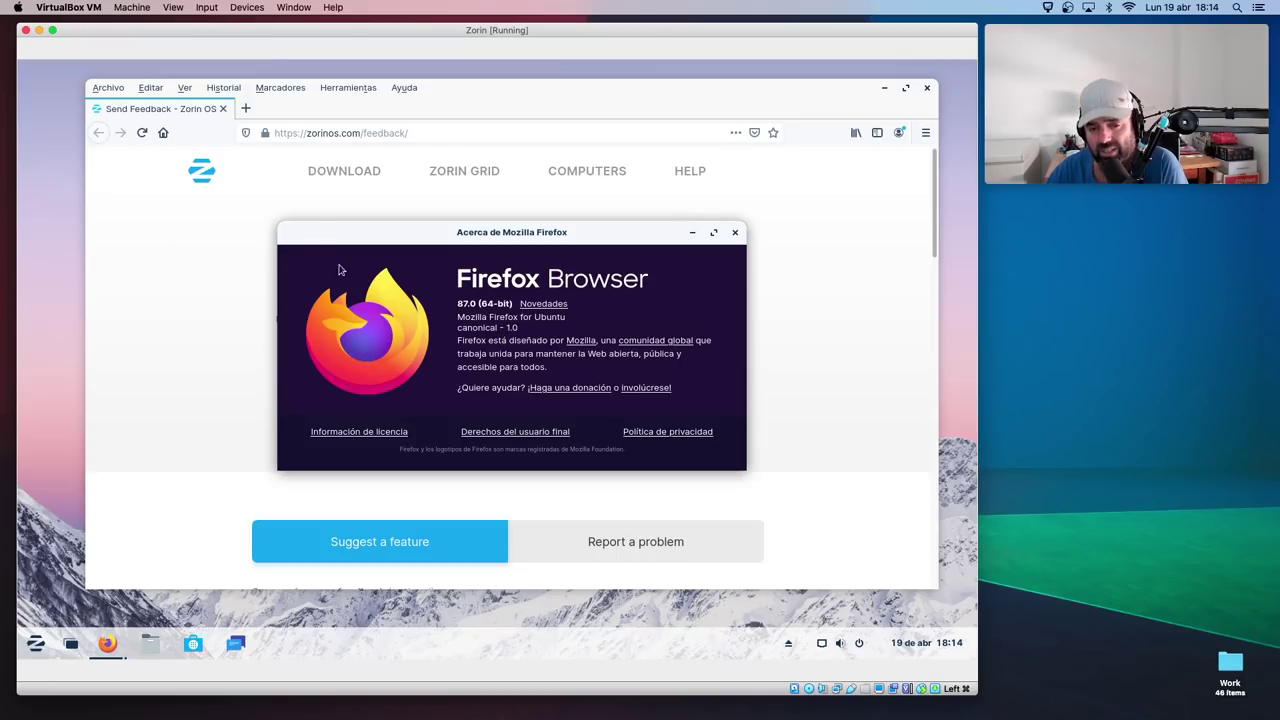
{"action": "left_click", "coordinate": [735, 232]}
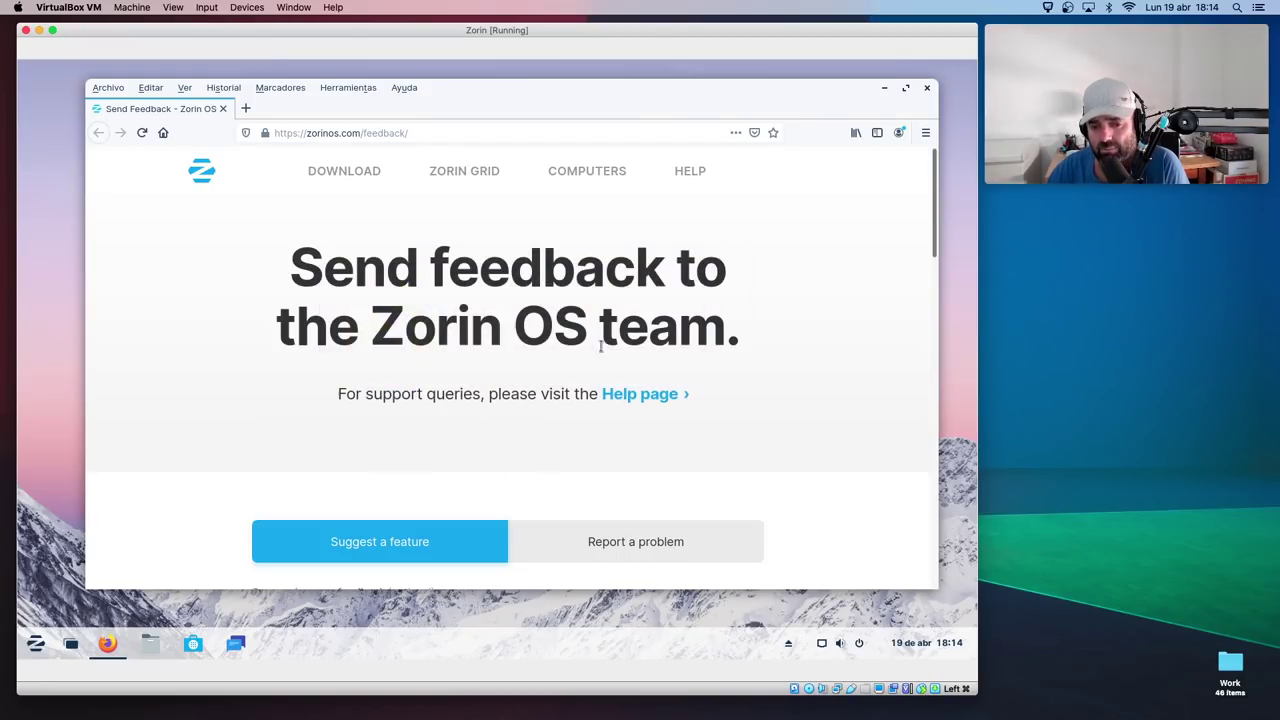
- Review the Zorin OS feedback form and its screenshot tip, and close Firefox
{"action": "scroll", "coordinate": [249, 400], "scroll_direction": "down", "scroll_amount": 3}
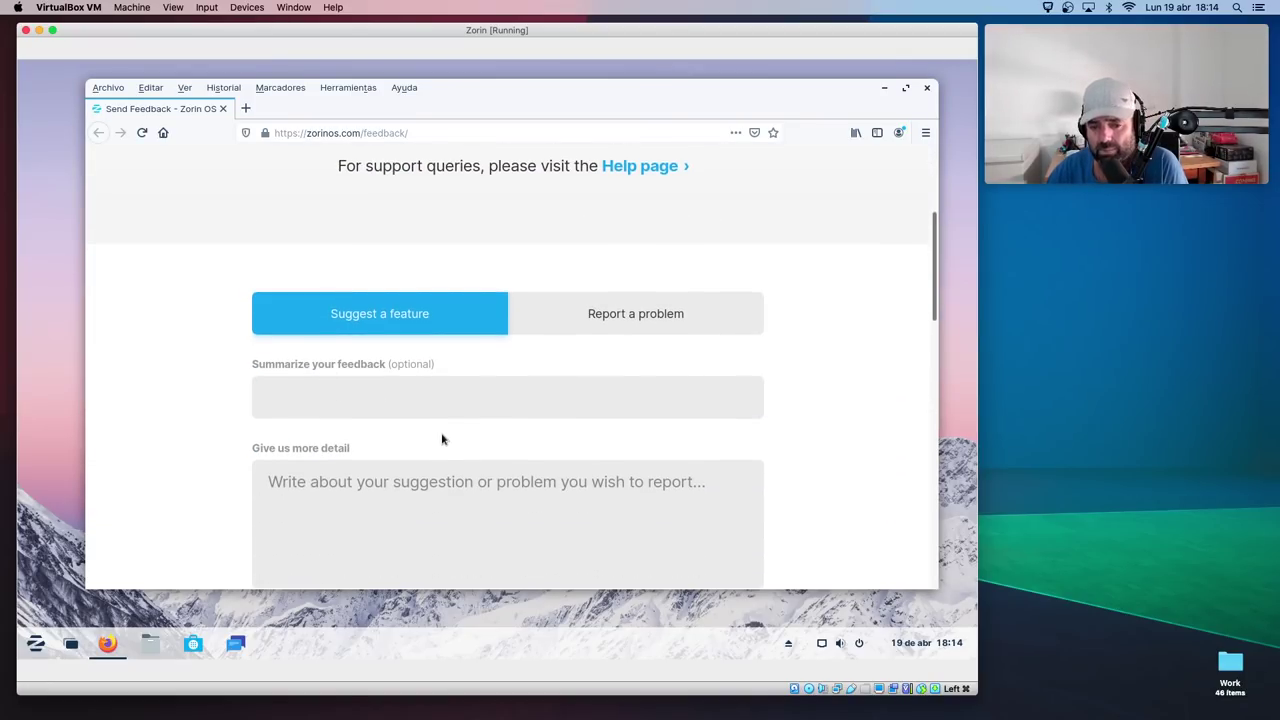
{"action": "scroll", "coordinate": [441, 435], "scroll_direction": "down", "scroll_amount": 2}
{"action": "scroll", "coordinate": [441, 435], "scroll_direction": "down", "scroll_amount": 1}
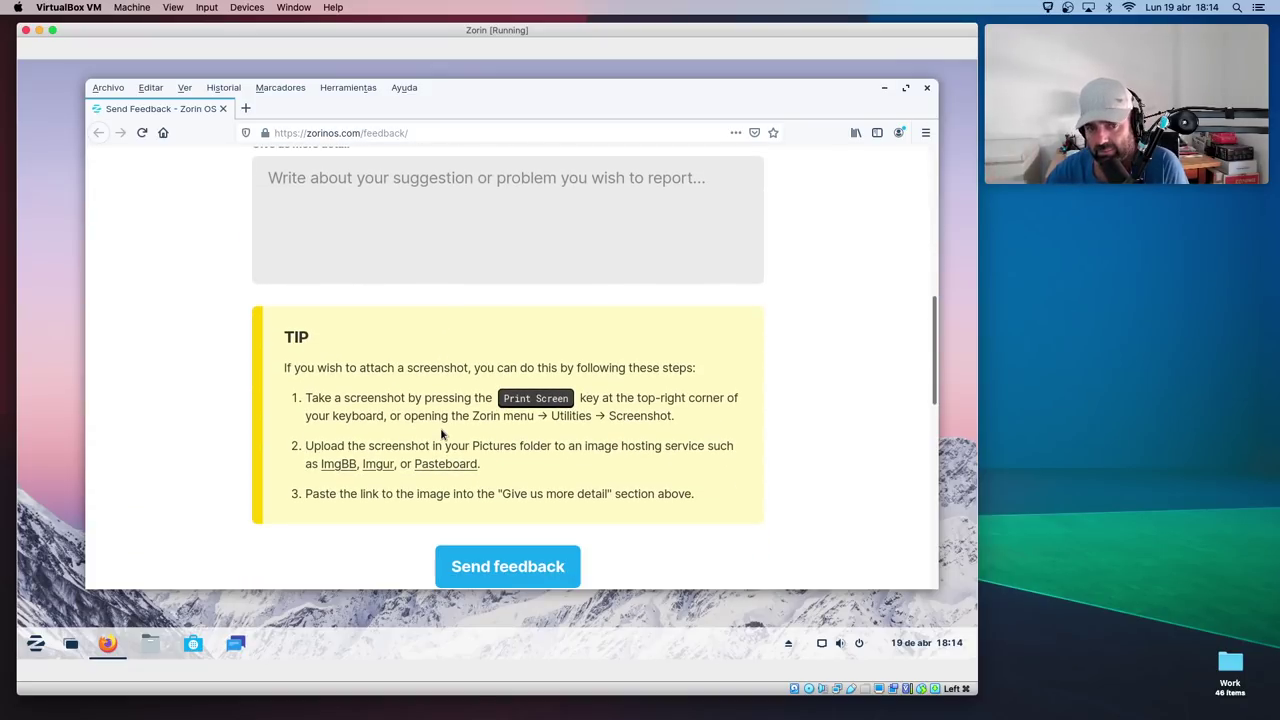
{"action": "left_click", "coordinate": [927, 88]}
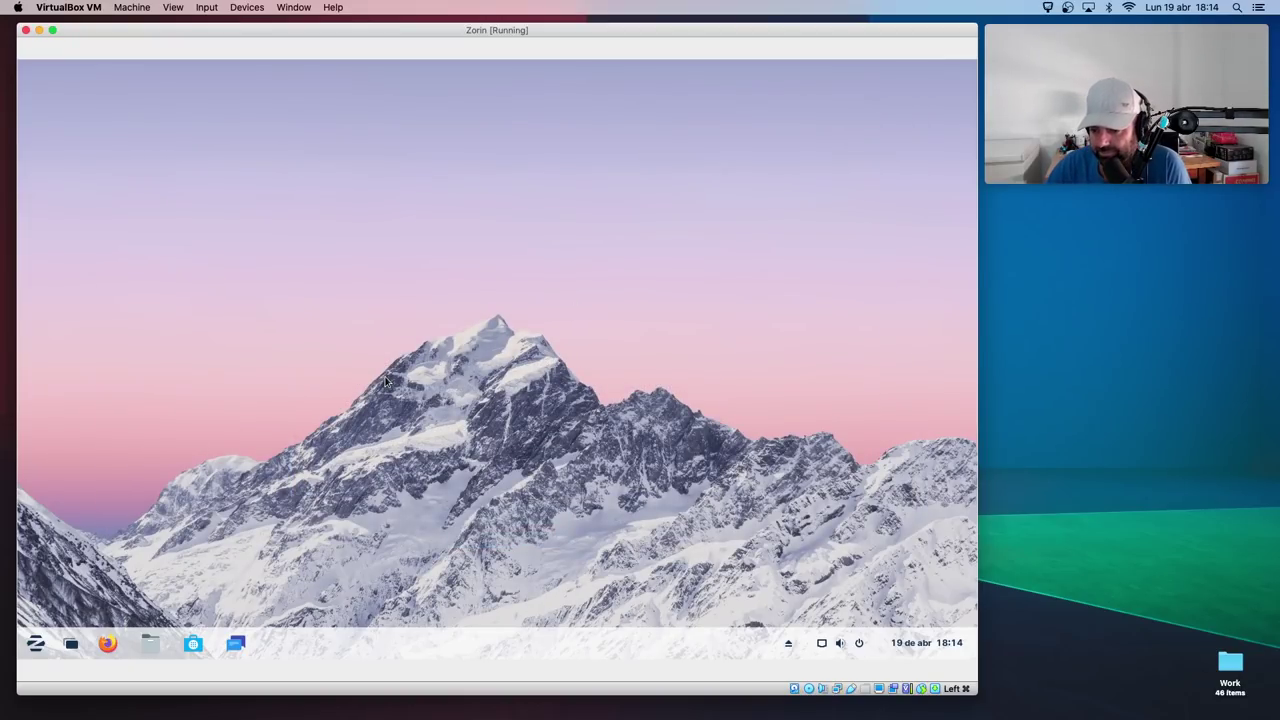
- Look through the Accesorios, Gráficos and Internet application categories in the Zorin menu
{"action": "left_click", "coordinate": [35, 643]}
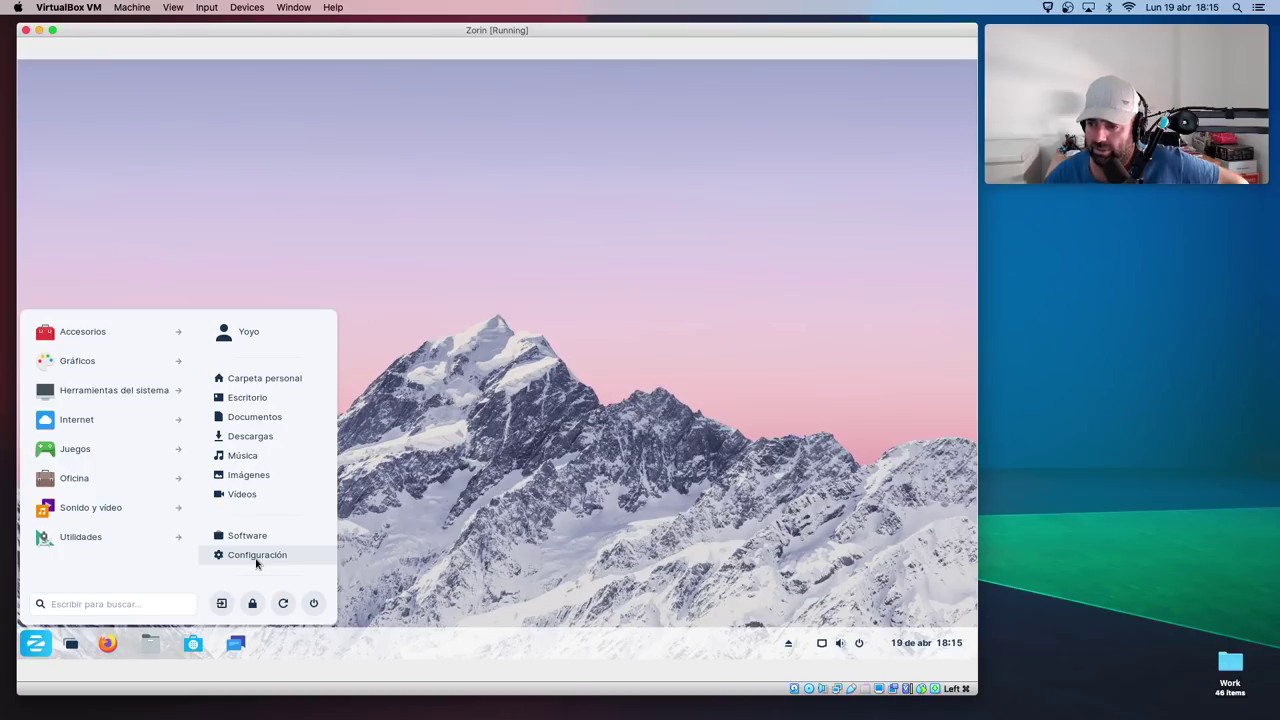
{"action": "left_click", "coordinate": [89, 333]}
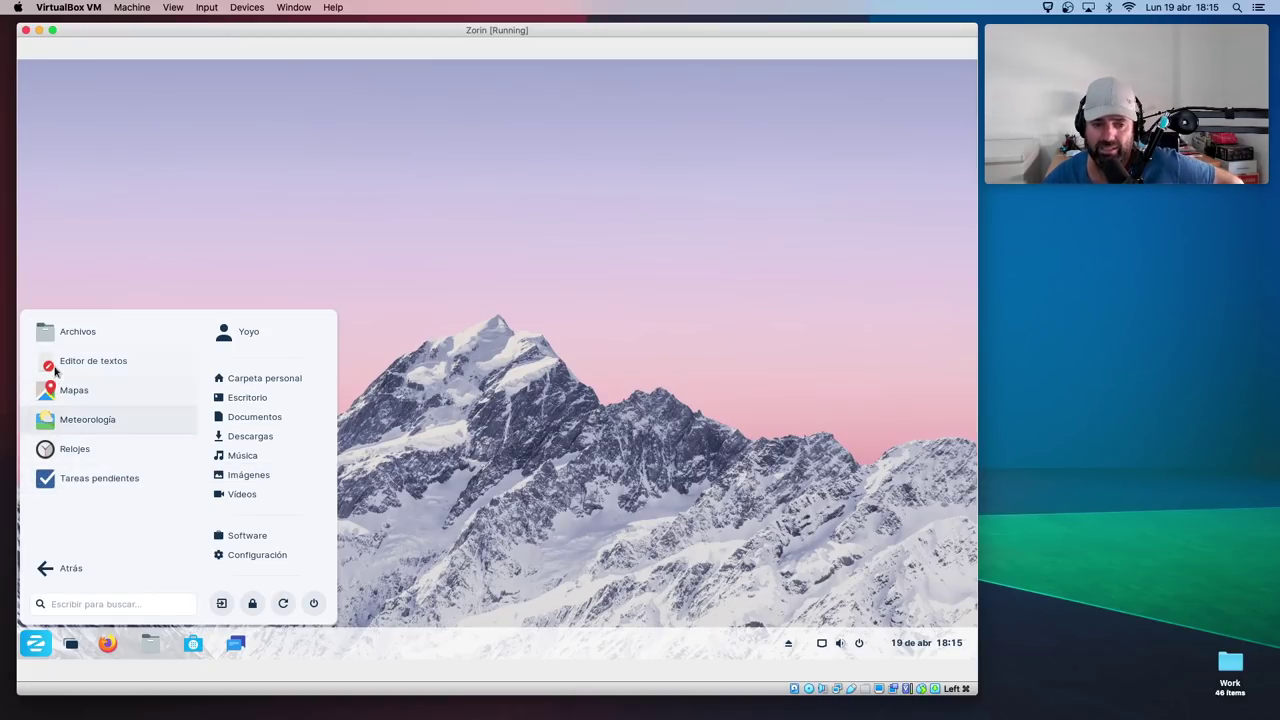
{"action": "left_click", "coordinate": [46, 570]}
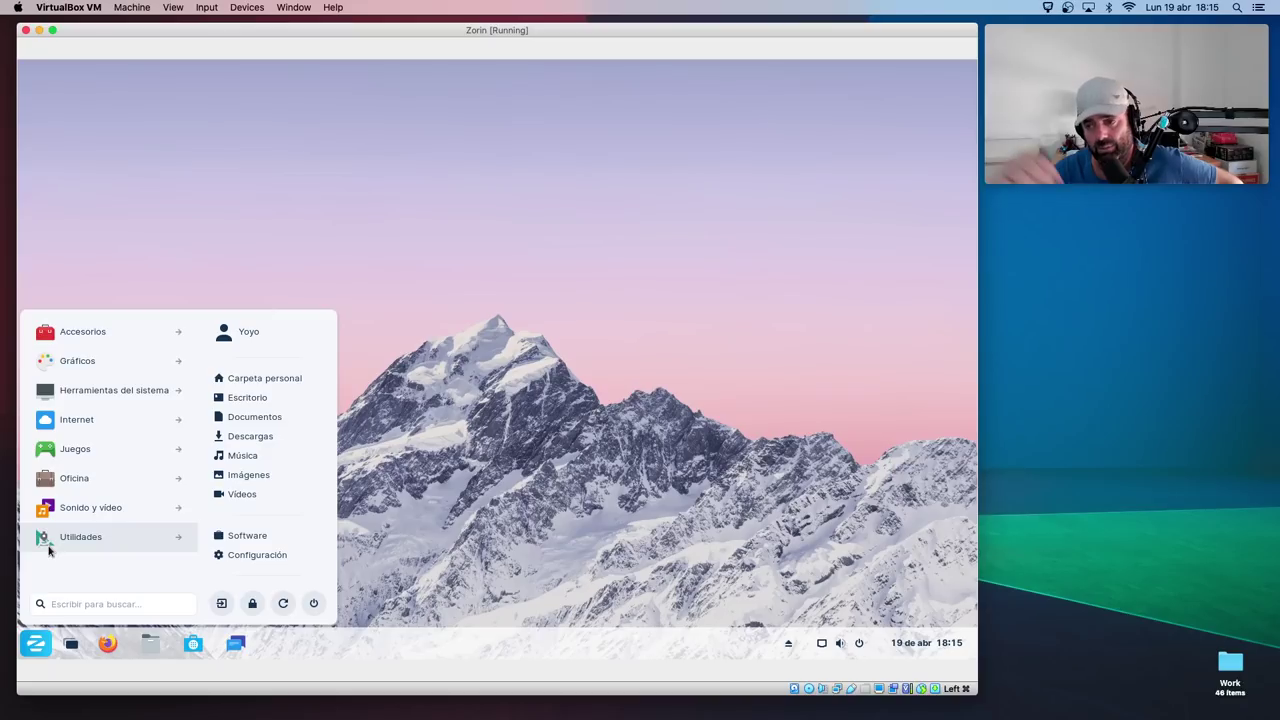
{"action": "left_click", "coordinate": [91, 362]}
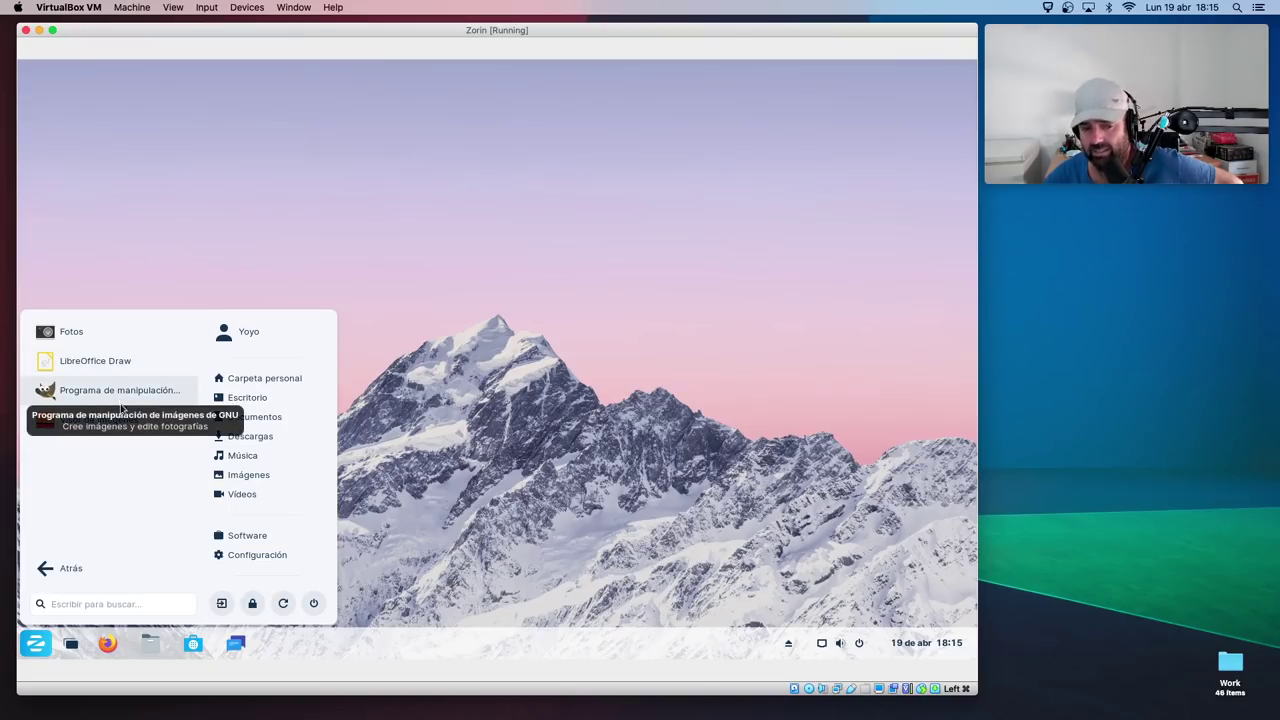
{"action": "left_click", "coordinate": [47, 574]}
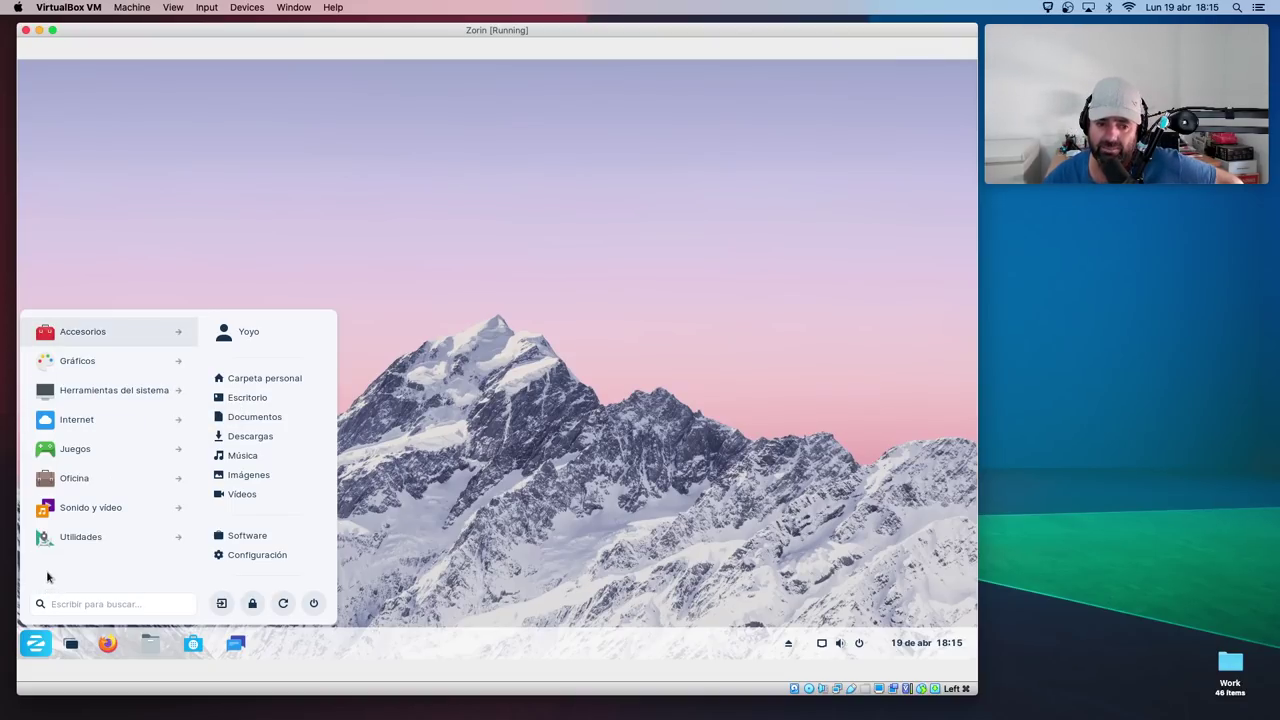
{"action": "left_click", "coordinate": [88, 429]}
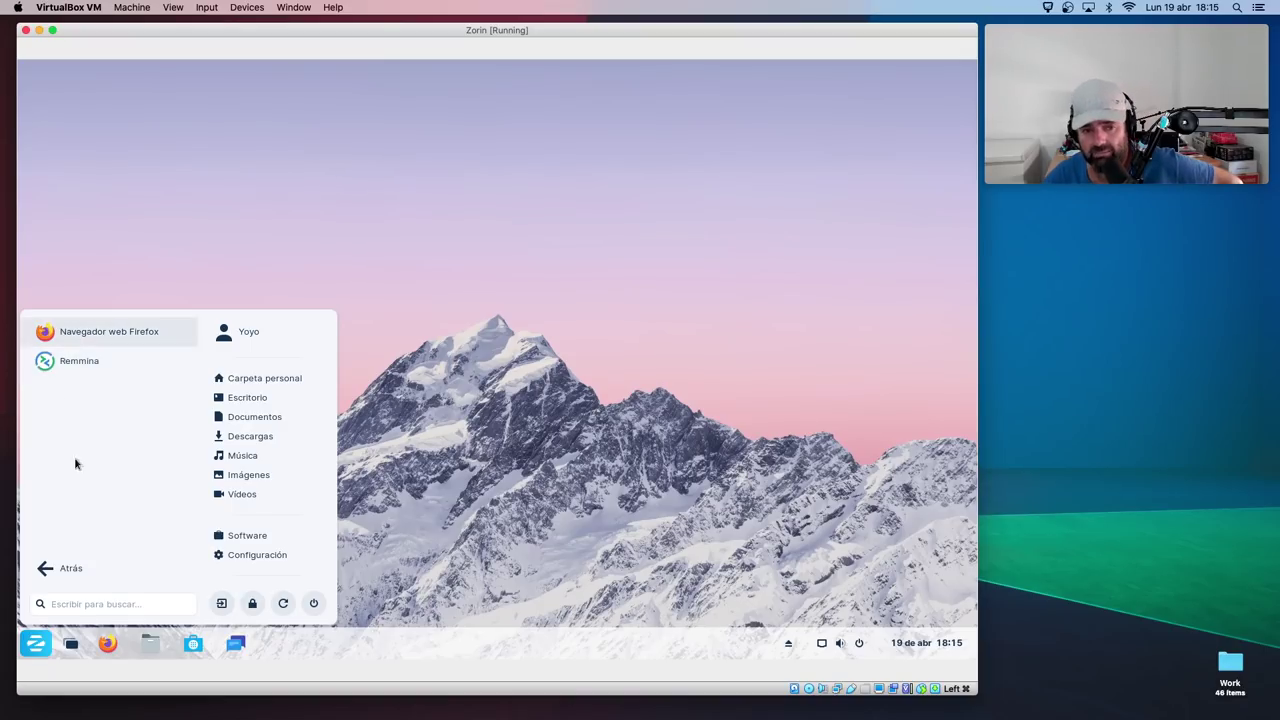
{"action": "left_click", "coordinate": [44, 568]}
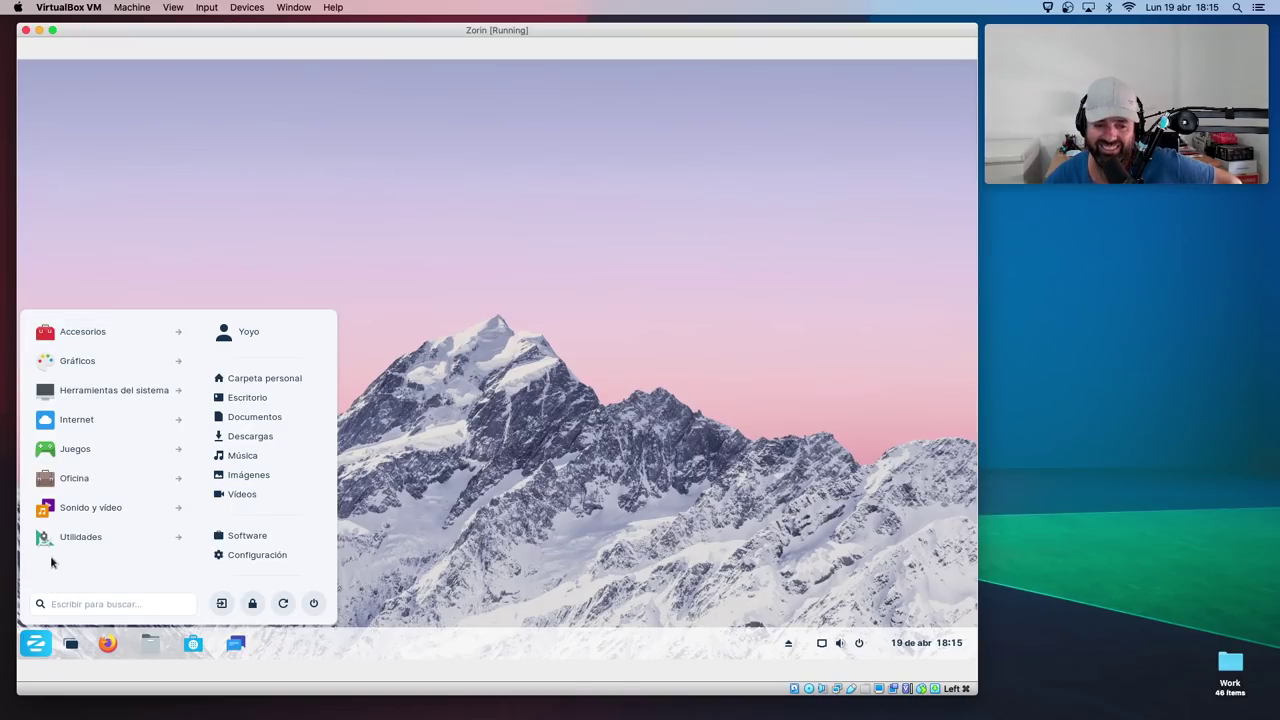
- Open the Menú principal editor from the system tools, look over its menu entries and close it
{"action": "left_click", "coordinate": [112, 393]}
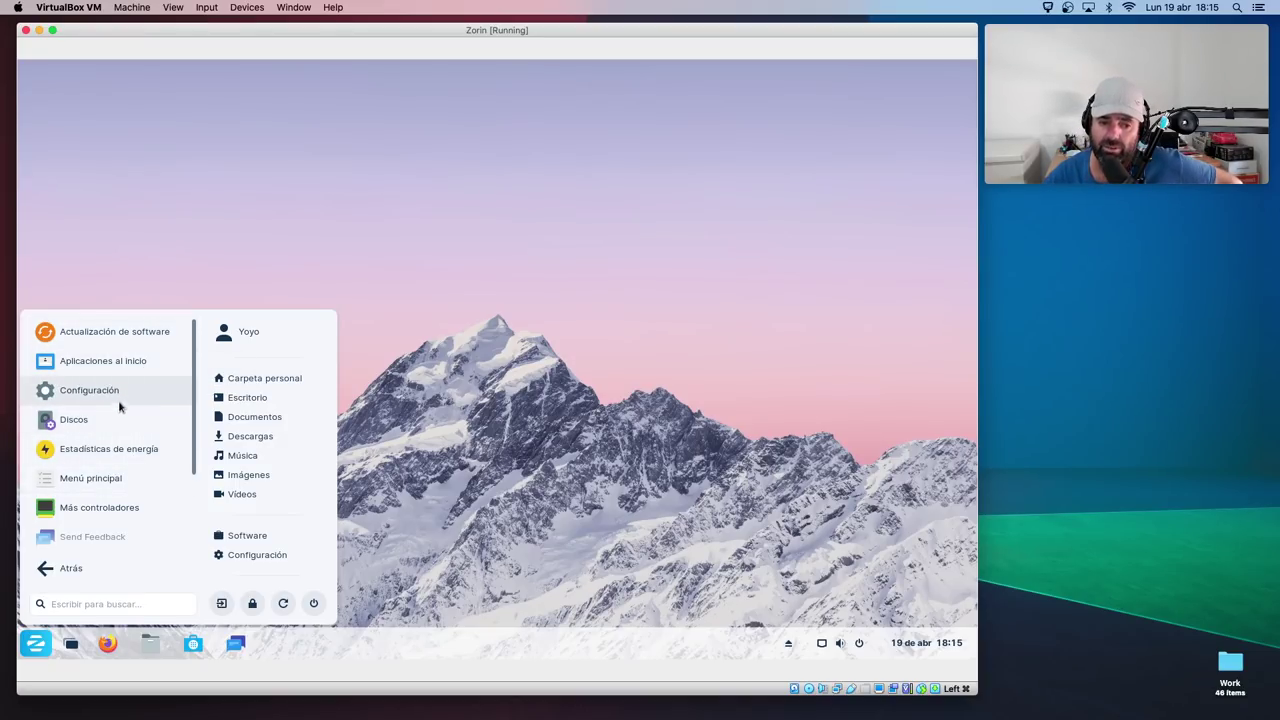
{"action": "left_click", "coordinate": [128, 482]}
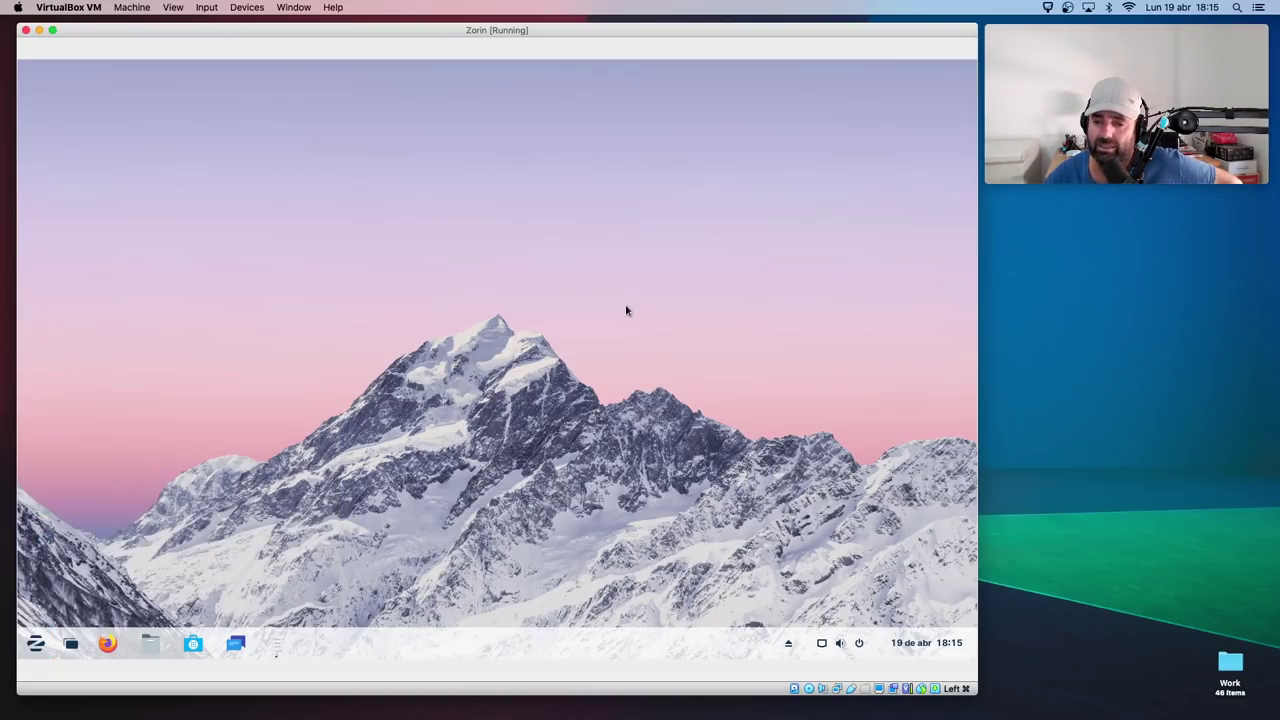
{"action": "left_click_drag", "start_coordinate": [500, 185], "coordinate": [463, 178]}
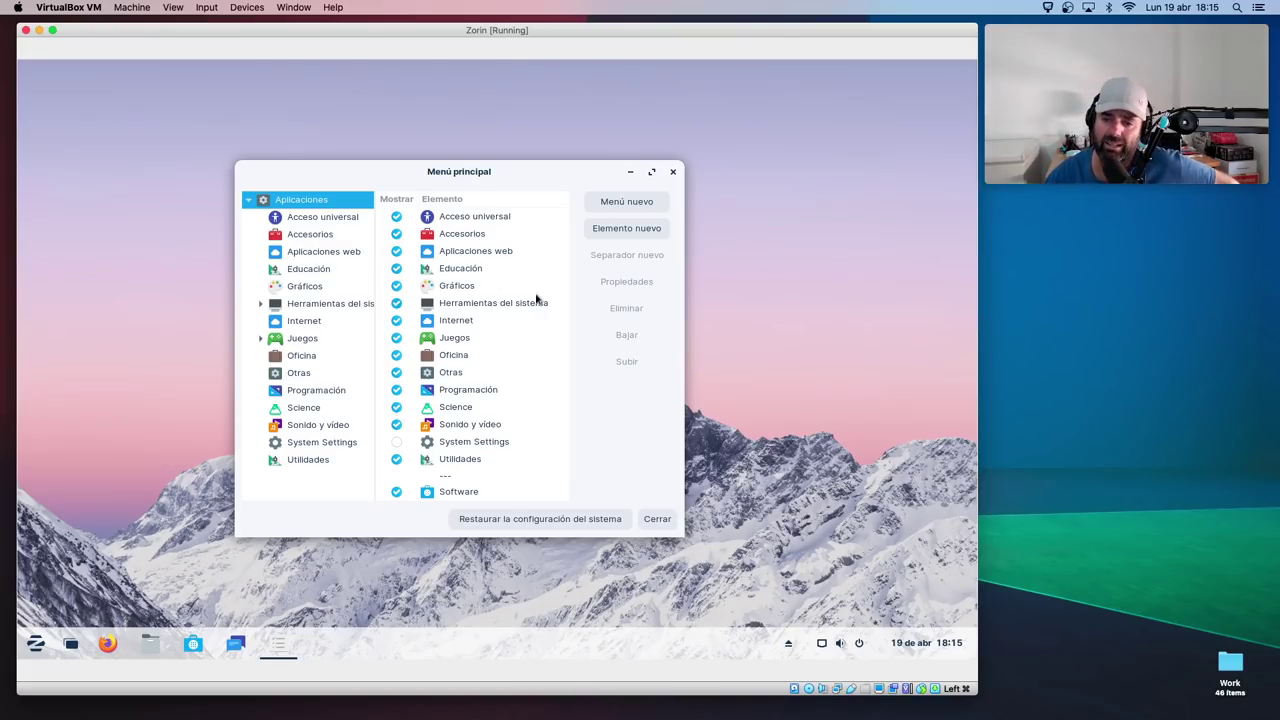
{"action": "left_click", "coordinate": [672, 172]}
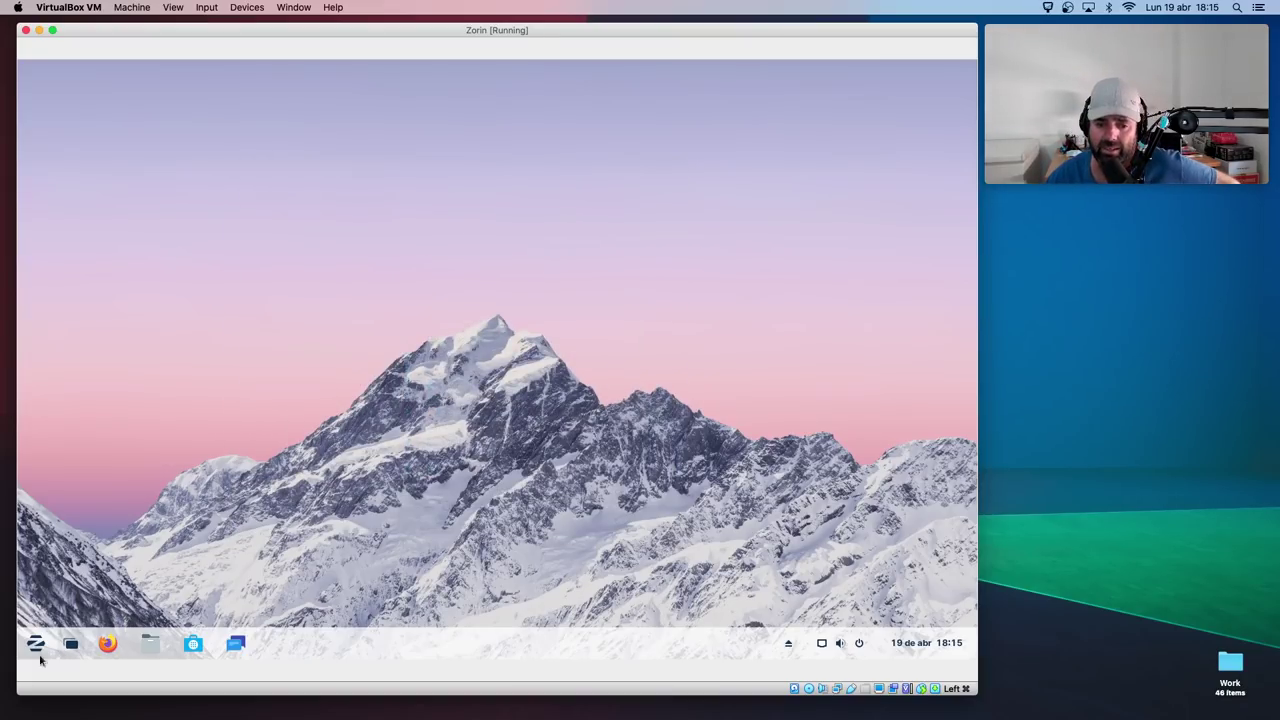
- Launch Tour from the Herramientas del sistema category and start the Zorin OS 16 welcome tour
{"action": "left_click", "coordinate": [35, 643]}
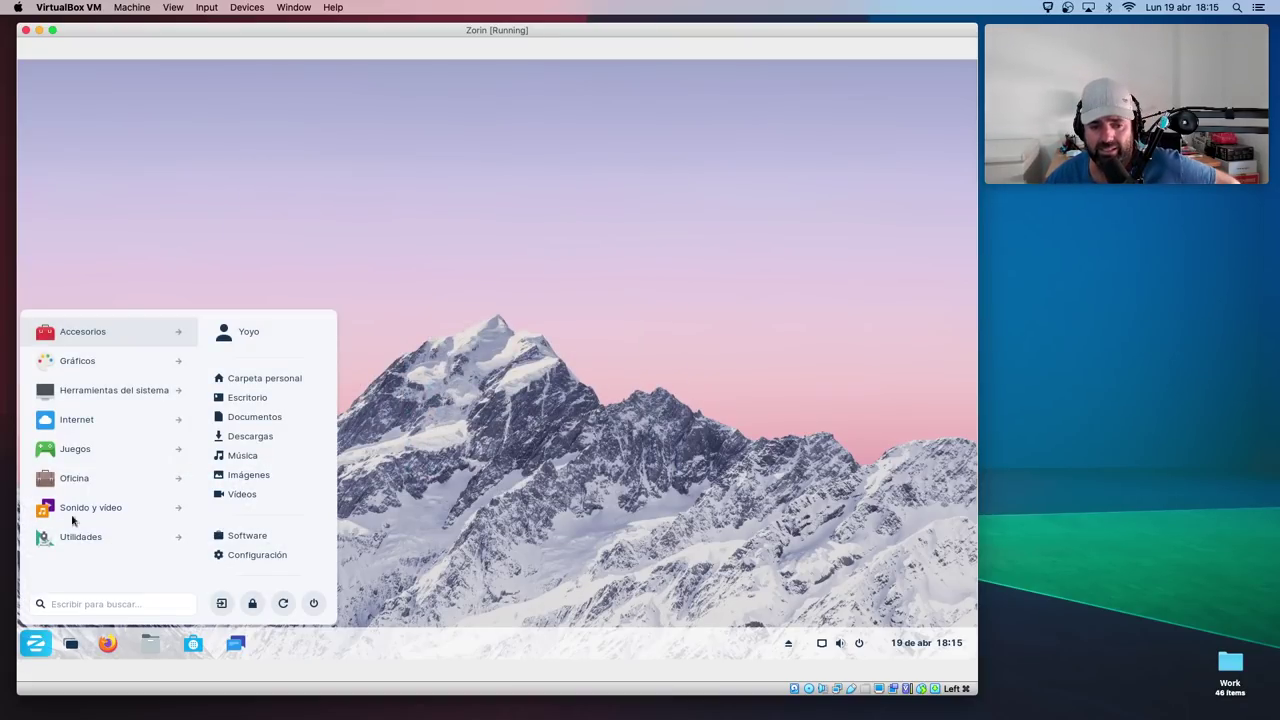
{"action": "left_click", "coordinate": [112, 395]}
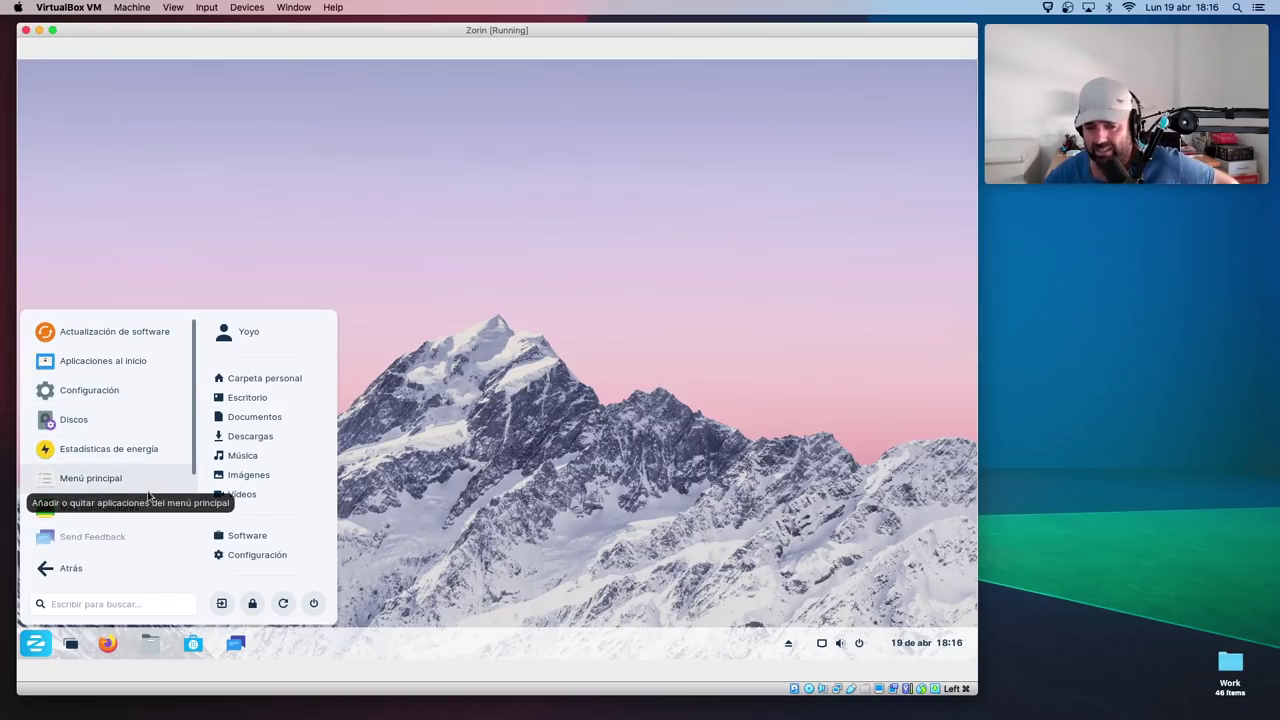
{"action": "scroll", "coordinate": [195, 466], "scroll_direction": "down", "scroll_amount": 2}
{"action": "scroll", "coordinate": [195, 466], "scroll_direction": "down", "scroll_amount": 5}
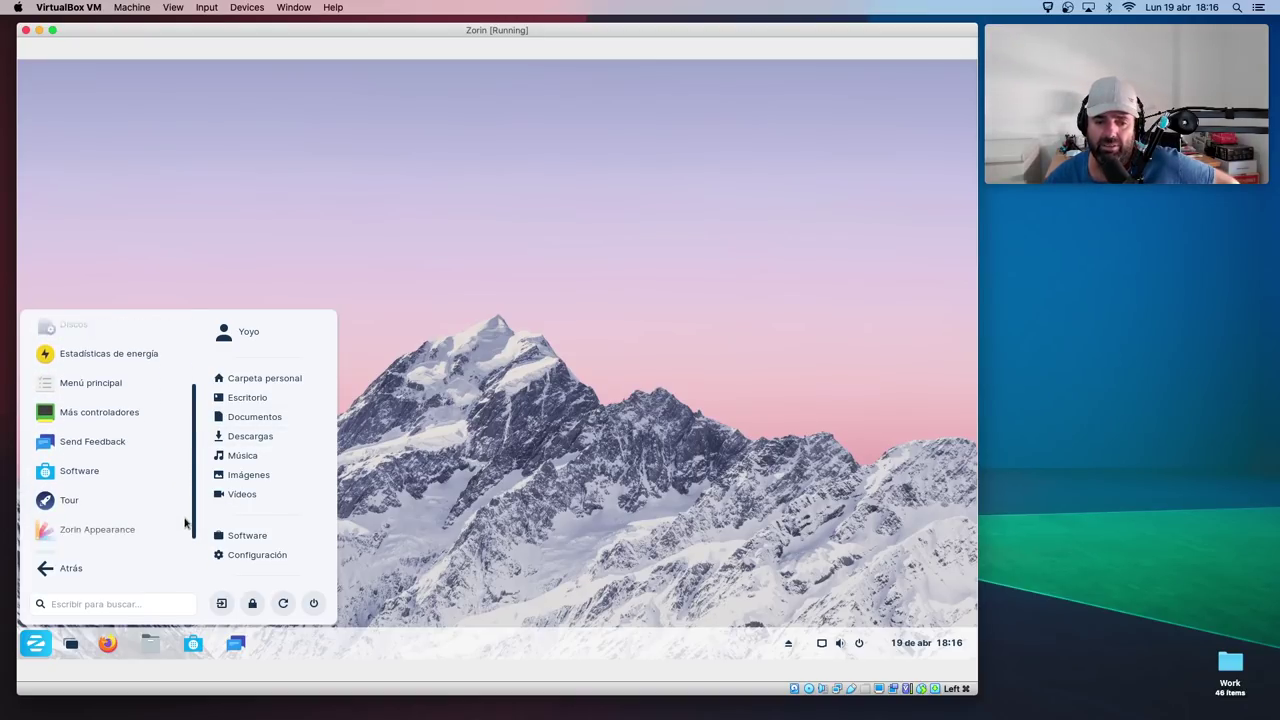
{"action": "left_click", "coordinate": [91, 482]}
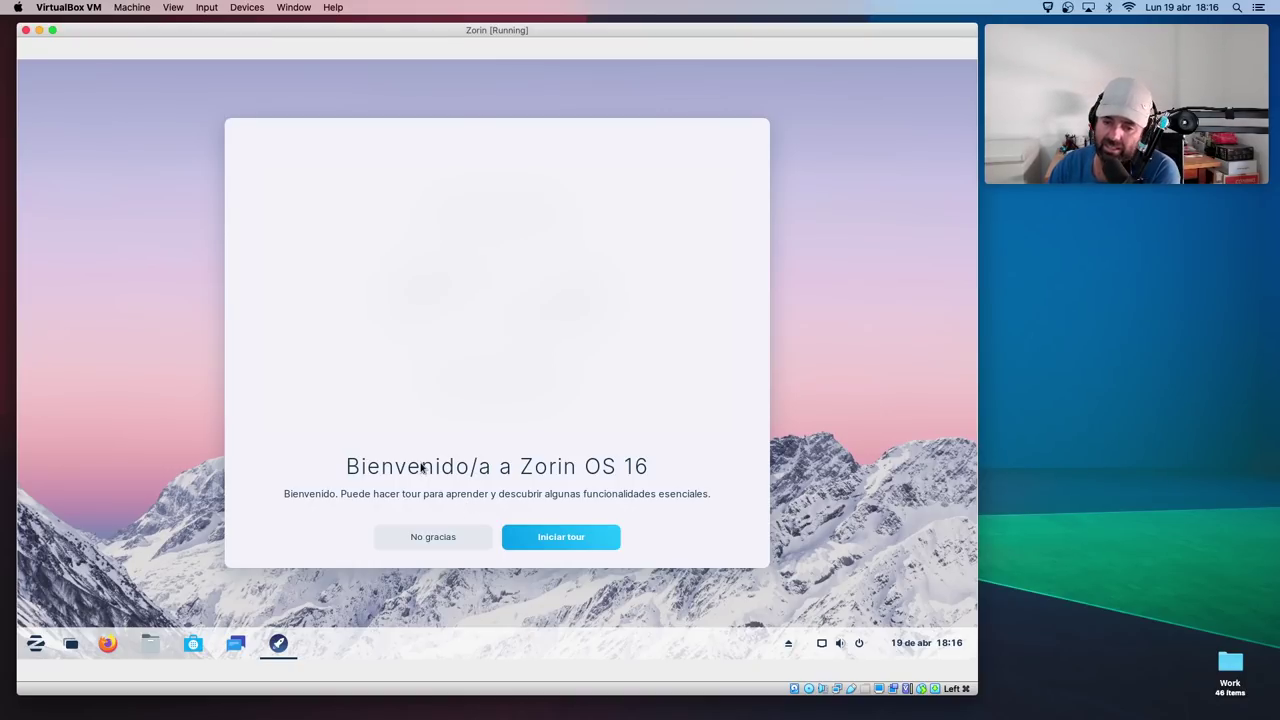
{"action": "left_click", "coordinate": [547, 531]}
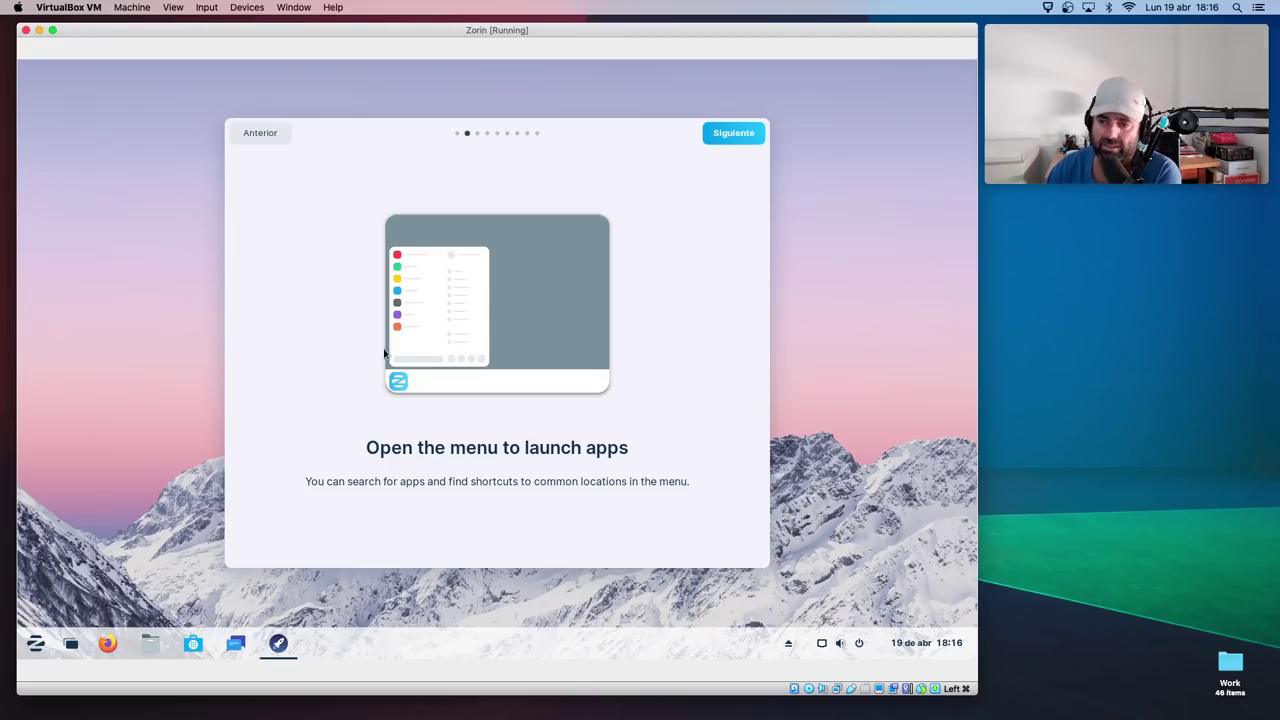
- Compare the tour's menu page with the real Zorin menu, and advance through the appearance and virtual machine pages to online accounts
{"action": "left_click", "coordinate": [35, 648]}
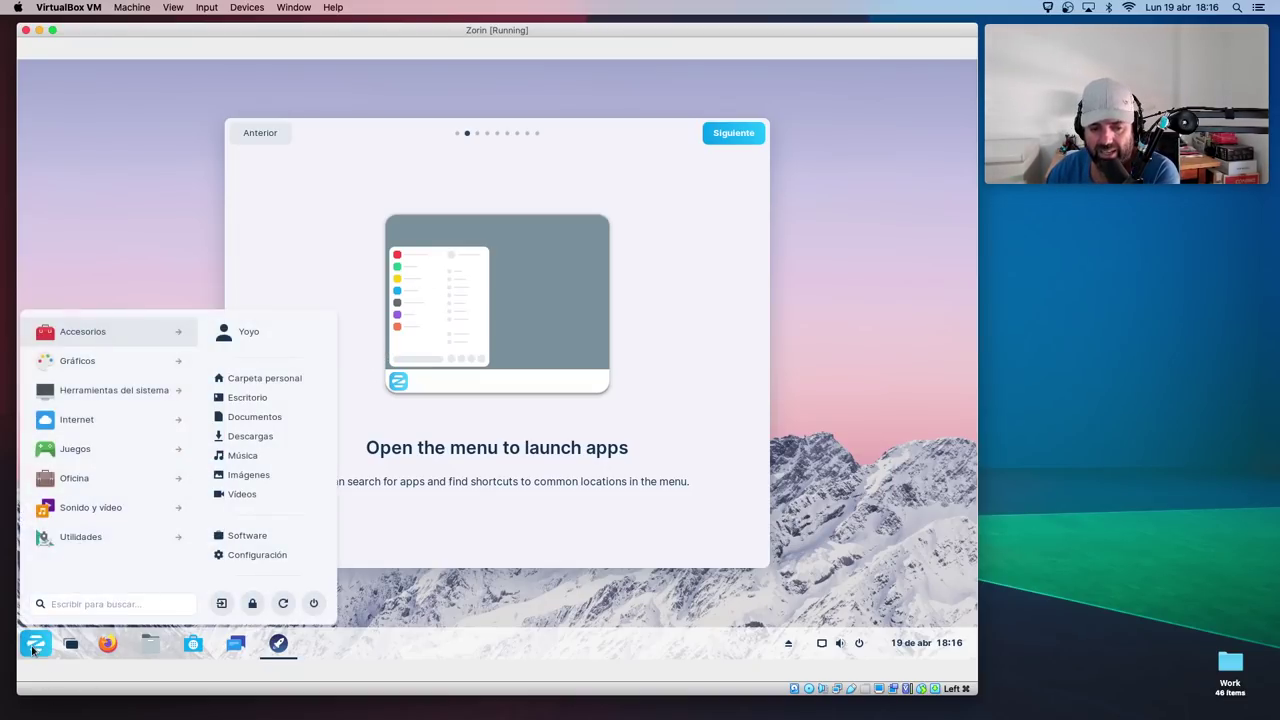
{"action": "left_click", "coordinate": [733, 133]}
{"action": "left_click", "coordinate": [733, 133]}
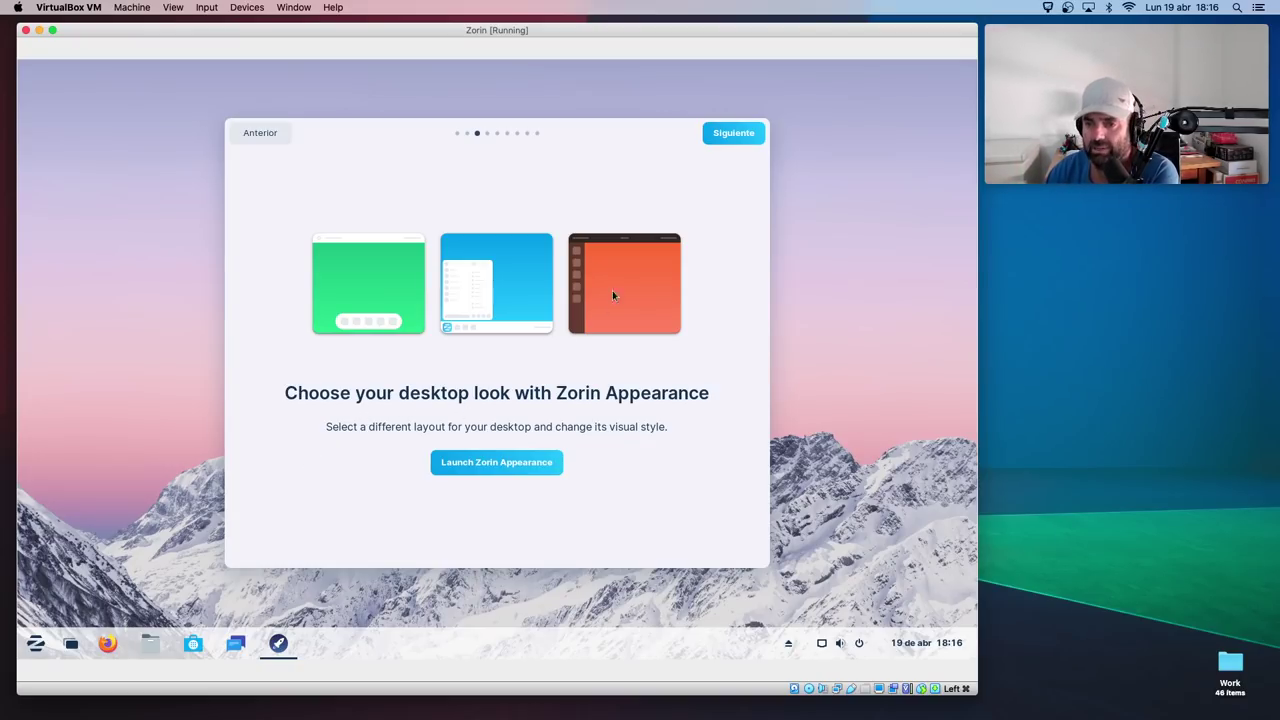
{"action": "left_click", "coordinate": [740, 144]}
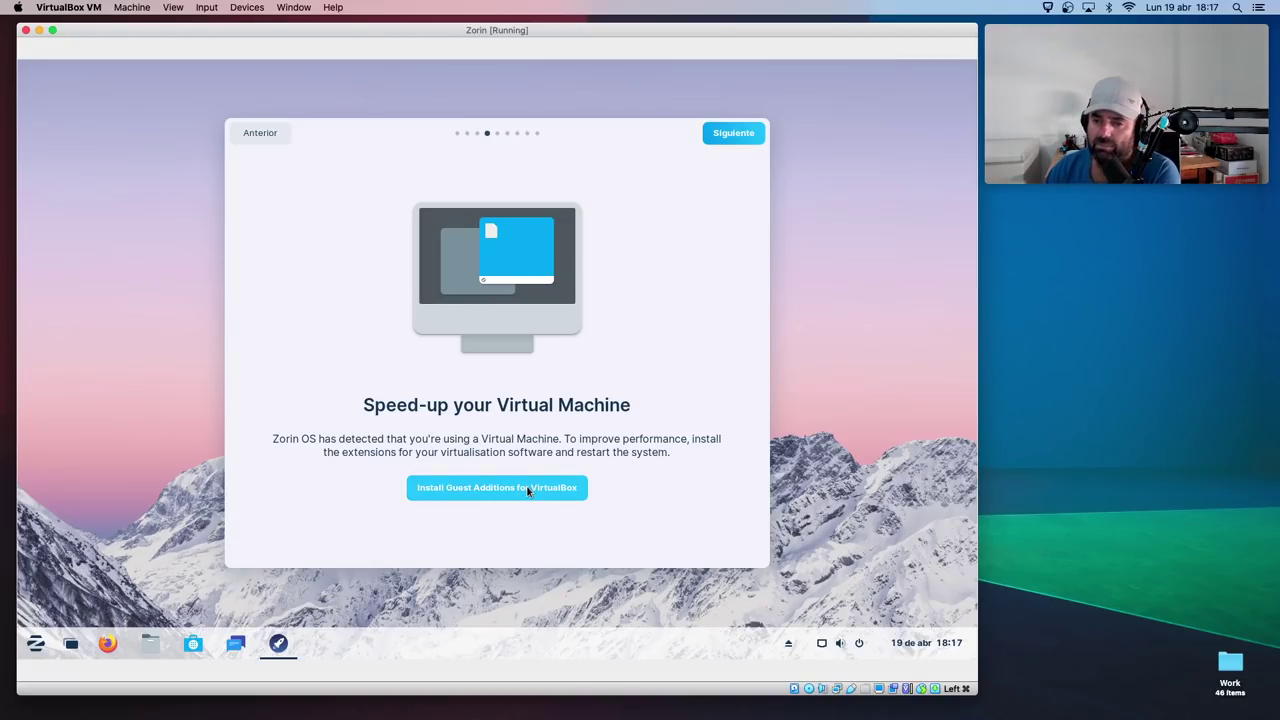
{"action": "left_click", "coordinate": [730, 140]}
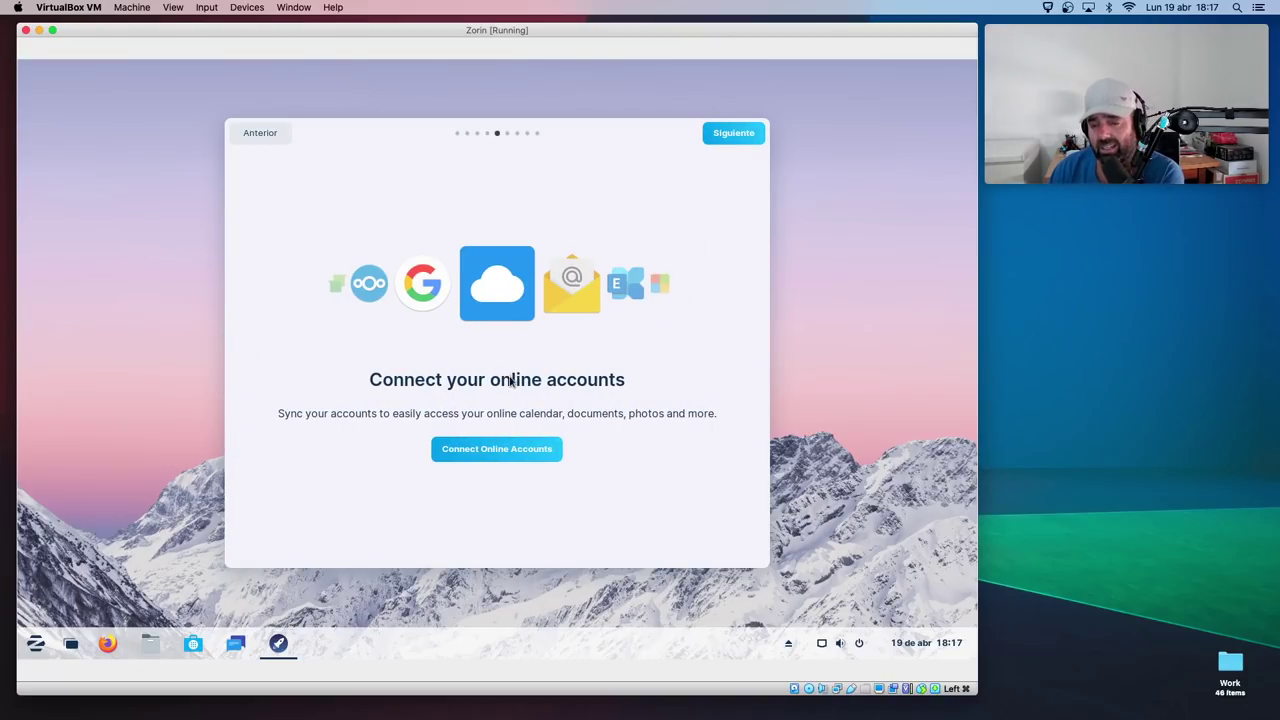
- Read the tour's Zorin Connect, Software and office suite pages, and close the tour on its last page
{"action": "left_click", "coordinate": [718, 146]}
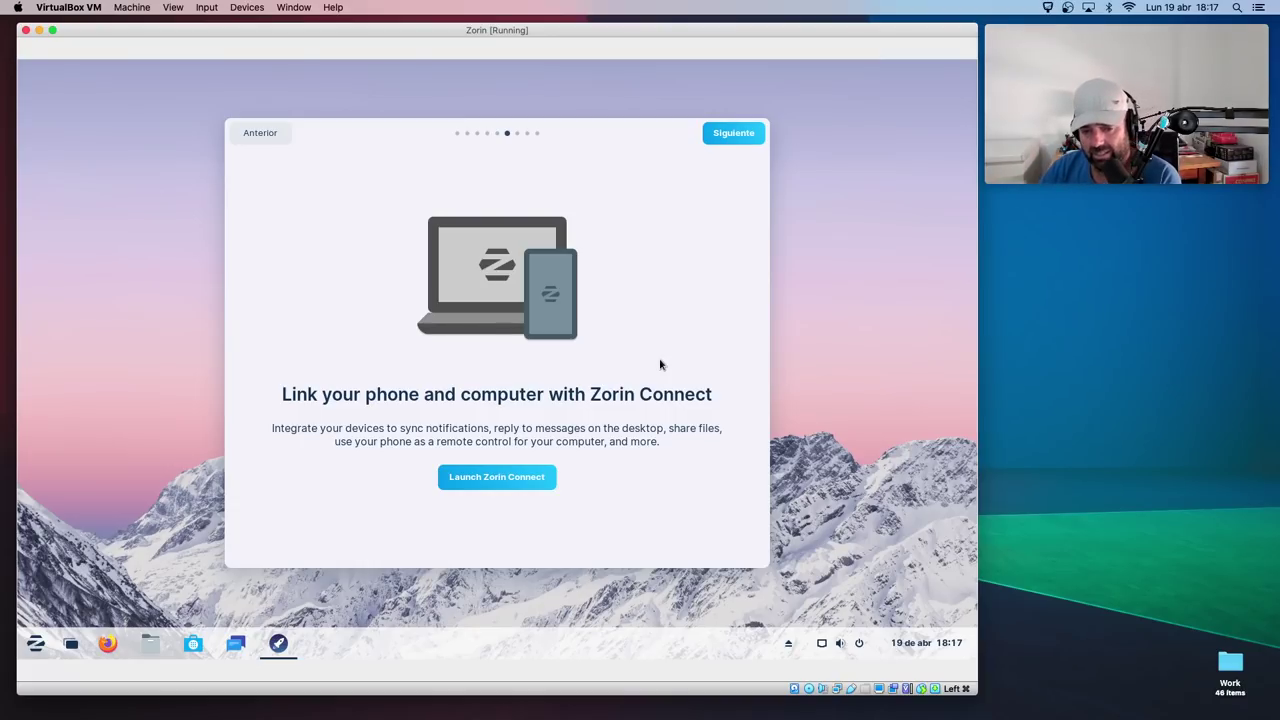
{"action": "left_click", "coordinate": [745, 134]}
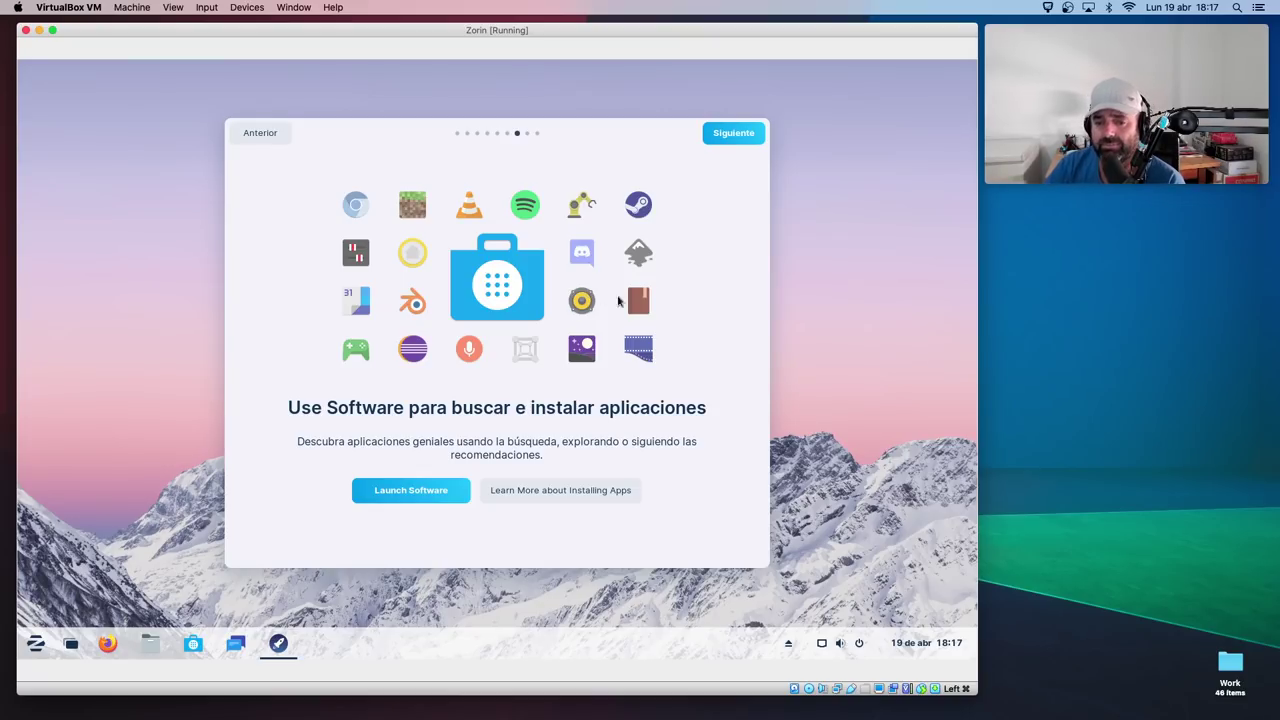
{"action": "left_click", "coordinate": [731, 133]}
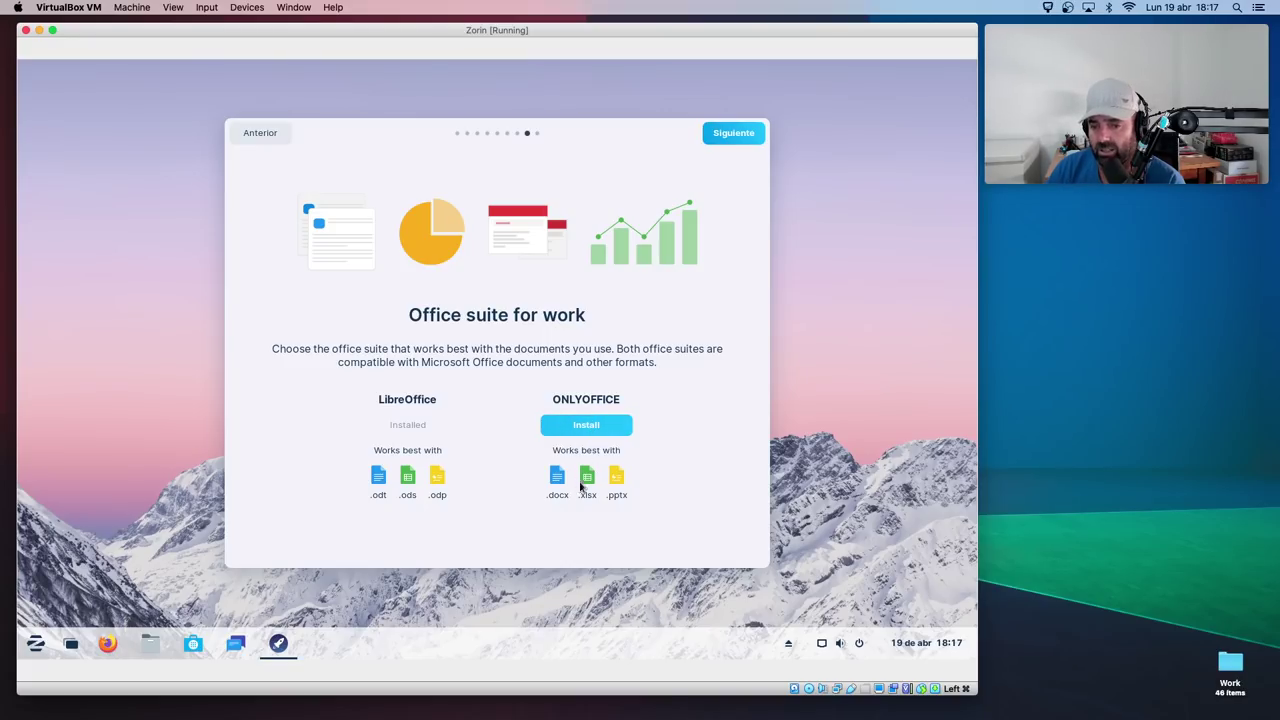
{"action": "left_click", "coordinate": [716, 128]}
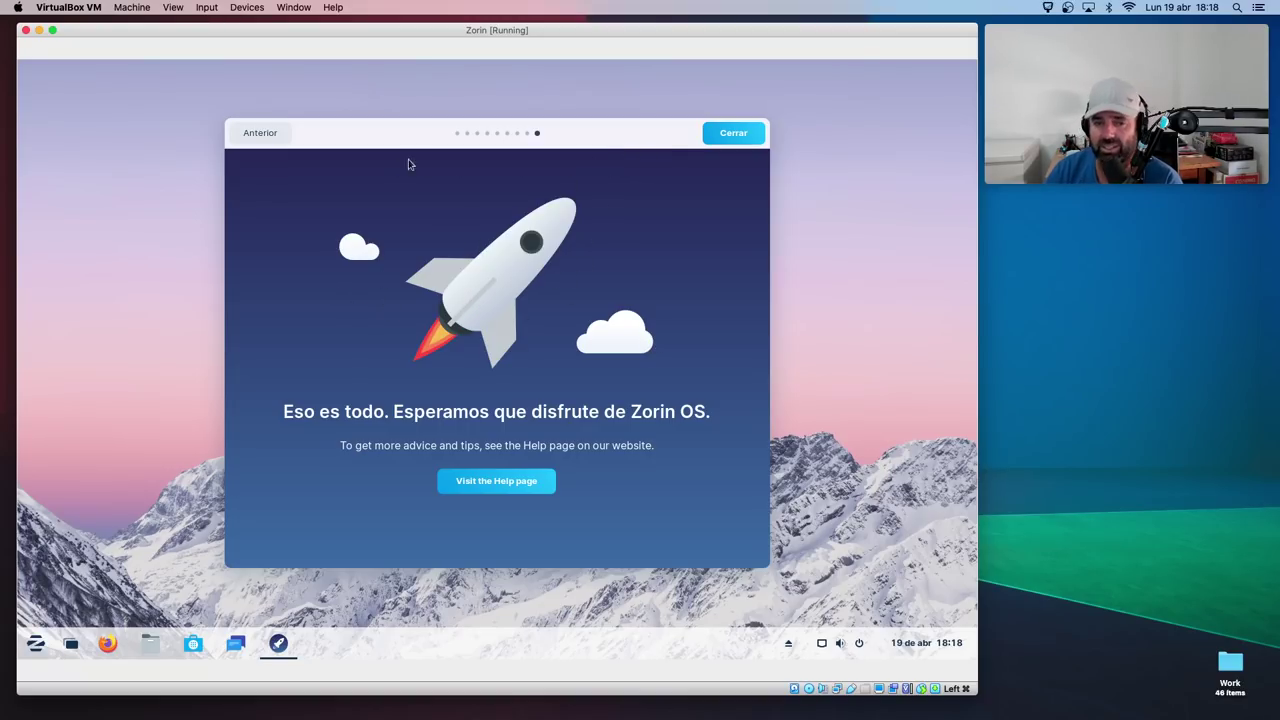
{"action": "left_click", "coordinate": [712, 142]}
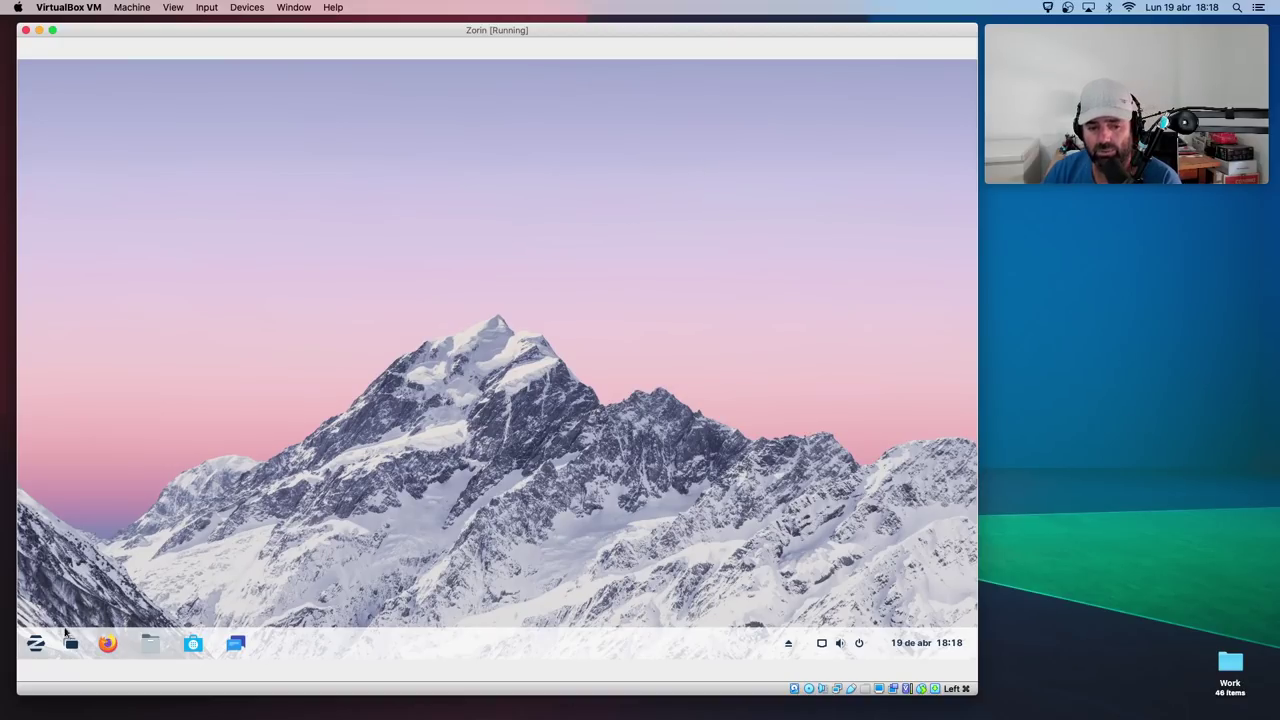
- Launch Zorin Appearance from the Herramientas del sistema category and compare its Presentación layouts with the open Zorin menu
{"action": "left_click", "coordinate": [35, 643]}
{"action": "left_click", "coordinate": [126, 389]}
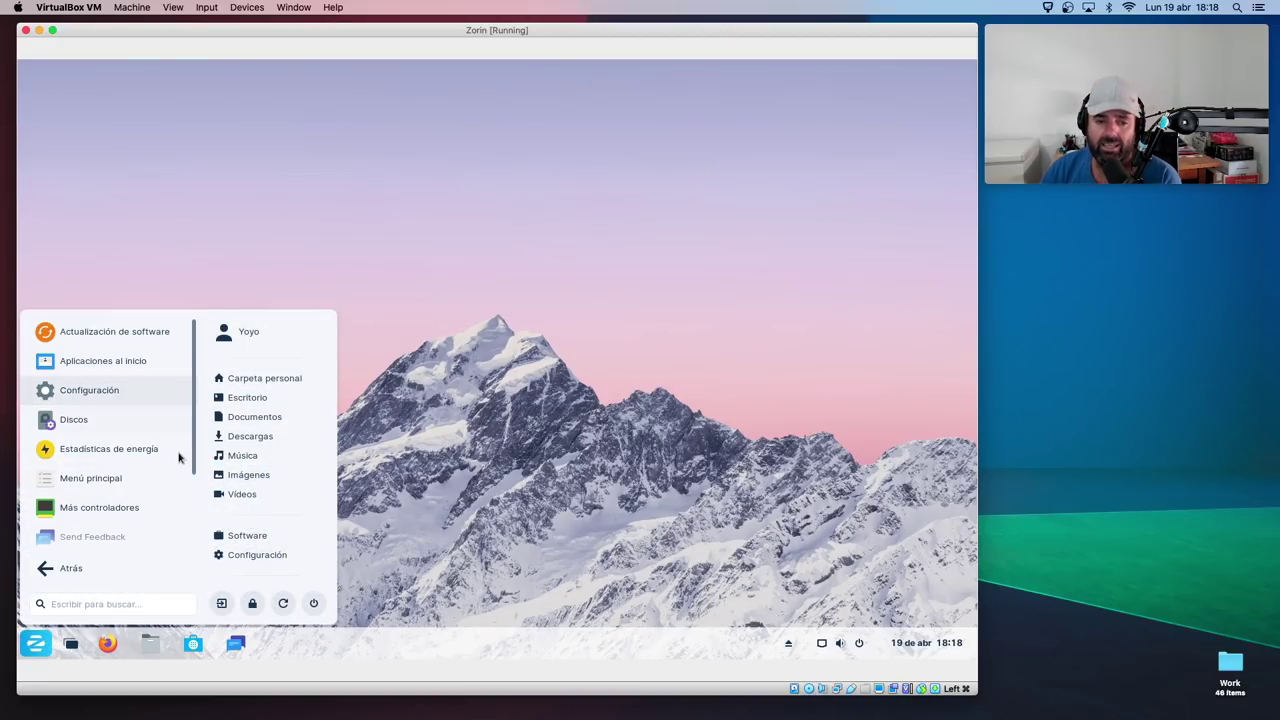
{"action": "scroll", "coordinate": [148, 455], "scroll_direction": "down", "scroll_amount": 3}
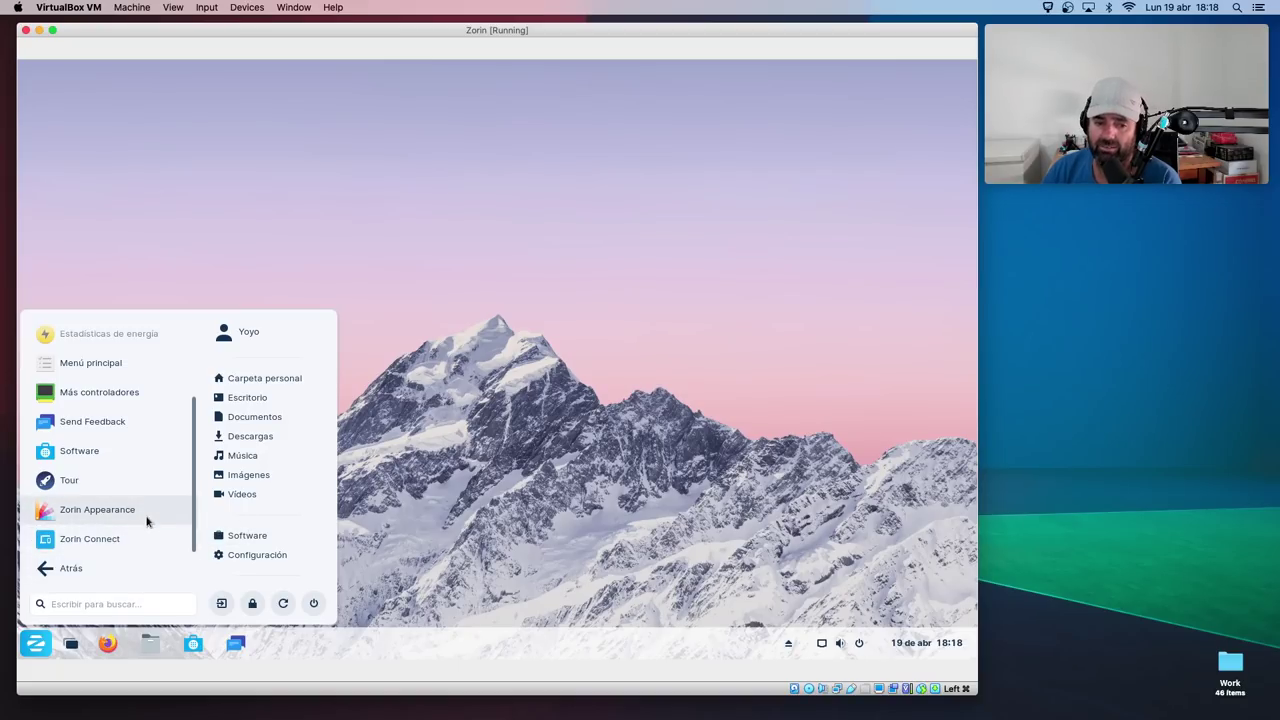
{"action": "left_click", "coordinate": [138, 513]}
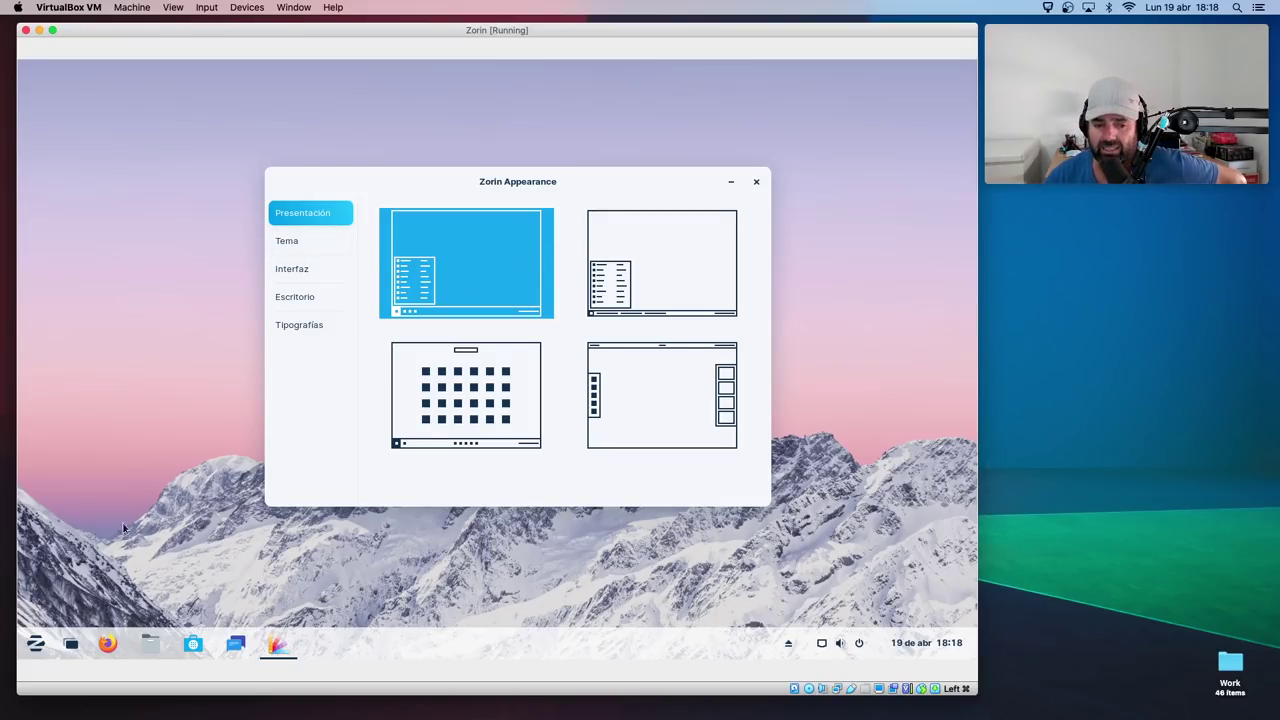
{"action": "left_click", "coordinate": [36, 643]}
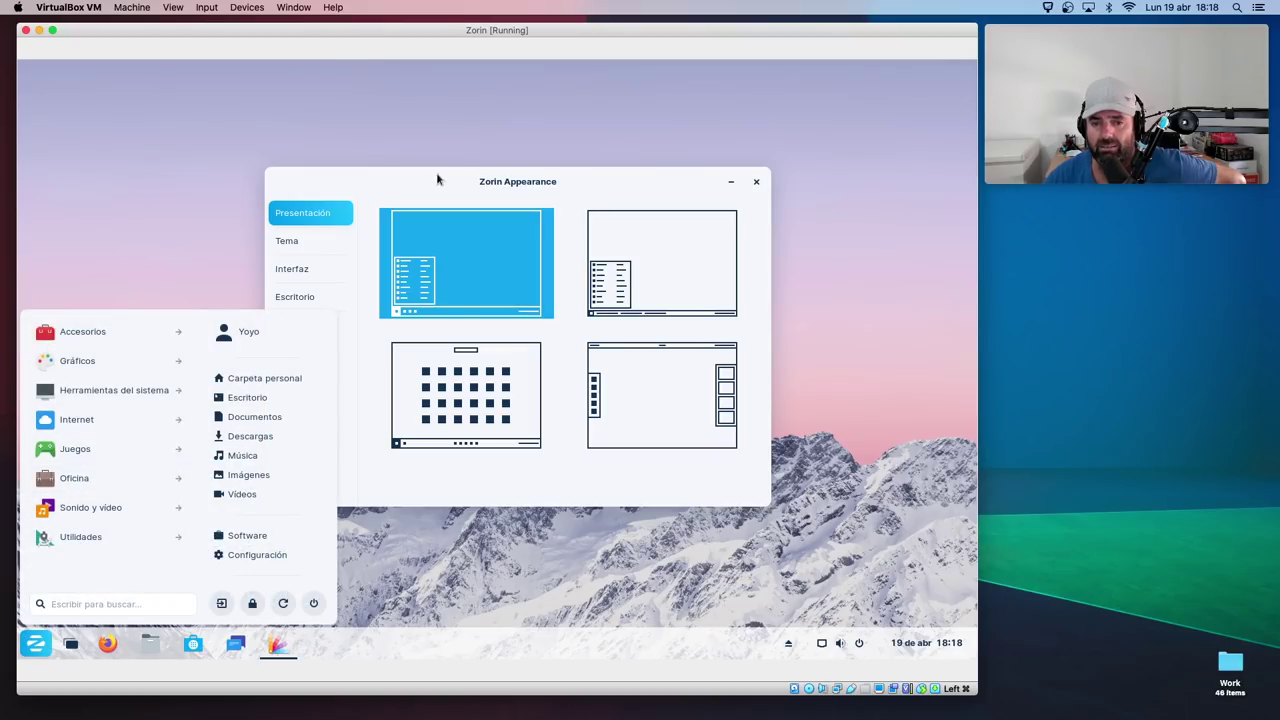
{"action": "left_click", "coordinate": [521, 184]}
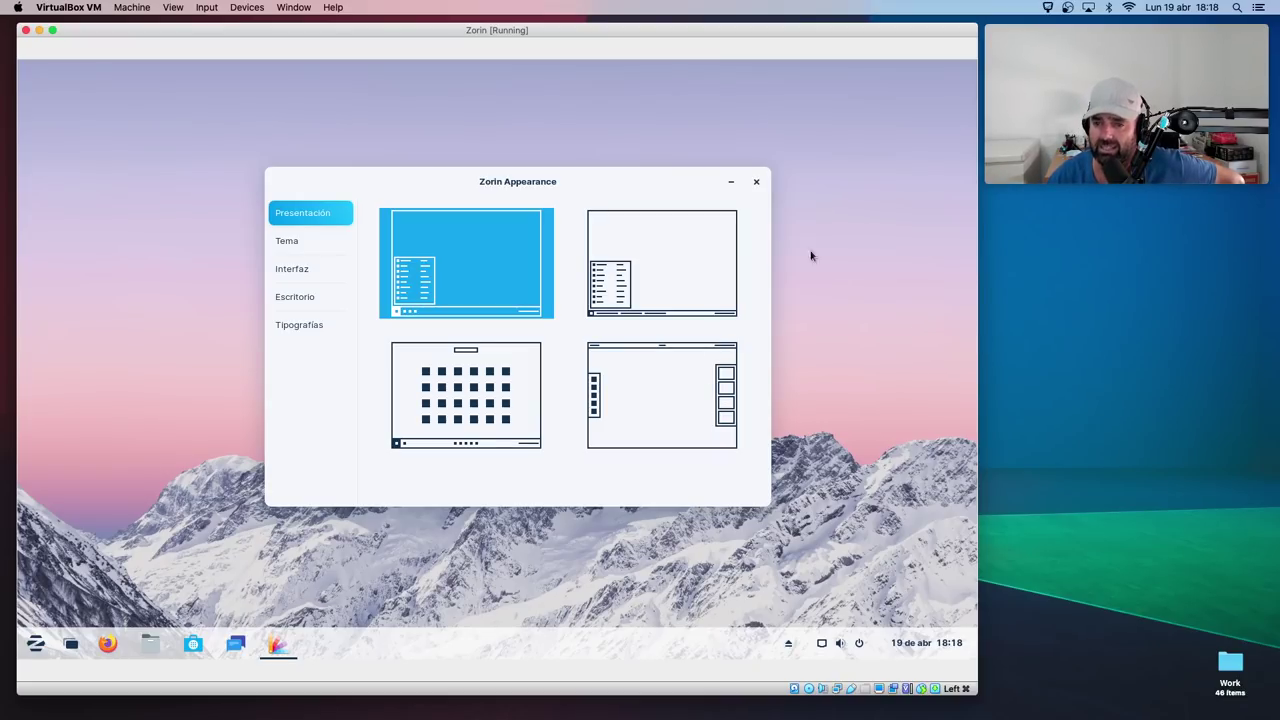
{"action": "key", "text": "ctrl+Up"}
{"action": "left_click", "coordinate": [291, 134]}
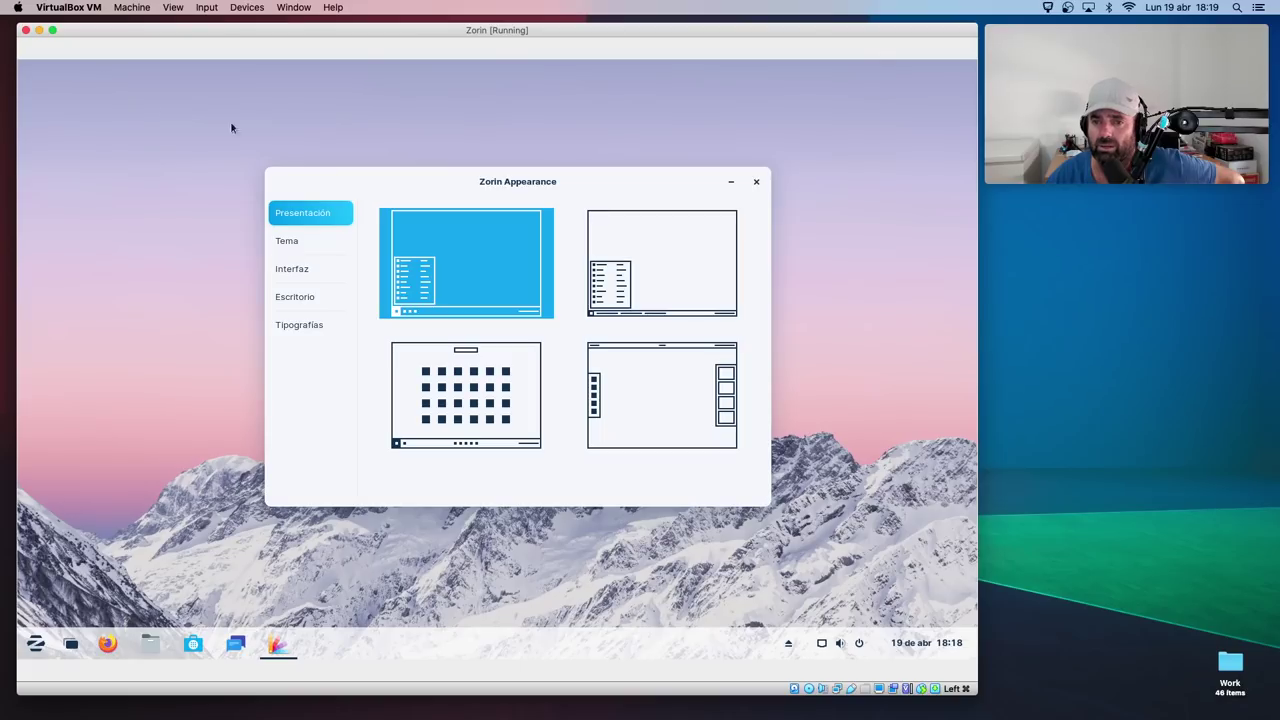
{"action": "key", "text": "ctrl+Up"}
{"action": "left_click", "coordinate": [106, 103]}
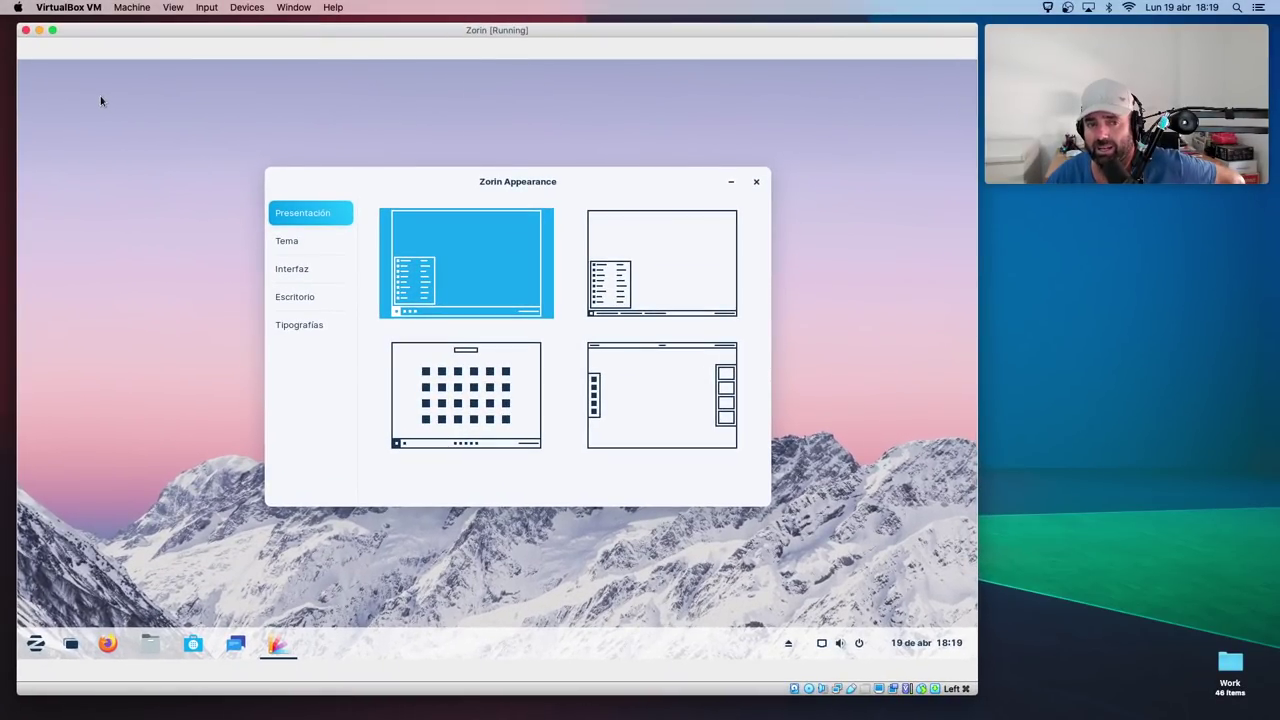
{"action": "left_click", "coordinate": [101, 101]}
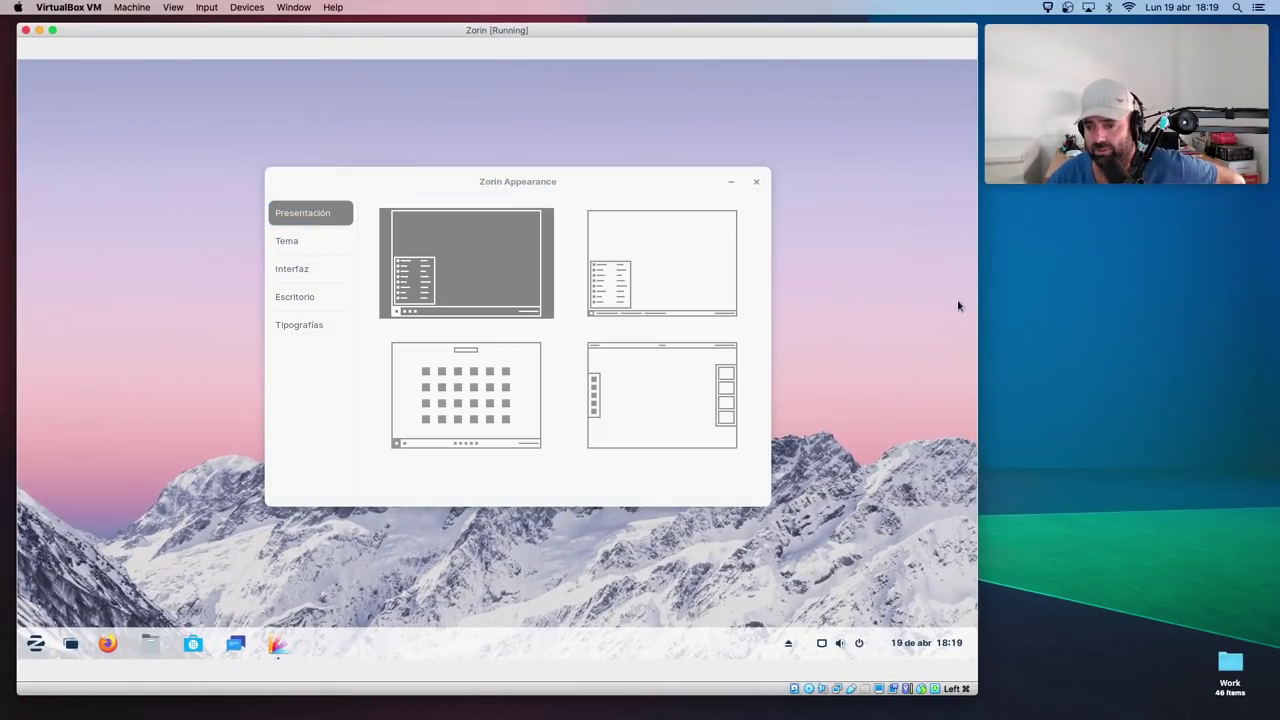
{"action": "left_click", "coordinate": [650, 194]}
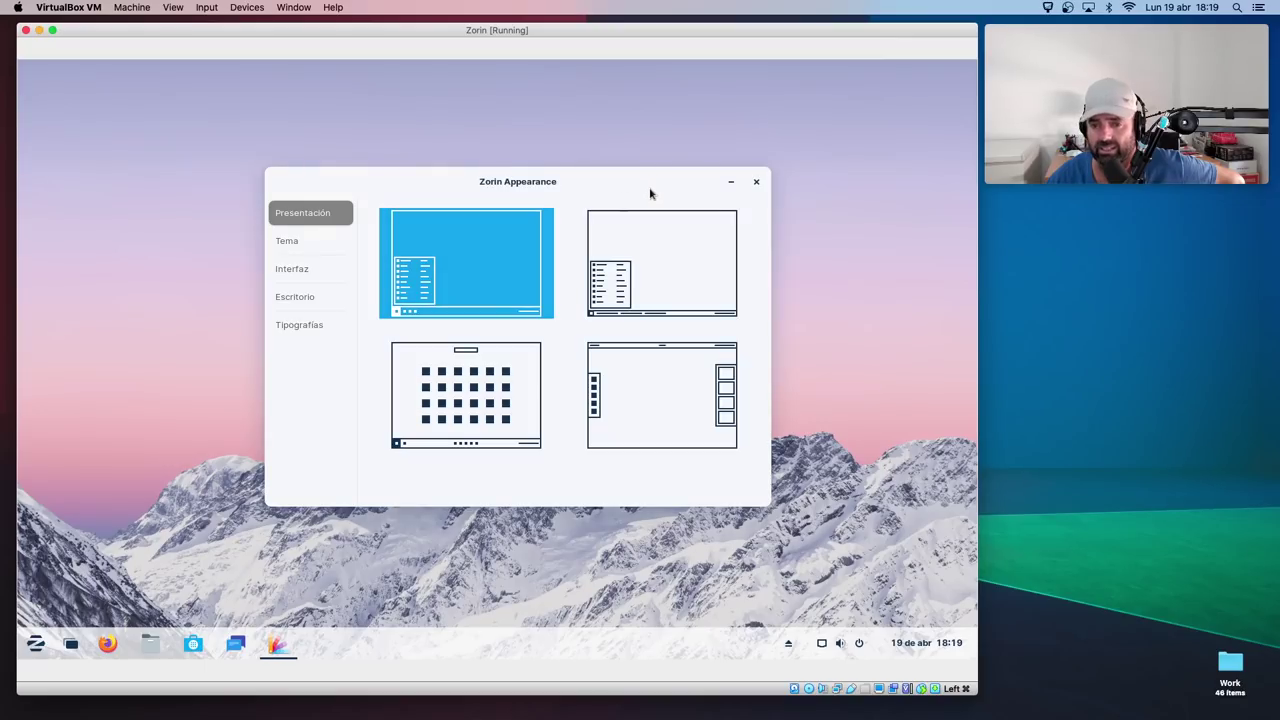
- Review the Tema settings, checking the Aplicaciones and Iconos choices under Otro and returning to the Zorin colour options
{"action": "left_click", "coordinate": [296, 242]}
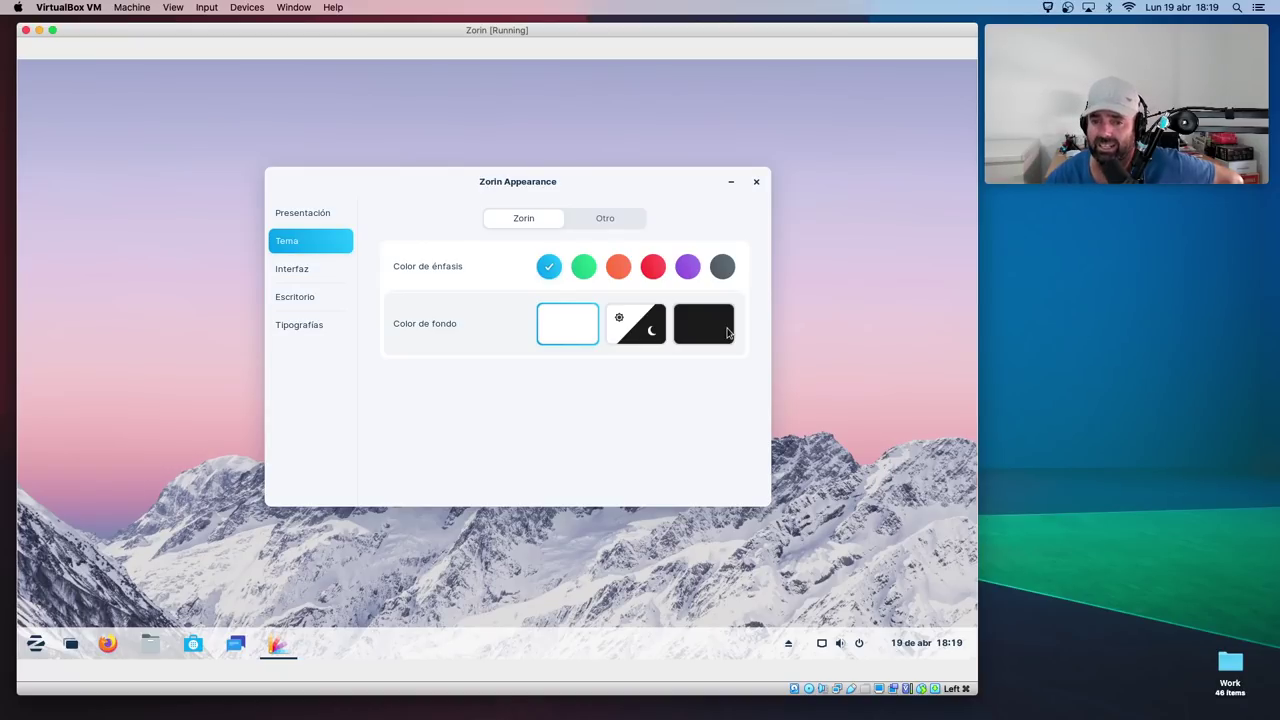
{"action": "left_click", "coordinate": [617, 223]}
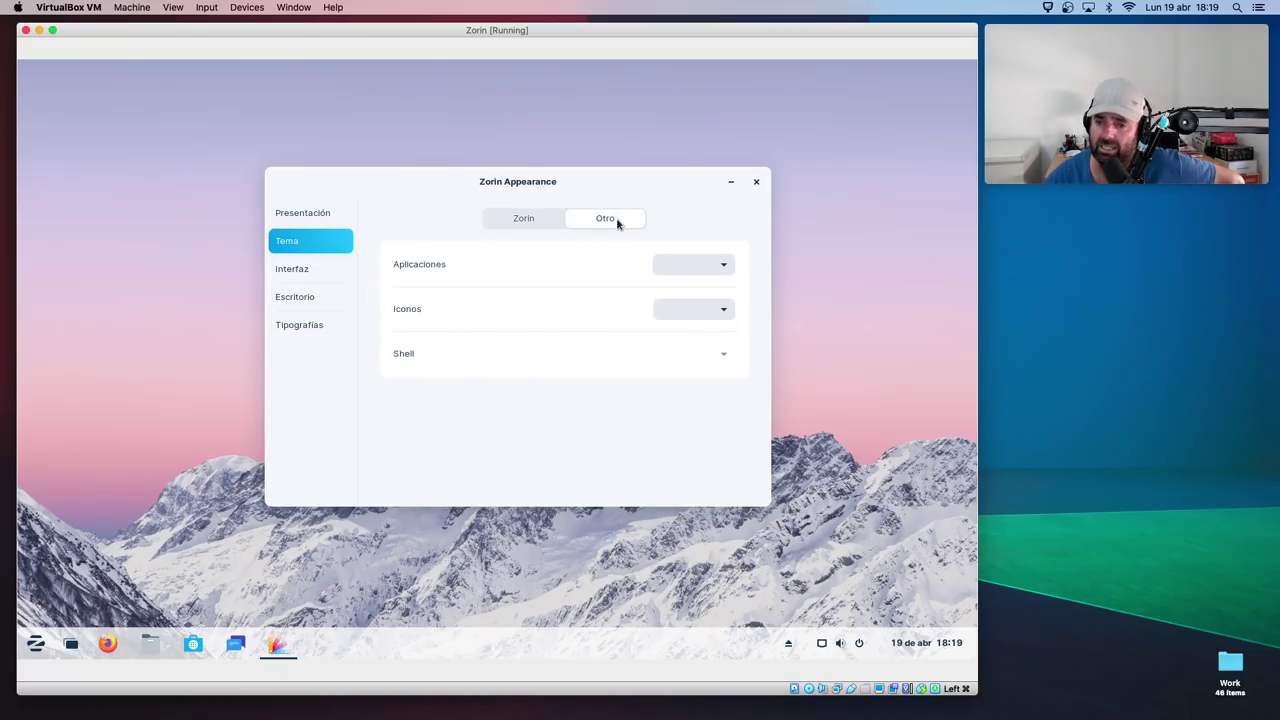
{"action": "left_click", "coordinate": [678, 262]}
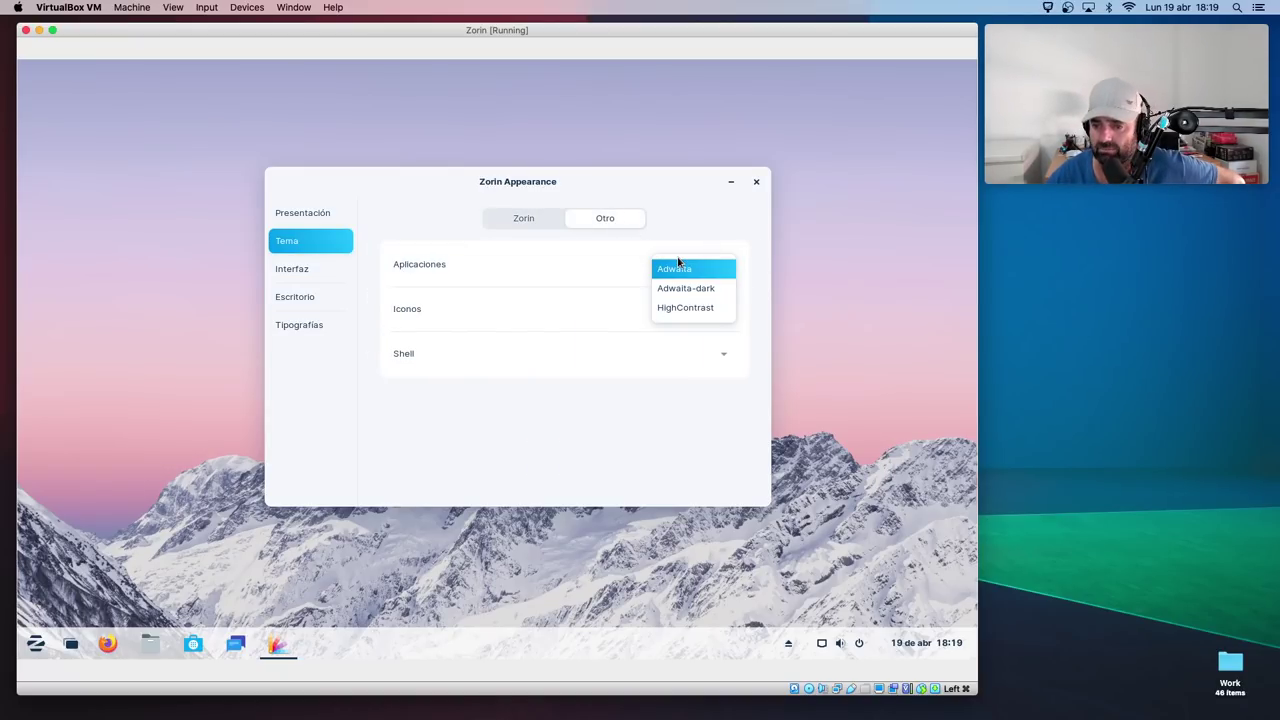
{"action": "left_click", "coordinate": [696, 224]}
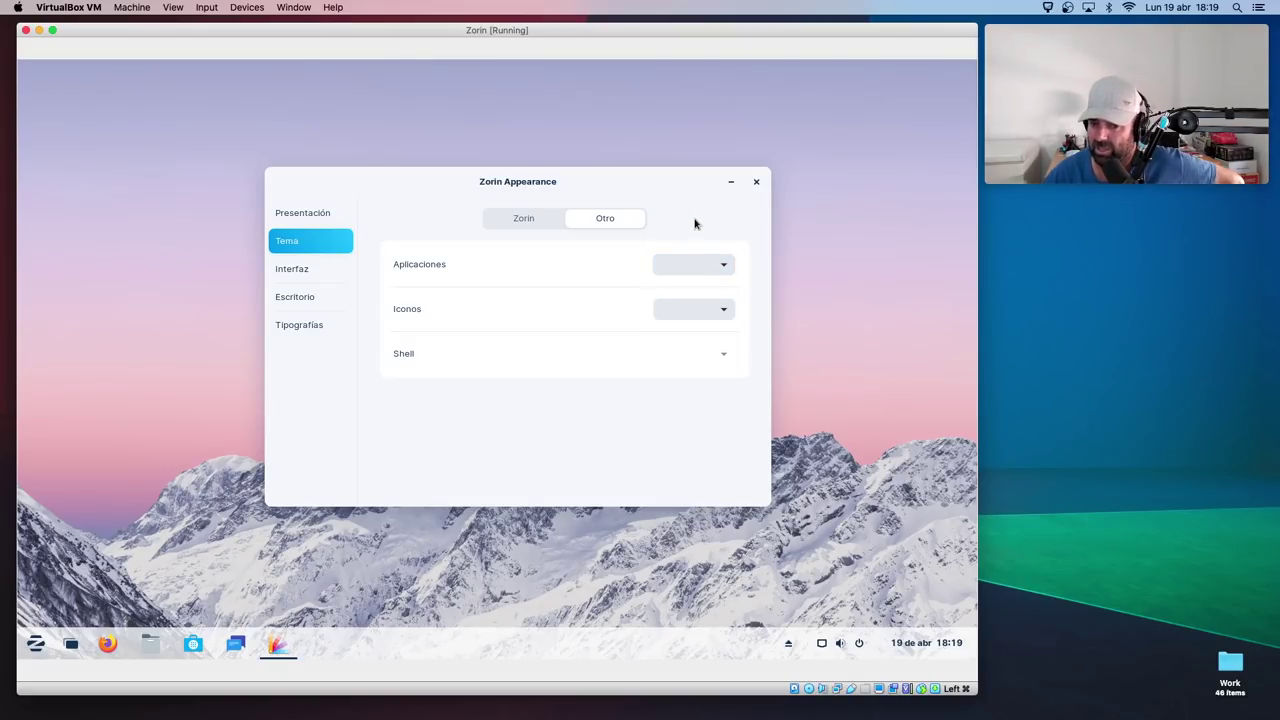
{"action": "left_click", "coordinate": [690, 306]}
{"action": "left_click", "coordinate": [688, 213]}
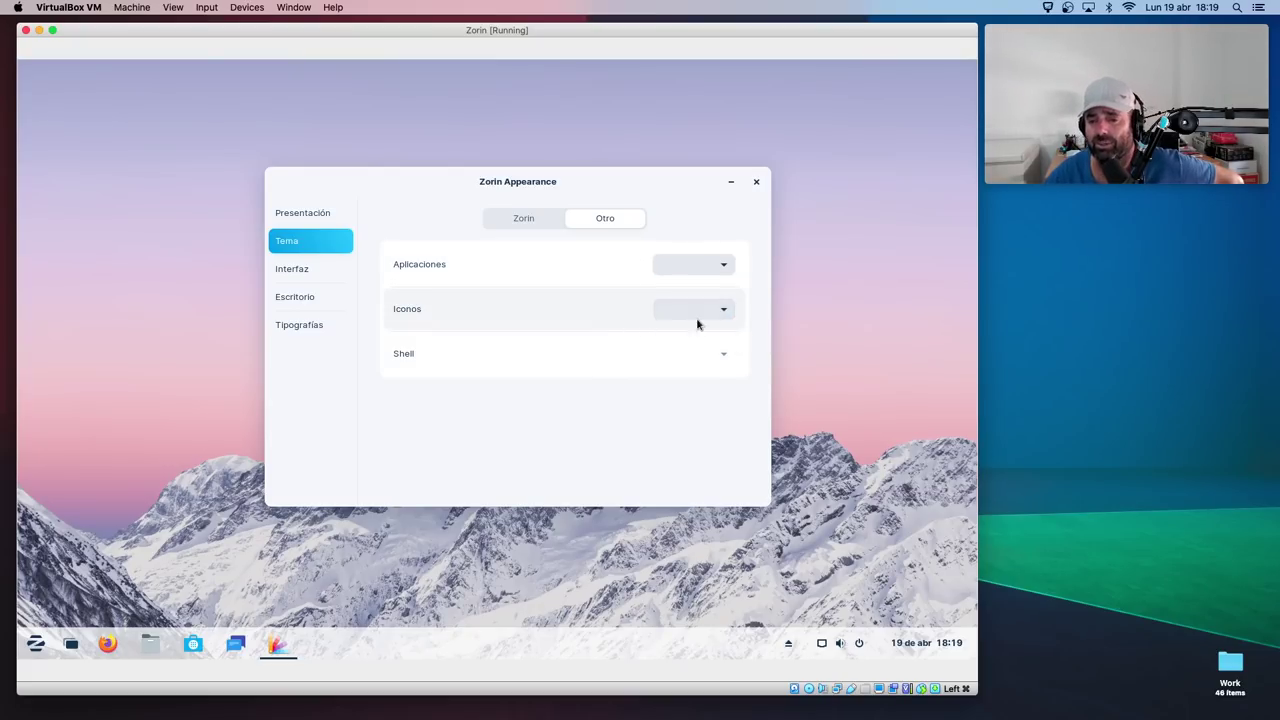
{"action": "left_click", "coordinate": [520, 222]}
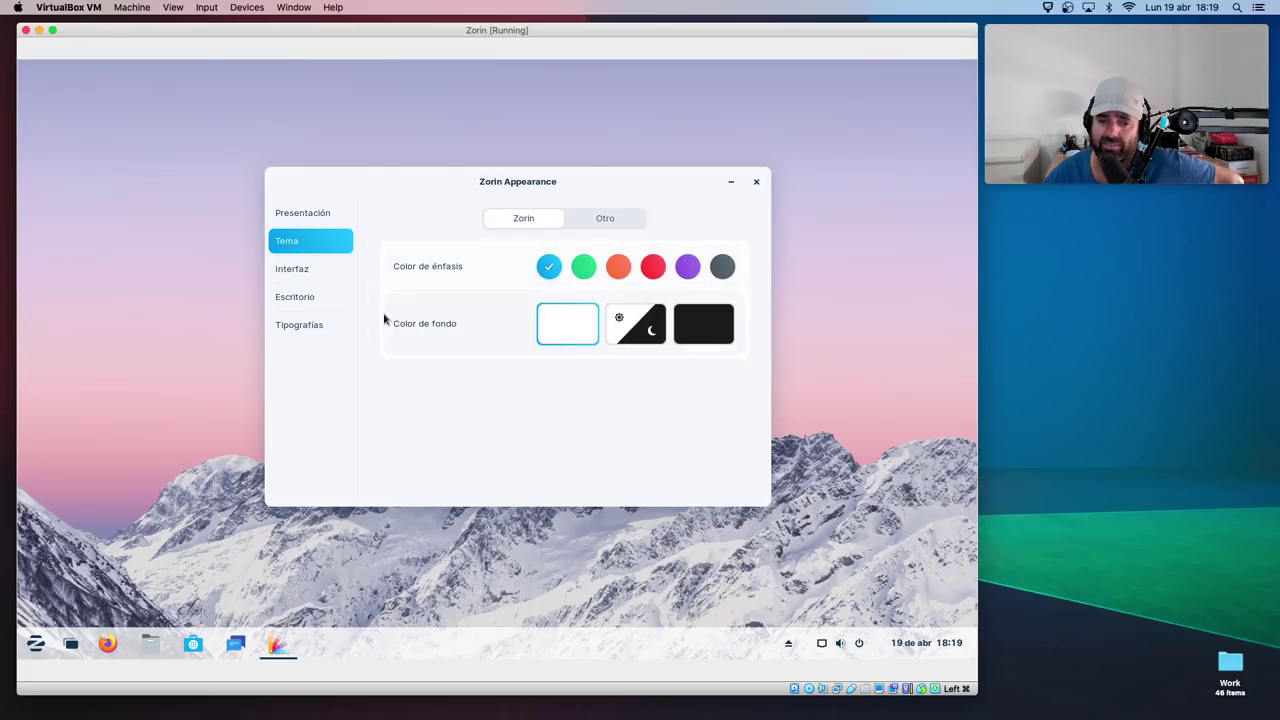
- In the Interfaz settings, enable Modo gelatina, test it by moving the window around, and disable it again
{"action": "left_click", "coordinate": [306, 268]}
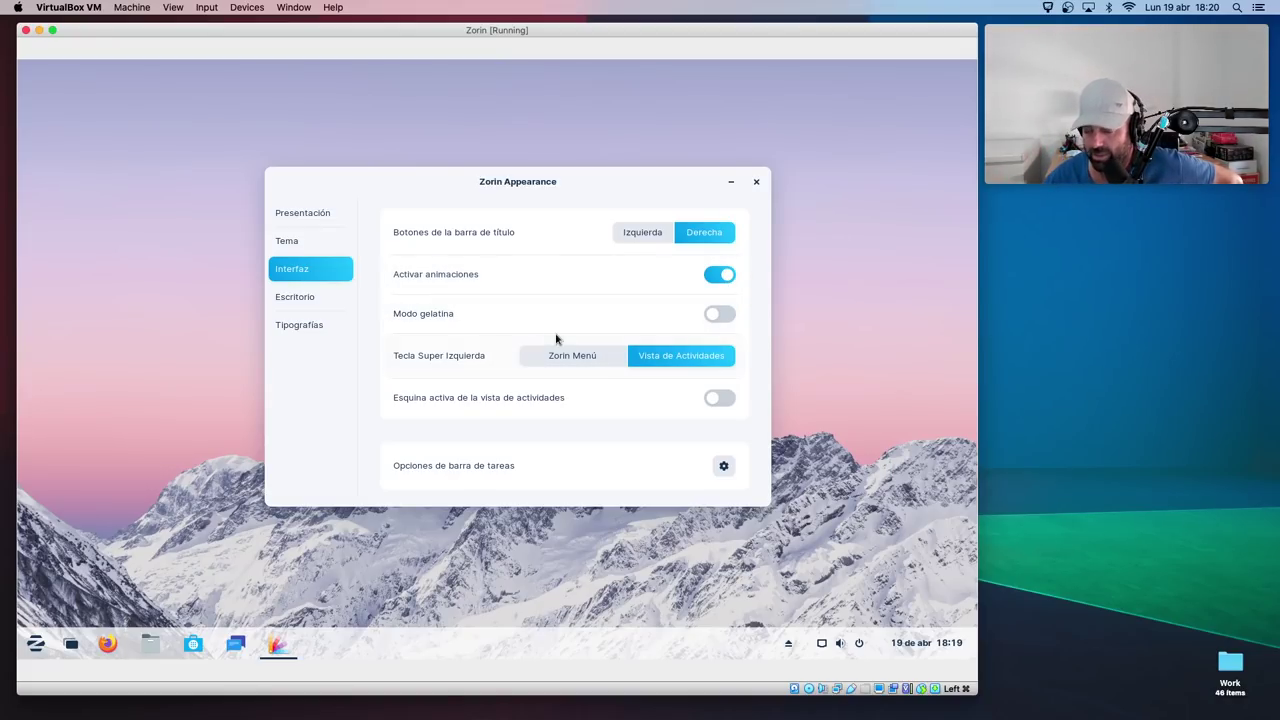
{"action": "left_click", "coordinate": [720, 315]}
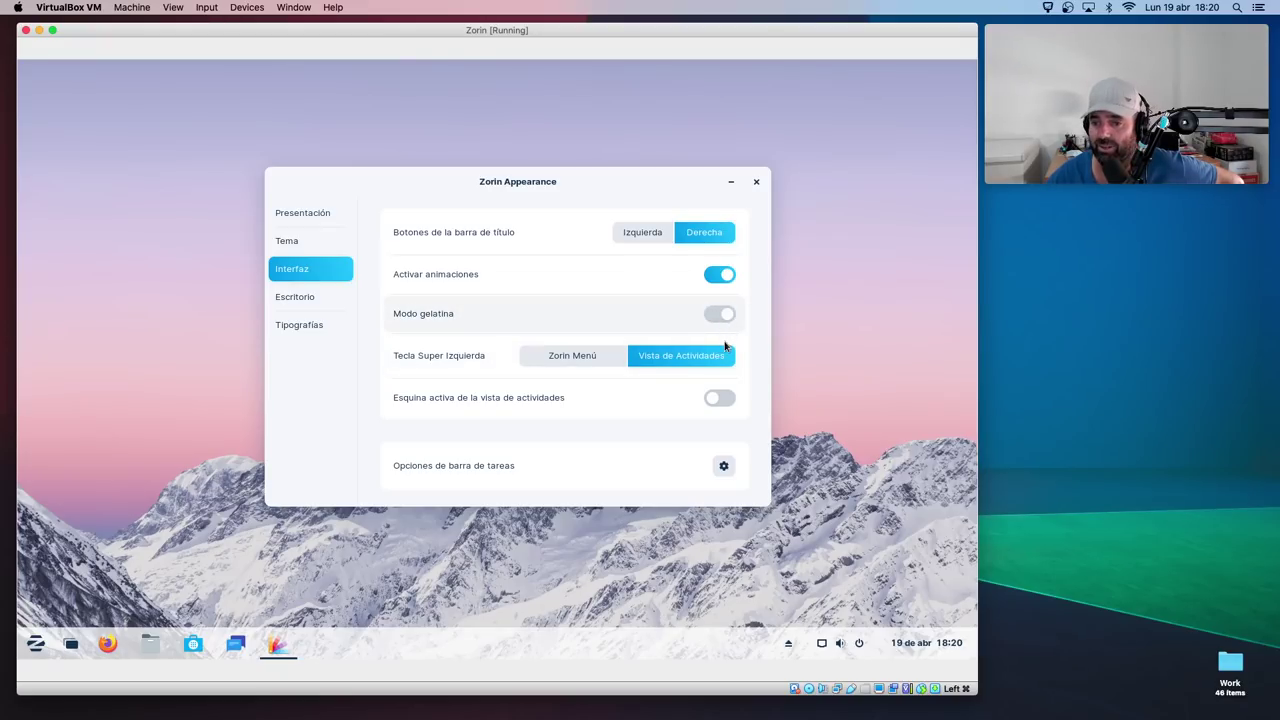
{"action": "left_click_drag", "start_coordinate": [572, 185], "coordinate": [689, 198]}
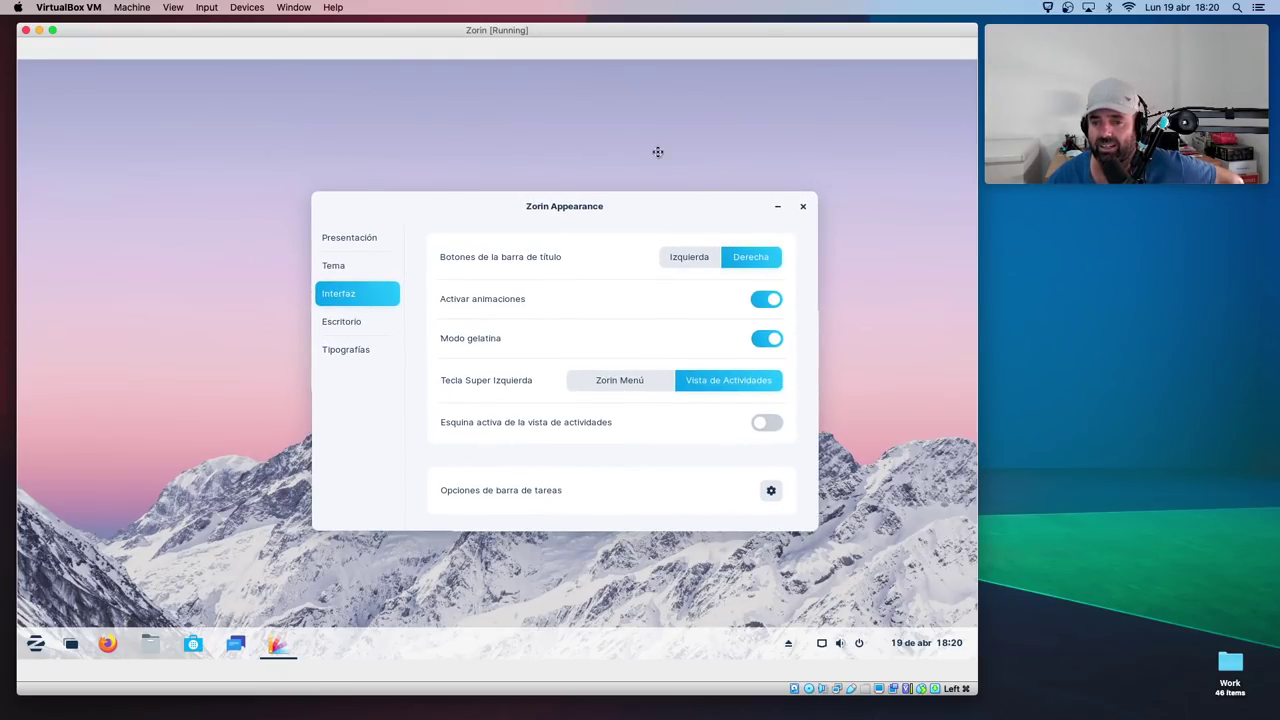
{"action": "left_click_drag", "start_coordinate": [590, 201], "coordinate": [496, 162]}
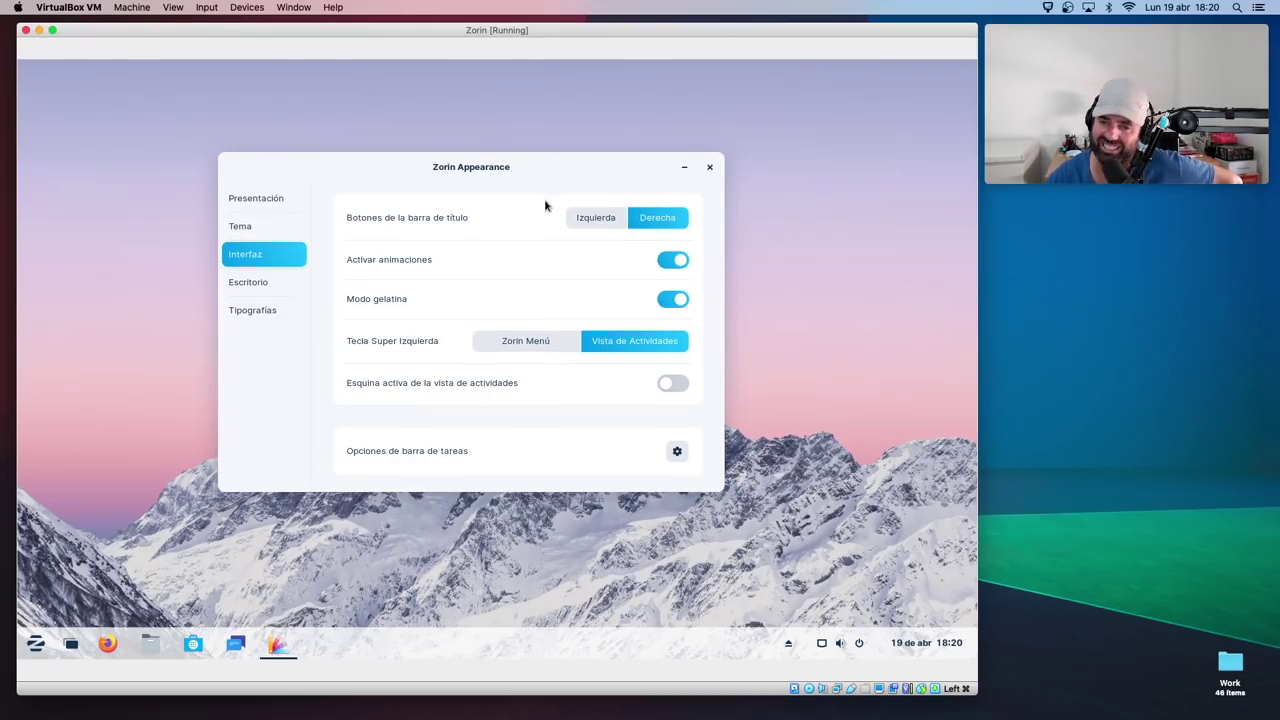
{"action": "left_click_drag", "start_coordinate": [524, 166], "coordinate": [556, 171]}
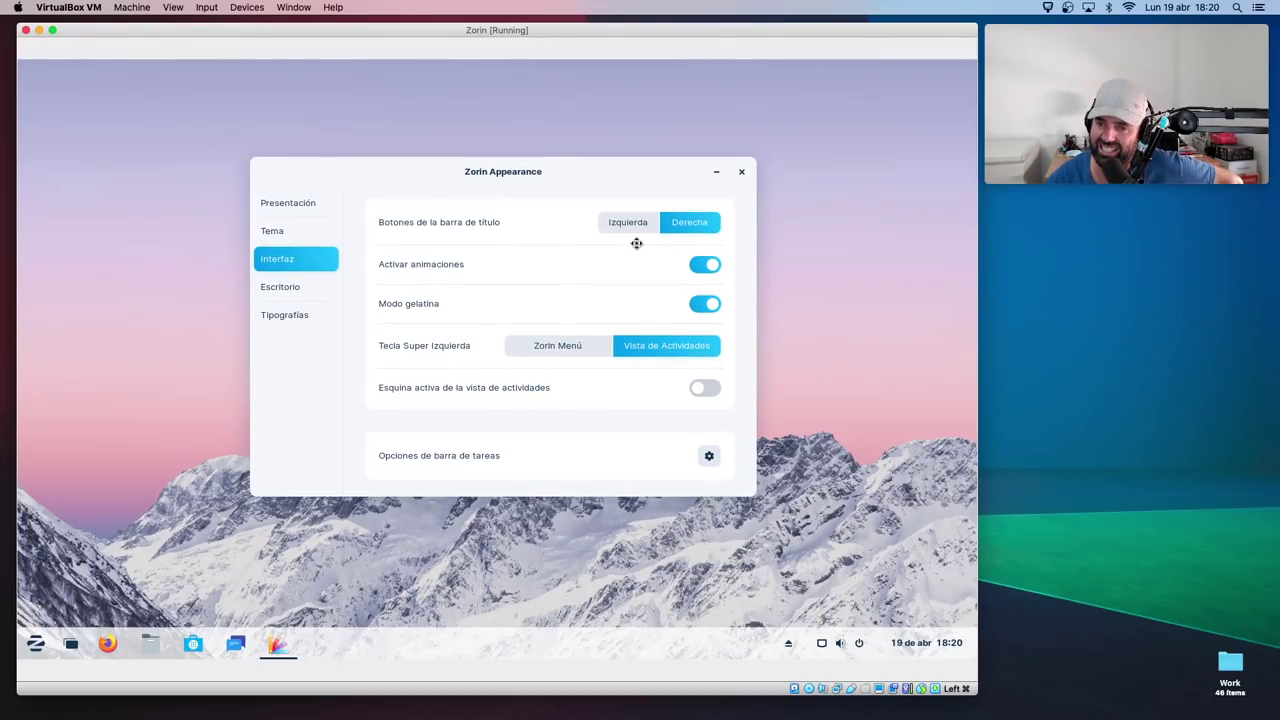
{"action": "left_click_drag", "start_coordinate": [589, 213], "coordinate": [618, 219]}
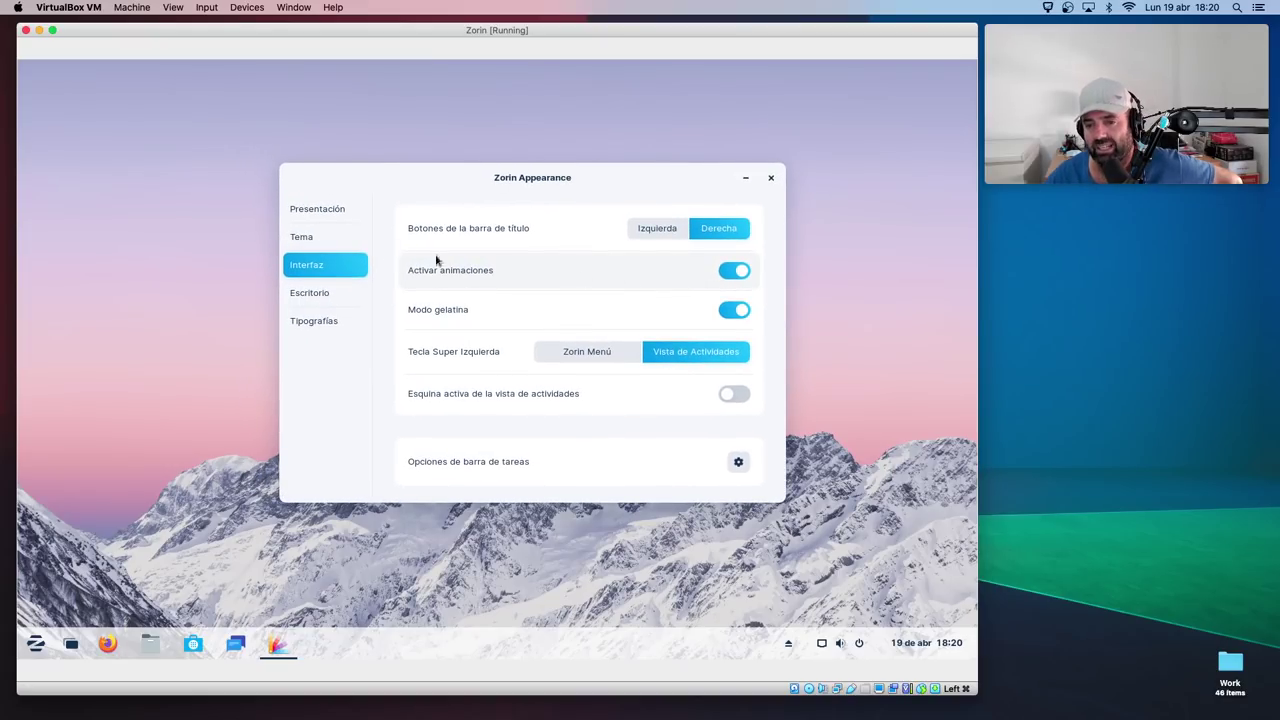
{"action": "left_click", "coordinate": [735, 311]}
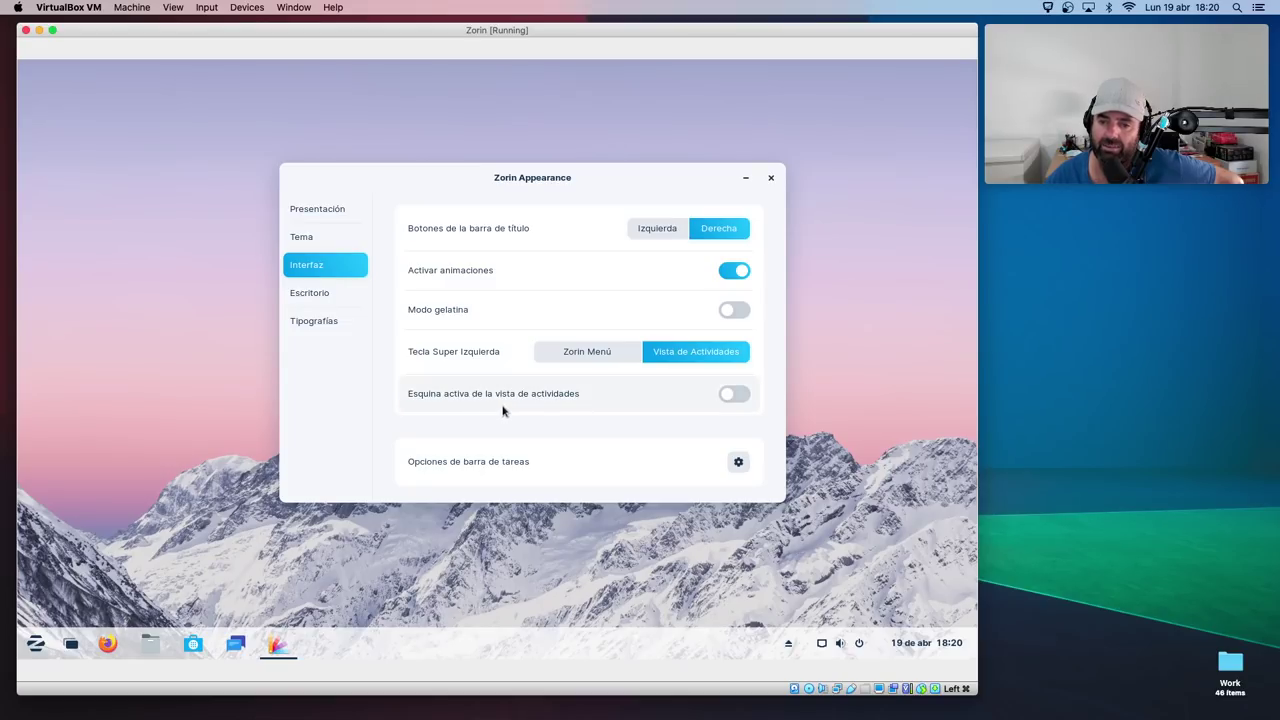
- Enable Esquina activa de la vista de actividades, try the hot corner of the desktop, and disable the option again
{"action": "left_click", "coordinate": [734, 395]}
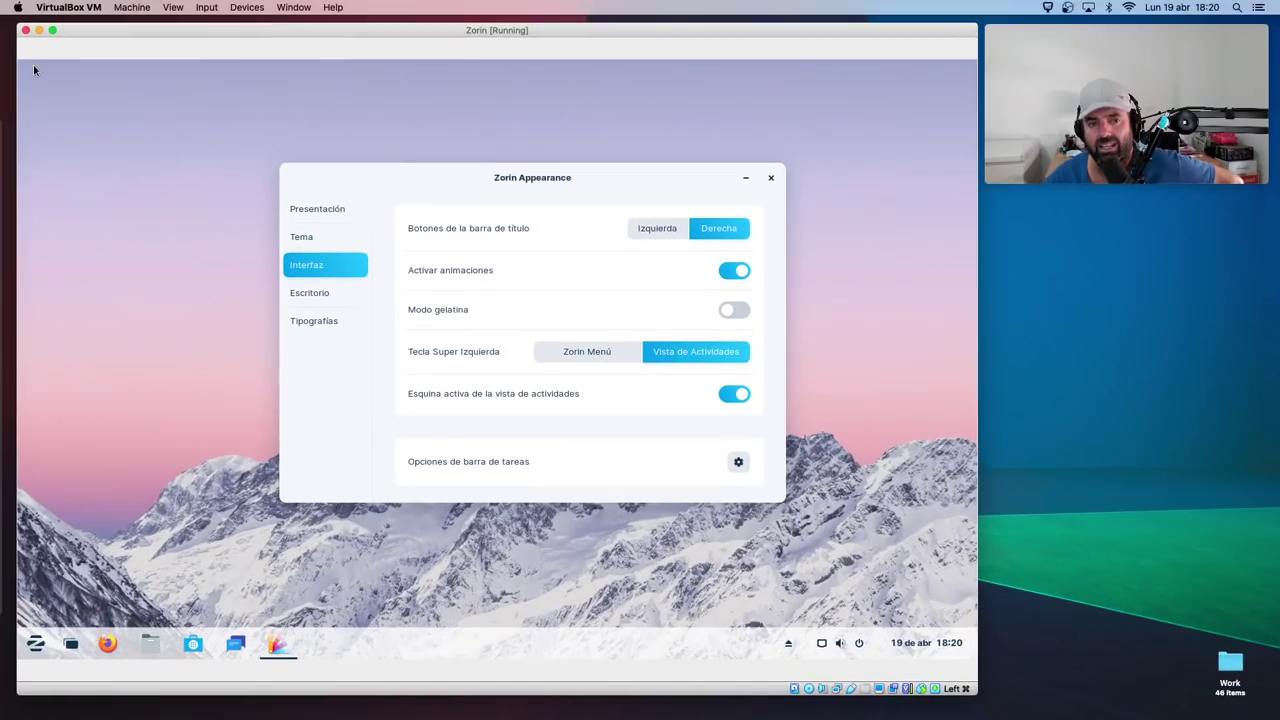
{"action": "mouse_move", "coordinate": [40, 71]}
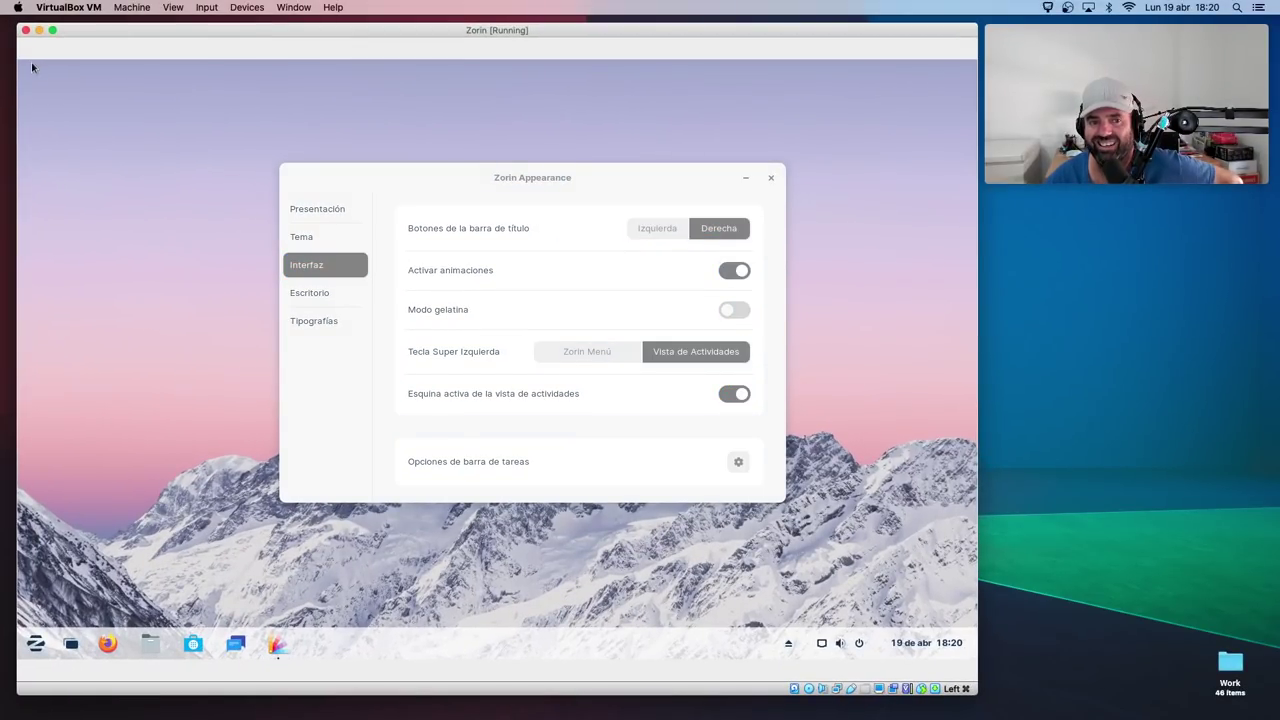
{"action": "left_click", "coordinate": [727, 396]}
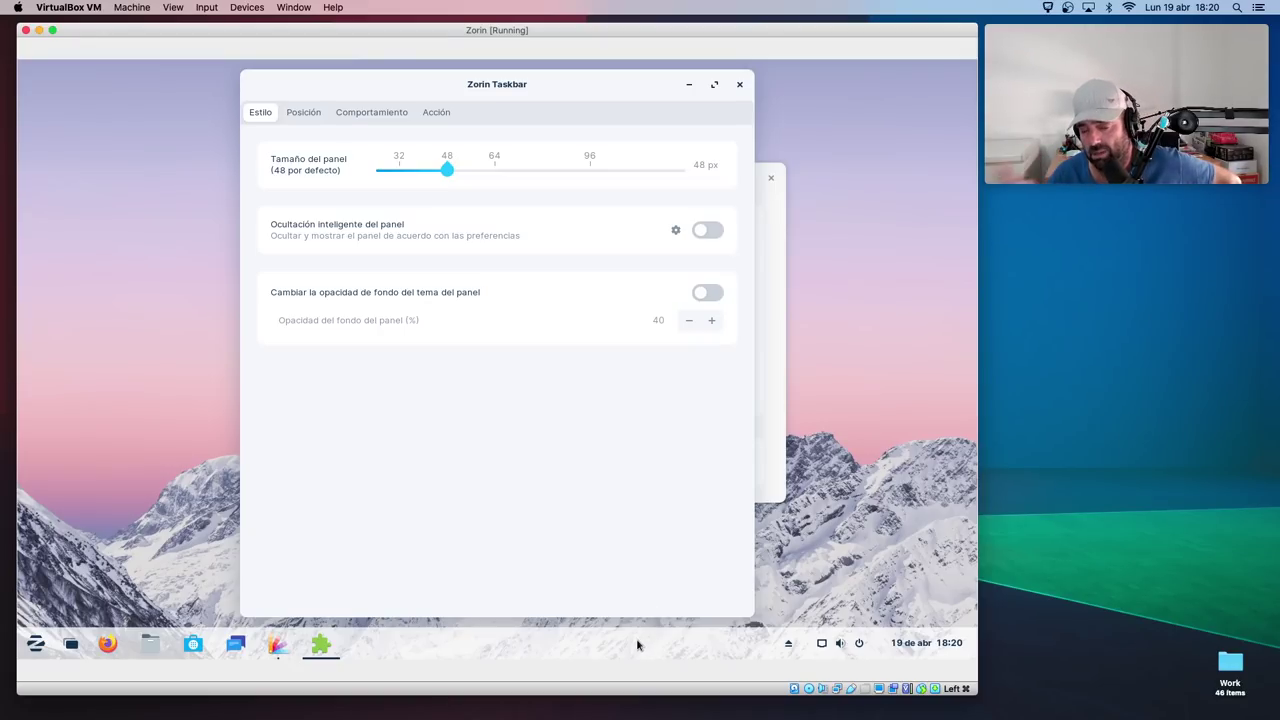
- Review the Posición, Comportamiento, Acción and Estilo settings of Zorin Taskbar and close its window
{"action": "left_click", "coordinate": [309, 112]}
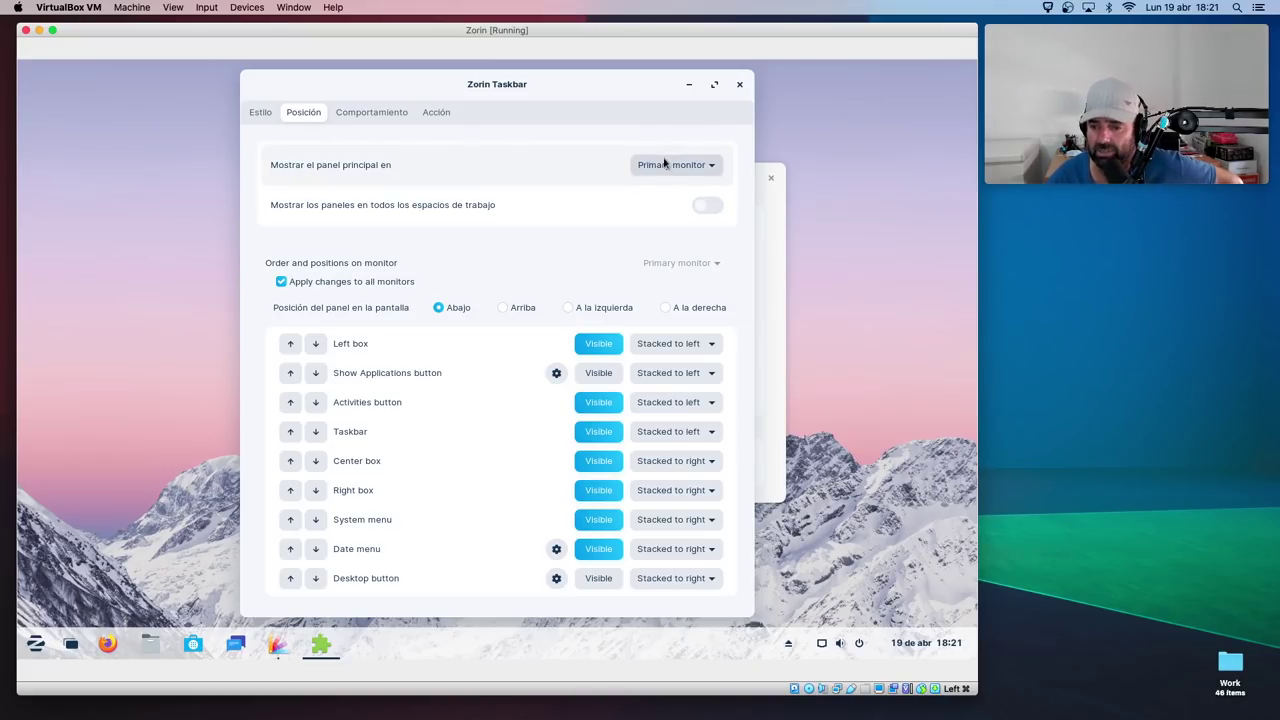
{"action": "left_click", "coordinate": [365, 114]}
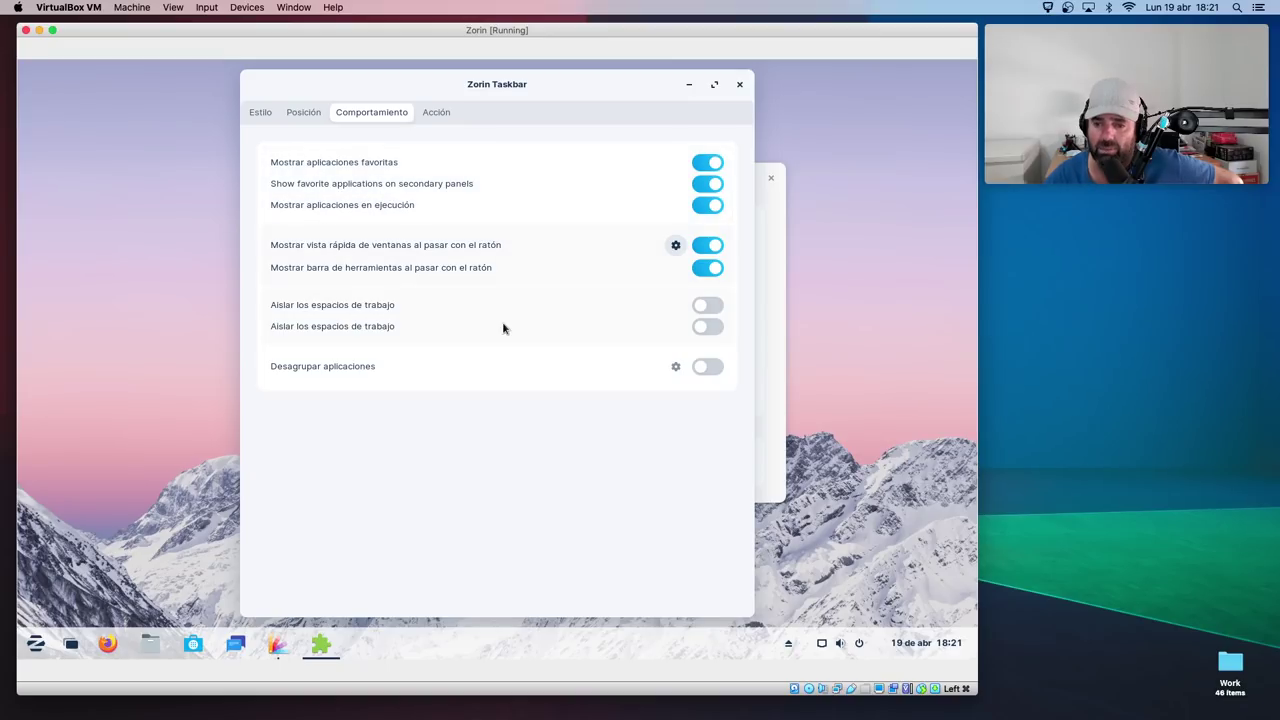
{"action": "left_click", "coordinate": [442, 116]}
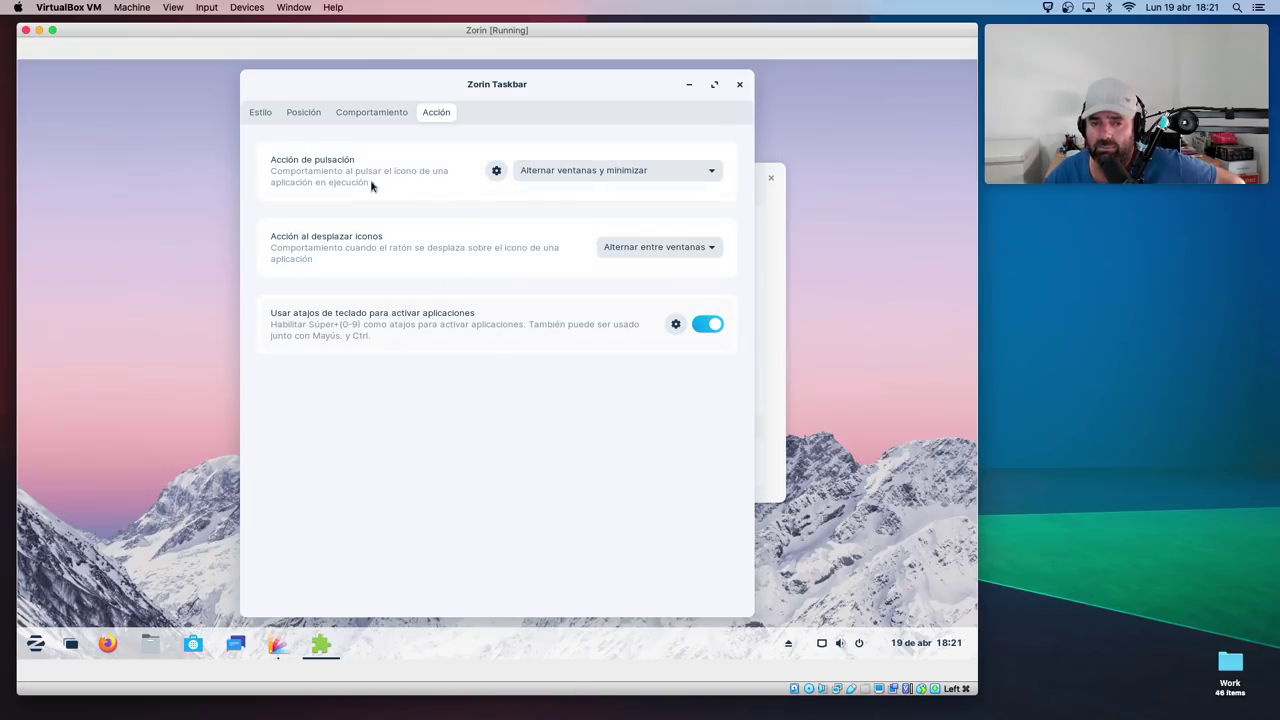
{"action": "left_click", "coordinate": [268, 114]}
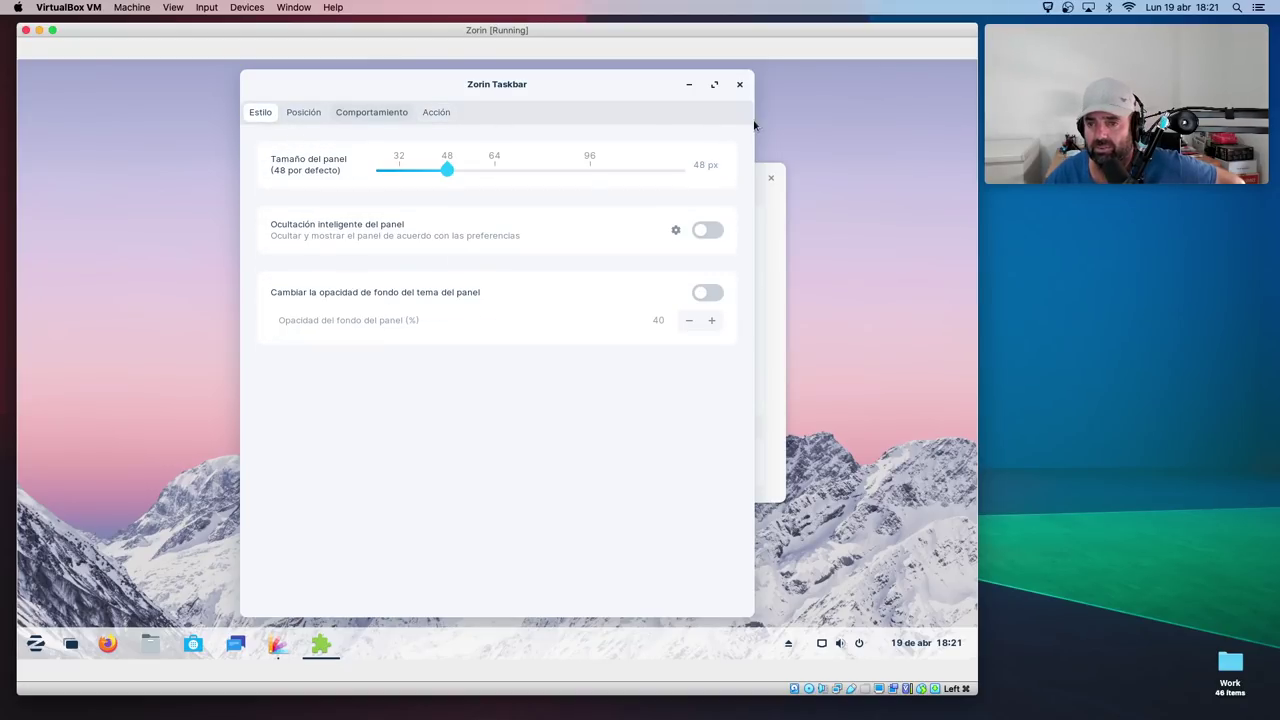
{"action": "left_click", "coordinate": [738, 87]}
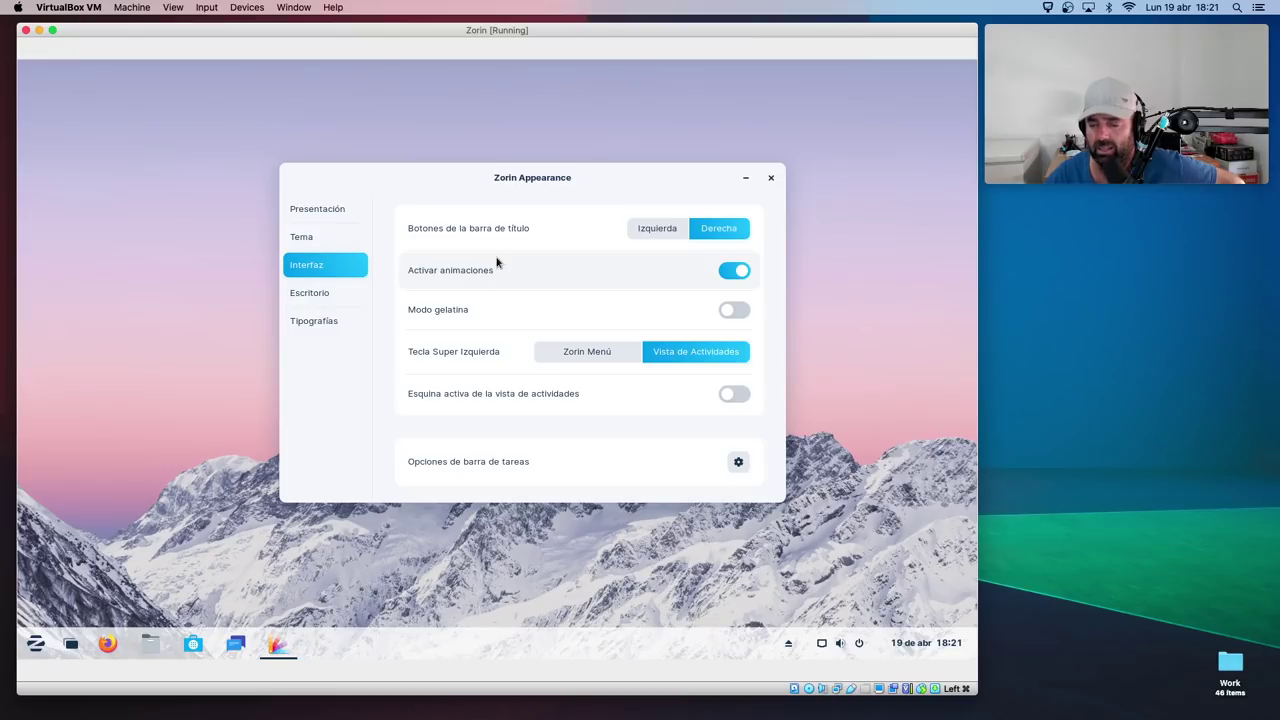
- In the Escritorio settings, show the Carpeta personal icon on the desktop and hide it again
{"action": "left_click", "coordinate": [336, 297]}
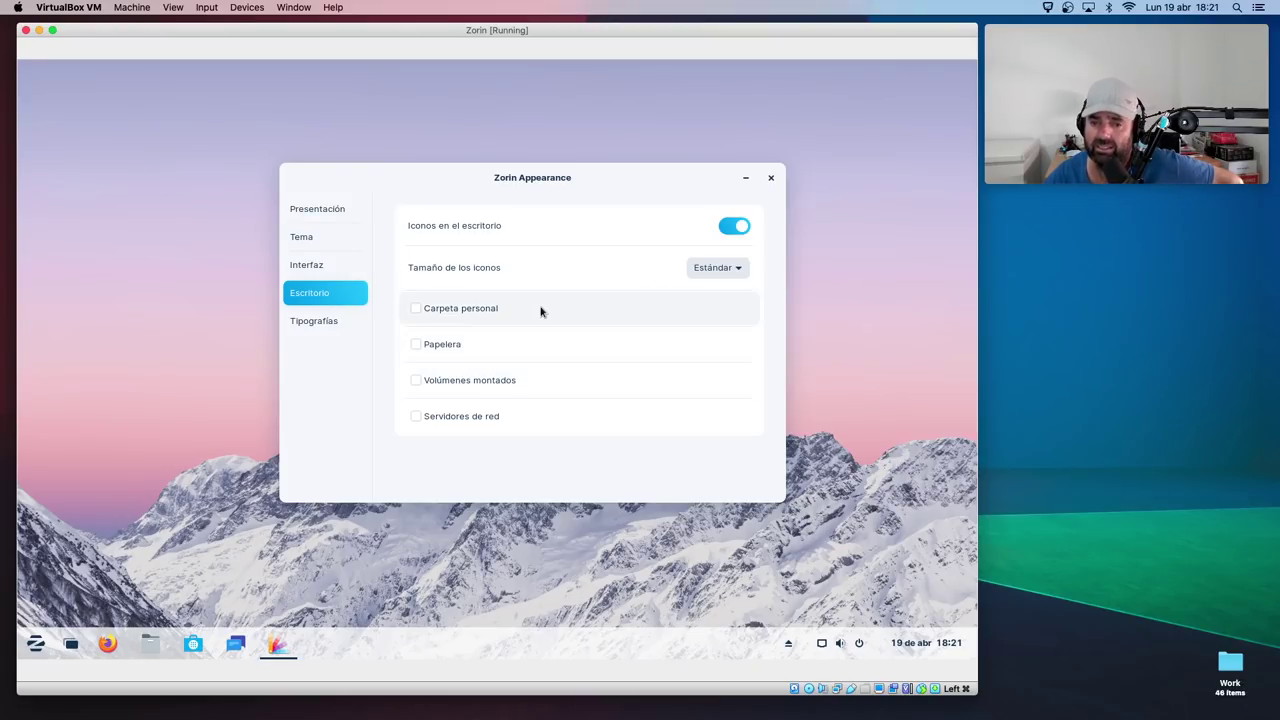
{"action": "left_click", "coordinate": [494, 309]}
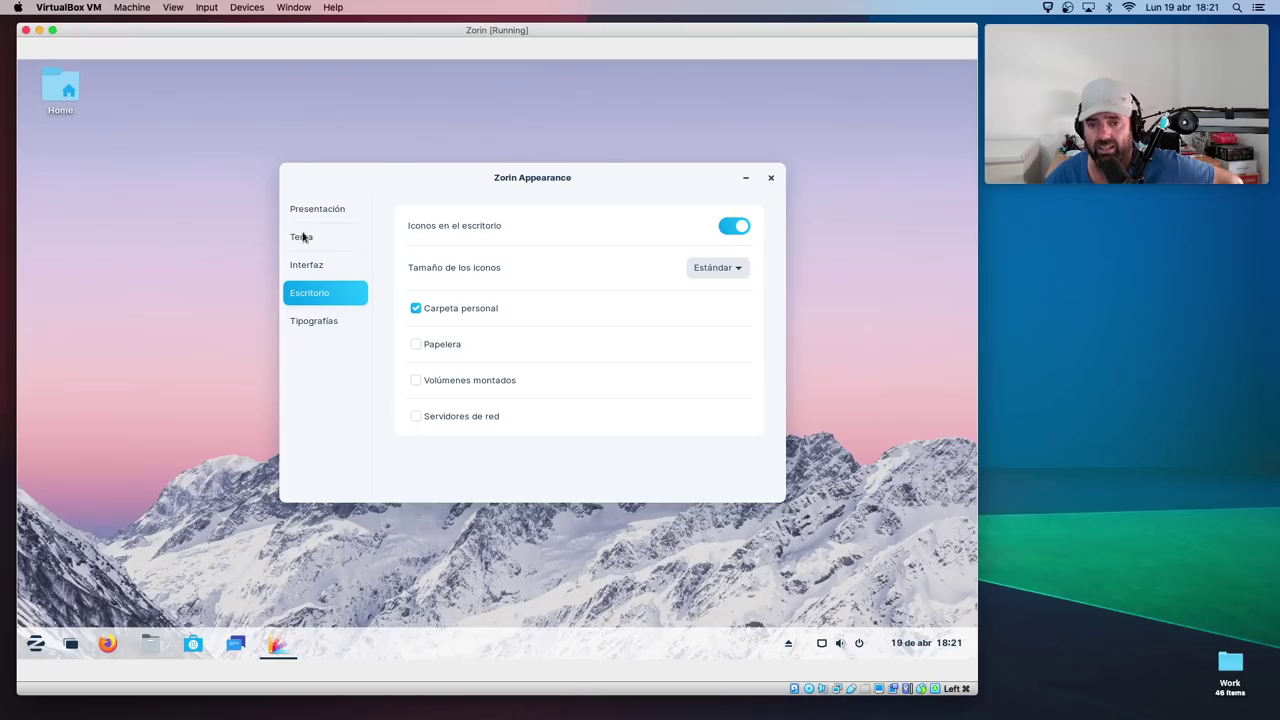
{"action": "left_click", "coordinate": [457, 308]}
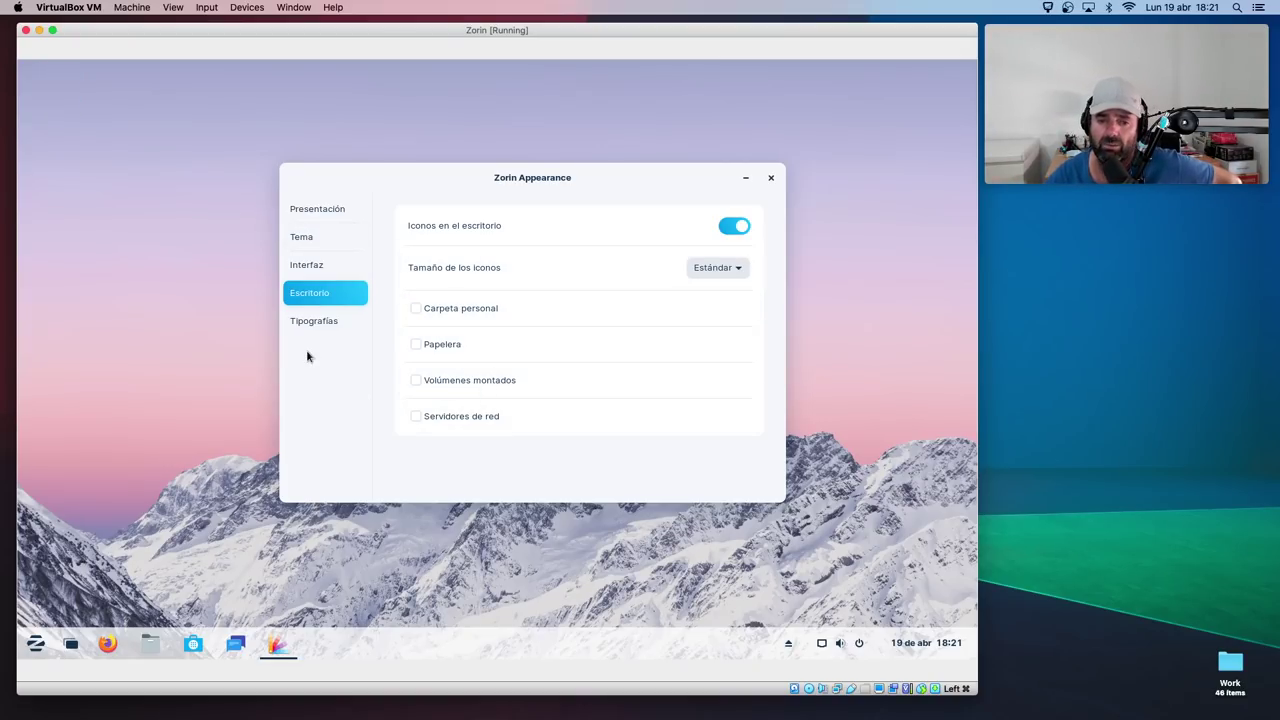
- Look over the Tipografías font settings and return to the Presentación layouts
{"action": "left_click", "coordinate": [310, 323]}
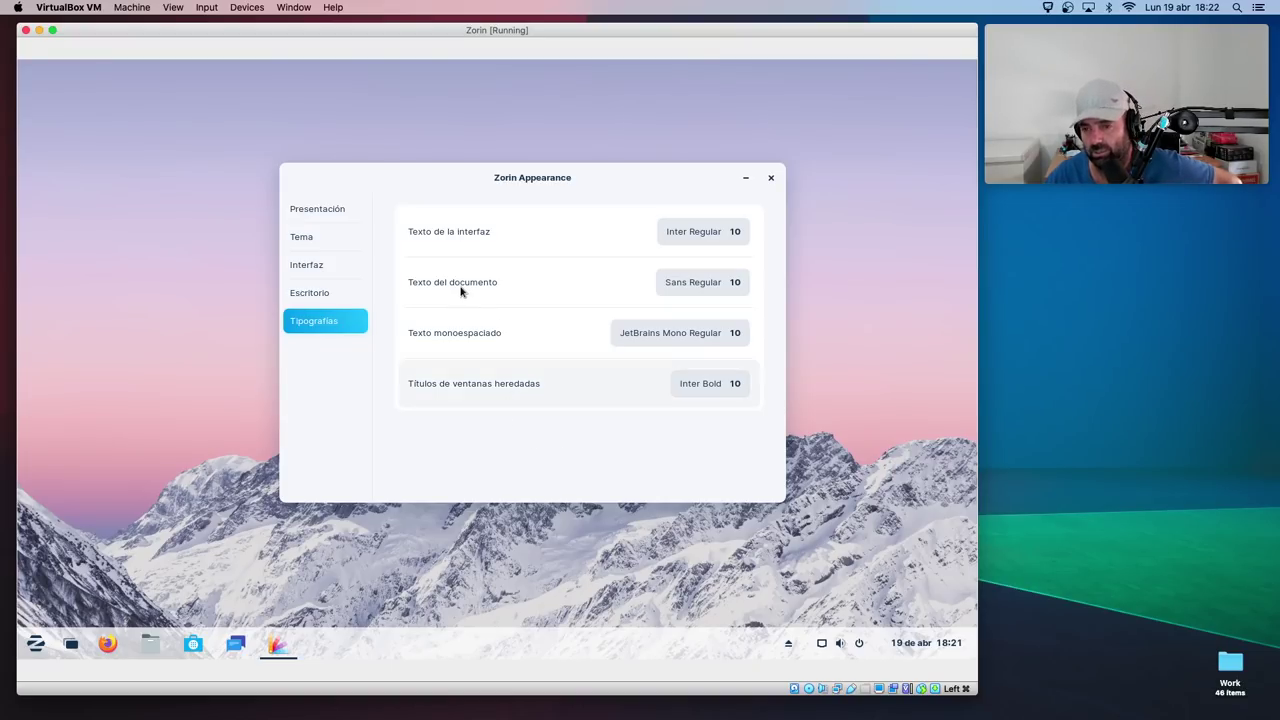
{"action": "left_click", "coordinate": [326, 213]}
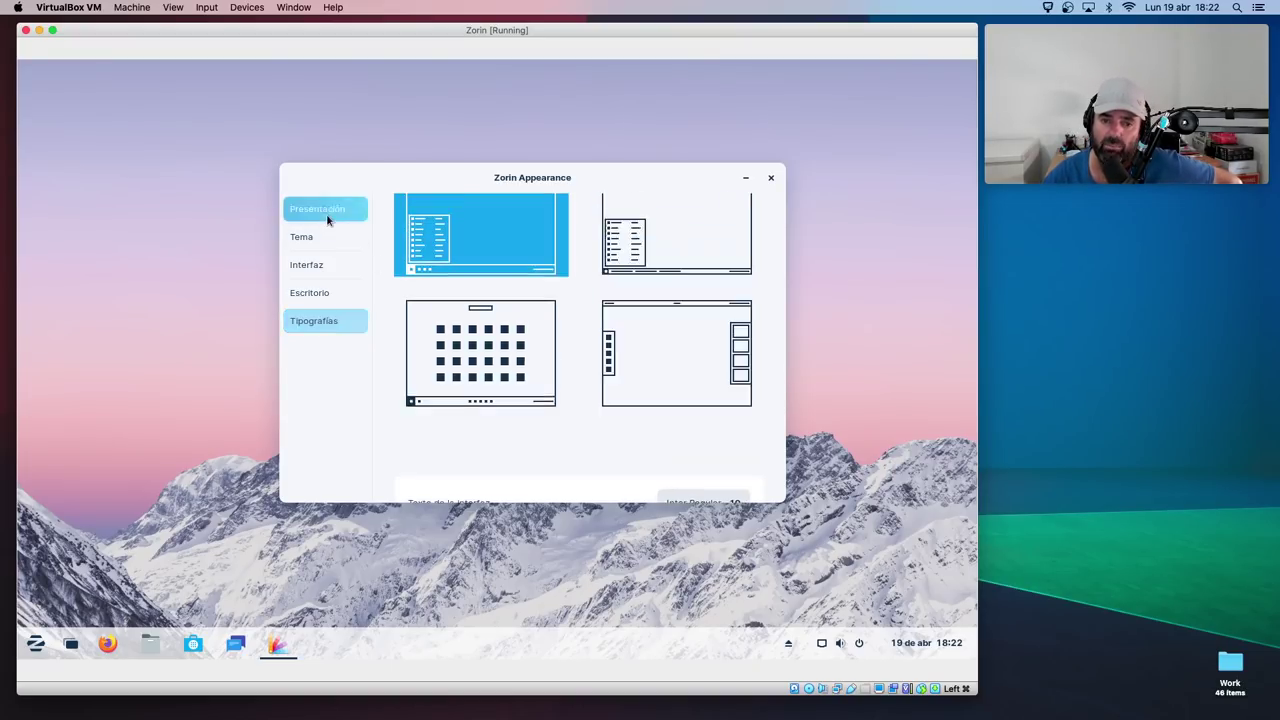
- Close Zorin Appearance, open Zorin Connect from the system tools, review its device, browser add-on and mobile app options, and close it
{"action": "left_click", "coordinate": [771, 178]}
{"action": "left_click", "coordinate": [33, 645]}
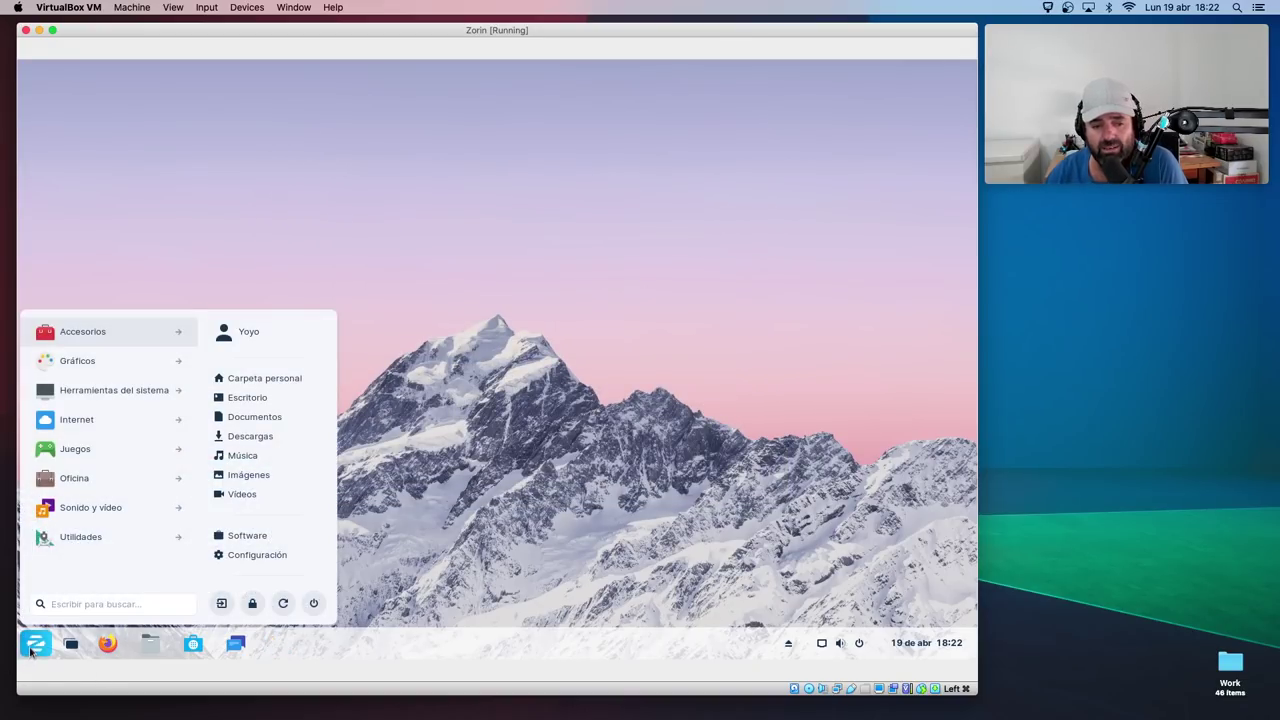
{"action": "left_click", "coordinate": [122, 393]}
{"action": "scroll", "coordinate": [162, 517], "scroll_direction": "down", "scroll_amount": 4}
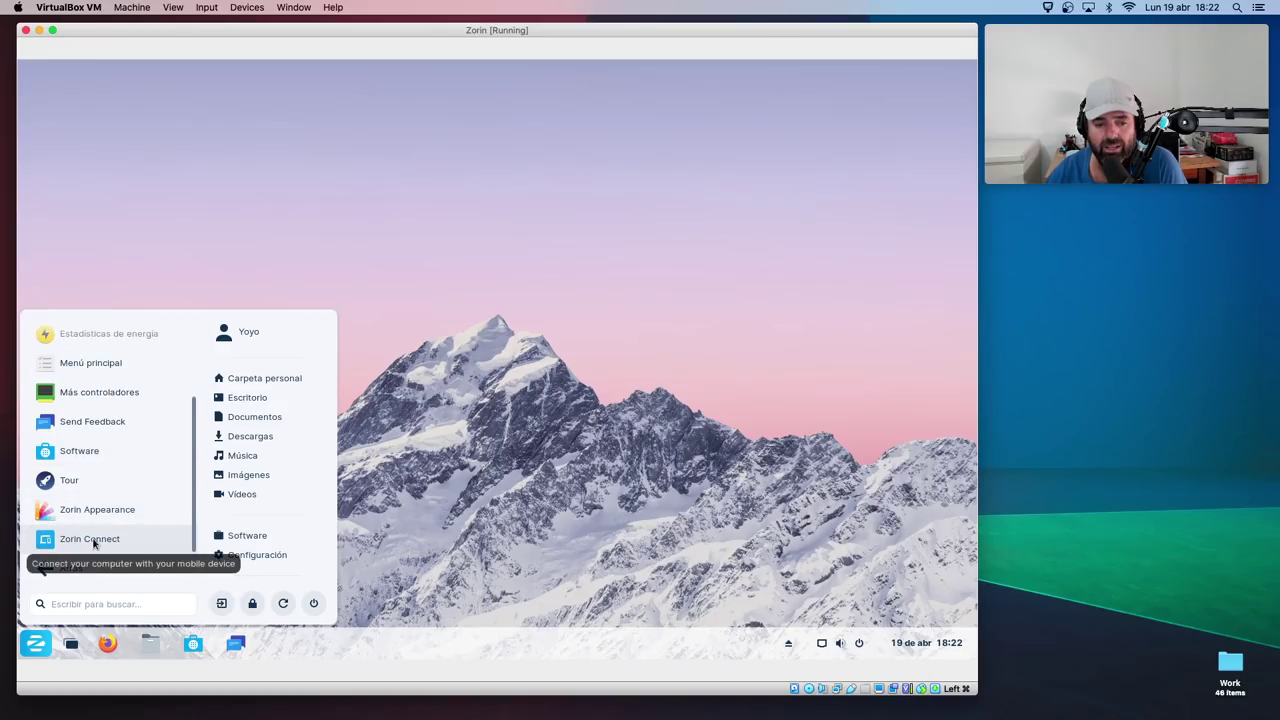
{"action": "left_click", "coordinate": [136, 537]}
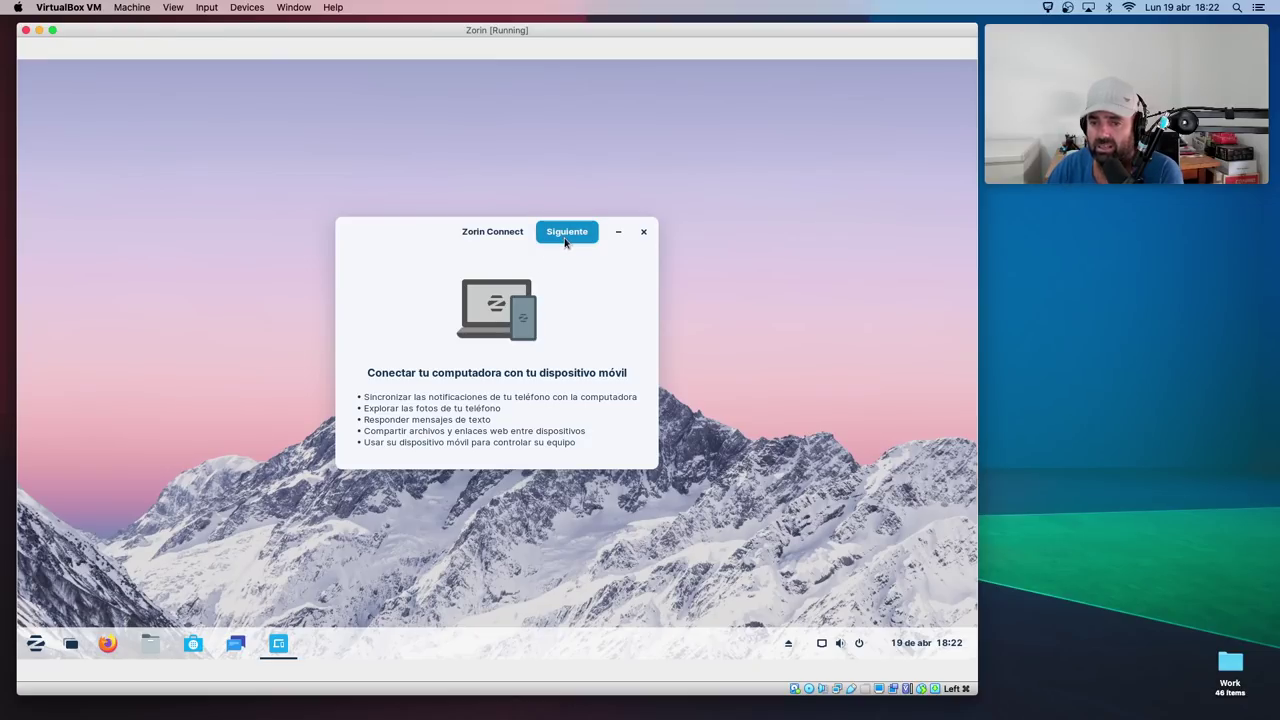
{"action": "left_click", "coordinate": [644, 242]}
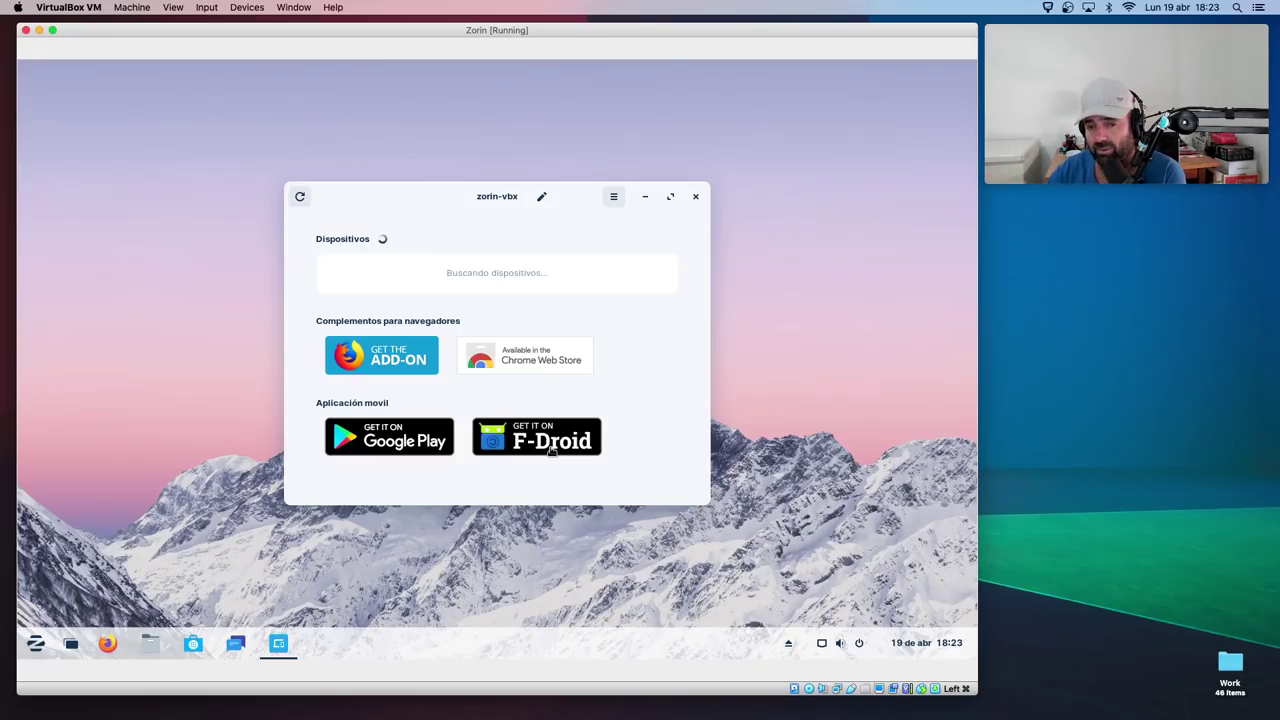
{"action": "left_click", "coordinate": [696, 196]}
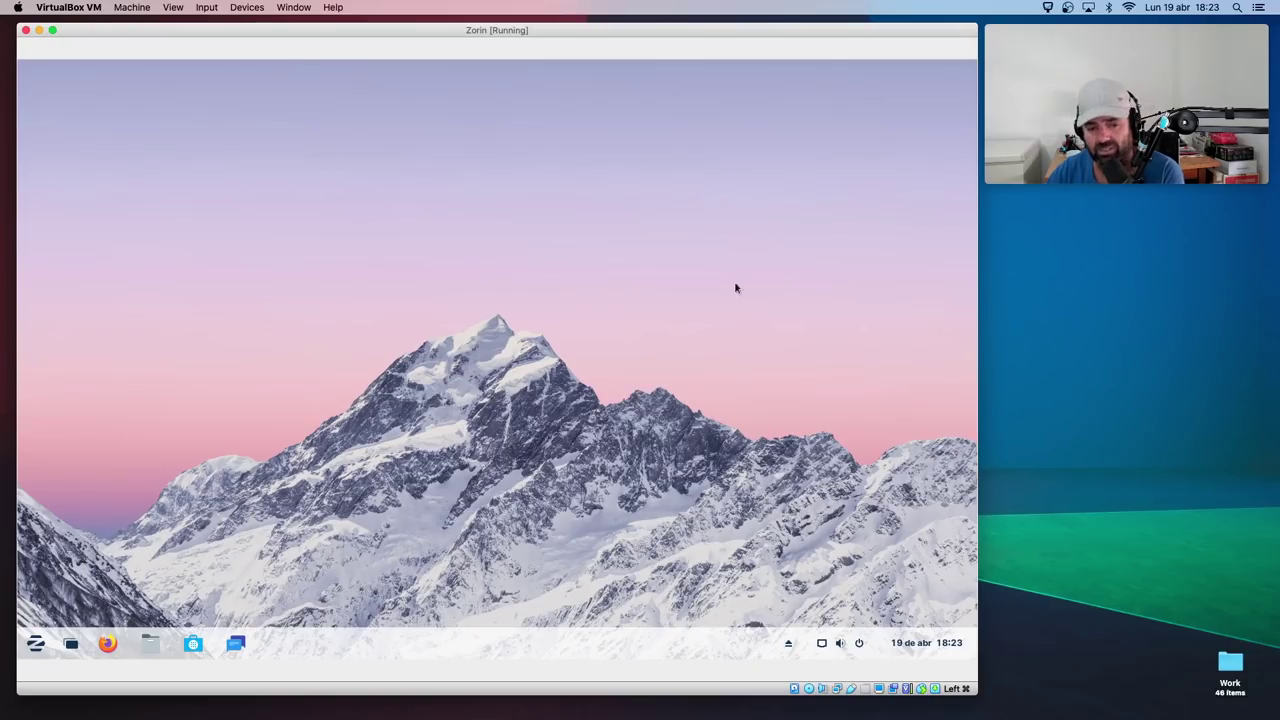
- Look through the installed applications in the Internet, Juegos and Oficina categories
{"action": "left_click", "coordinate": [35, 643]}
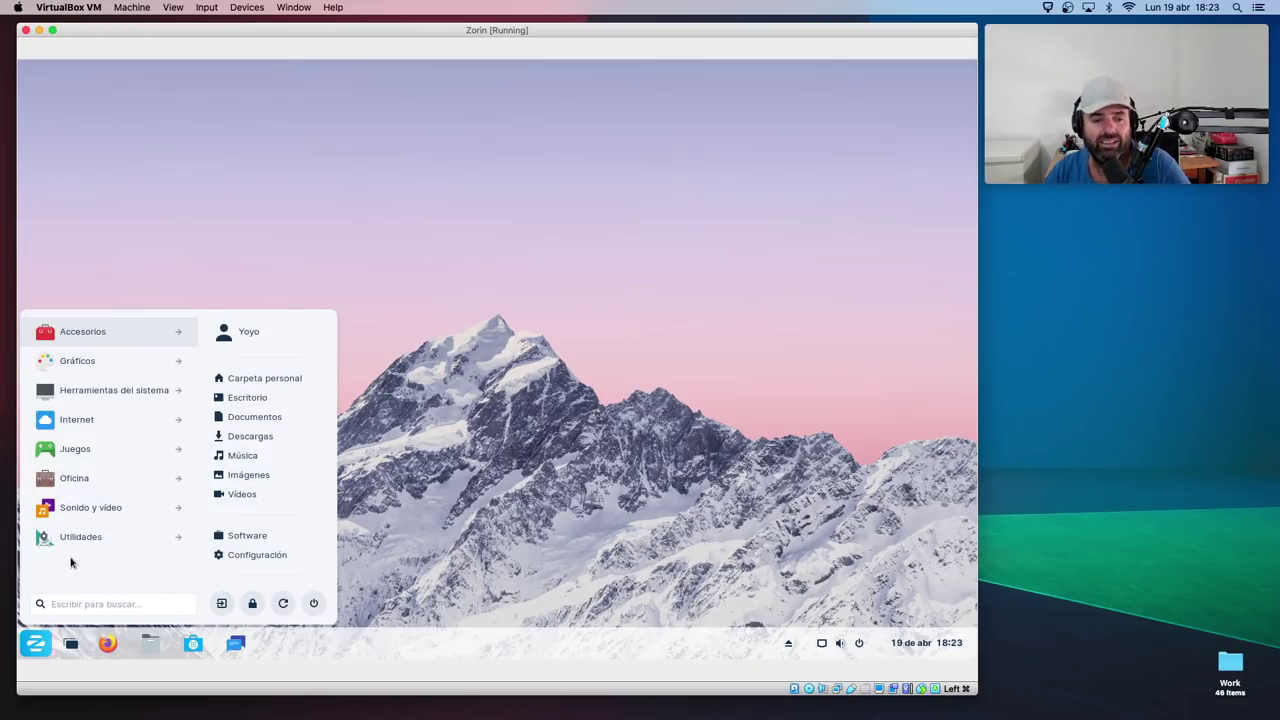
{"action": "left_click", "coordinate": [116, 427]}
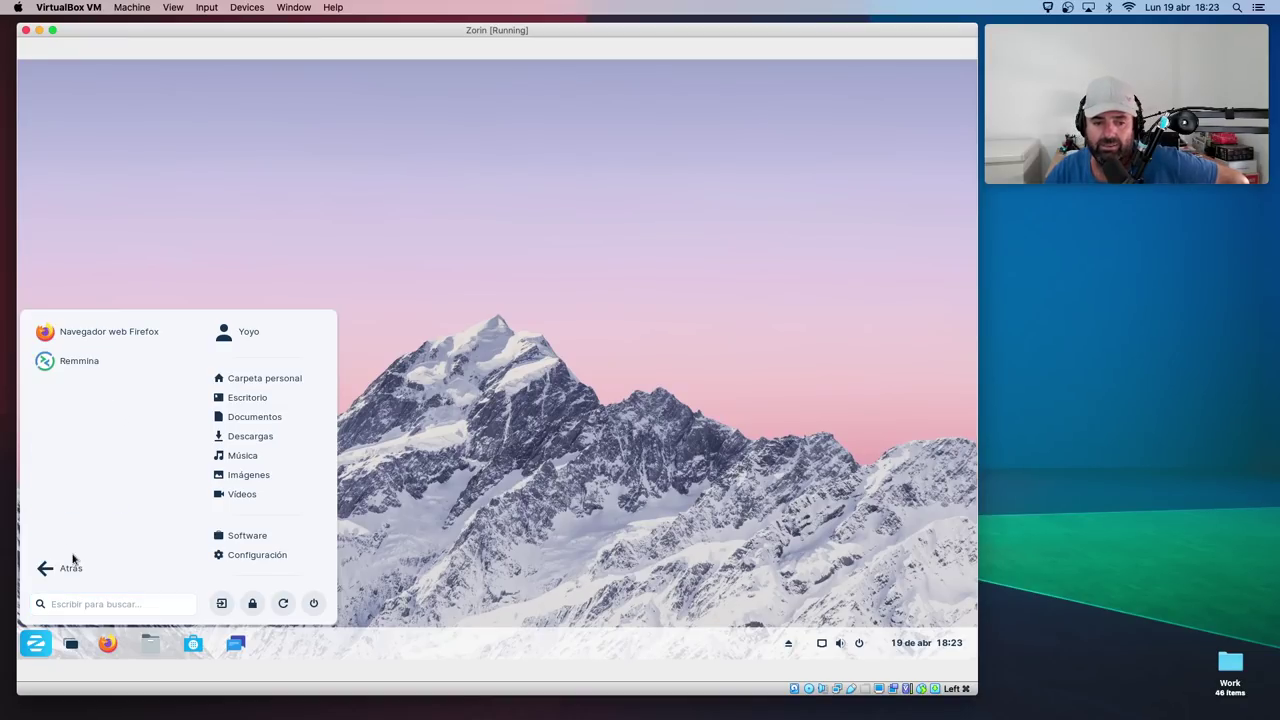
{"action": "left_click", "coordinate": [50, 570]}
{"action": "left_click", "coordinate": [124, 448]}
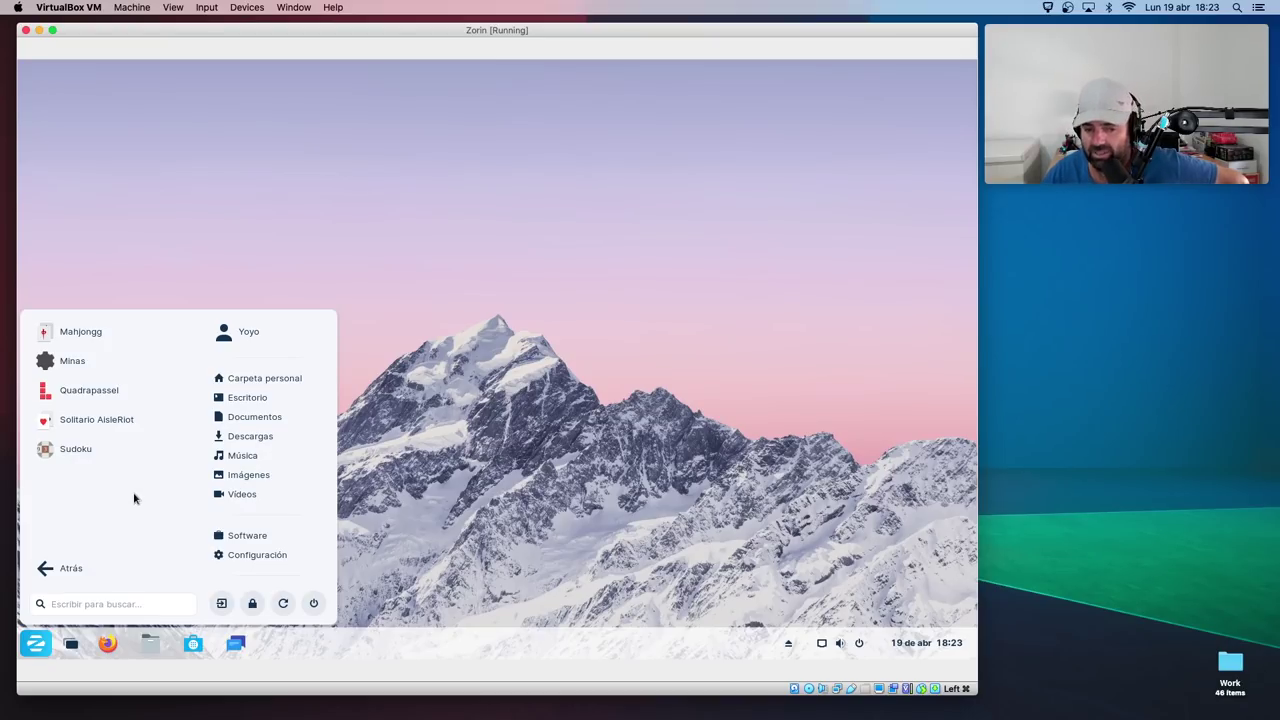
{"action": "left_click", "coordinate": [52, 569]}
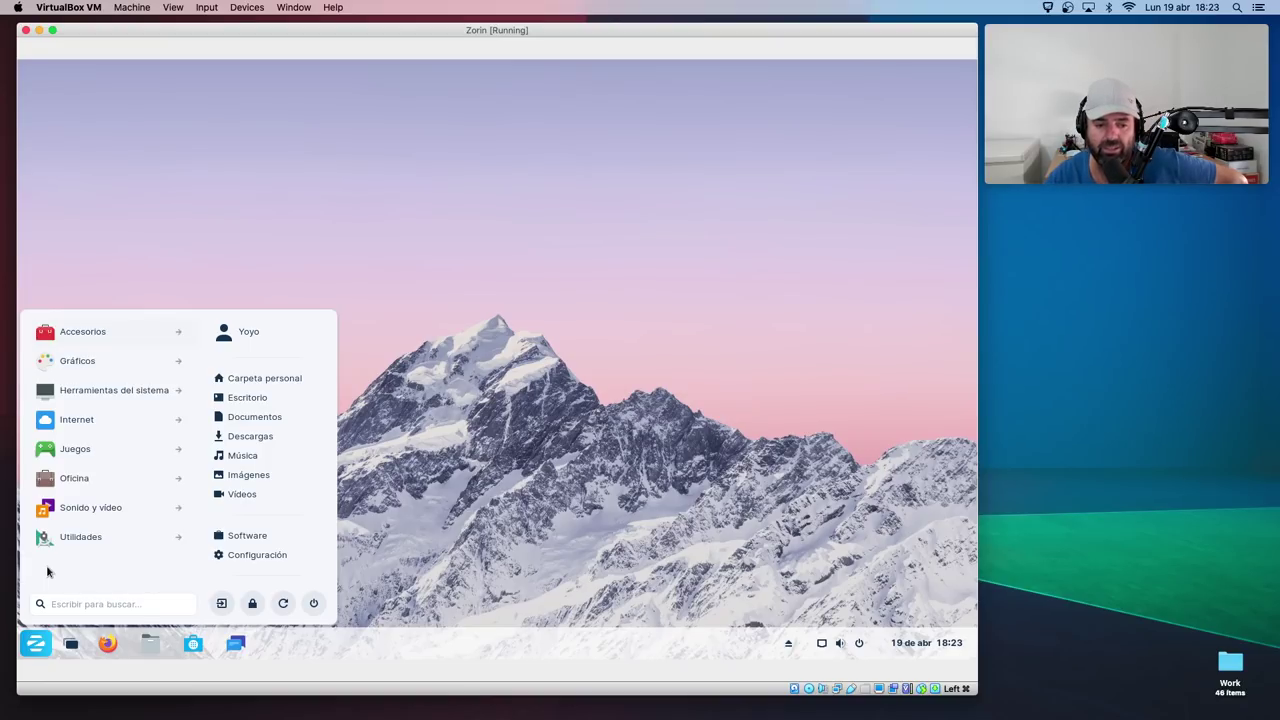
{"action": "left_click", "coordinate": [114, 482]}
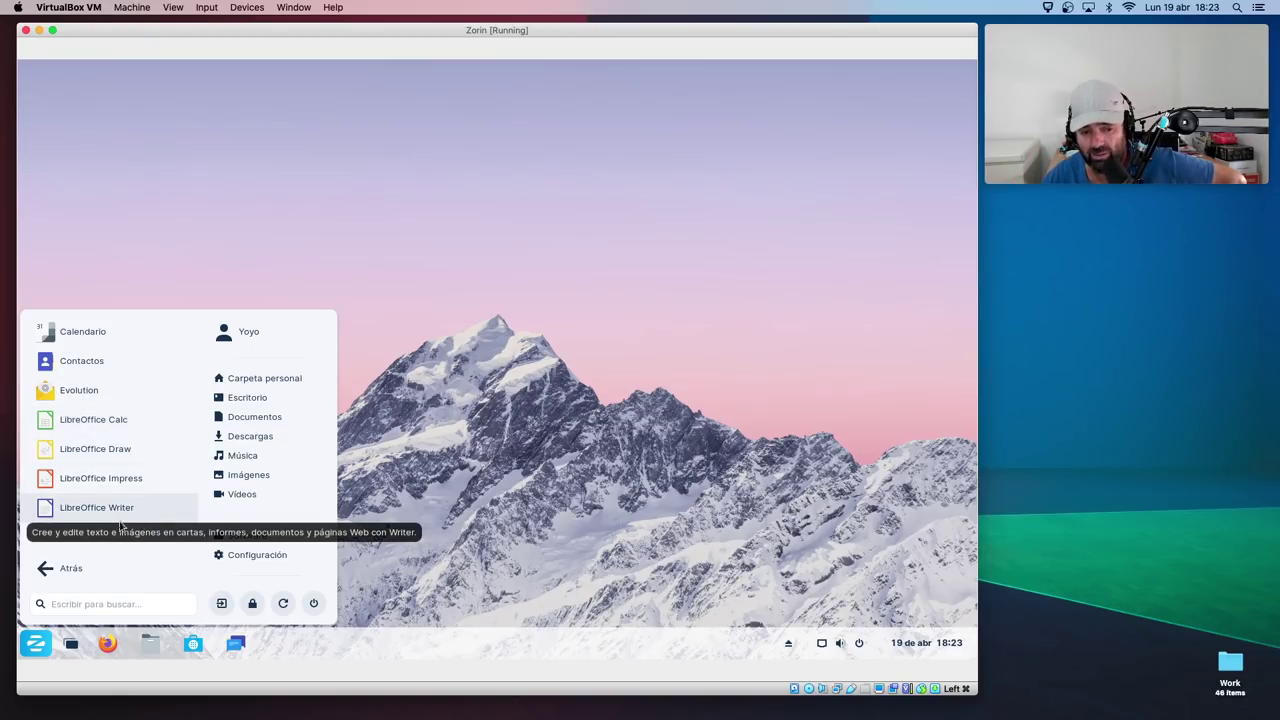
{"action": "left_click", "coordinate": [50, 568]}
- Look through the Utilidades applications, launch Terminal, and reposition and enlarge its window
{"action": "left_click", "coordinate": [102, 544]}
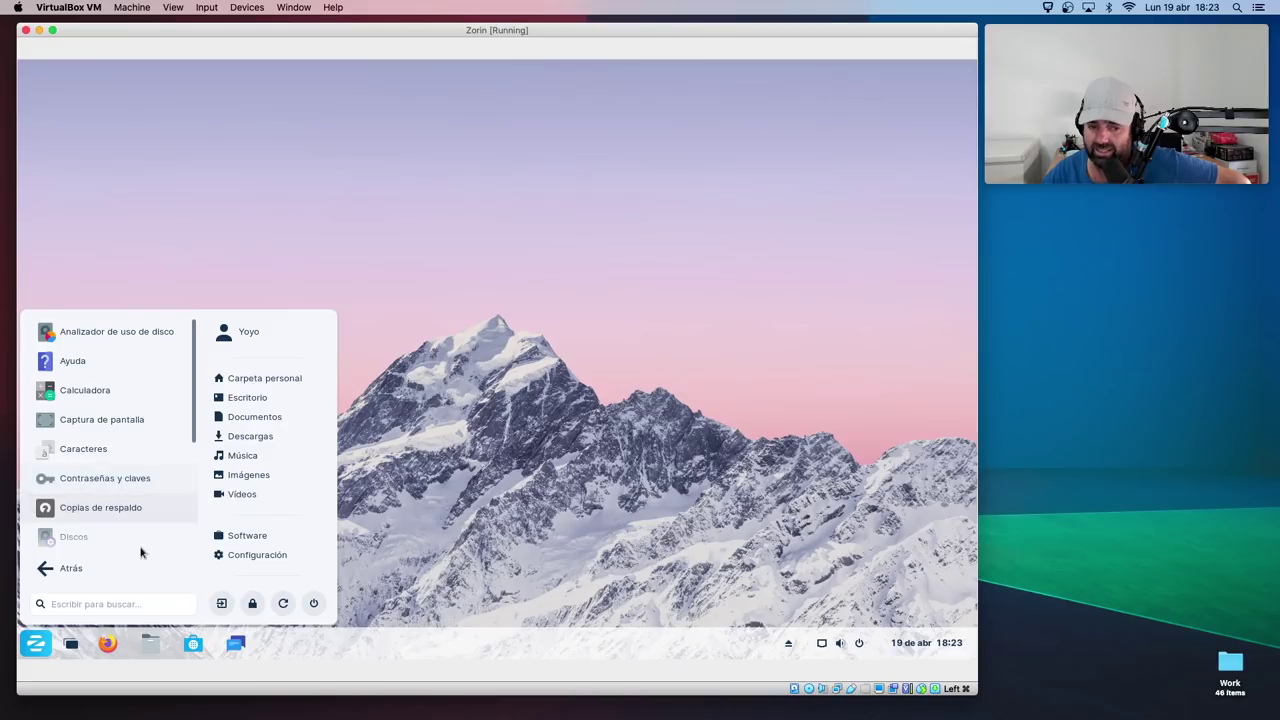
{"action": "scroll", "coordinate": [143, 505], "scroll_direction": "down", "scroll_amount": 3}
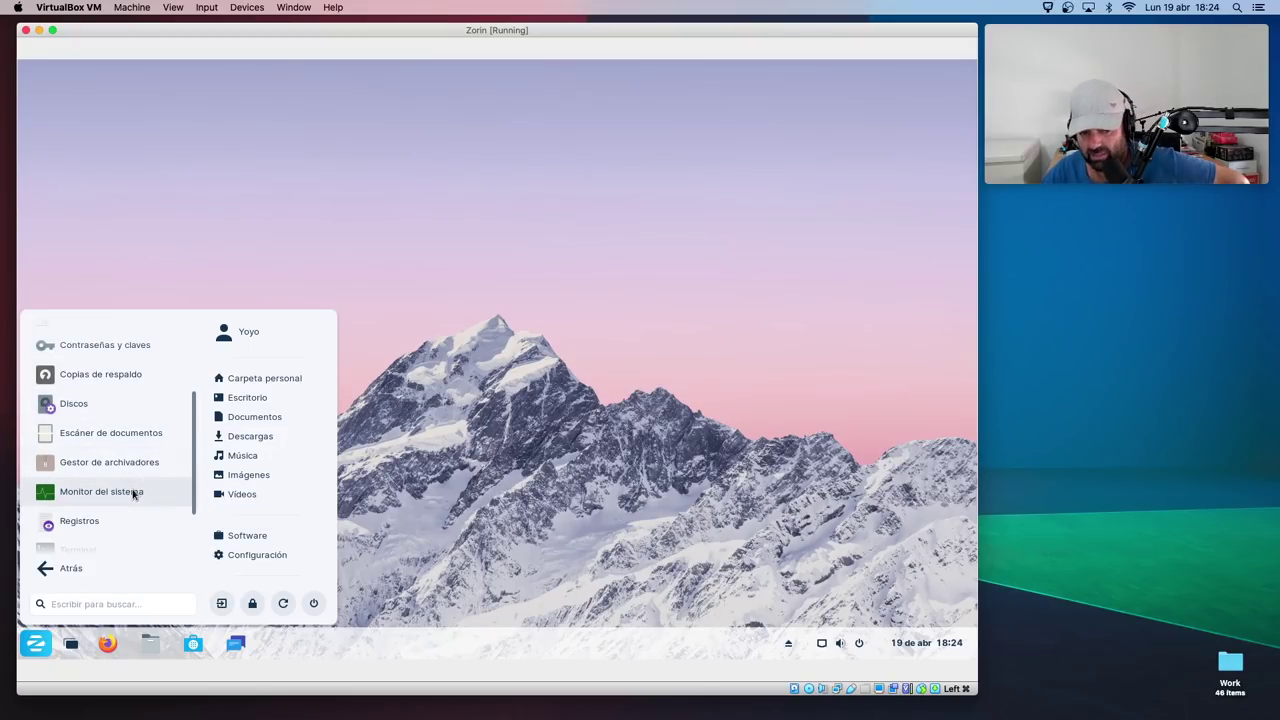
{"action": "scroll", "coordinate": [137, 510], "scroll_direction": "down", "scroll_amount": 1}
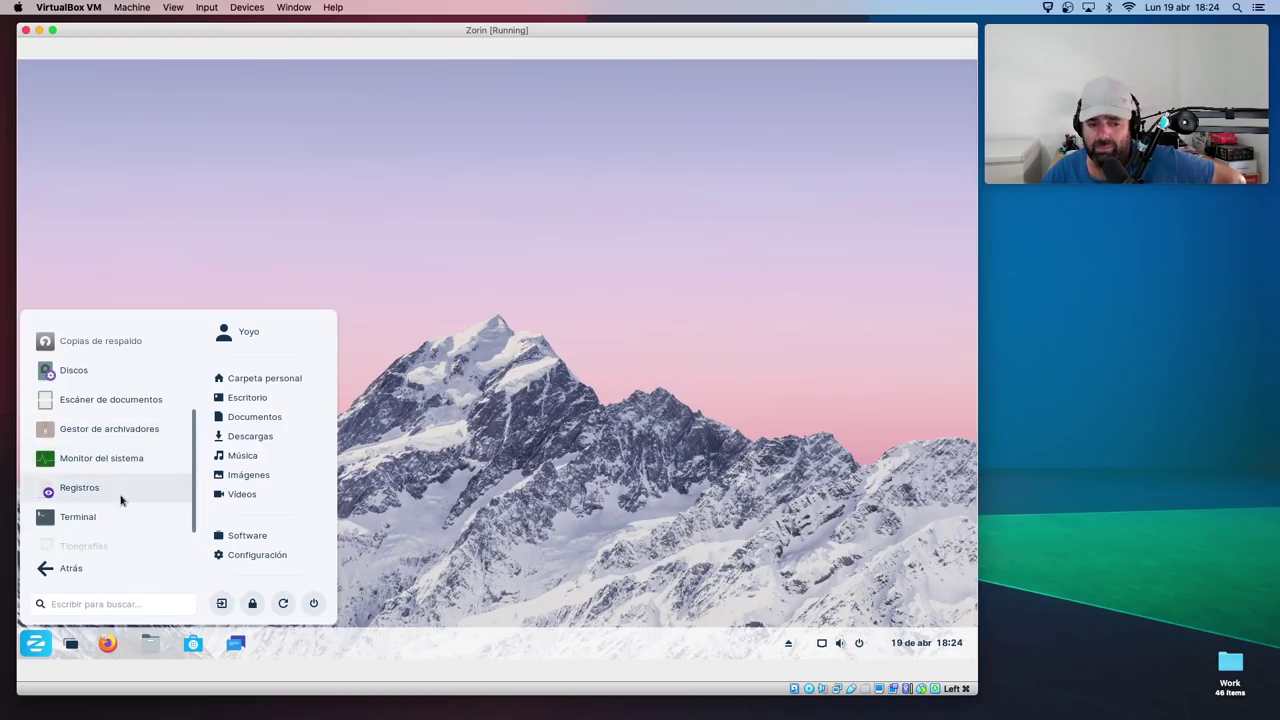
{"action": "left_click", "coordinate": [86, 517]}
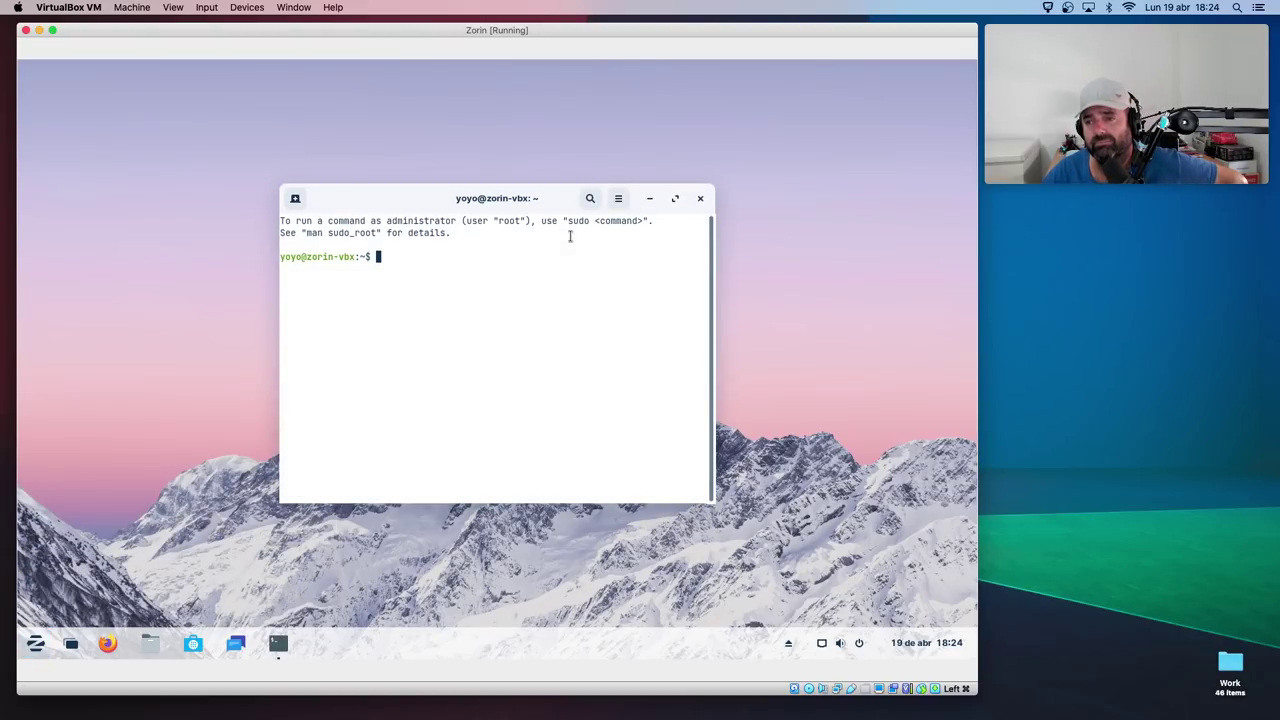
{"action": "left_click_drag", "start_coordinate": [503, 200], "coordinate": [353, 159]}
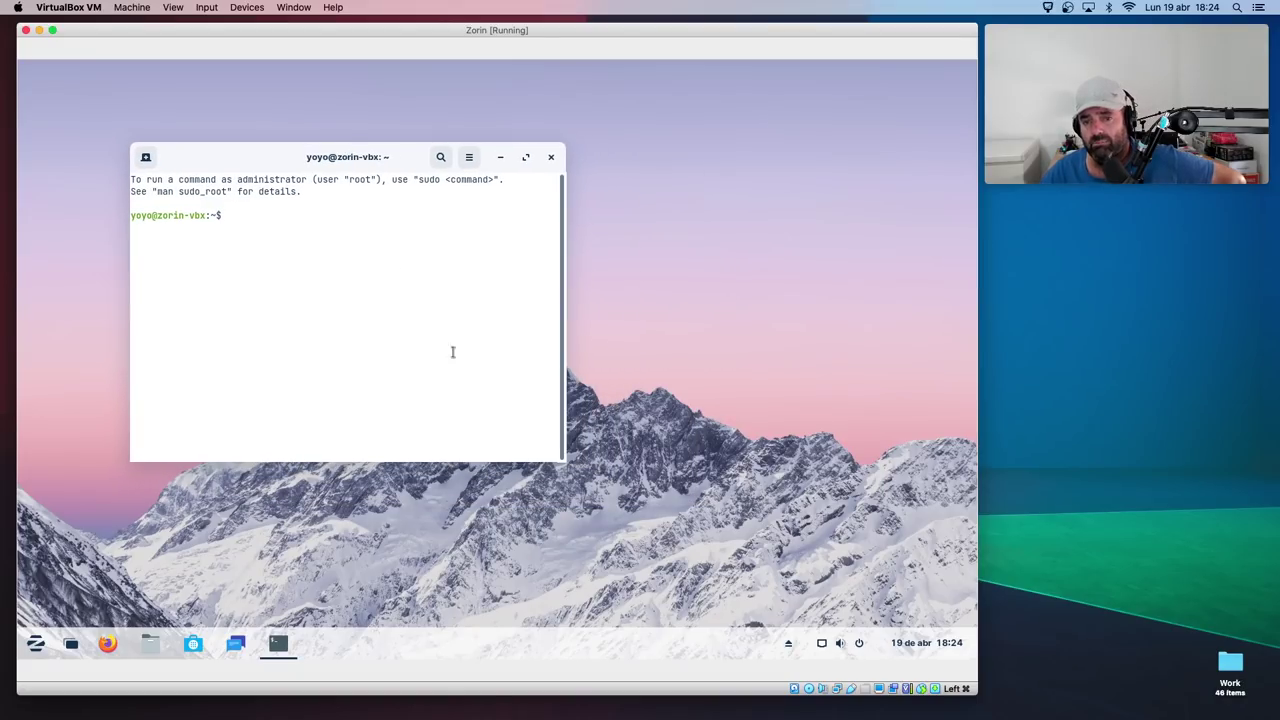
{"action": "left_click_drag", "start_coordinate": [562, 464], "coordinate": [890, 572]}
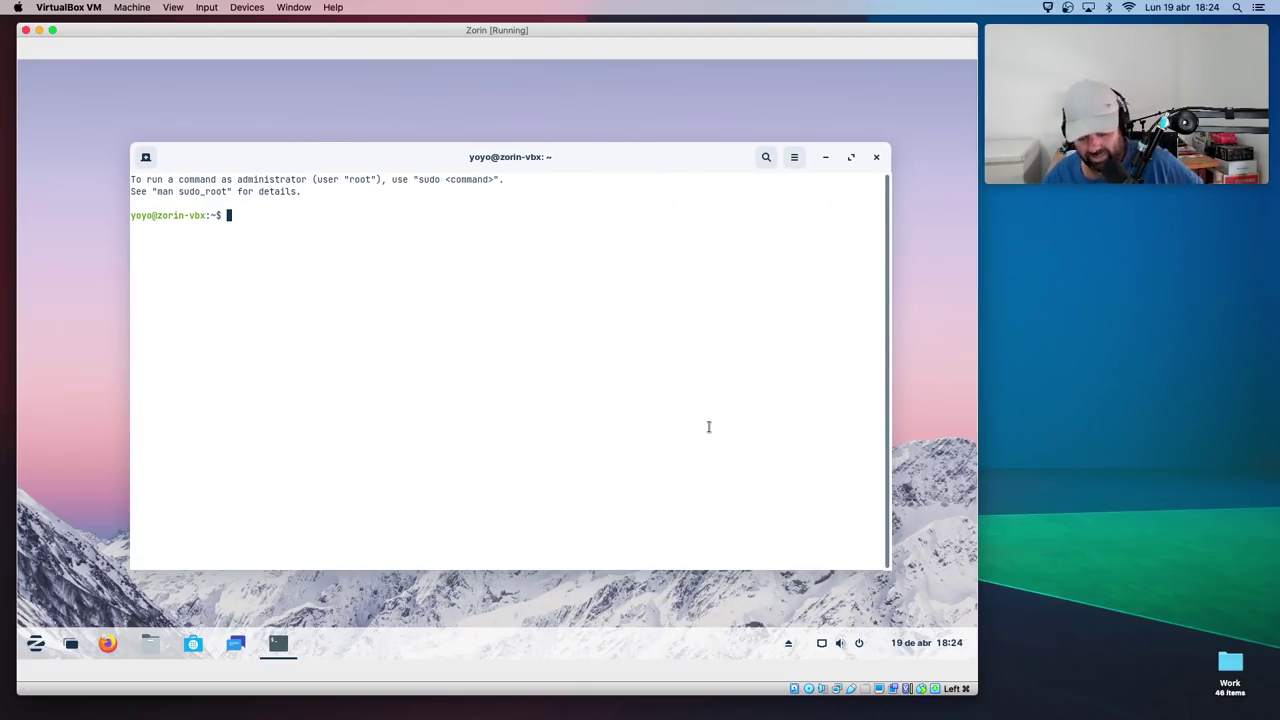
- Refresh the package lists with sudo apt update, entering the account password
{"action": "type", "text": "sudo ap"}
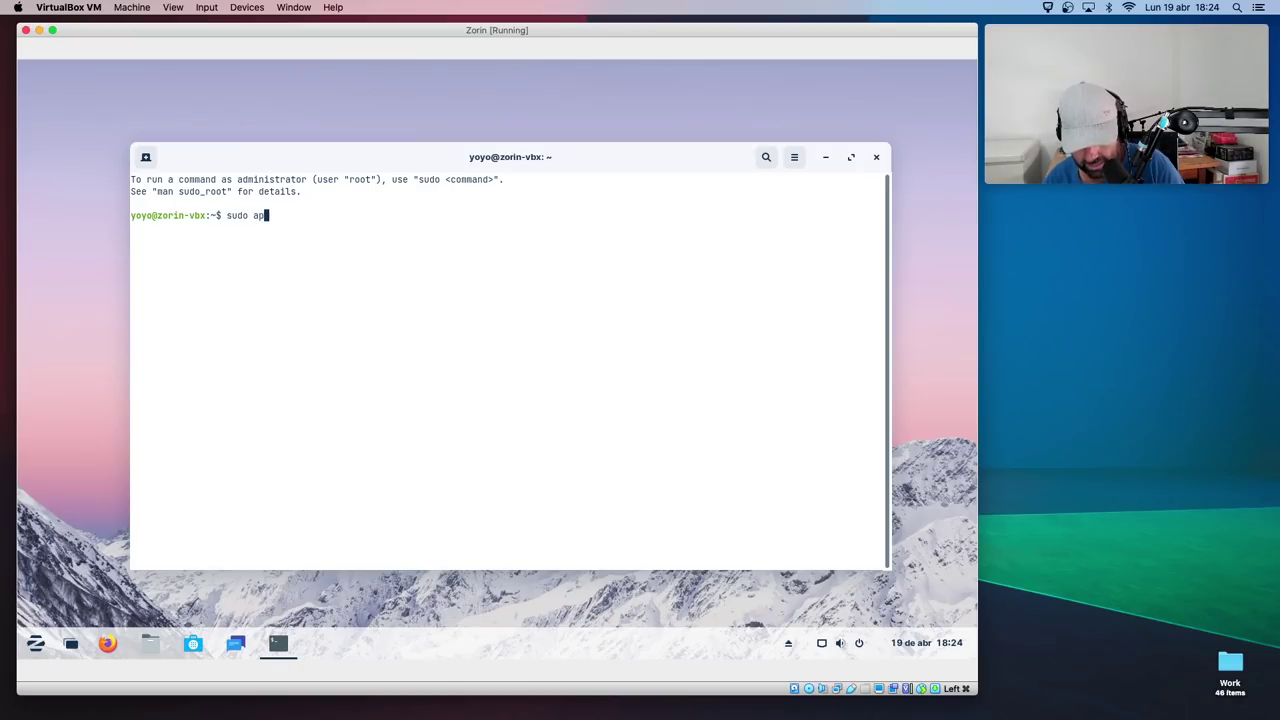
{"action": "type", "text": "t update"}
{"action": "key", "text": "Return"}
{"action": "type", "text": "*******"}
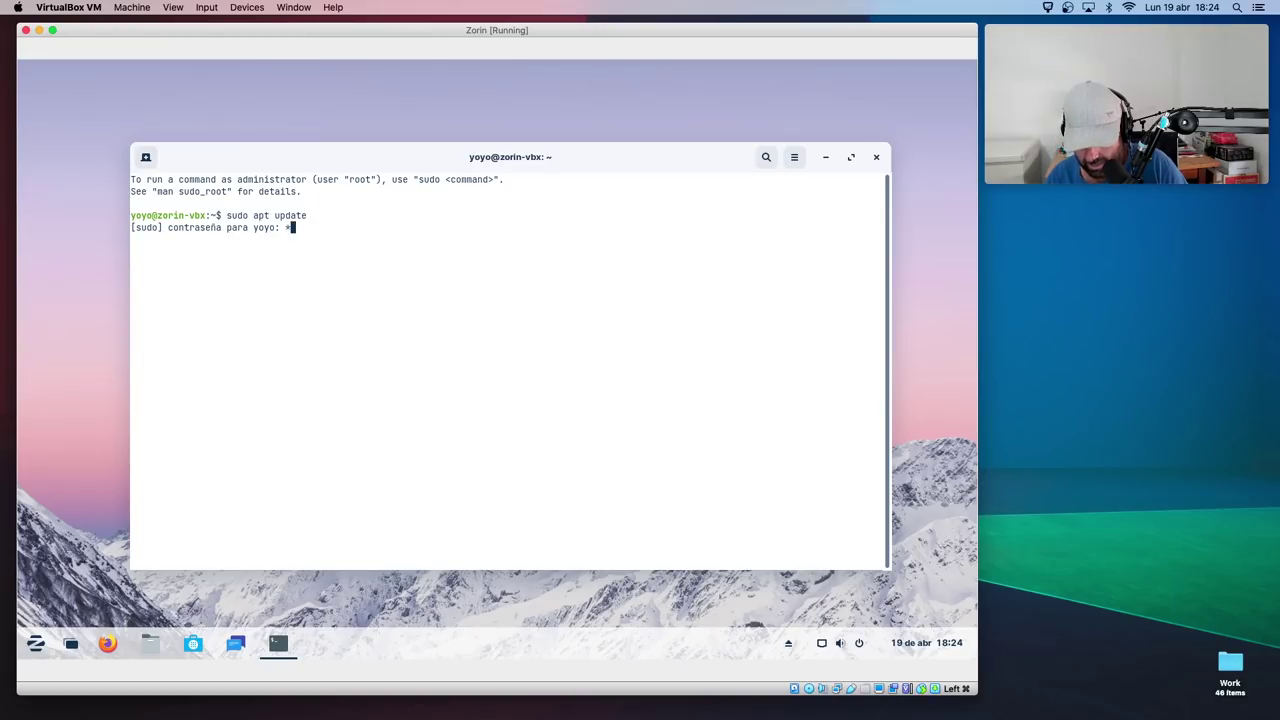
{"action": "type", "text": "*"}
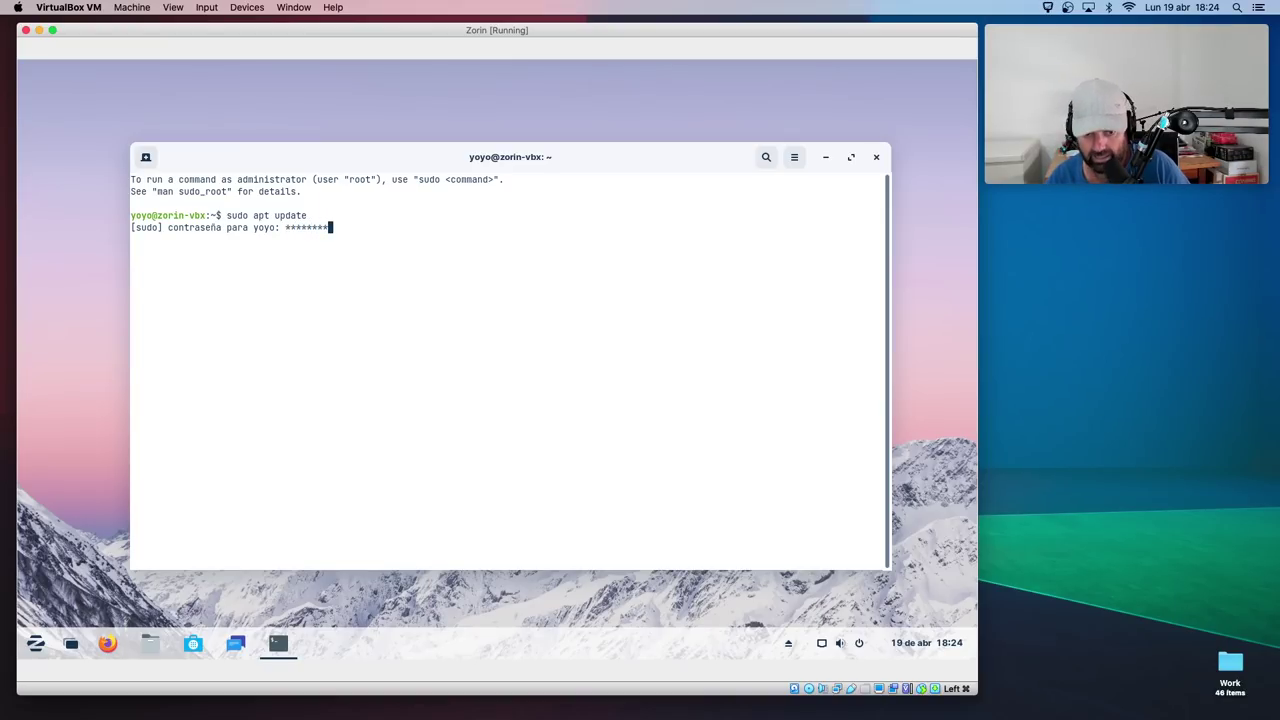
{"action": "key", "text": "Return"}
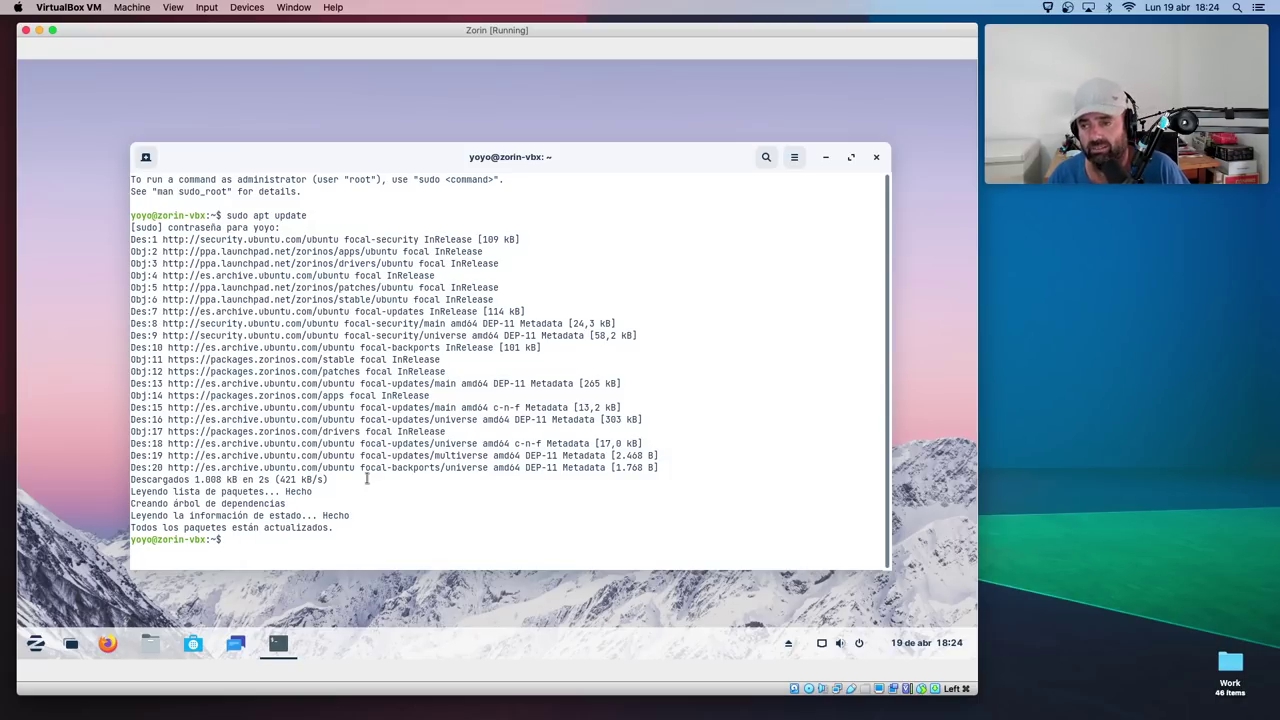
- Run sudo apt upgrade to check for package upgrades and close the terminal
{"action": "type", "text": "sudo ap"}
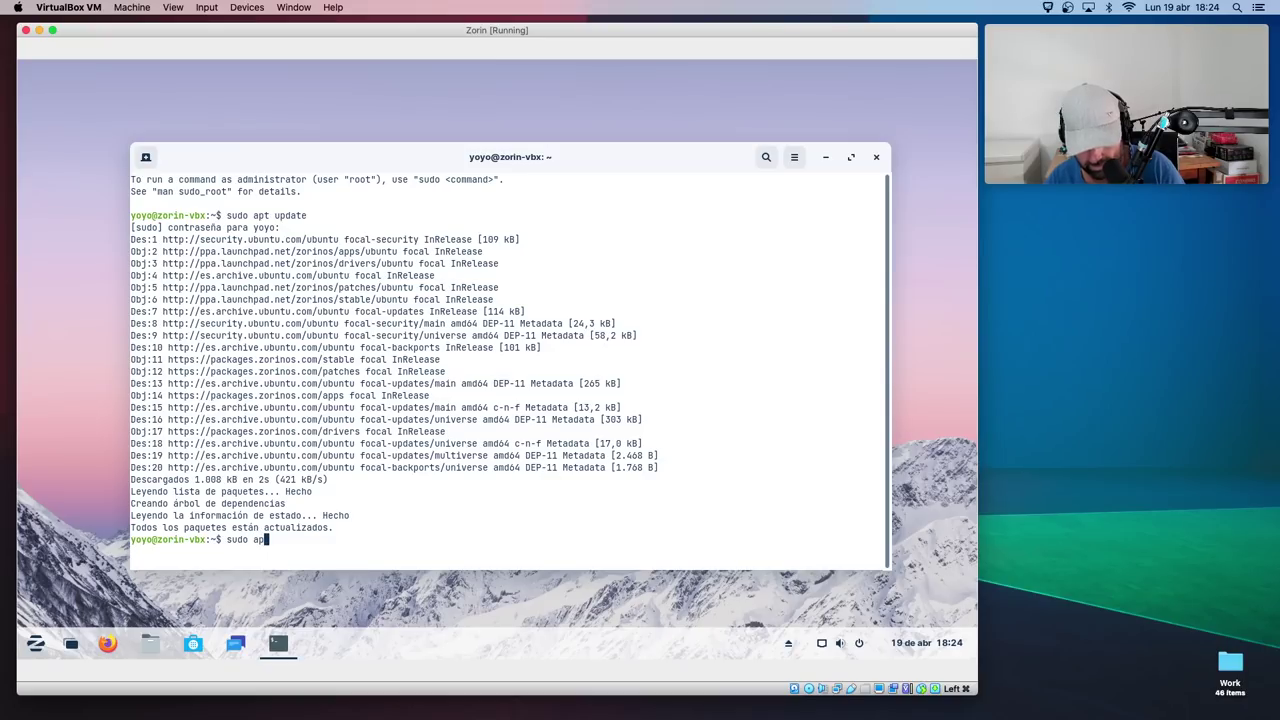
{"action": "type", "text": "t upgrade"}
{"action": "key", "text": "Return"}
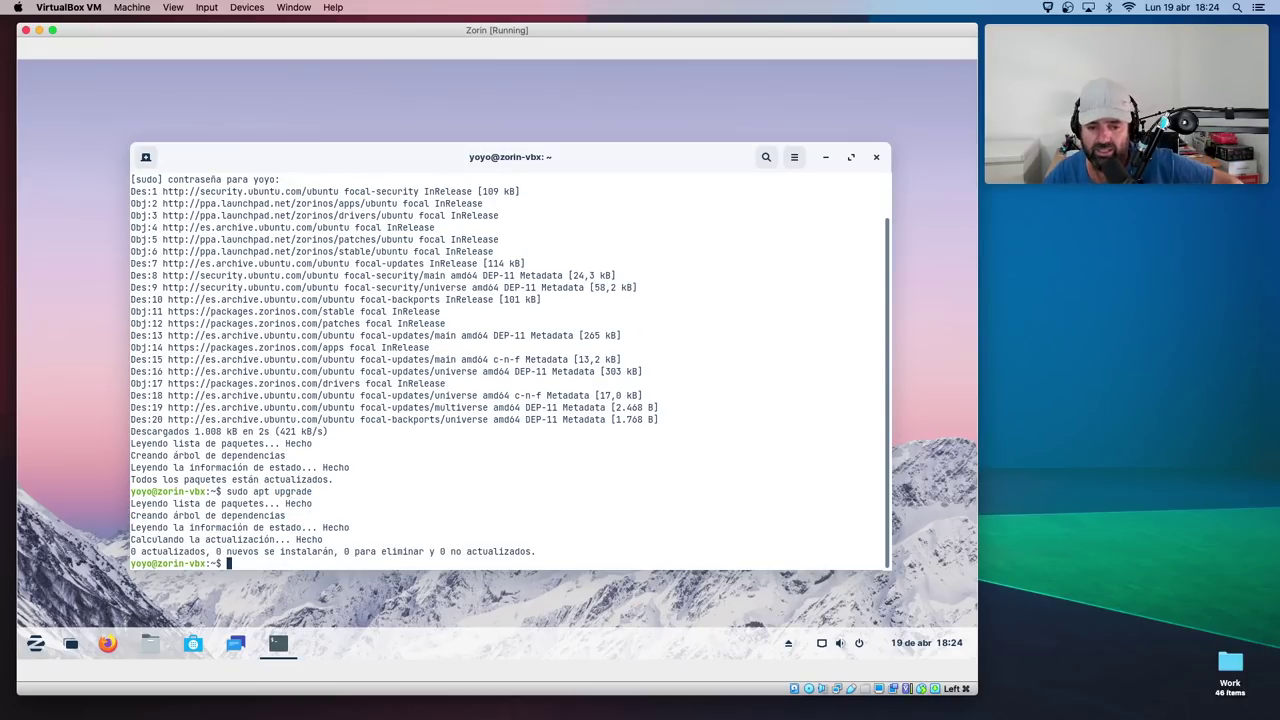
{"action": "left_click_drag", "start_coordinate": [631, 154], "coordinate": [602, 138]}
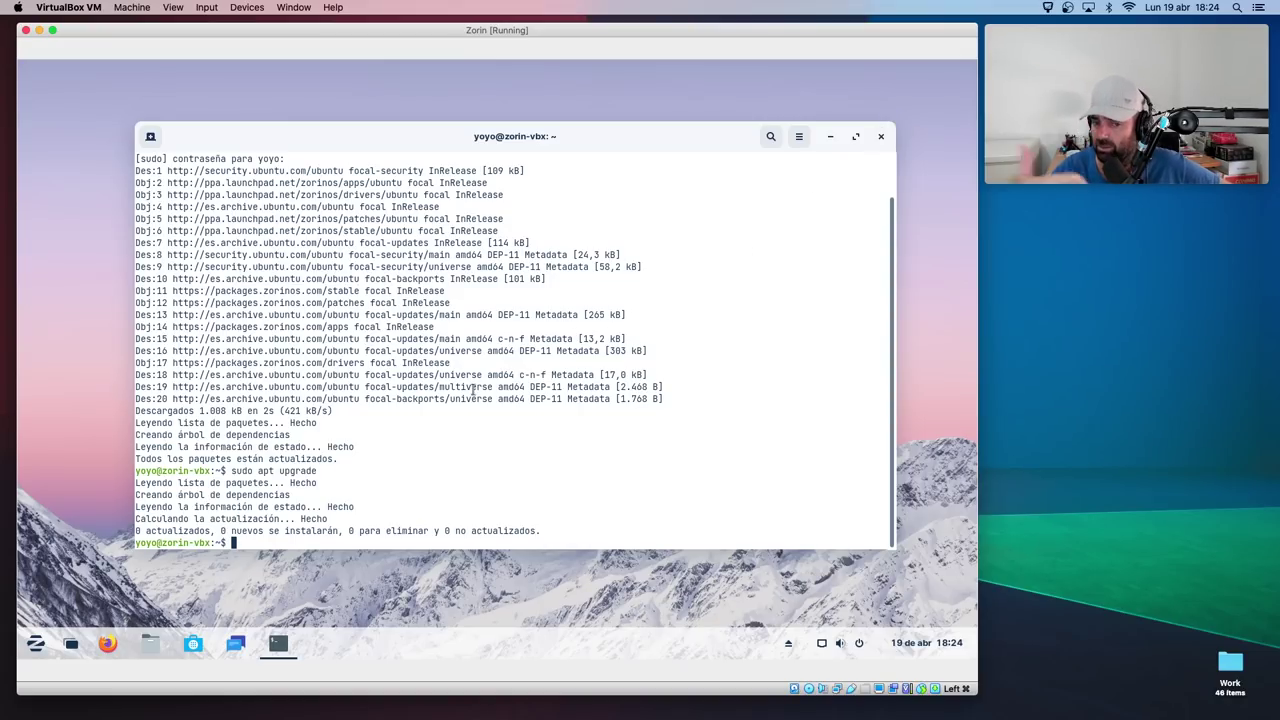
{"action": "left_click", "coordinate": [881, 136]}
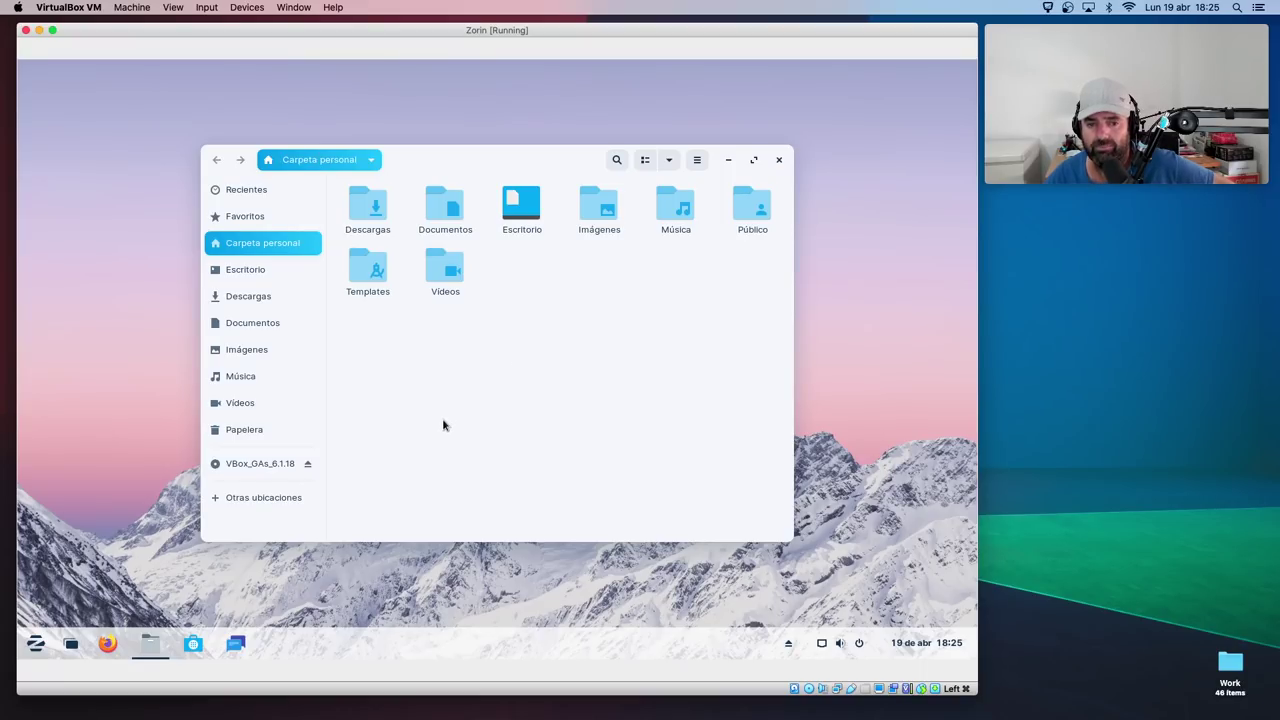
- In the file manager, go to Otras ubicaciones and open the etc/apt folder of Equipo
{"action": "left_click", "coordinate": [236, 497]}
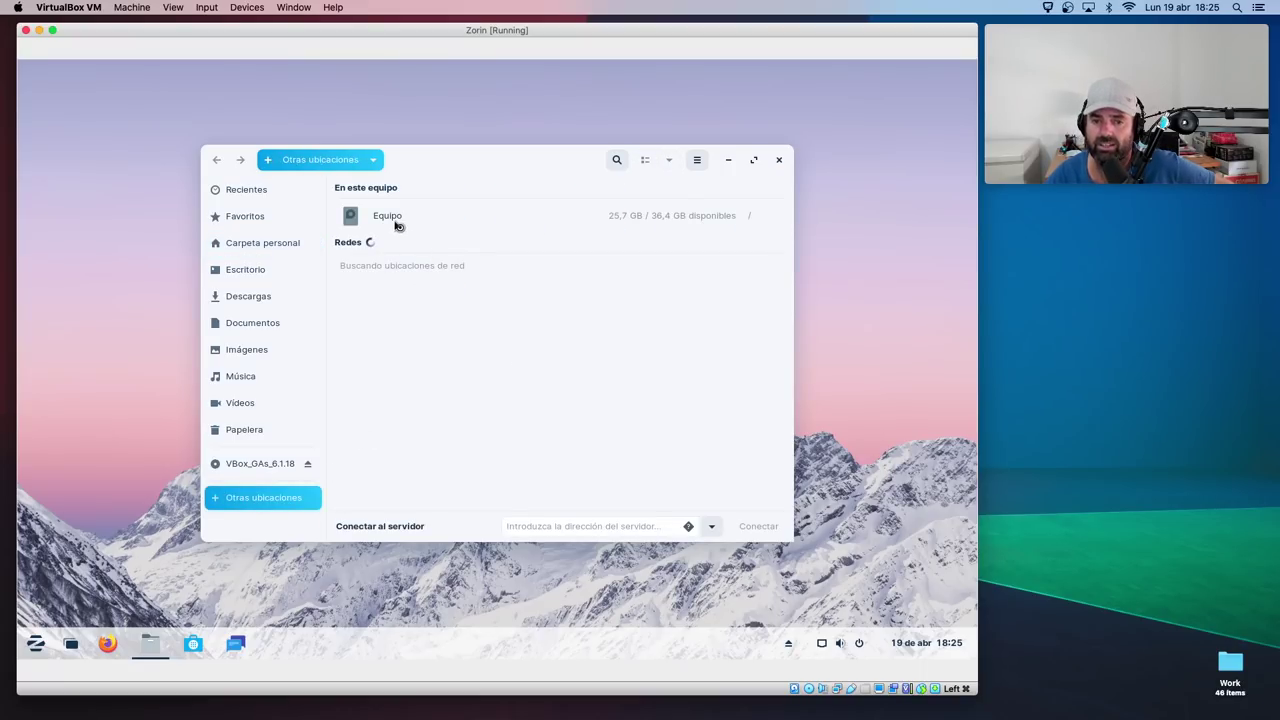
{"action": "left_click", "coordinate": [390, 217]}
{"action": "double_click", "coordinate": [662, 215]}
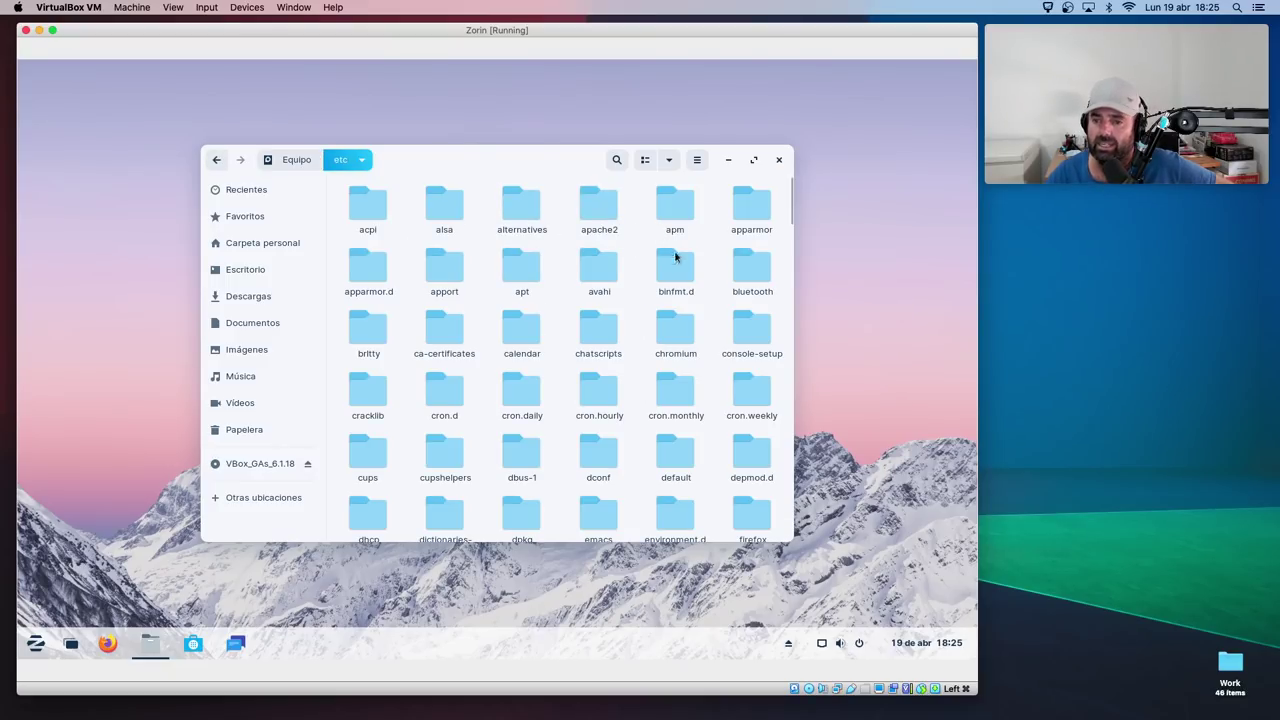
{"action": "double_click", "coordinate": [518, 293]}
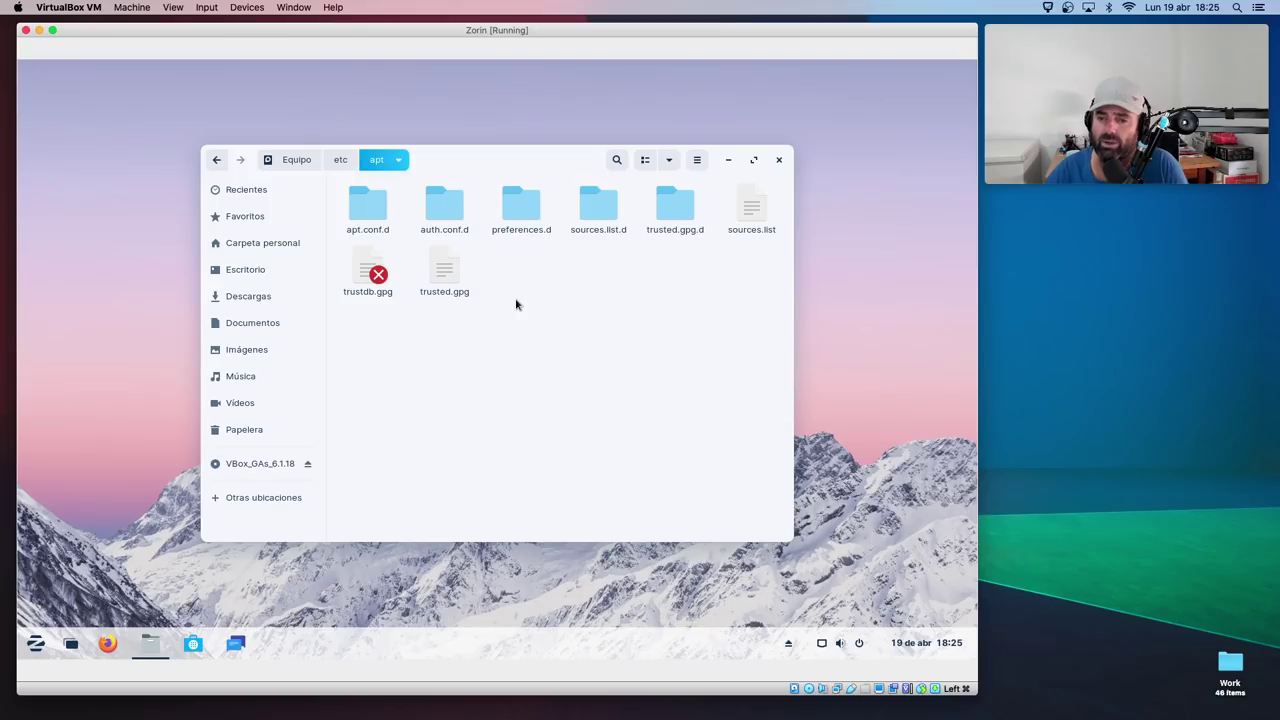
- Open the sources.list file with Editor de textos, chosen from the full list of applications
{"action": "right_click", "coordinate": [753, 232]}
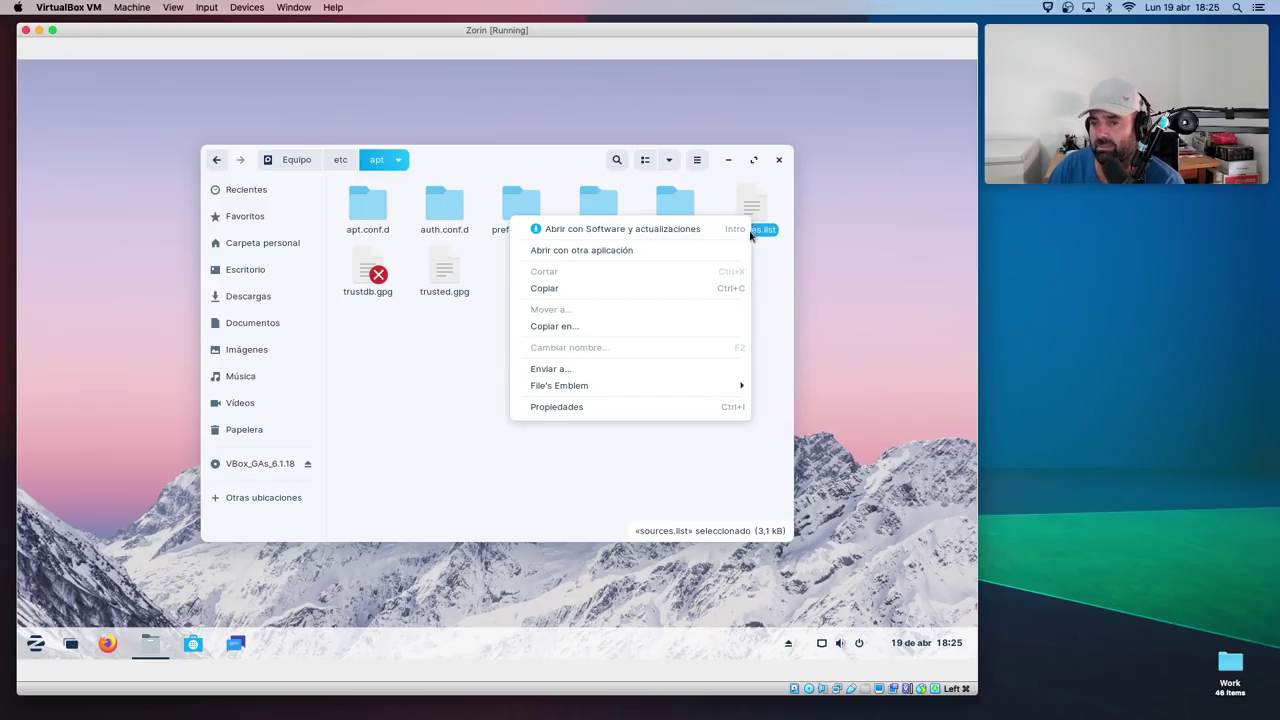
{"action": "left_click", "coordinate": [648, 252]}
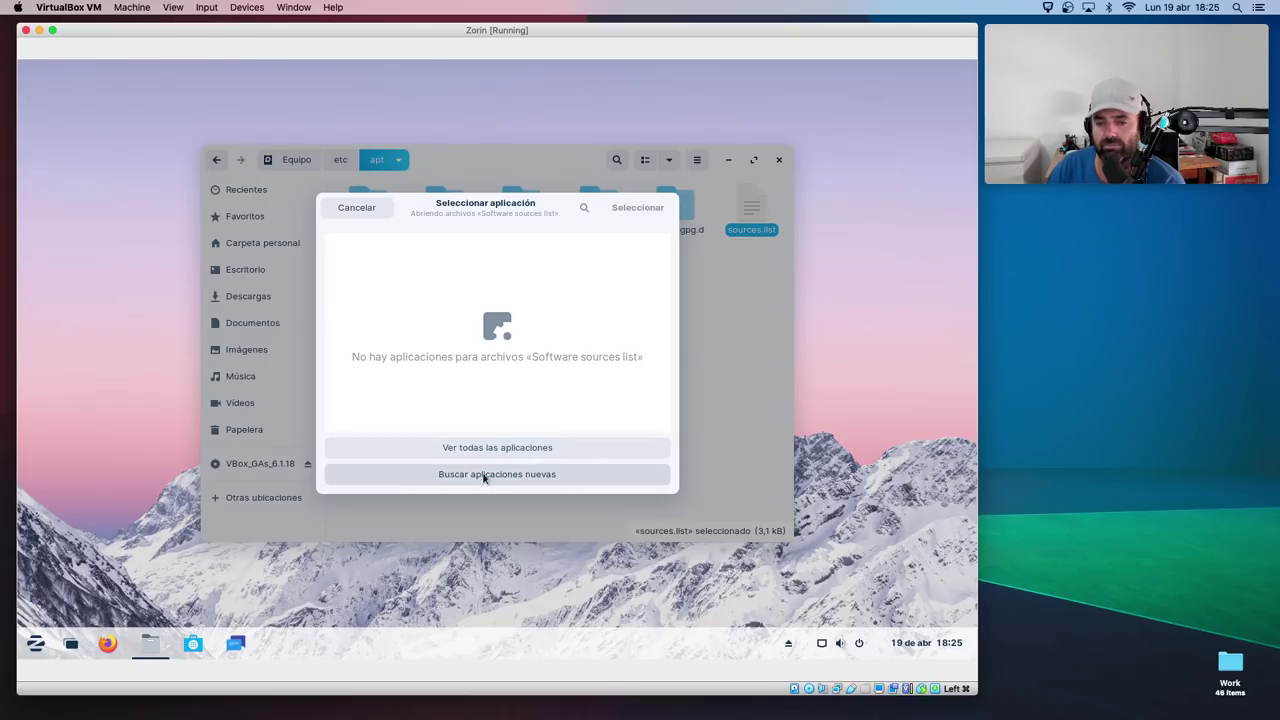
{"action": "left_click", "coordinate": [508, 449]}
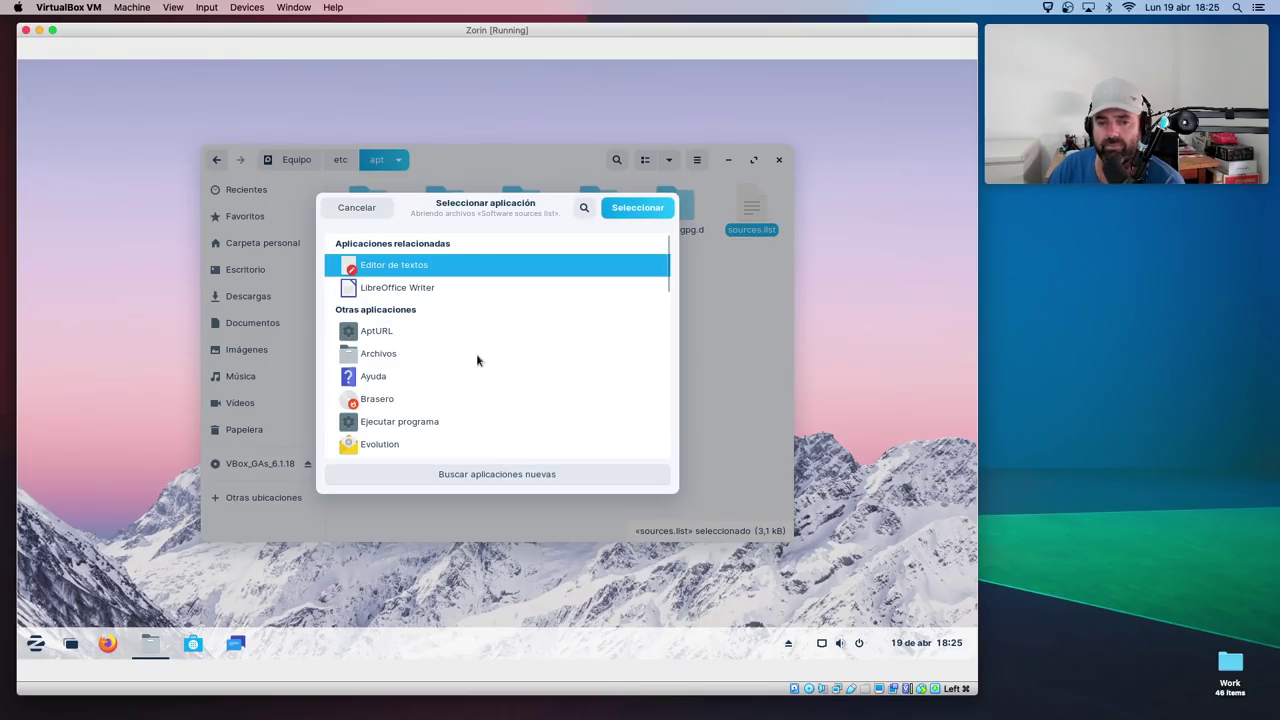
{"action": "scroll", "coordinate": [452, 373], "scroll_direction": "down", "scroll_amount": 5}
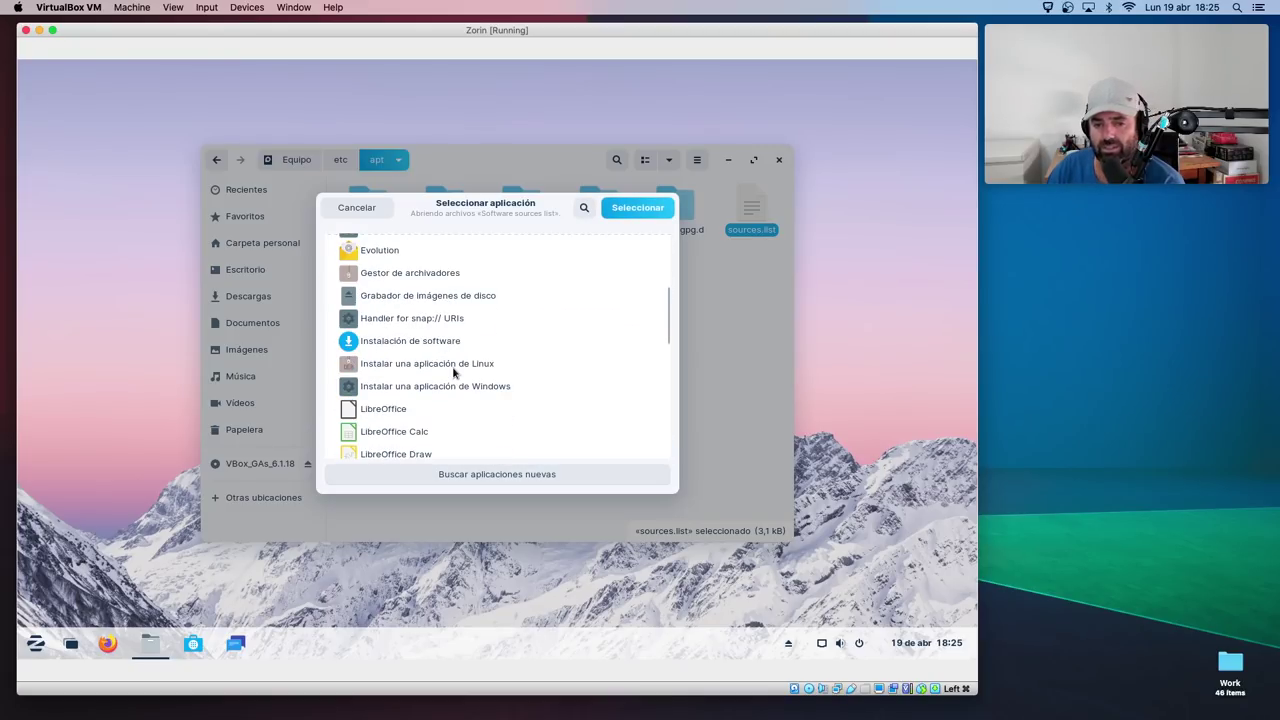
{"action": "scroll", "coordinate": [545, 385], "scroll_direction": "down", "scroll_amount": 8}
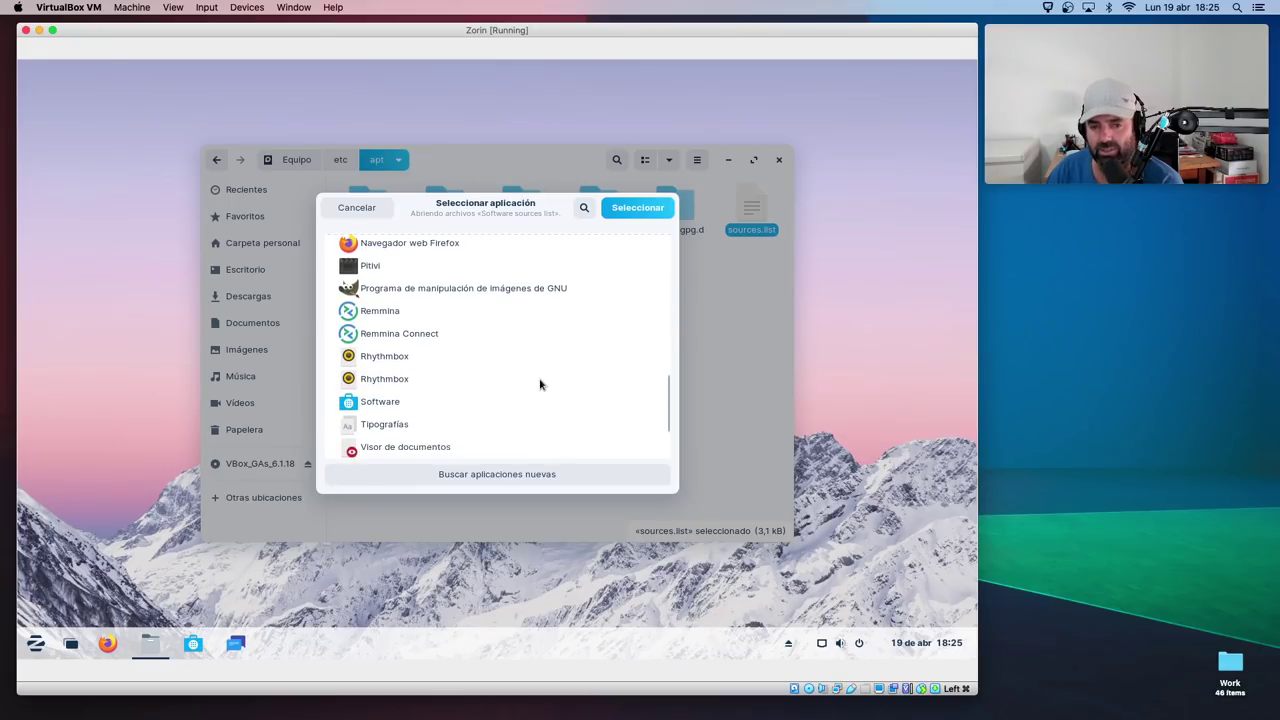
{"action": "scroll", "coordinate": [538, 383], "scroll_direction": "up", "scroll_amount": 6}
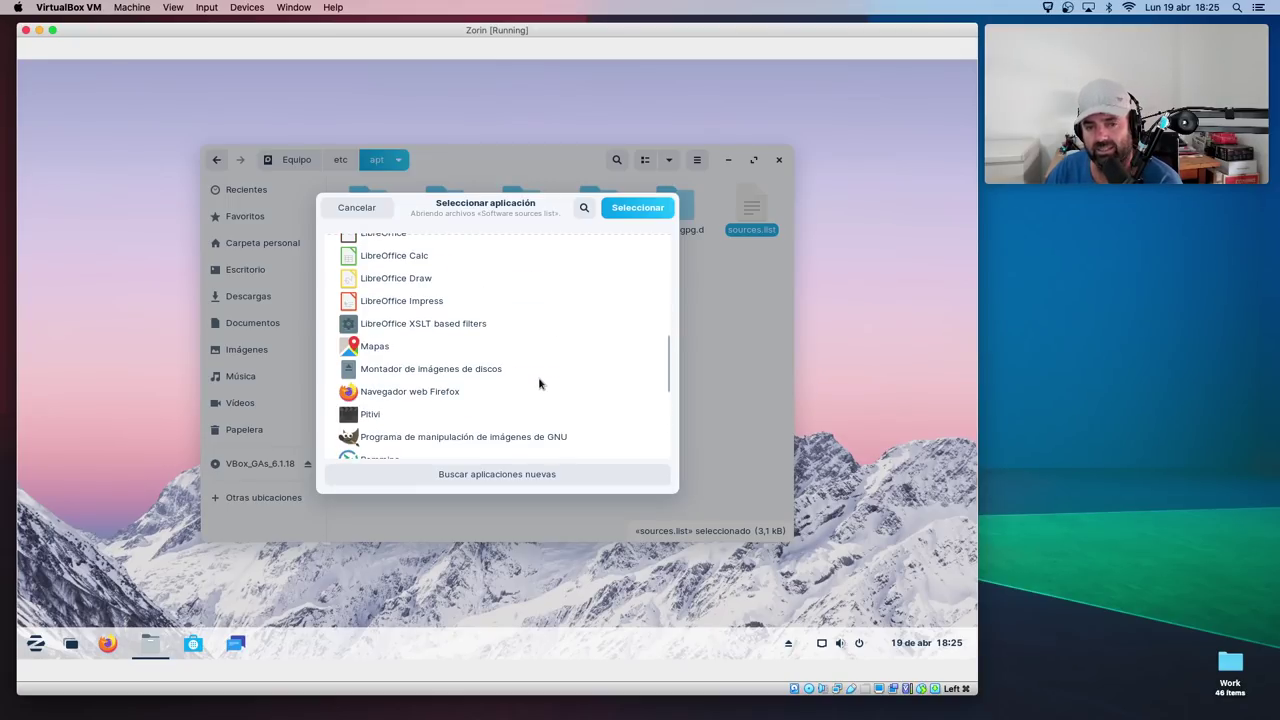
{"action": "scroll", "coordinate": [538, 383], "scroll_direction": "down", "scroll_amount": 5}
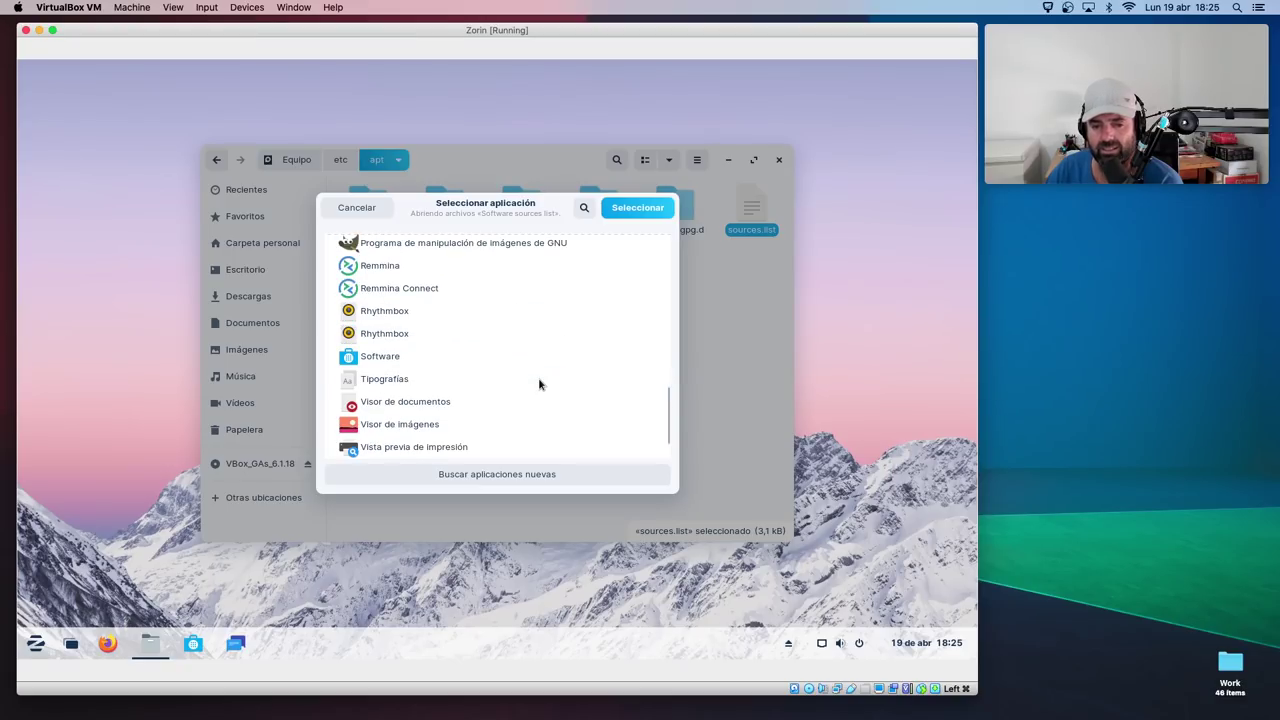
{"action": "scroll", "coordinate": [538, 383], "scroll_direction": "down", "scroll_amount": 2}
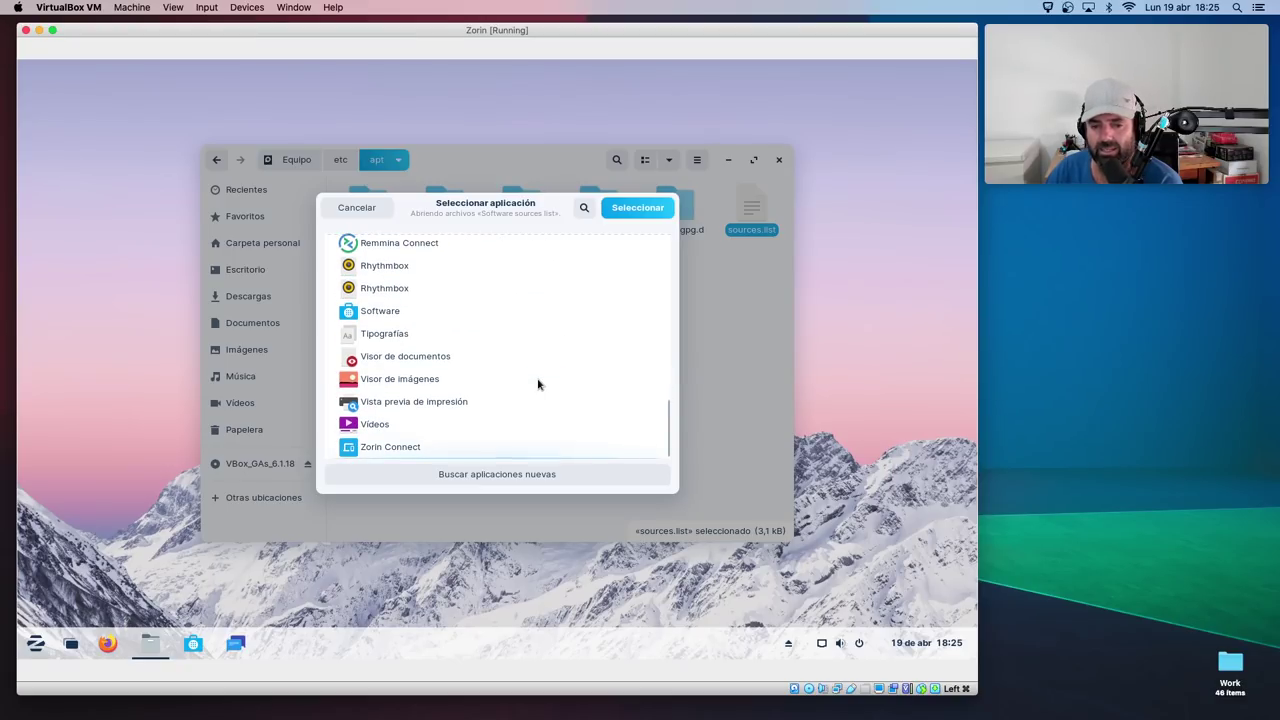
{"action": "scroll", "coordinate": [538, 384], "scroll_direction": "up", "scroll_amount": 2}
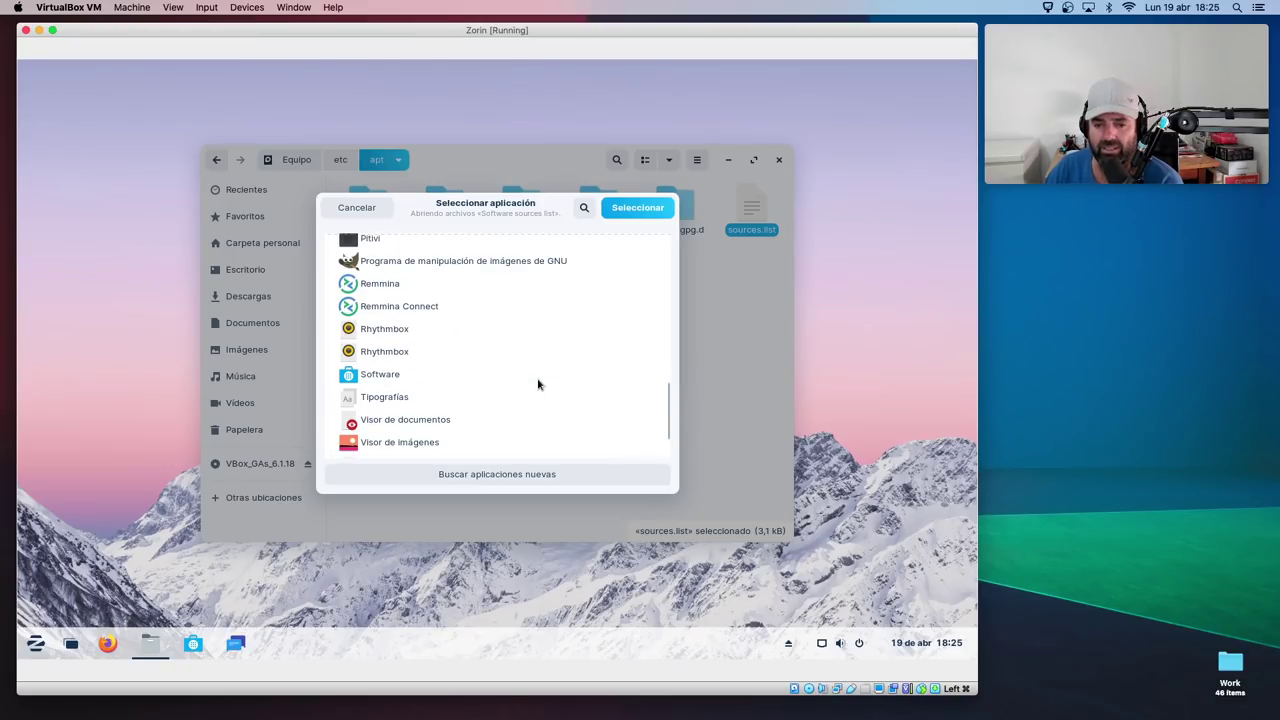
{"action": "scroll", "coordinate": [510, 450], "scroll_direction": "up", "scroll_amount": 4}
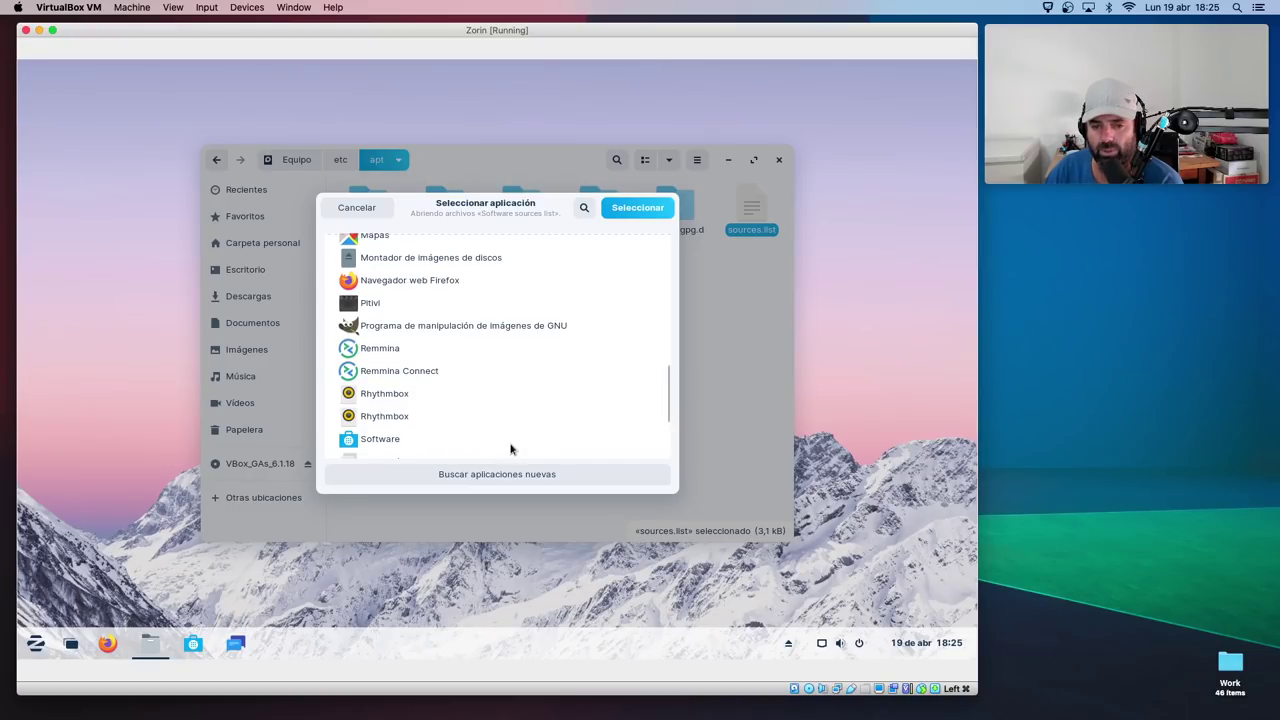
{"action": "scroll", "coordinate": [510, 450], "scroll_direction": "up", "scroll_amount": 2}
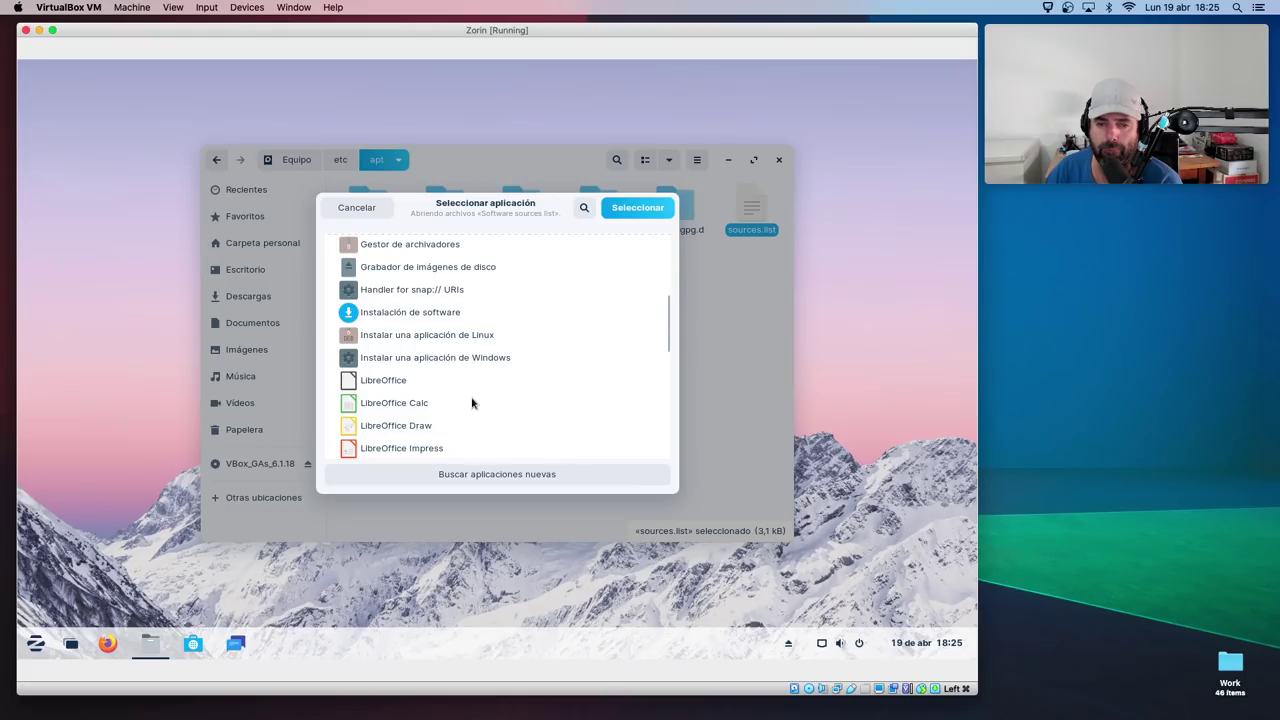
{"action": "scroll", "coordinate": [472, 403], "scroll_direction": "up", "scroll_amount": 3}
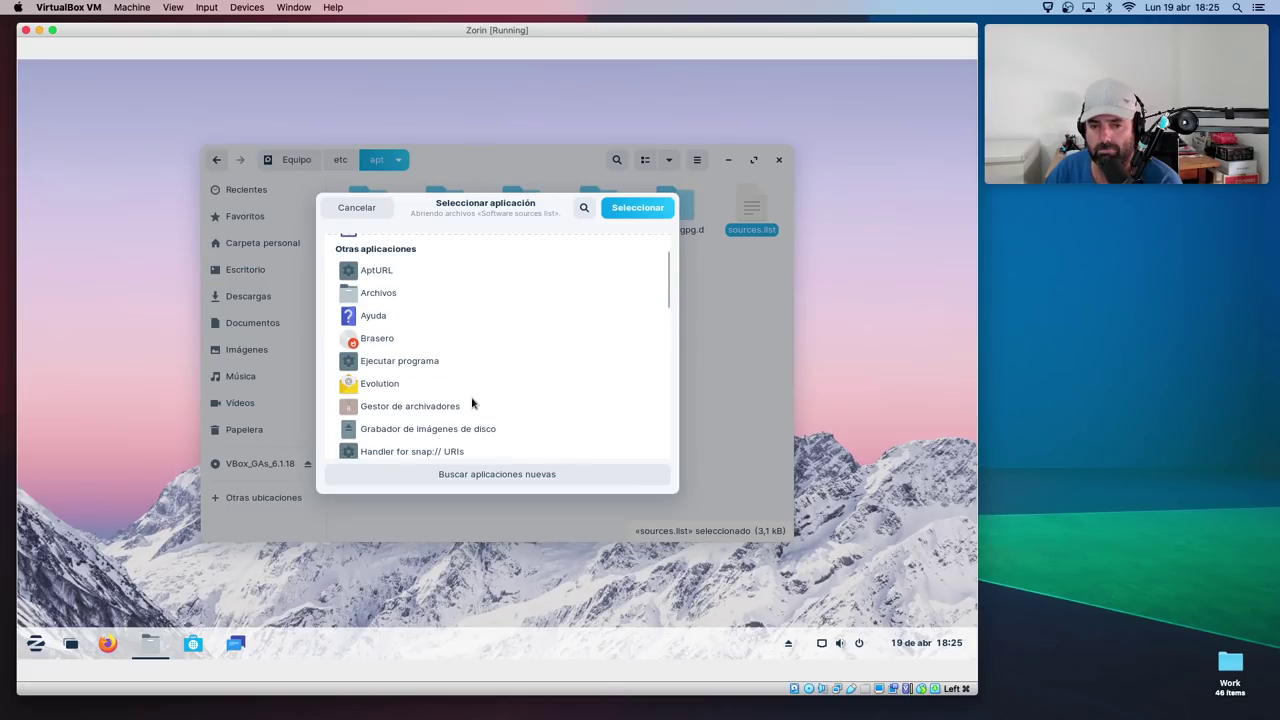
{"action": "scroll", "coordinate": [472, 403], "scroll_direction": "up", "scroll_amount": 2}
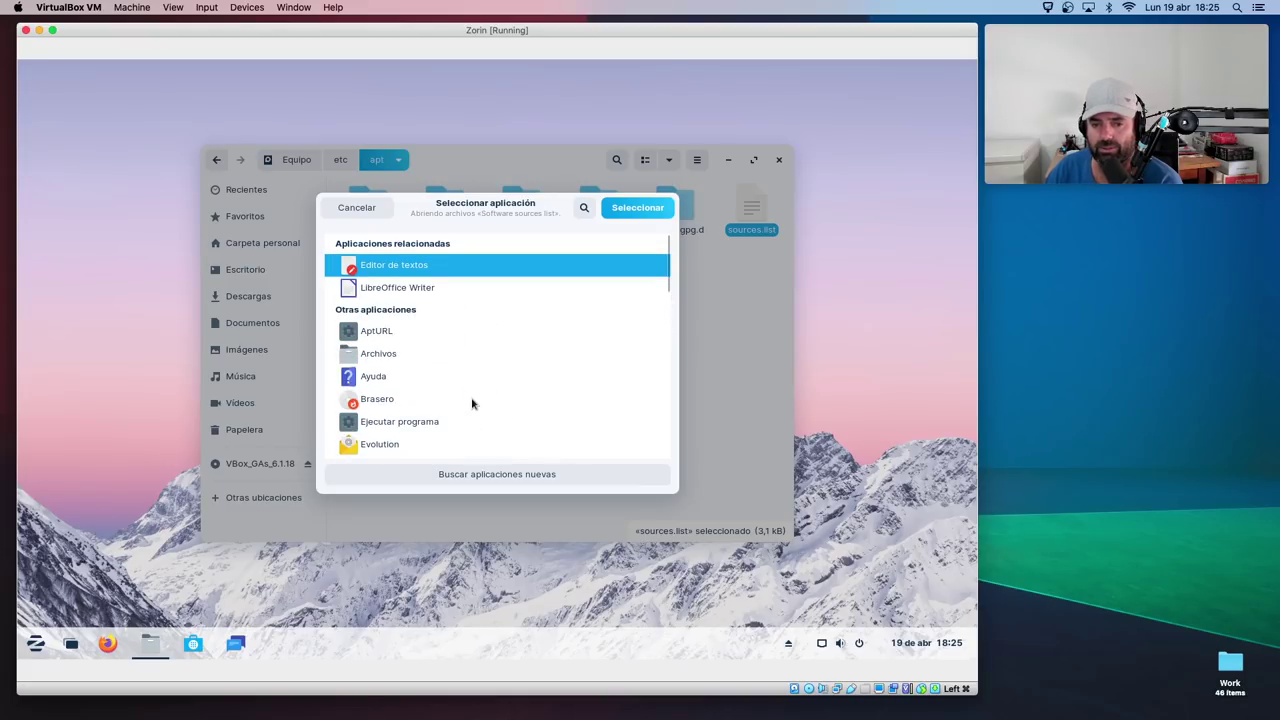
{"action": "left_click", "coordinate": [628, 207]}
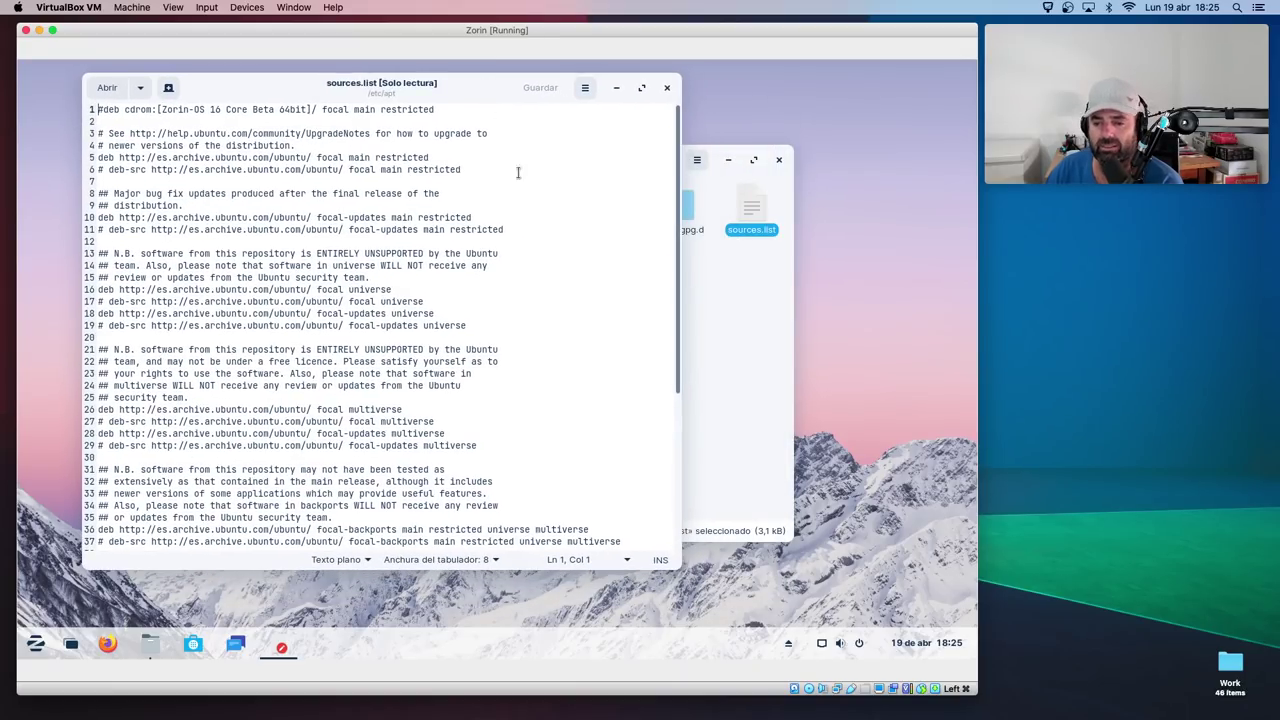
- Enlarge the editor window, review the repositories in sources.list, highlighting the commented Canonical partner deb line, and close the file
{"action": "left_click_drag", "start_coordinate": [677, 569], "coordinate": [941, 600]}
{"action": "scroll", "coordinate": [636, 414], "scroll_direction": "down", "scroll_amount": 6}
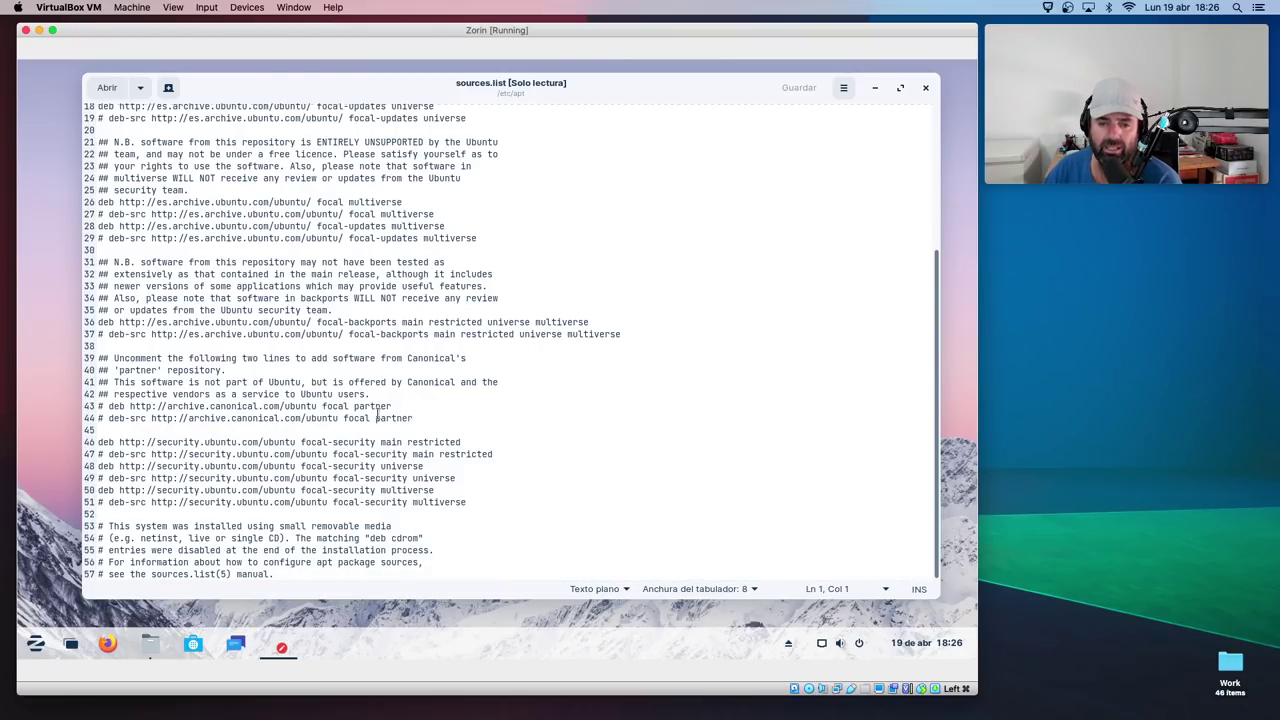
{"action": "left_click_drag", "start_coordinate": [395, 406], "coordinate": [97, 406]}
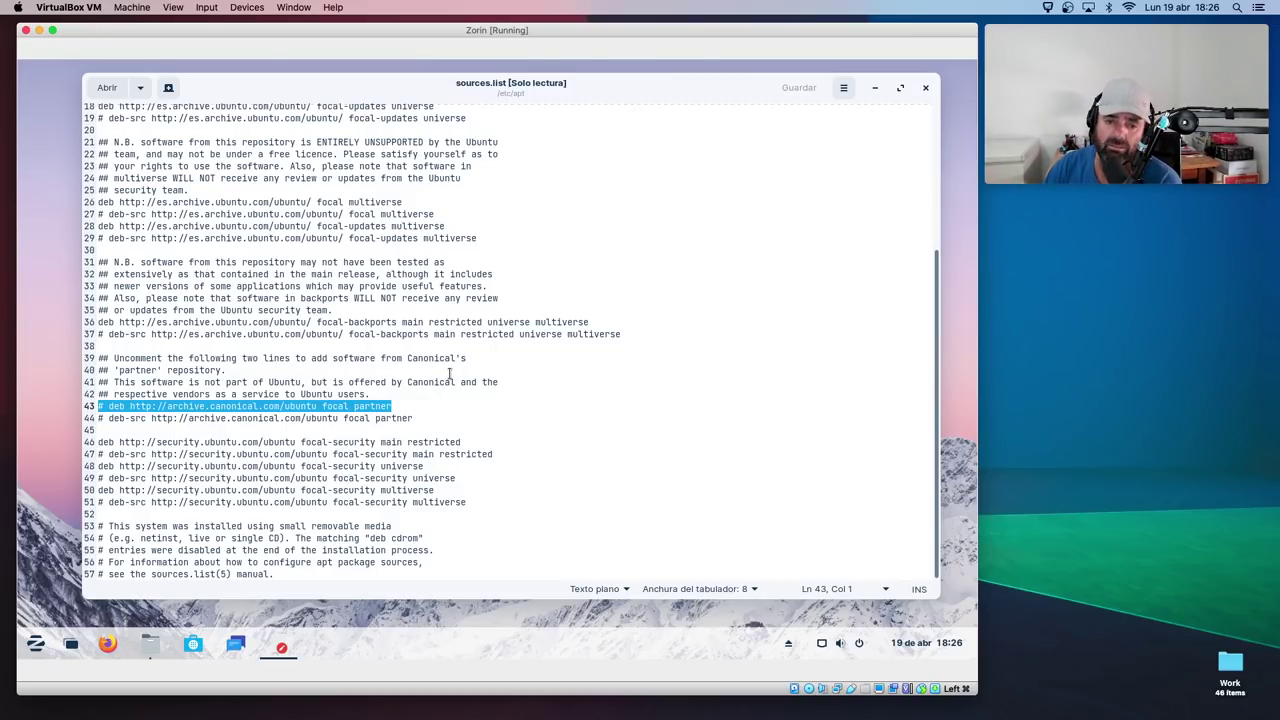
{"action": "scroll", "coordinate": [439, 392], "scroll_direction": "up", "scroll_amount": 4}
{"action": "scroll", "coordinate": [439, 392], "scroll_direction": "up", "scroll_amount": 2}
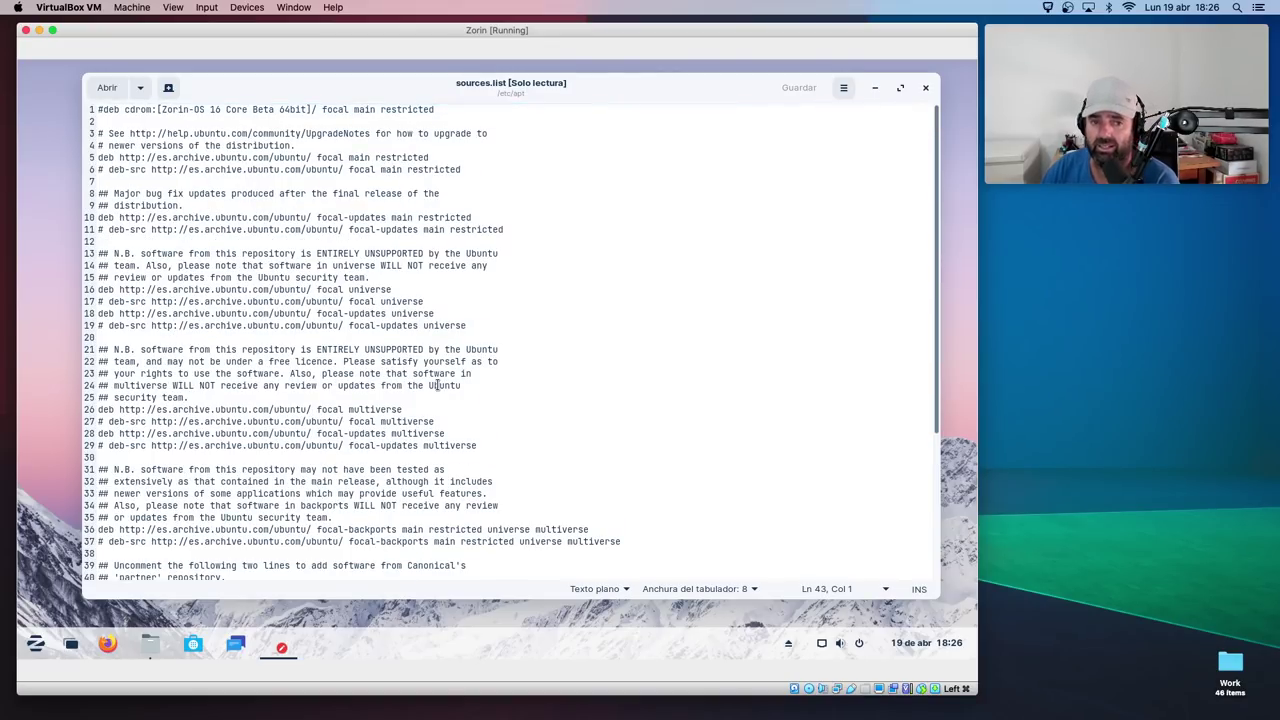
{"action": "left_click", "coordinate": [925, 88]}
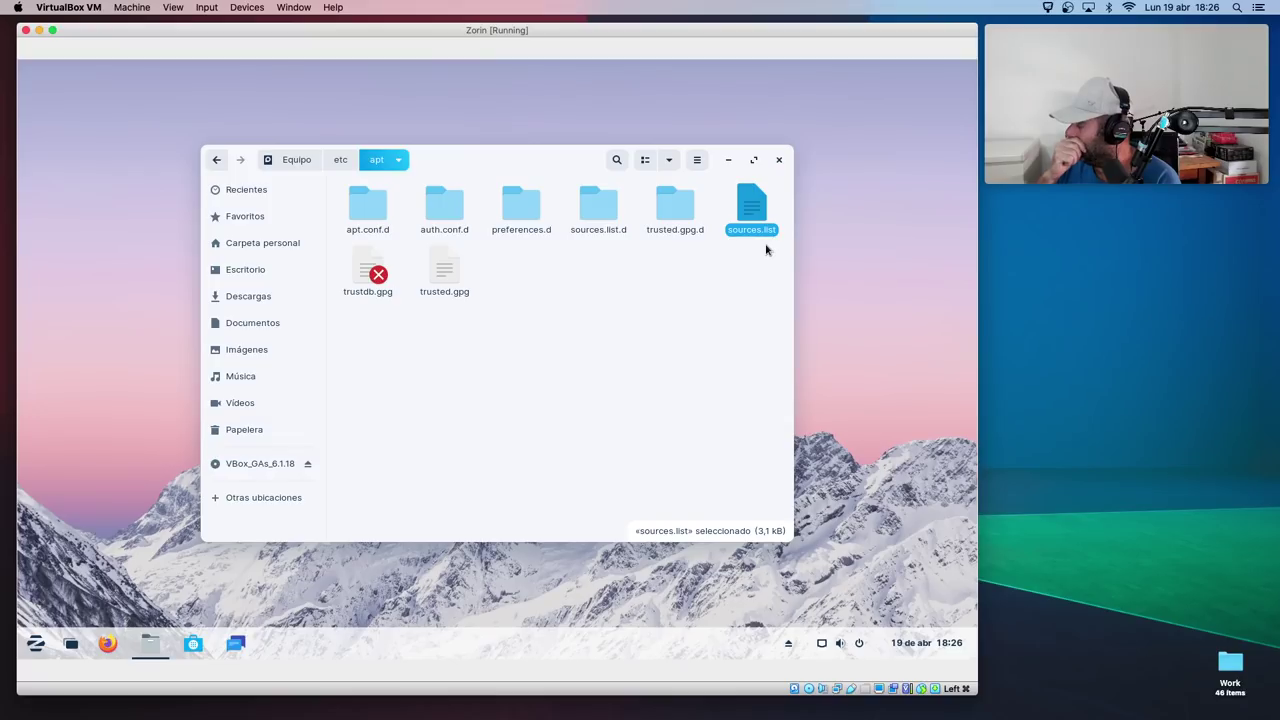
- Go into the sources.list.d folder, open zorin.list to inspect its repository lines, highlight the drivers address, and close the file
{"action": "double_click", "coordinate": [596, 207]}
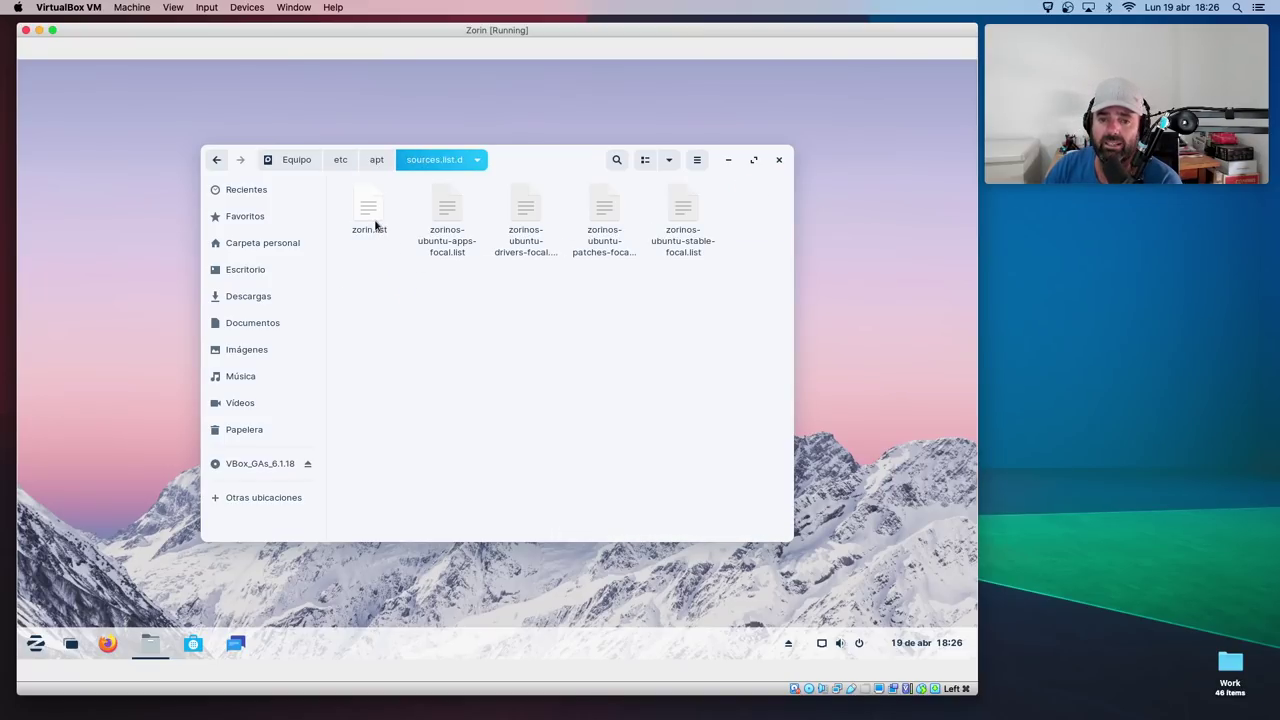
{"action": "right_click", "coordinate": [372, 224]}
{"action": "key", "text": "Escape"}
{"action": "key", "text": "Return"}
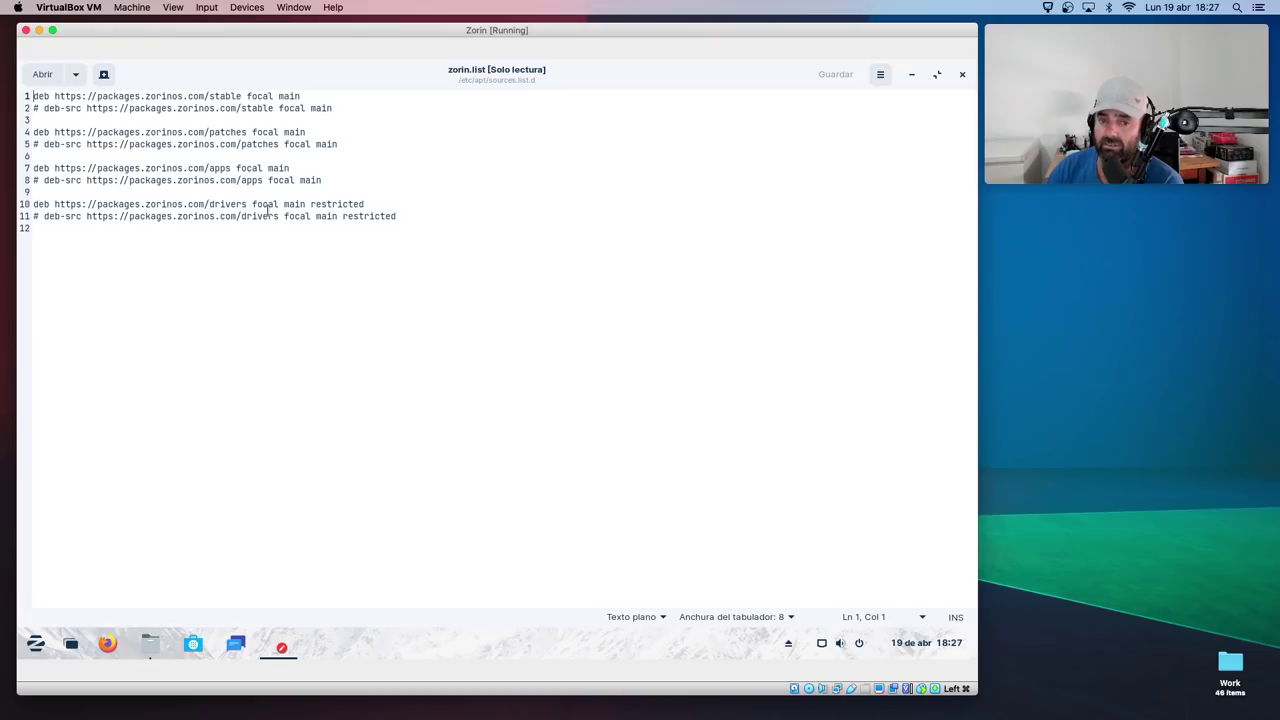
{"action": "left_click_drag", "start_coordinate": [211, 204], "coordinate": [61, 204]}
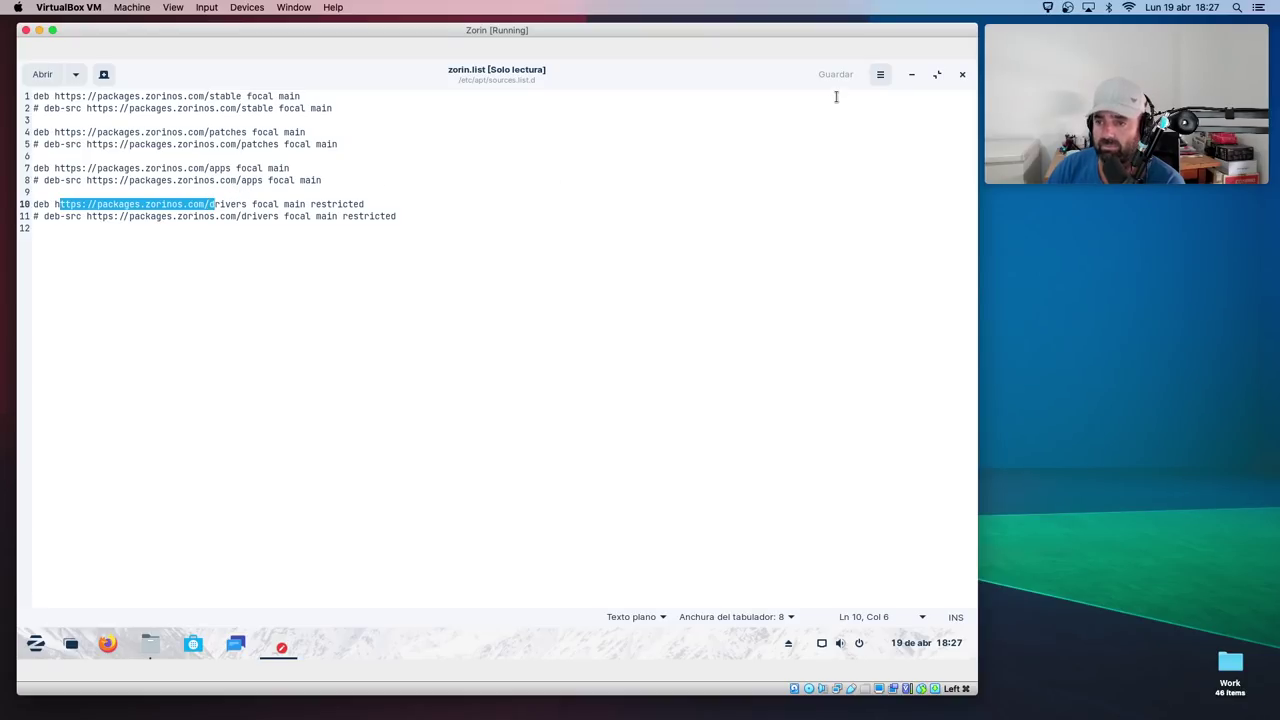
{"action": "left_click", "coordinate": [961, 75]}
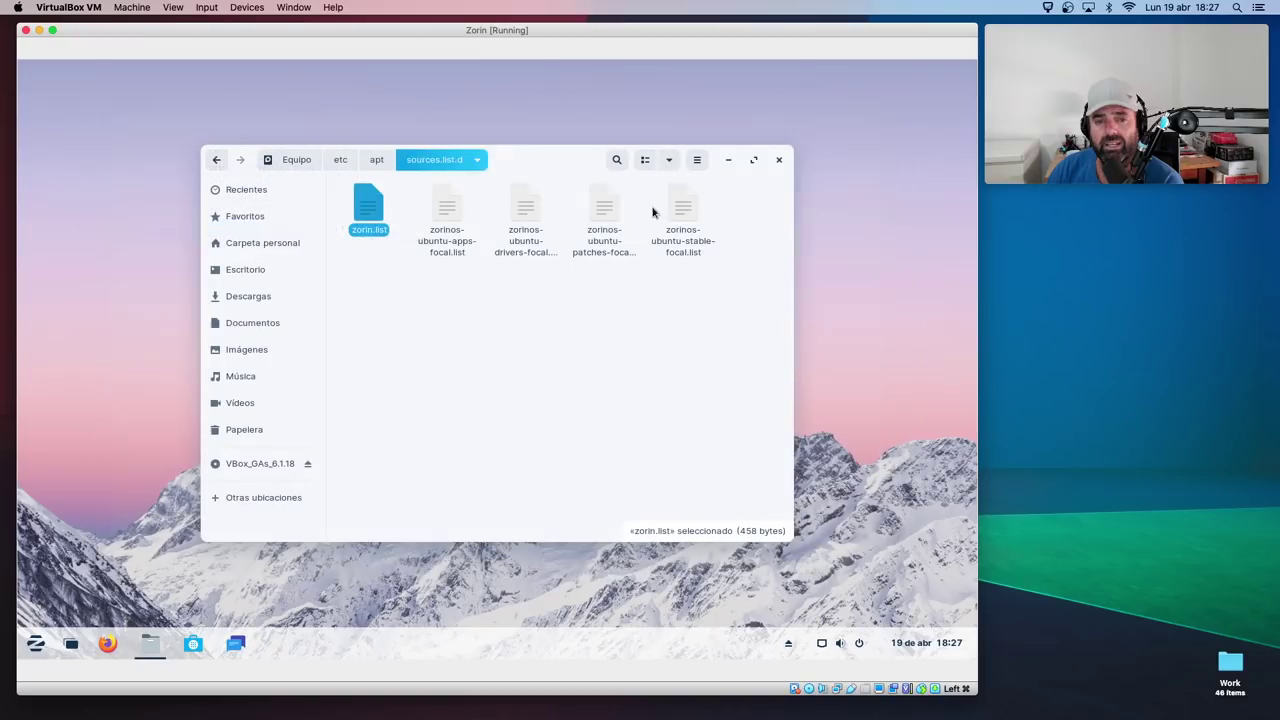
- View zorinos-ubuntu-apps-focal.list and zorinos-ubuntu-drivers-focal.list in Editor de textos, closing each one after reading
{"action": "right_click", "coordinate": [449, 220]}
{"action": "left_click", "coordinate": [500, 229]}
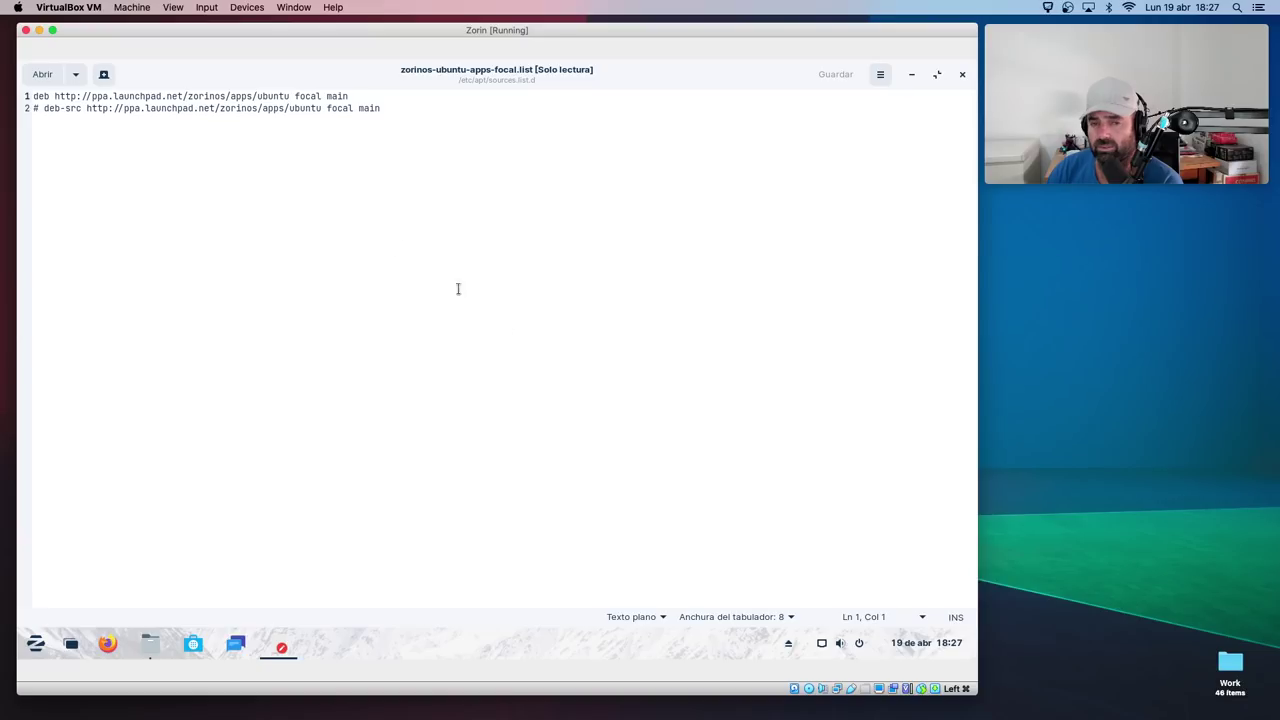
{"action": "left_click", "coordinate": [962, 75]}
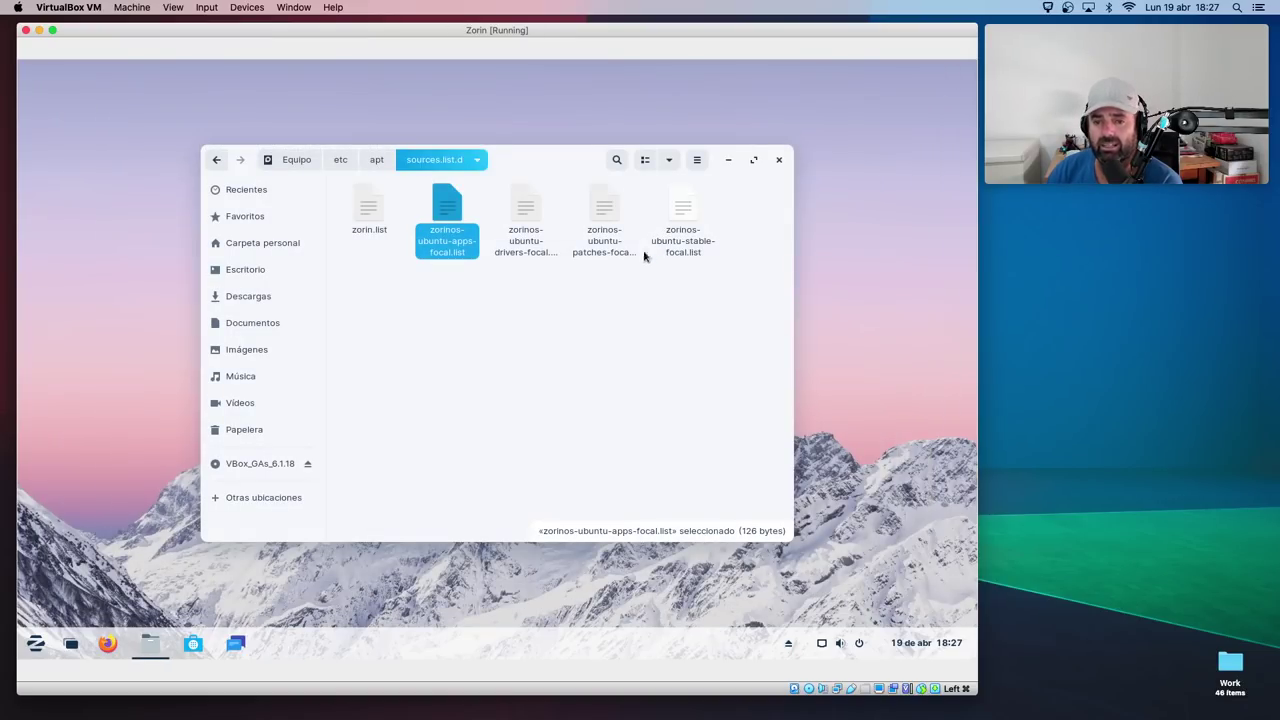
{"action": "left_click", "coordinate": [503, 298]}
{"action": "left_click", "coordinate": [524, 208]}
{"action": "right_click", "coordinate": [524, 210]}
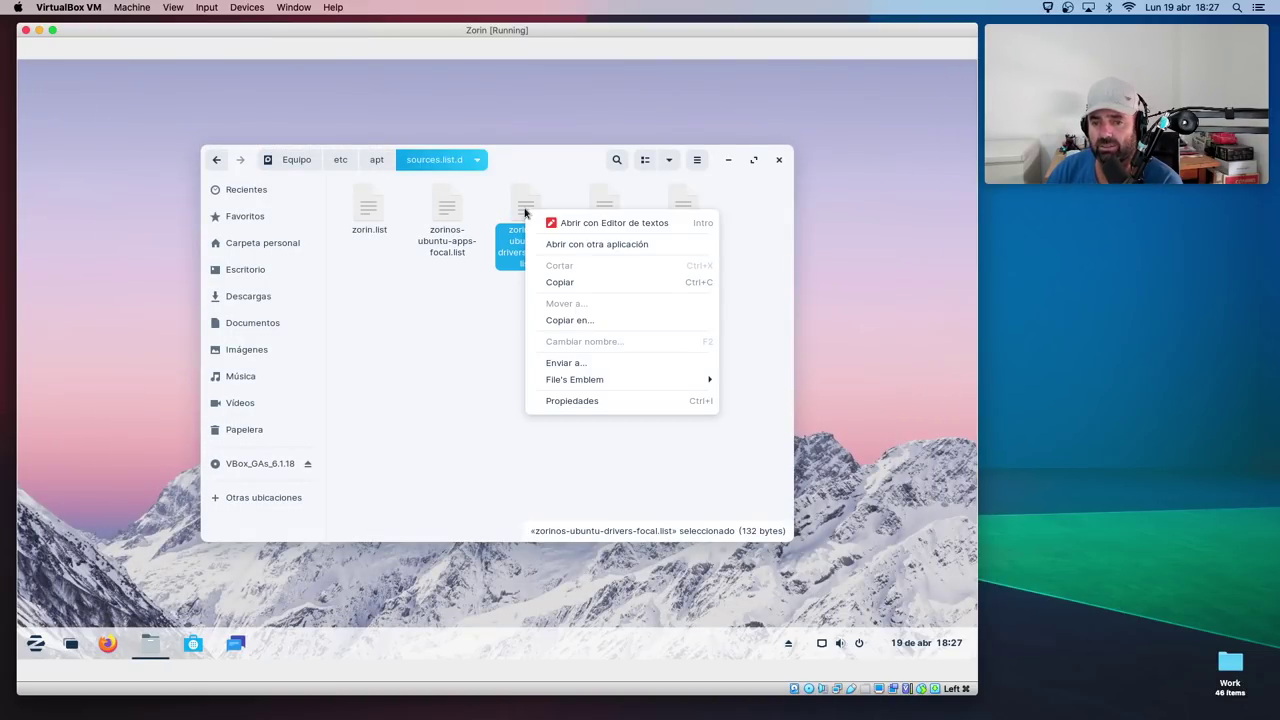
{"action": "left_click", "coordinate": [579, 223]}
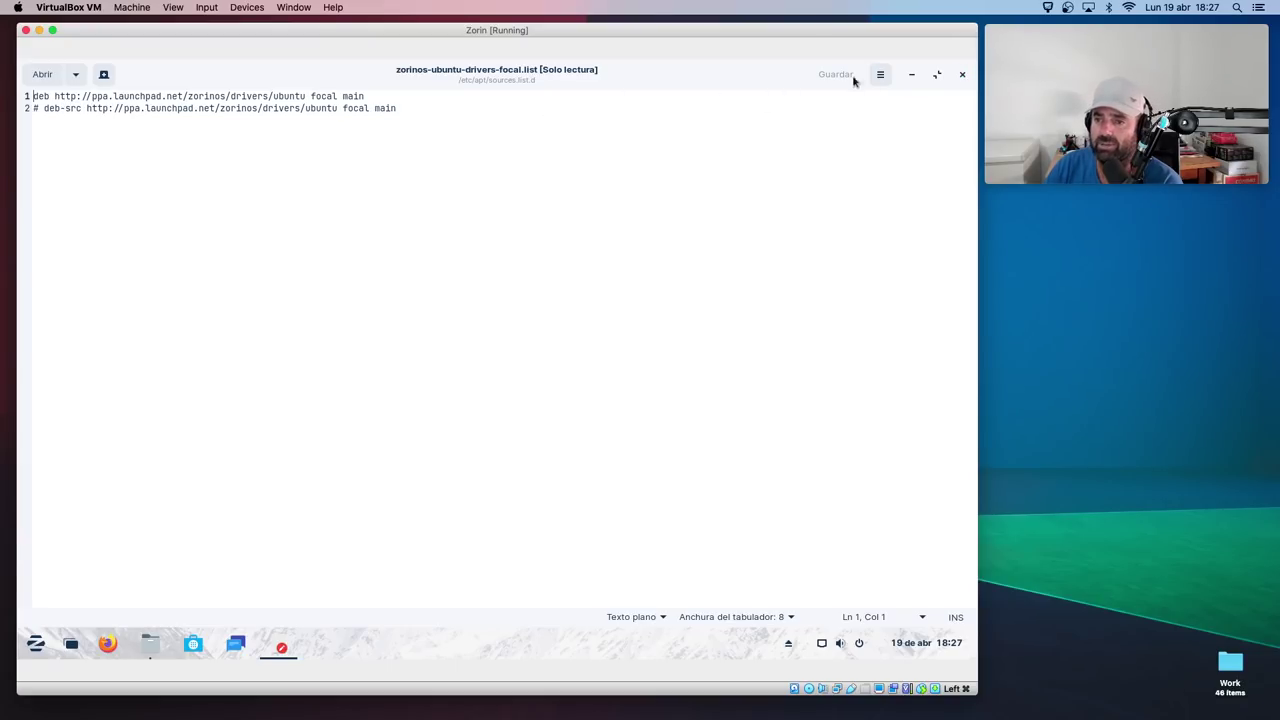
{"action": "left_click", "coordinate": [962, 74]}
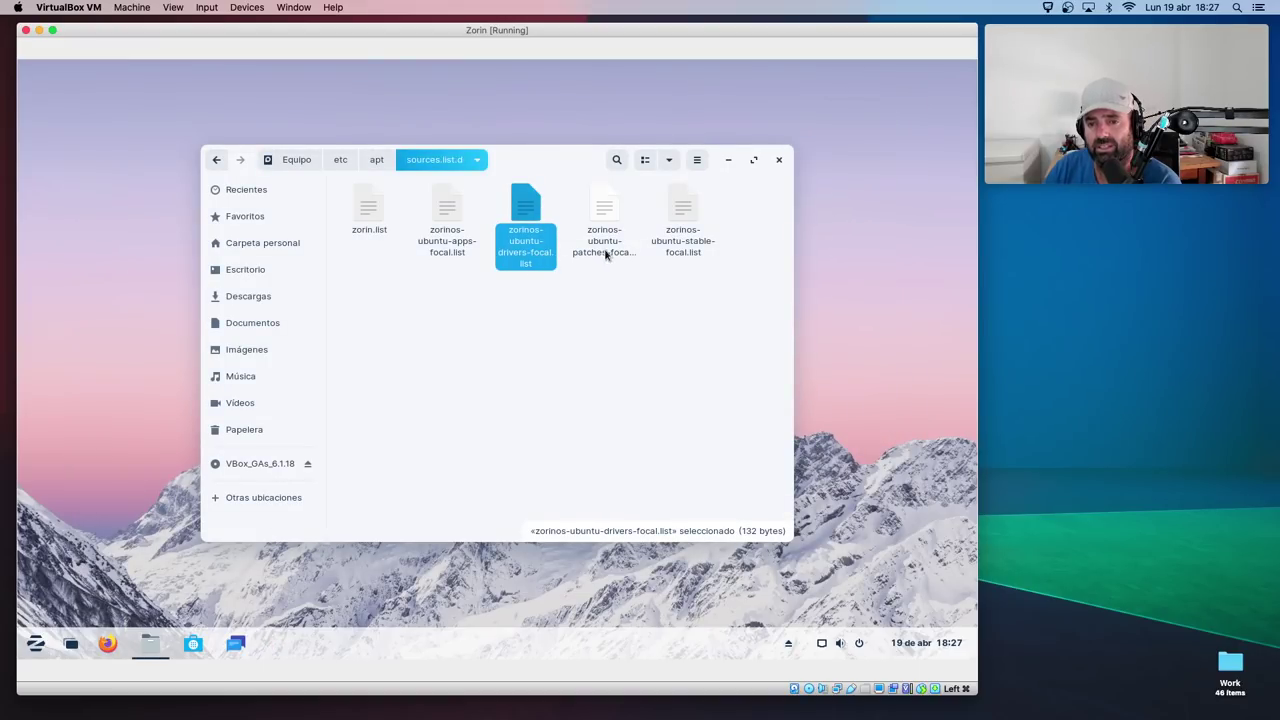
- View zorinos-ubuntu-patches-focal.list and zorinos-ubuntu-stable-focal.list in Editor de textos, closing each one after reading
{"action": "right_click", "coordinate": [610, 218]}
{"action": "left_click", "coordinate": [622, 229]}
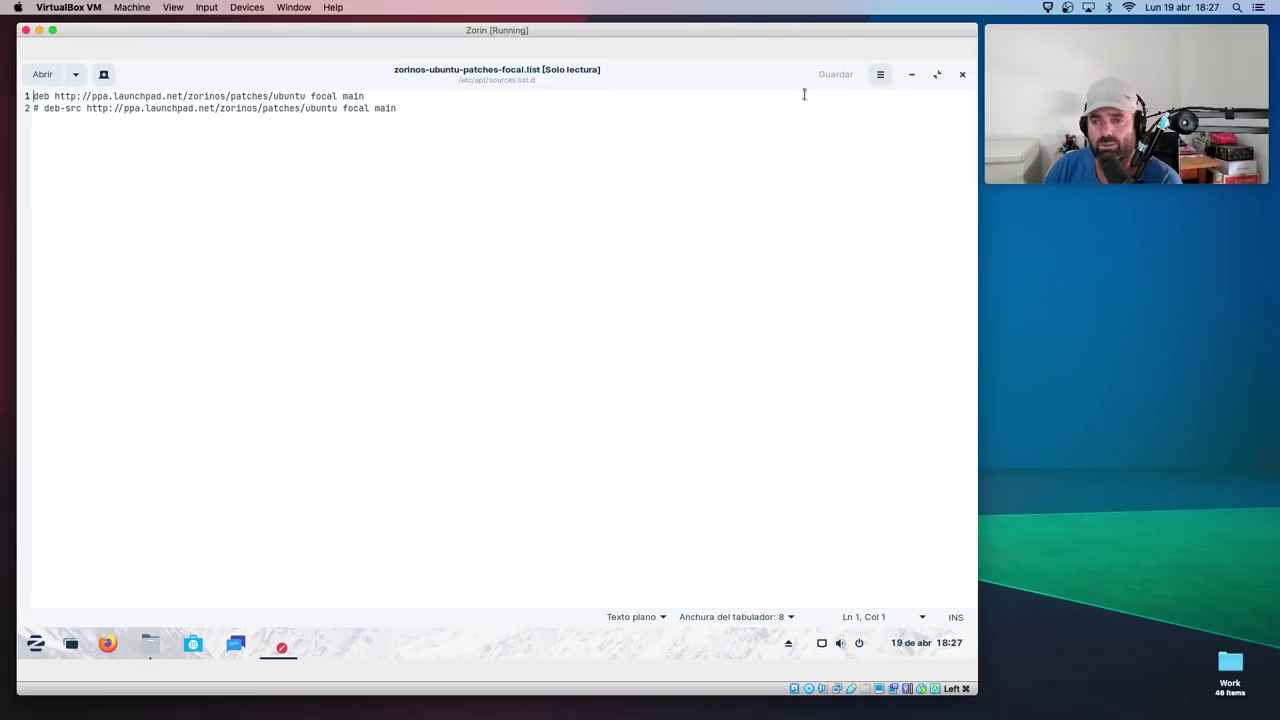
{"action": "left_click", "coordinate": [962, 74]}
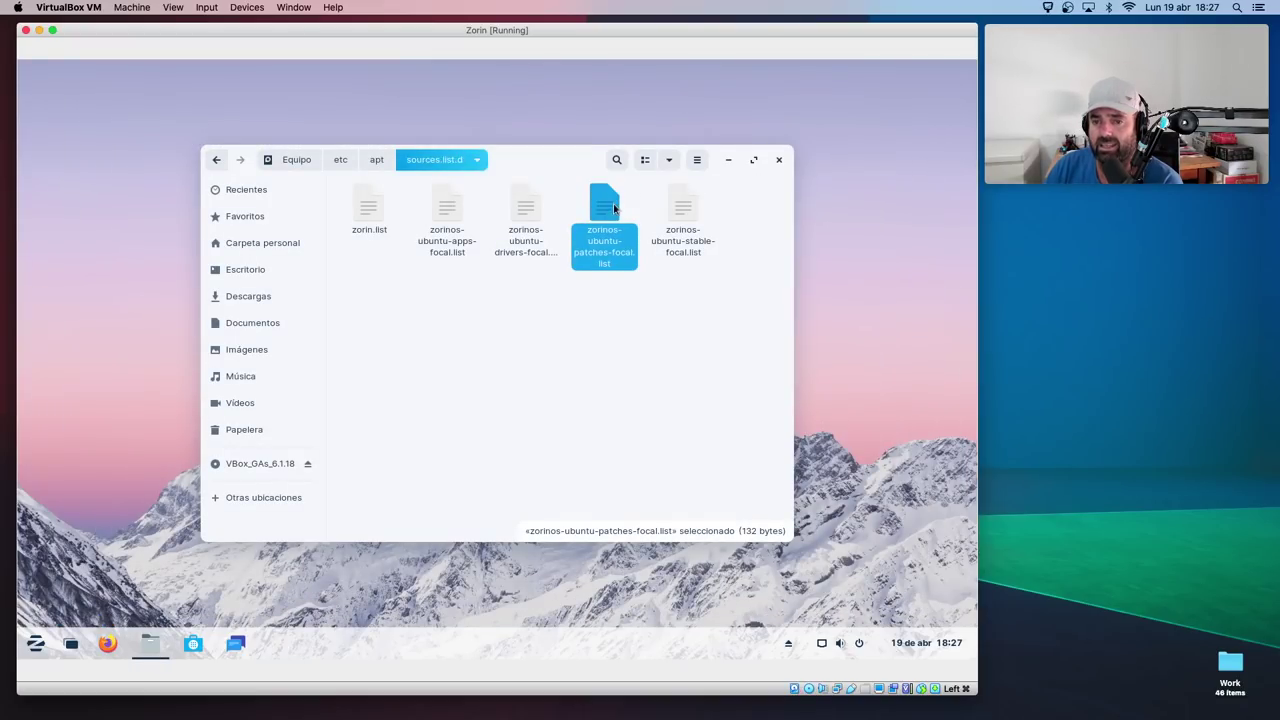
{"action": "right_click", "coordinate": [674, 206]}
{"action": "left_click", "coordinate": [692, 212]}
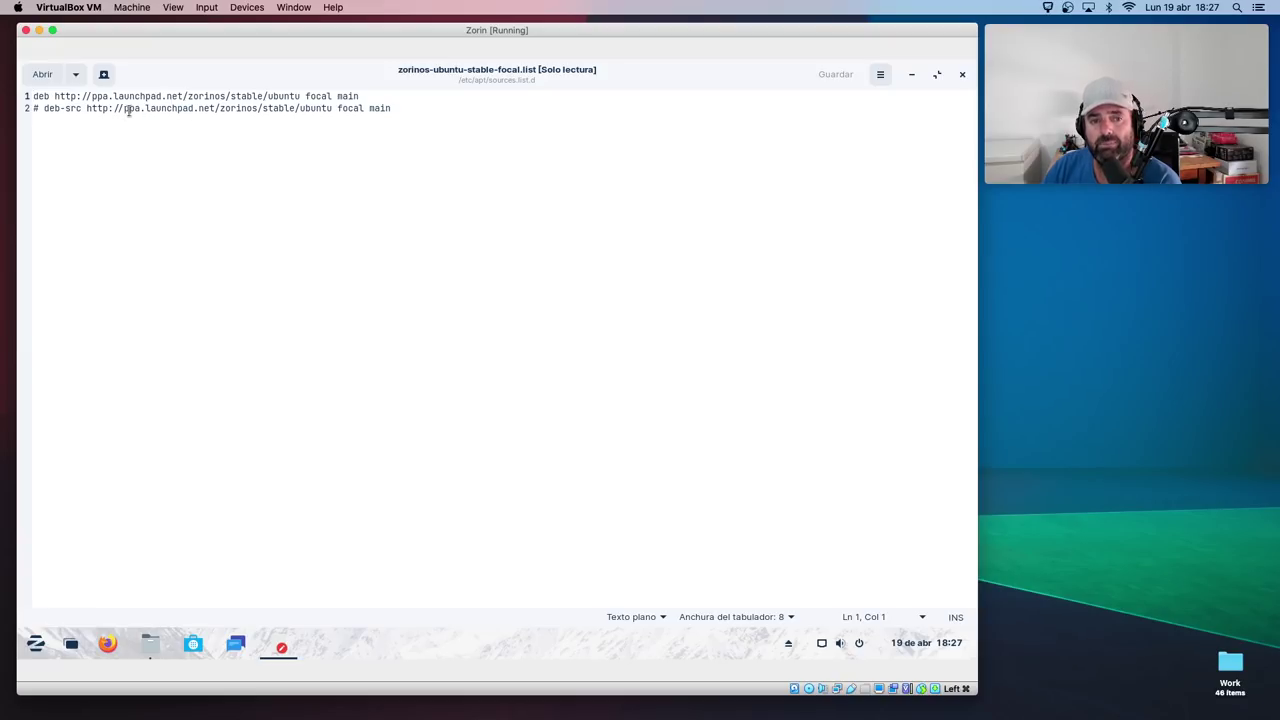
{"action": "left_click", "coordinate": [962, 74]}
- Reopen zorin.list in Editor de textos twice to recheck its stable, patches, apps and drivers repositories, closing it each time
{"action": "right_click", "coordinate": [387, 220]}
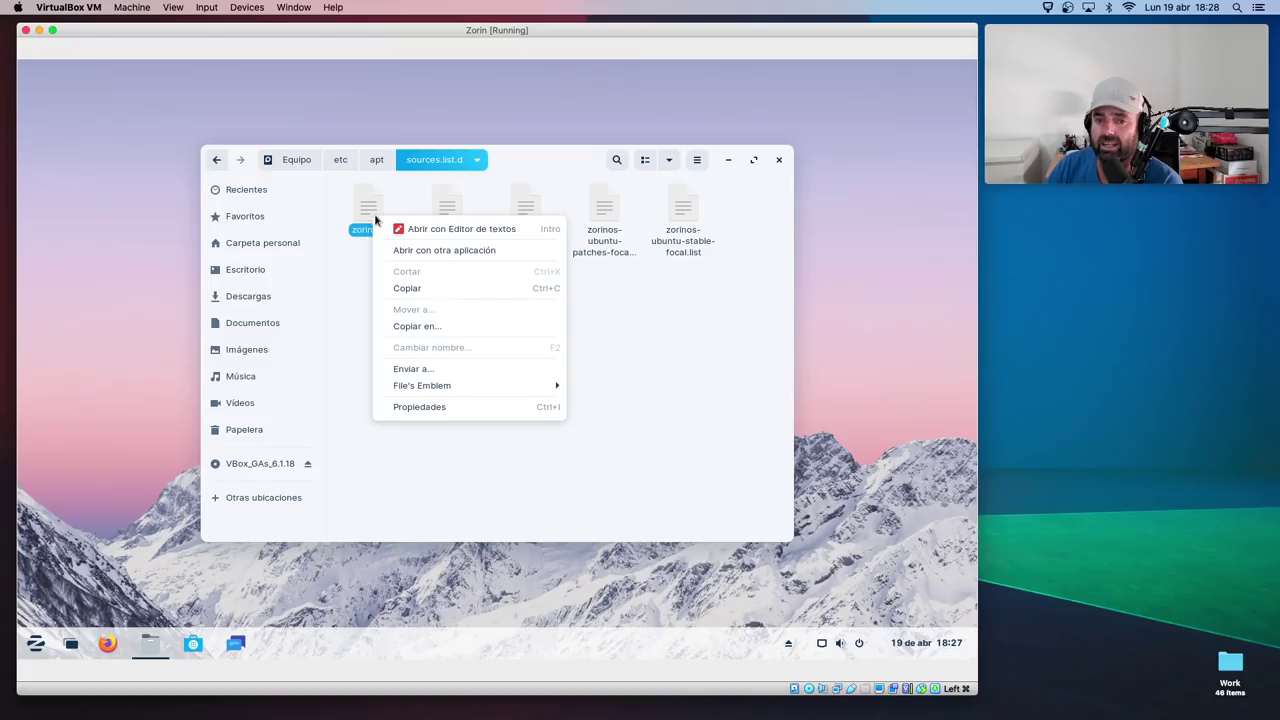
{"action": "left_click", "coordinate": [425, 225]}
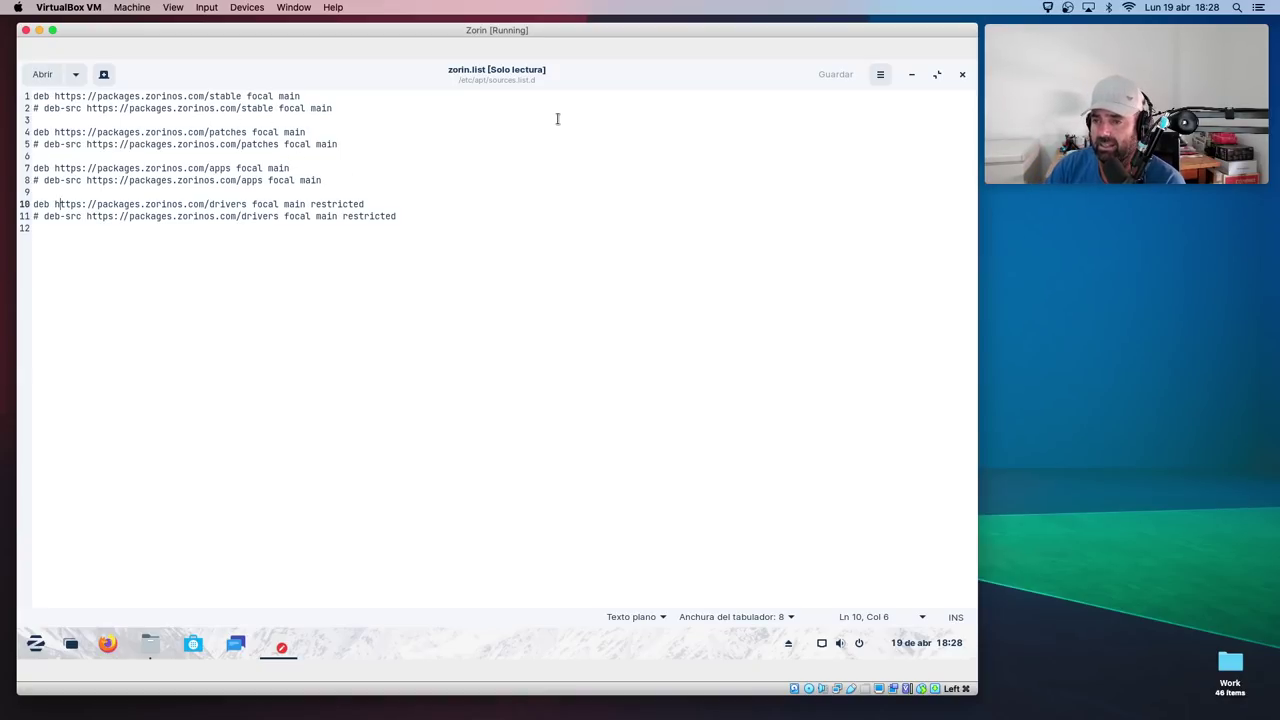
{"action": "left_click", "coordinate": [962, 74]}
{"action": "left_click", "coordinate": [458, 357]}
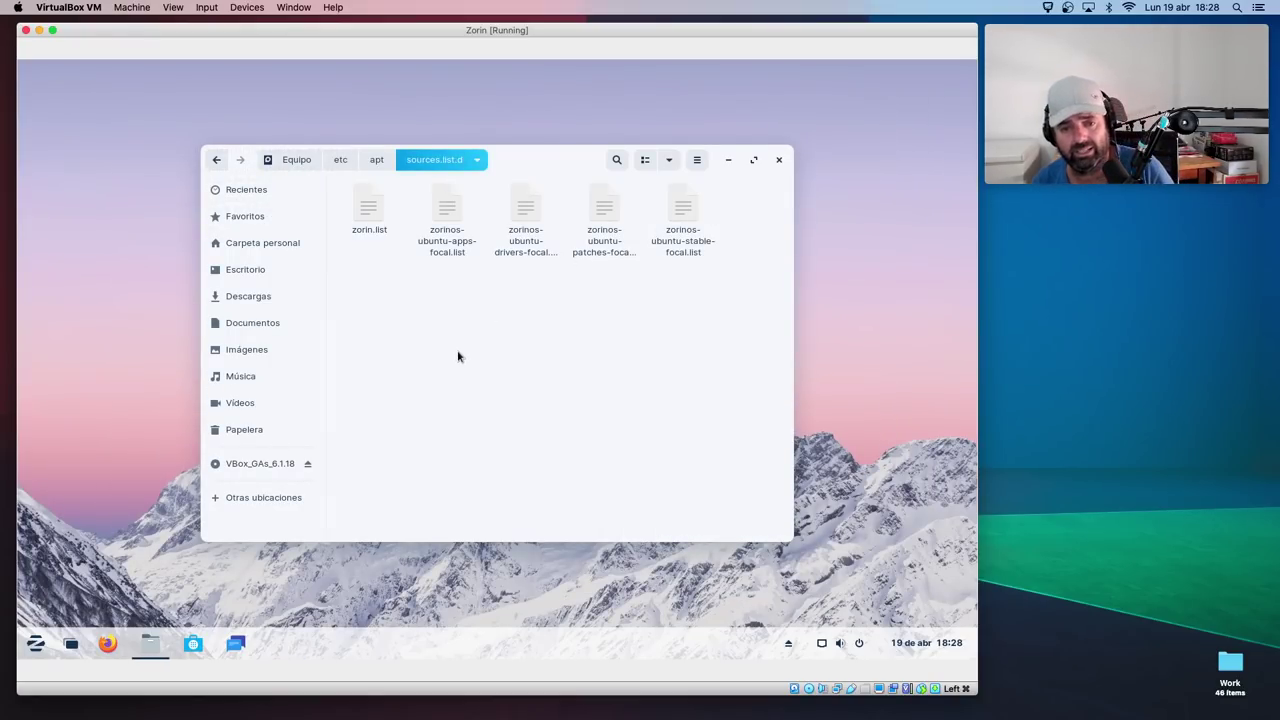
{"action": "right_click", "coordinate": [378, 215]}
{"action": "left_click", "coordinate": [443, 224]}
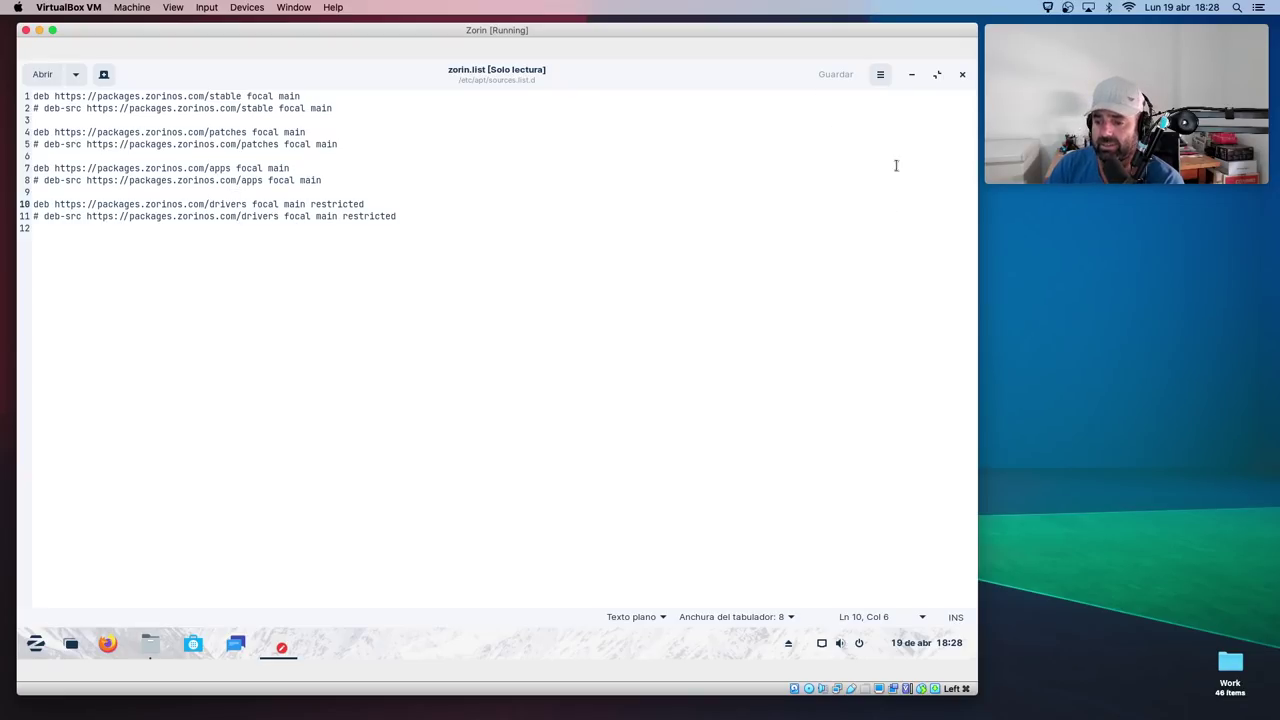
{"action": "left_click", "coordinate": [962, 75]}
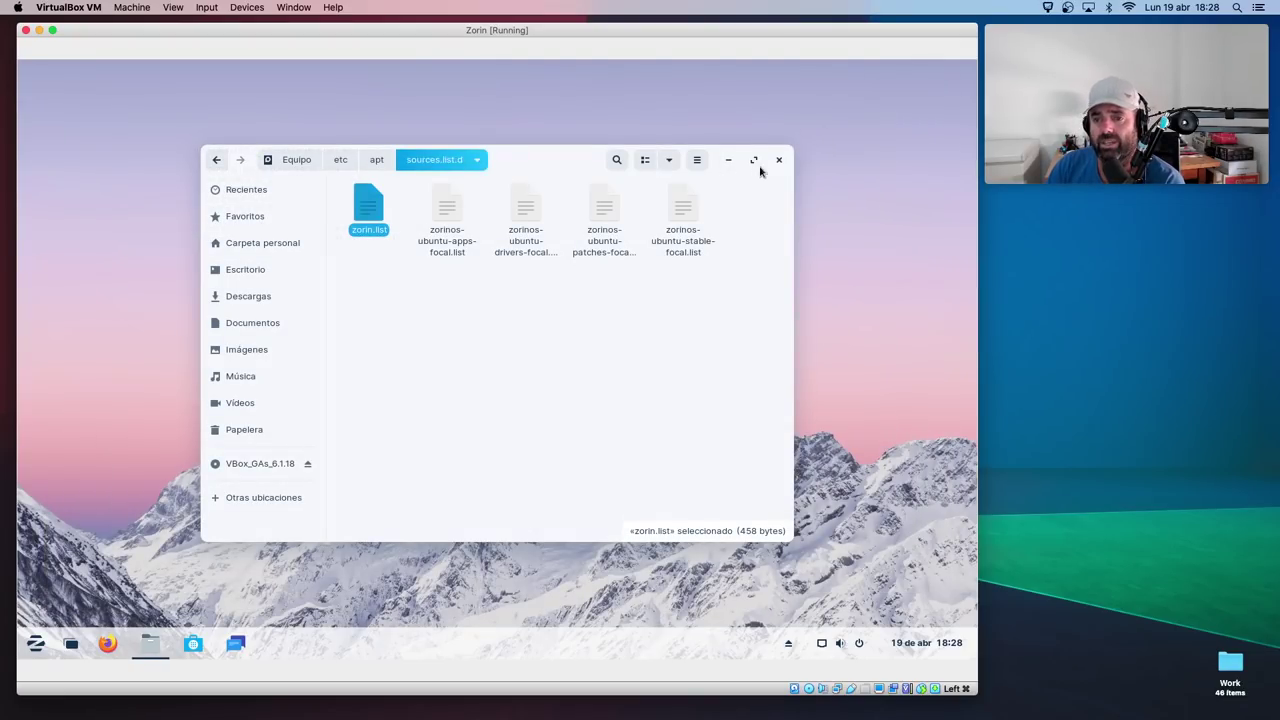
- Close the file manager and open Configuración, moving and enlarging its window to fill most of the desktop
{"action": "left_click", "coordinate": [779, 160]}
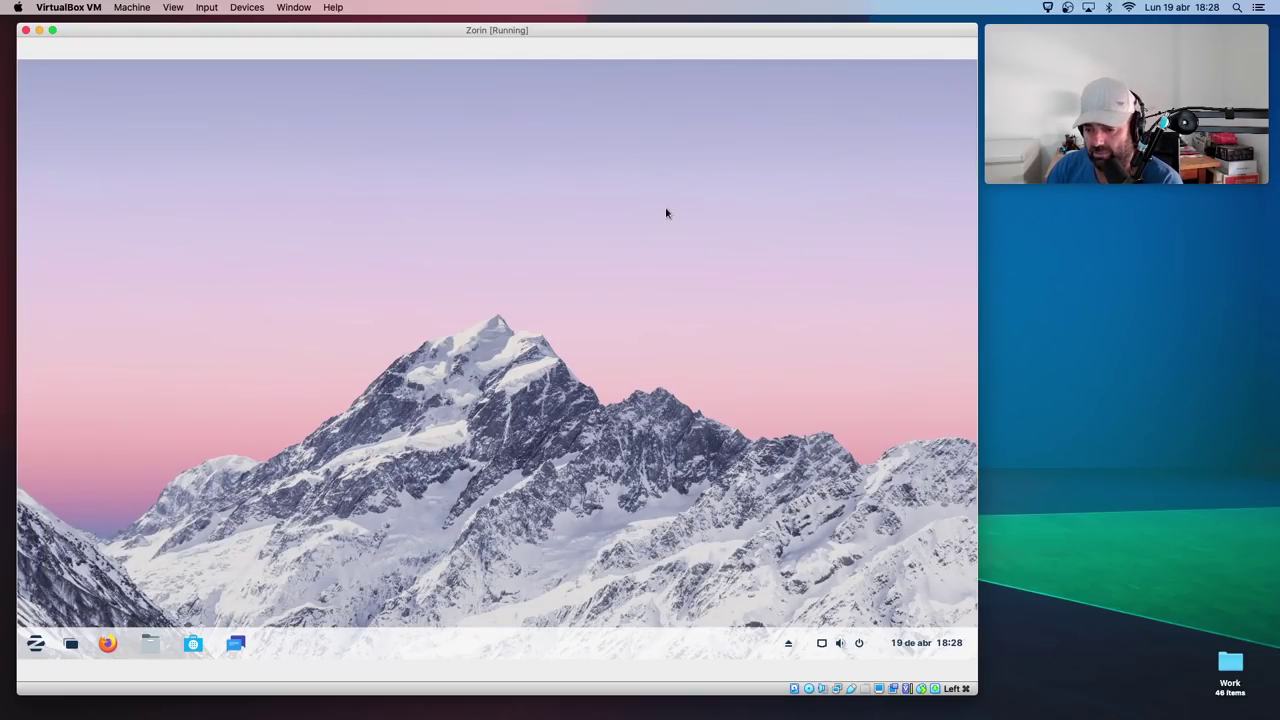
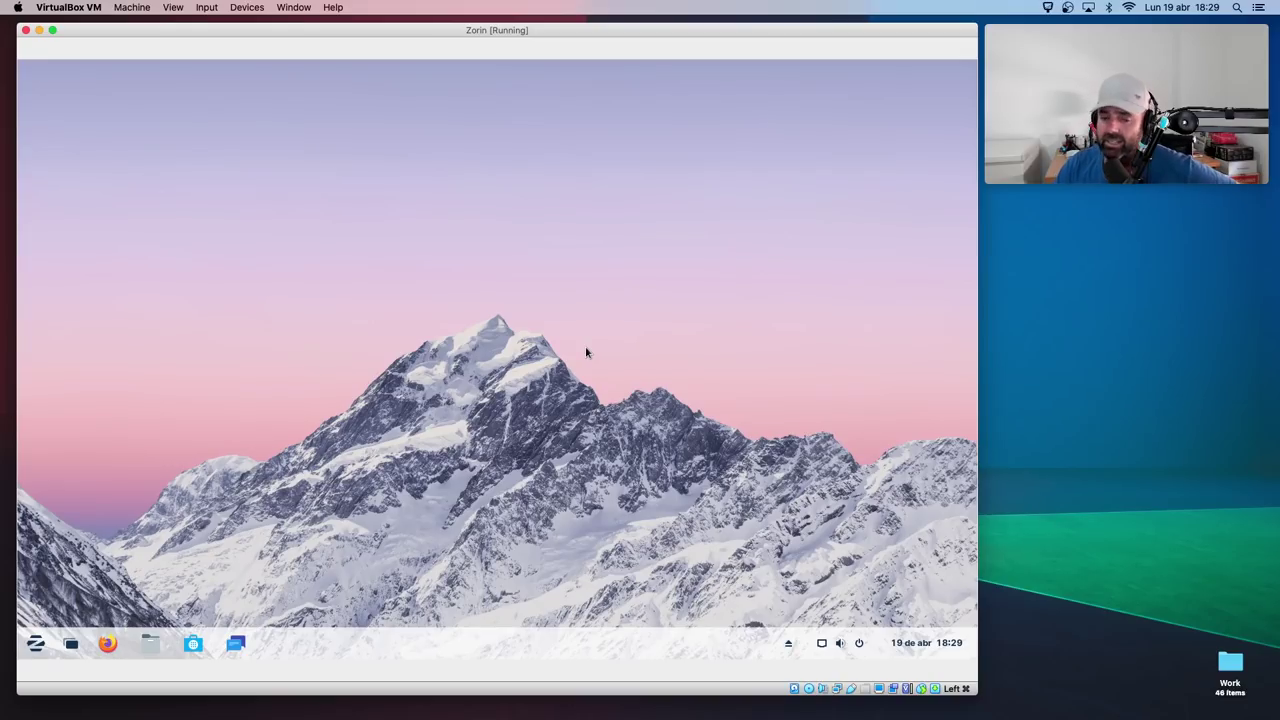
{"action": "left_click", "coordinate": [30, 645]}
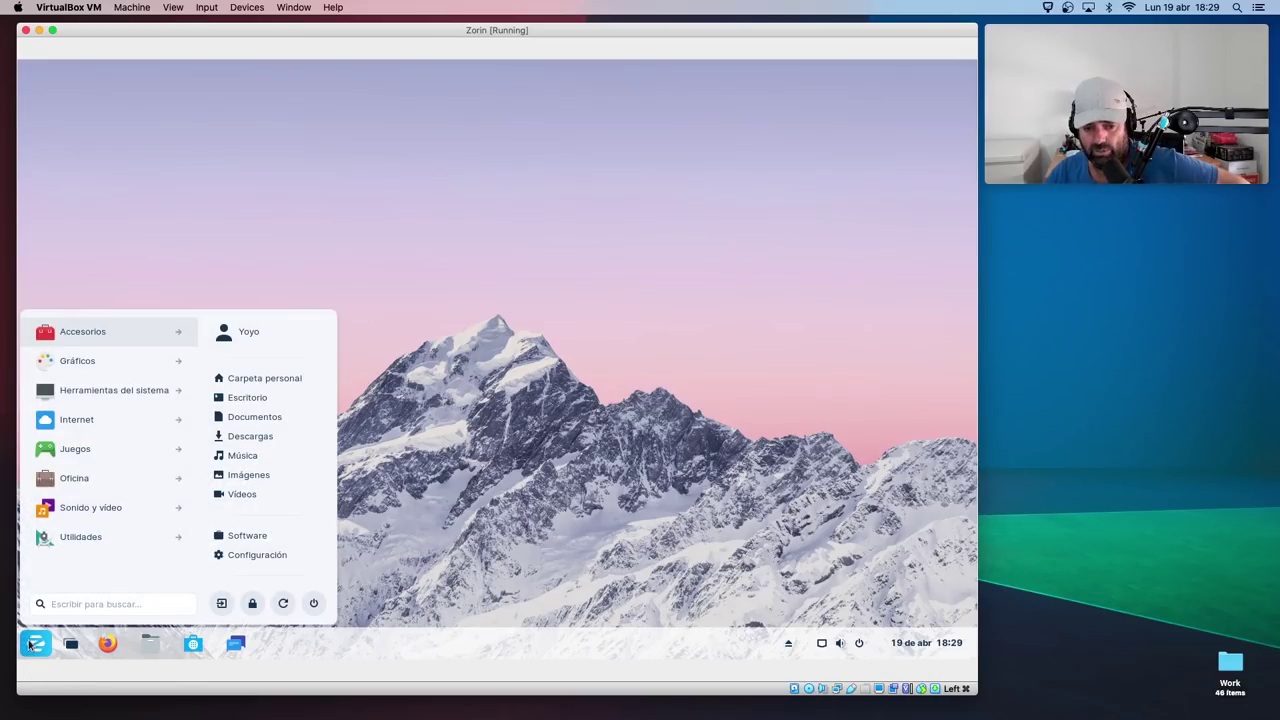
{"action": "left_click", "coordinate": [263, 555]}
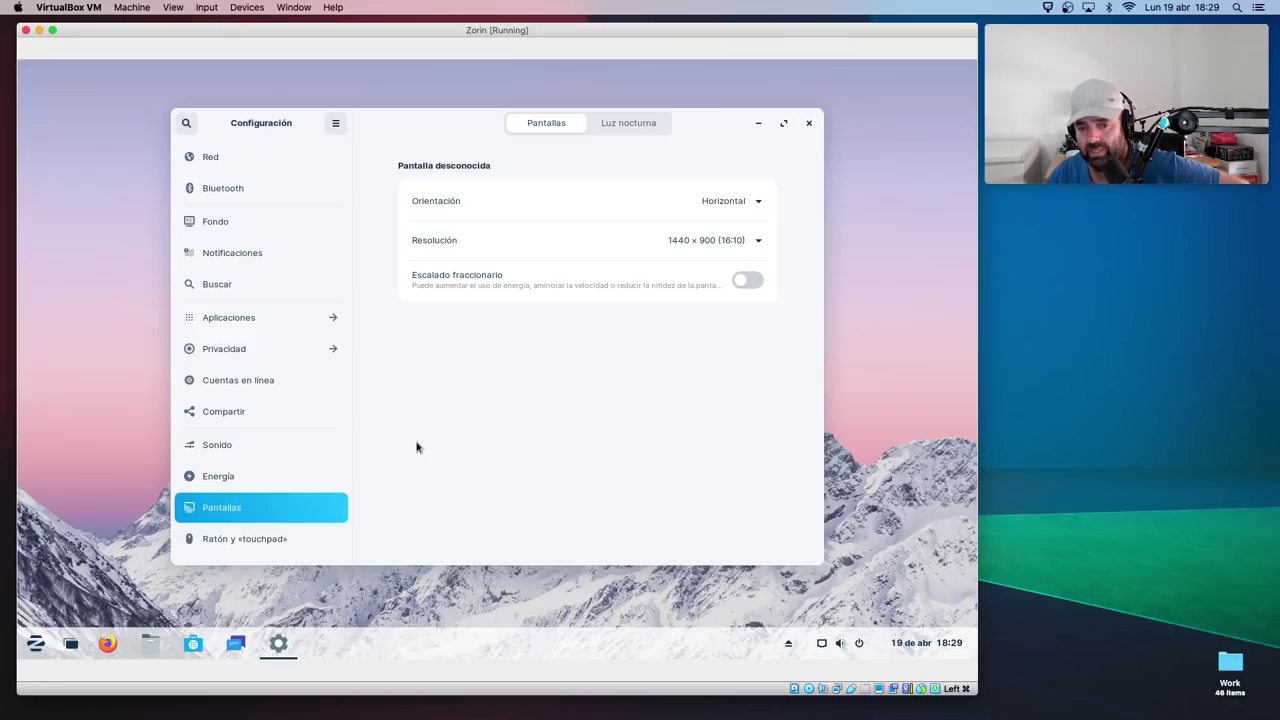
{"action": "left_click_drag", "start_coordinate": [411, 127], "coordinate": [369, 86]}
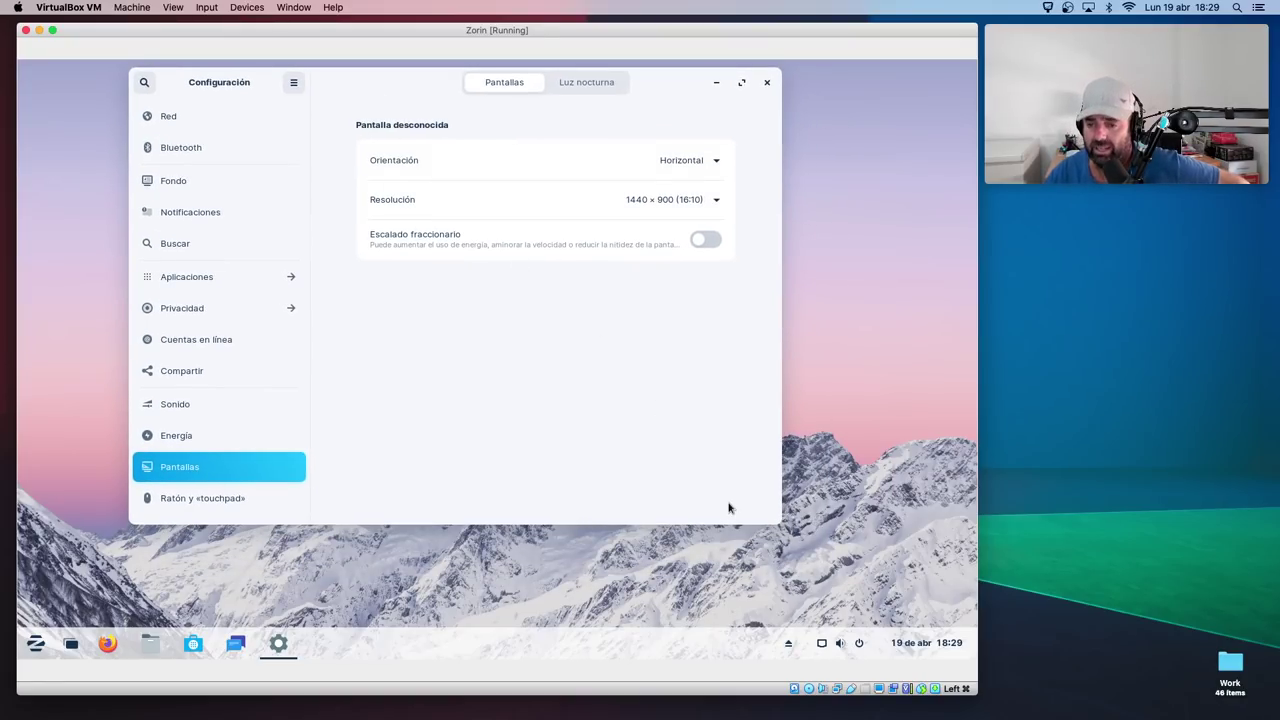
{"action": "left_click_drag", "start_coordinate": [785, 538], "coordinate": [934, 614]}
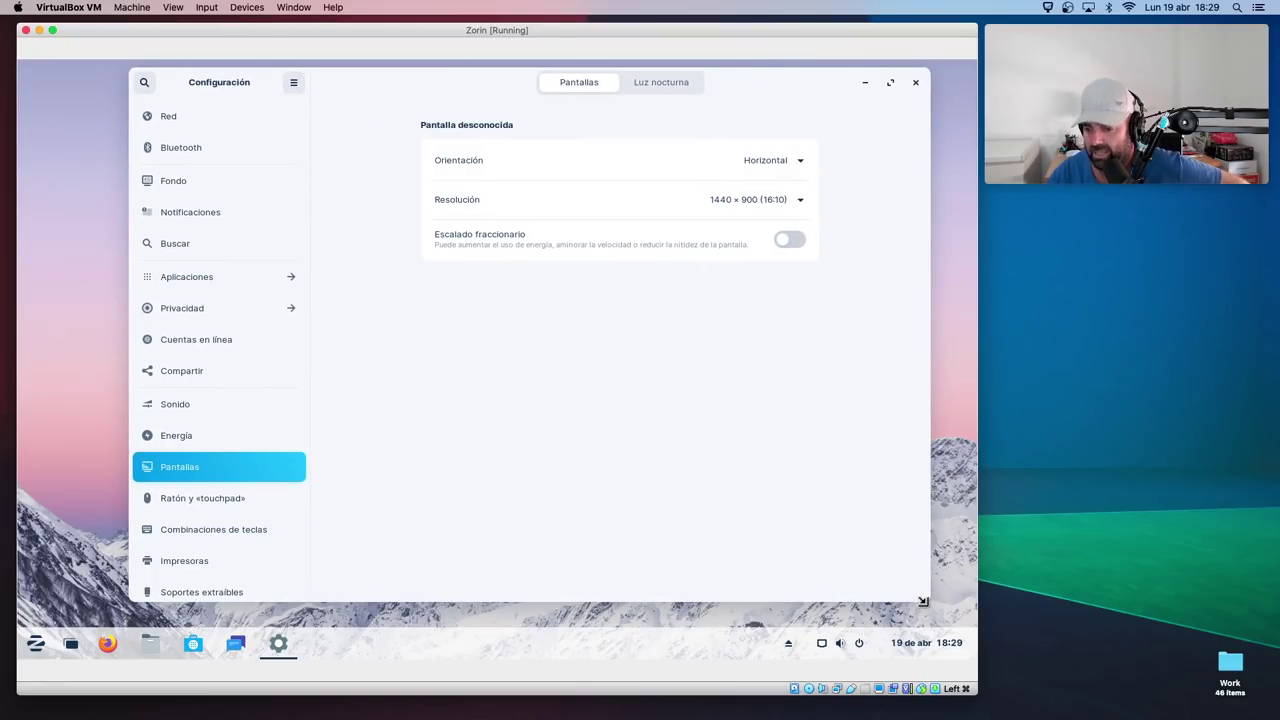
- Review the Red, Bluetooth, Fondo, Notificaciones and Buscar pages of Configuración in turn
{"action": "left_click", "coordinate": [195, 117]}
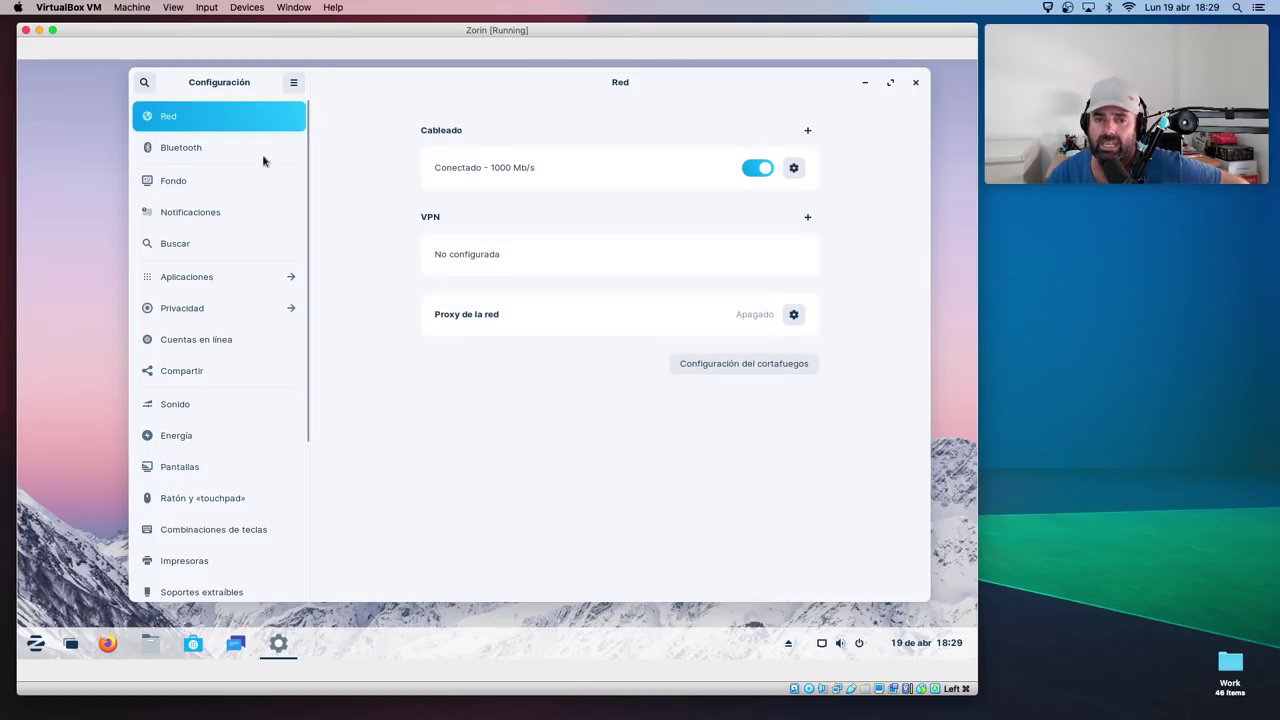
{"action": "left_click", "coordinate": [197, 150]}
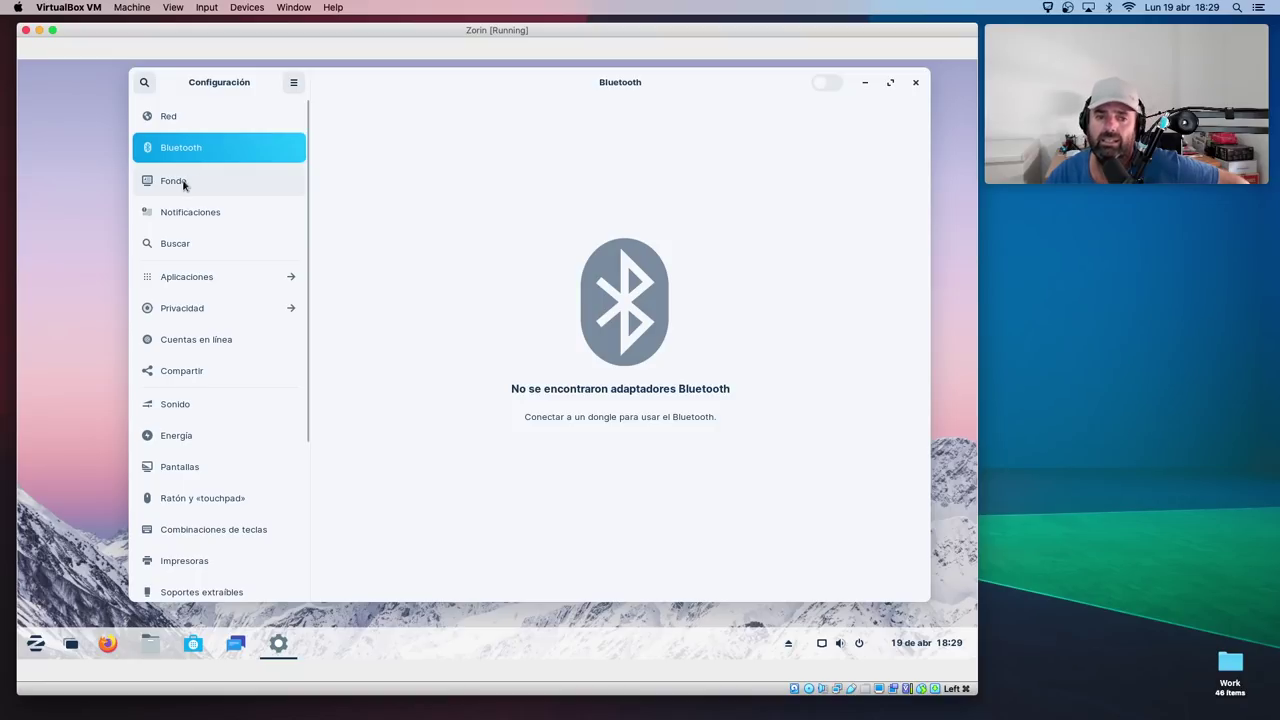
{"action": "left_click", "coordinate": [184, 182]}
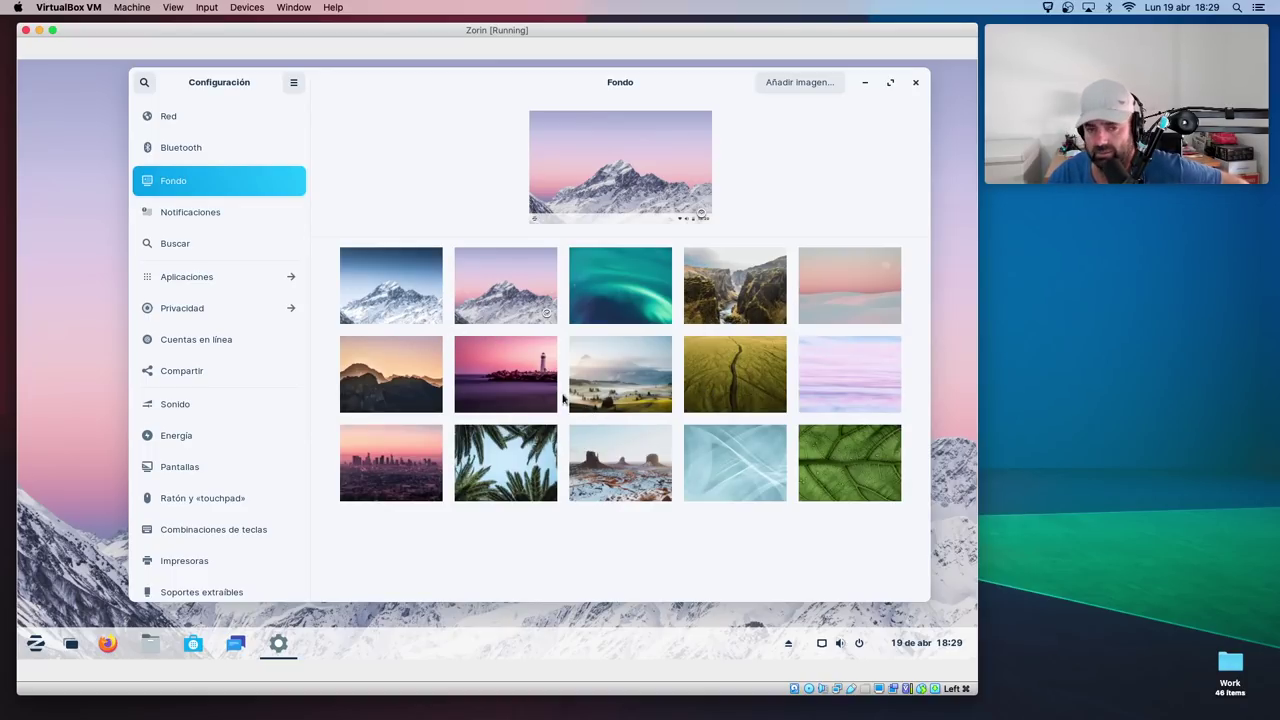
{"action": "left_click", "coordinate": [212, 219]}
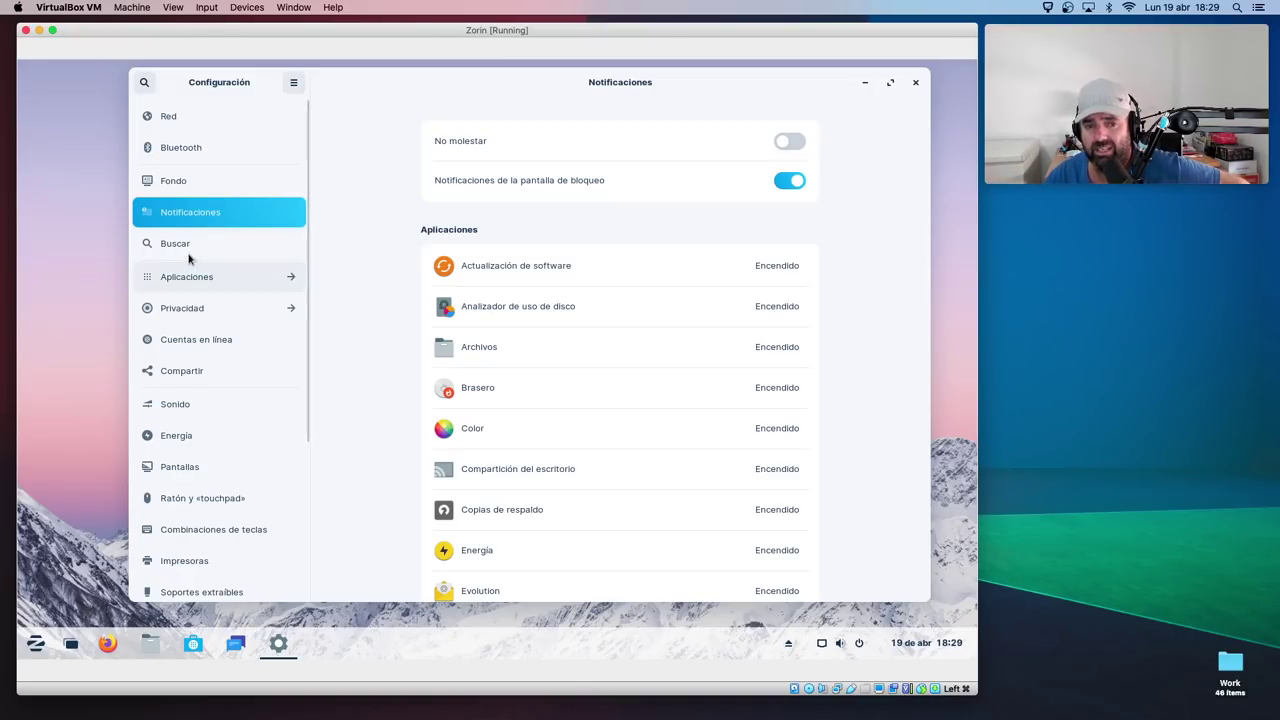
{"action": "left_click", "coordinate": [183, 250]}
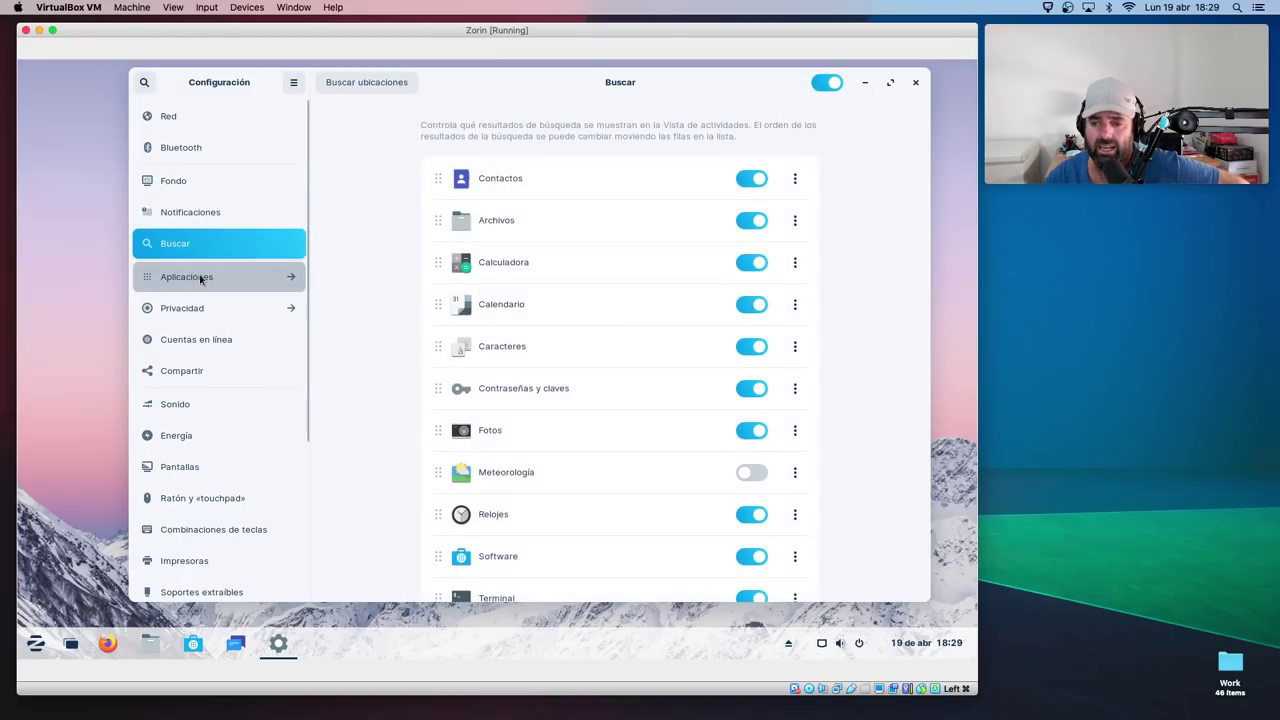
- Look into the Aplicaciones and Privacidad sections, returning to the main settings list after each
{"action": "left_click", "coordinate": [200, 277]}
{"action": "left_click", "coordinate": [144, 82]}
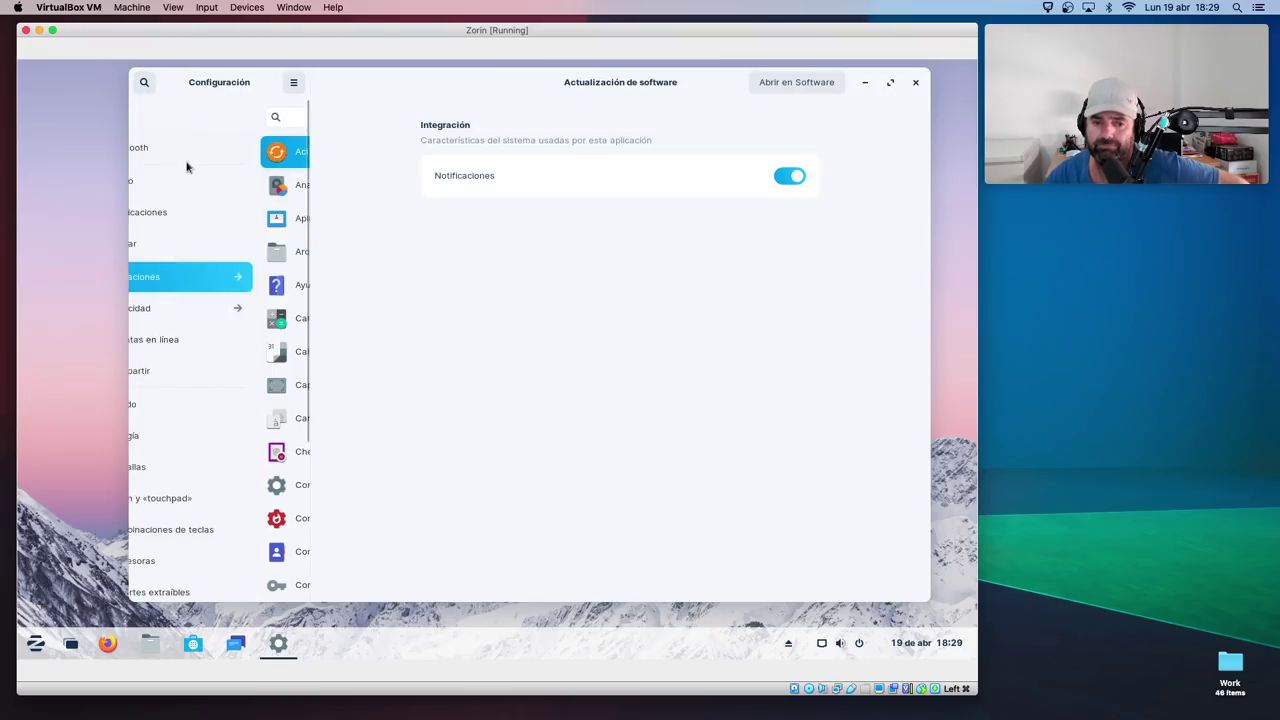
{"action": "left_click", "coordinate": [209, 318]}
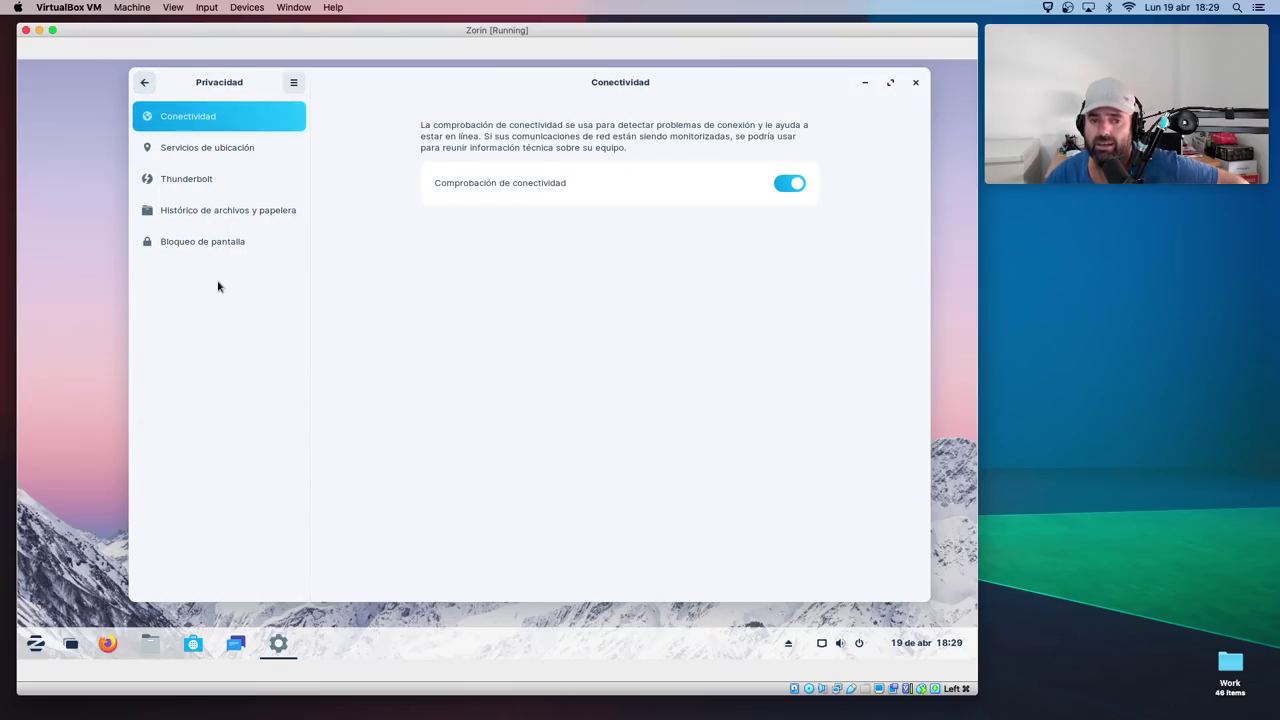
{"action": "left_click", "coordinate": [144, 86]}
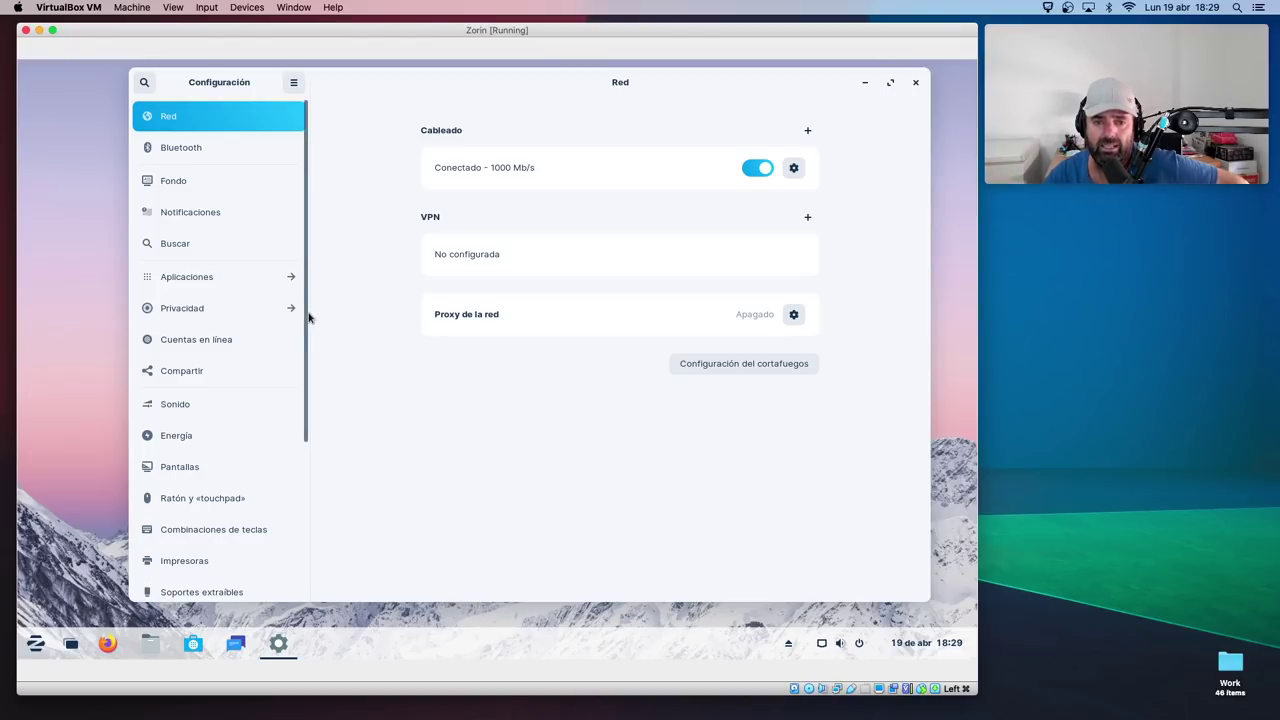
- Review the Compartir, Sonido, Energía and Pantallas settings, including the sound page's lower options
{"action": "left_click", "coordinate": [208, 380]}
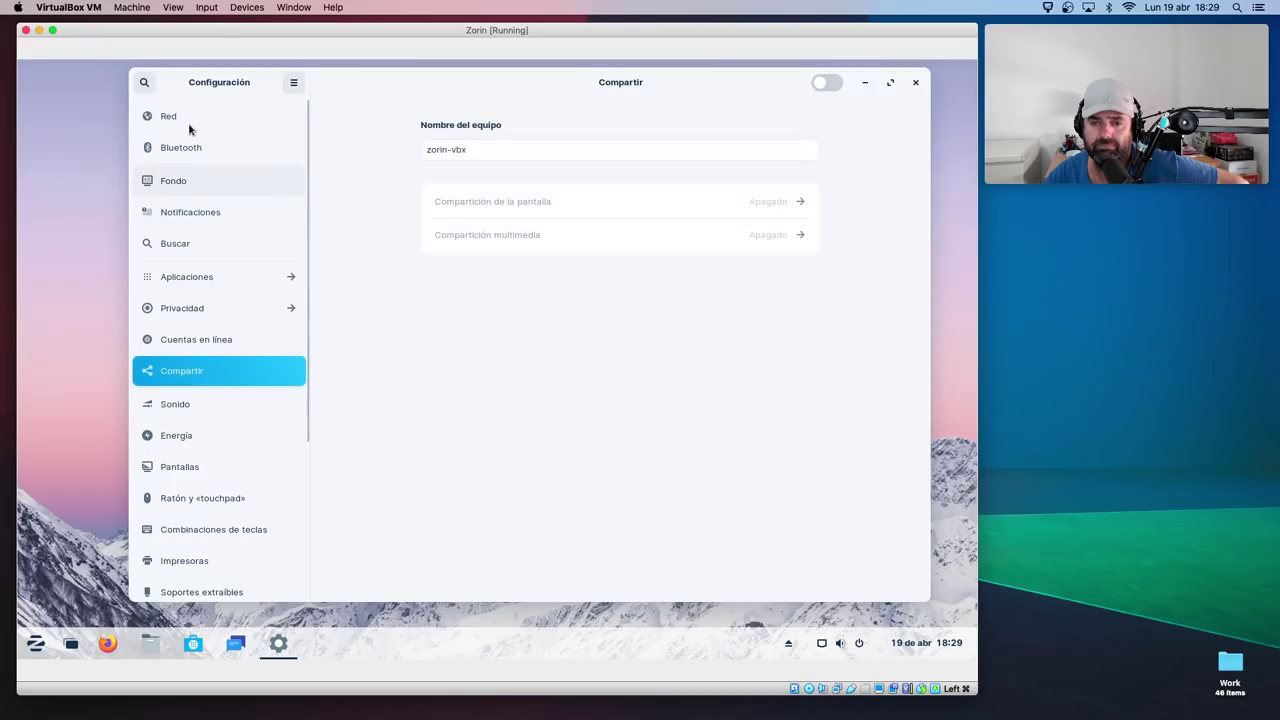
{"action": "left_click", "coordinate": [185, 395]}
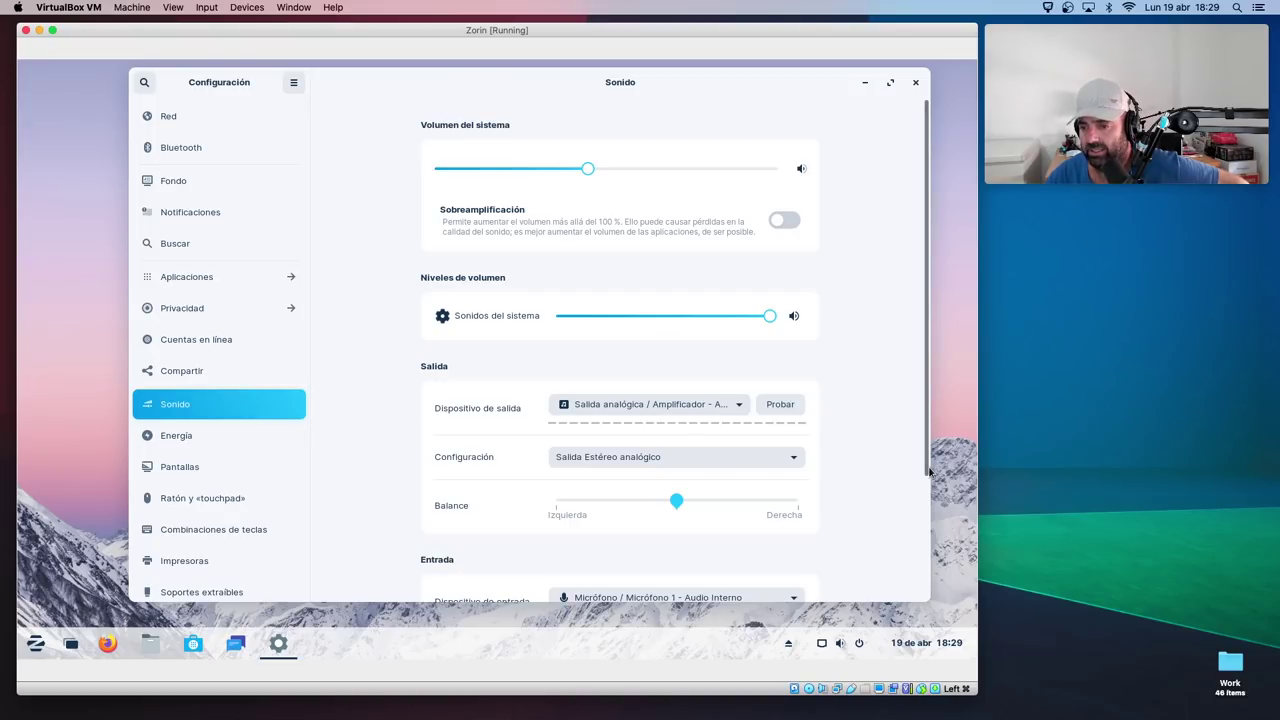
{"action": "left_click_drag", "start_coordinate": [922, 470], "coordinate": [922, 598]}
{"action": "left_click", "coordinate": [187, 437]}
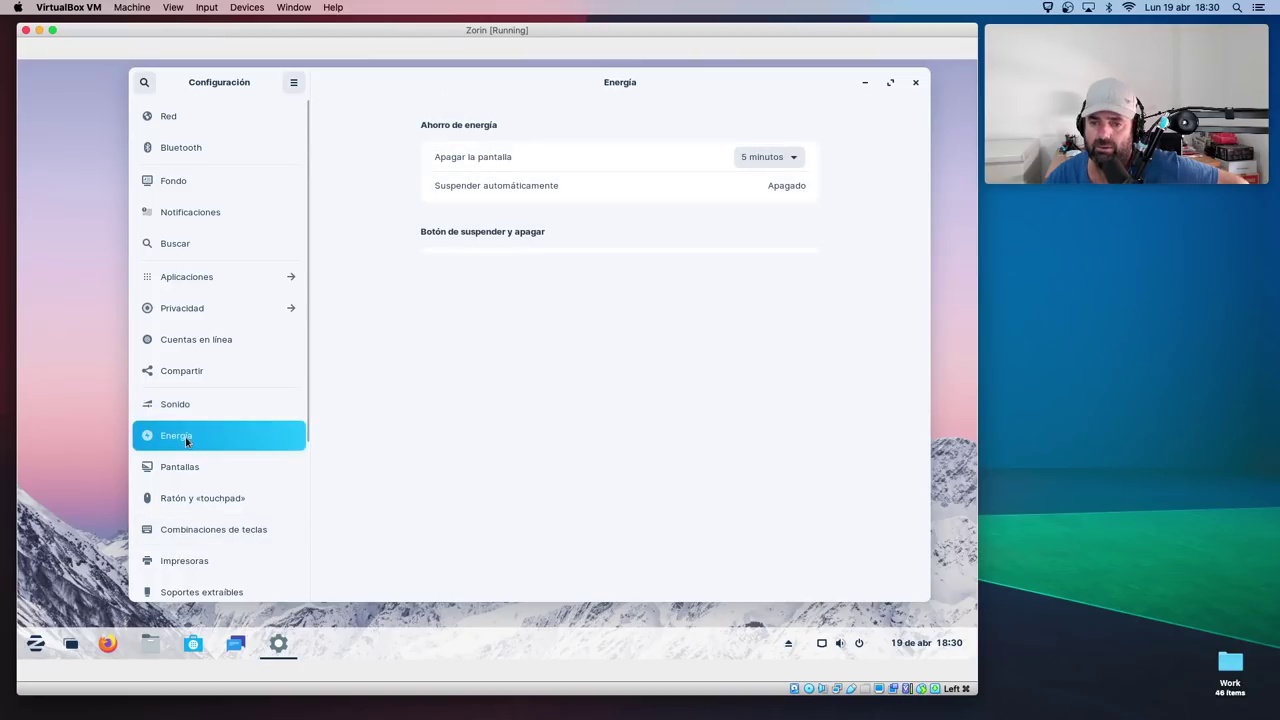
{"action": "left_click", "coordinate": [178, 467]}
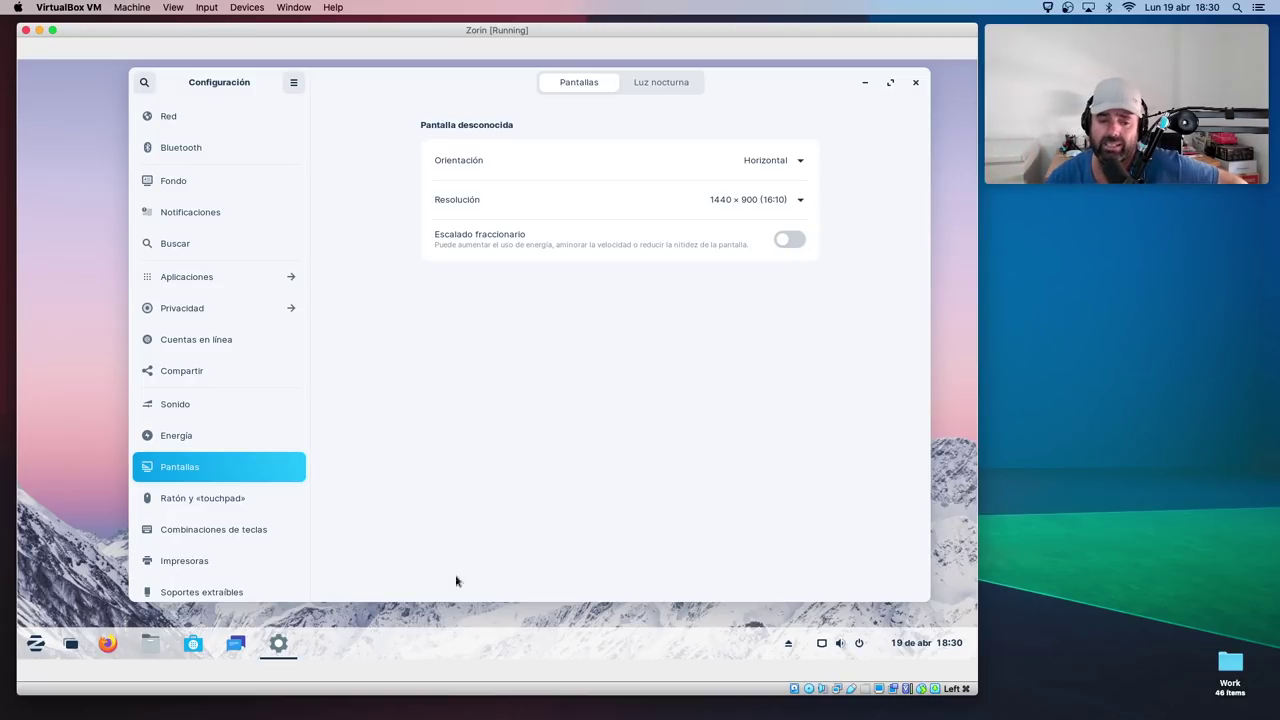
- Review the Ratón y «touchpad», Combinaciones de teclas, Impresoras, Soportes extraíbles and Color settings
{"action": "left_click", "coordinate": [215, 499]}
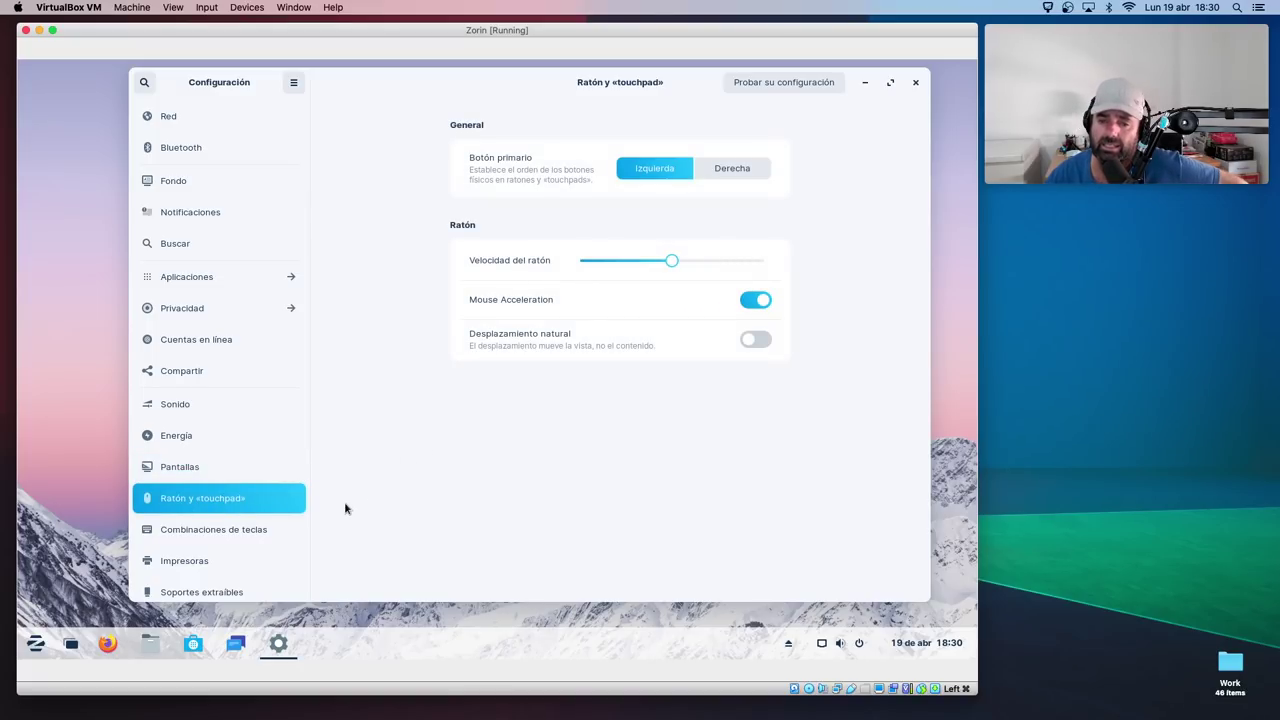
{"action": "left_click", "coordinate": [295, 528]}
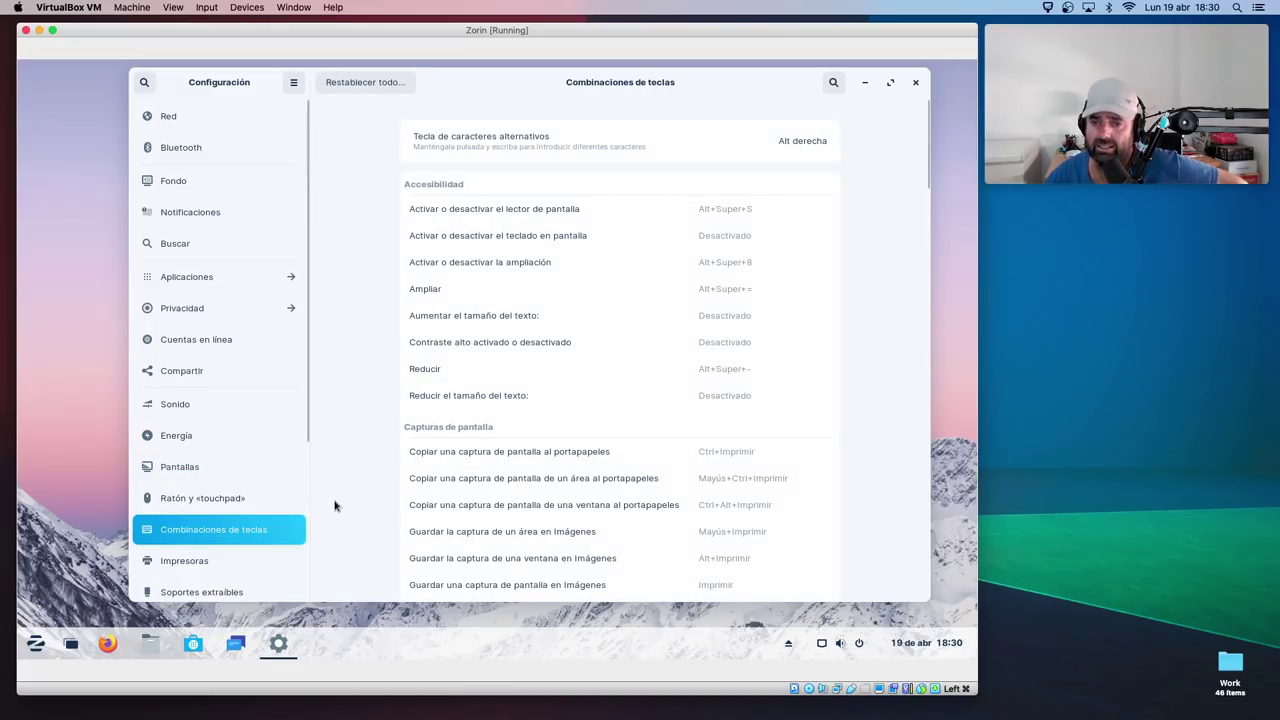
{"action": "scroll", "coordinate": [260, 510], "scroll_direction": "down", "scroll_amount": 2}
{"action": "left_click", "coordinate": [191, 452]}
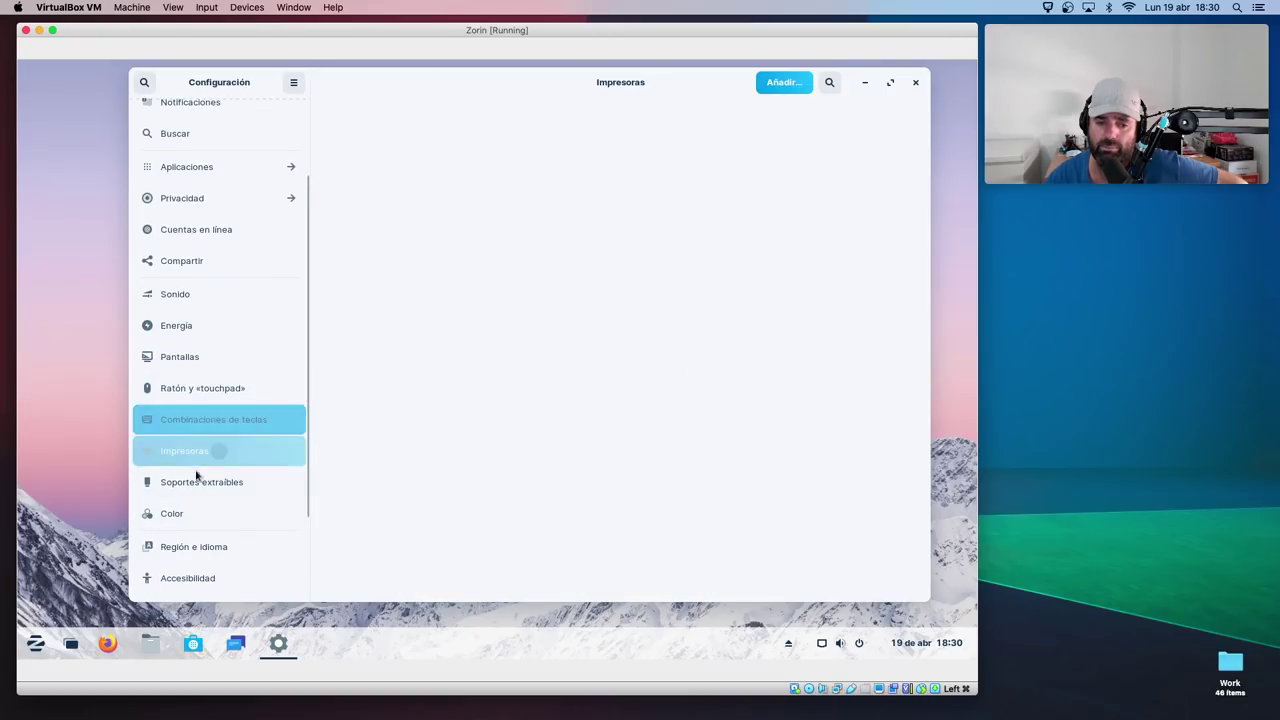
{"action": "left_click", "coordinate": [206, 484]}
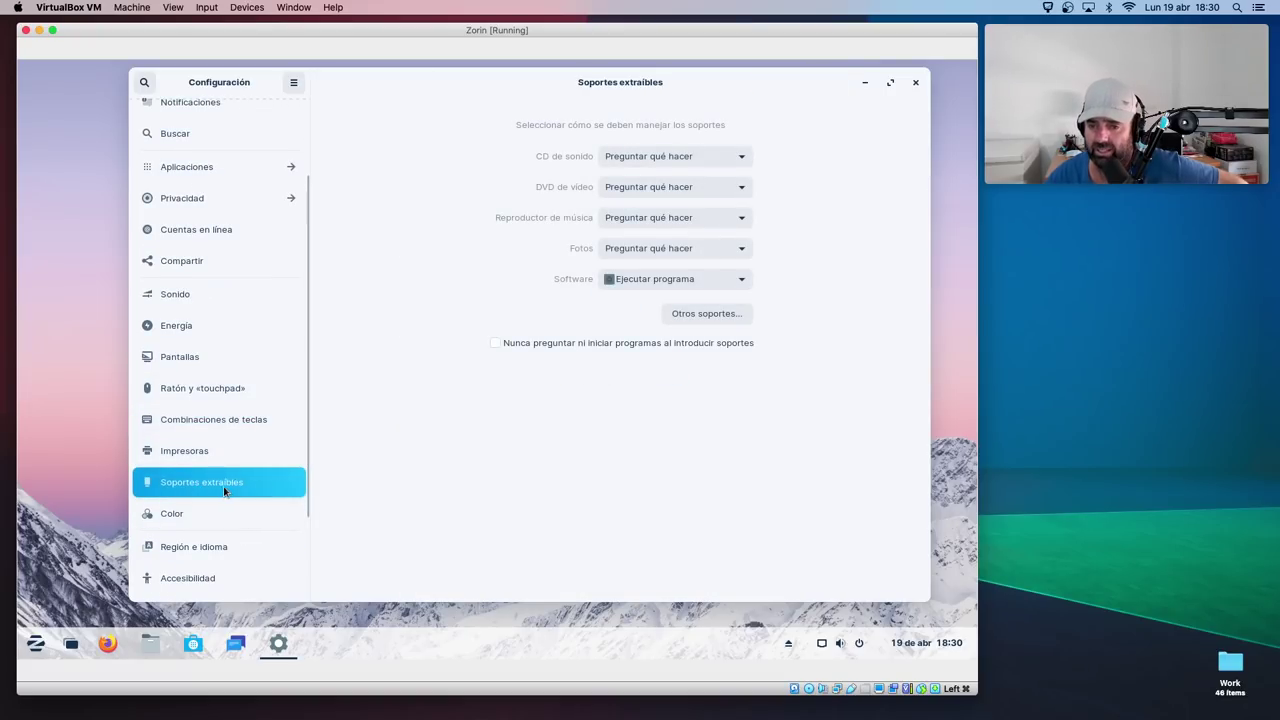
{"action": "left_click", "coordinate": [199, 512]}
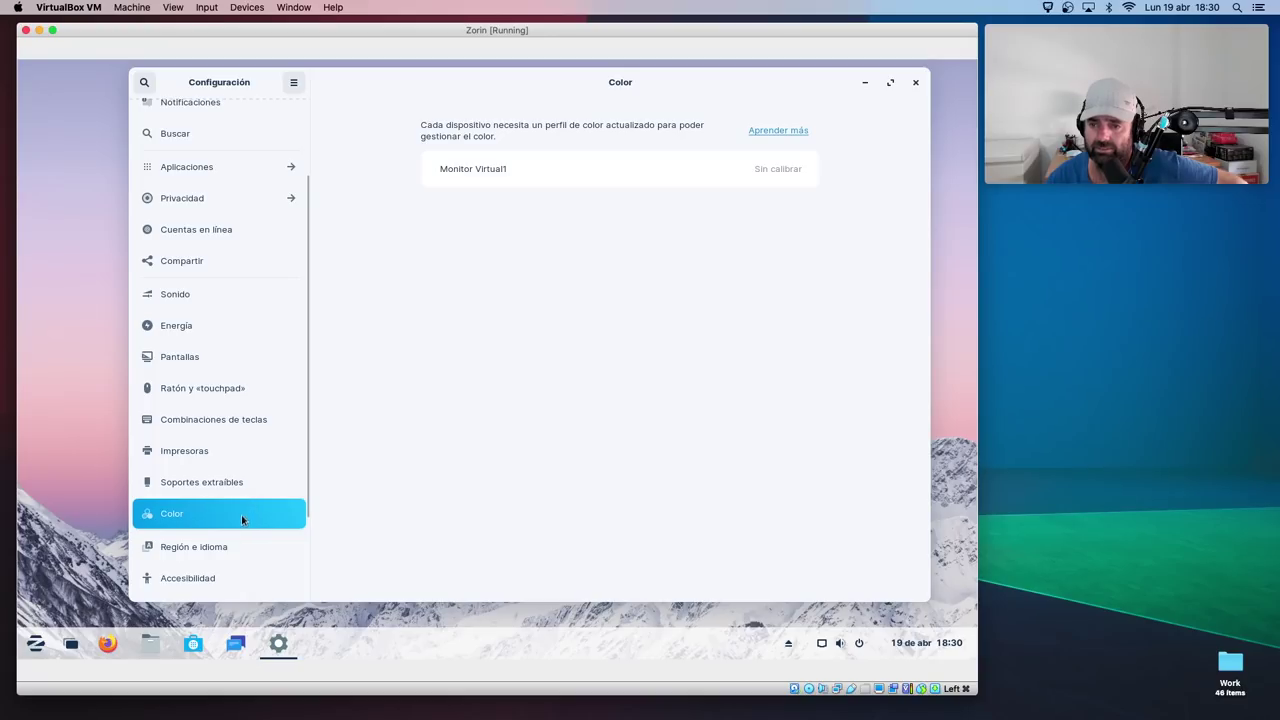
- Review the Región e idioma, Accesibilidad and Usuarios settings
{"action": "left_click", "coordinate": [196, 549]}
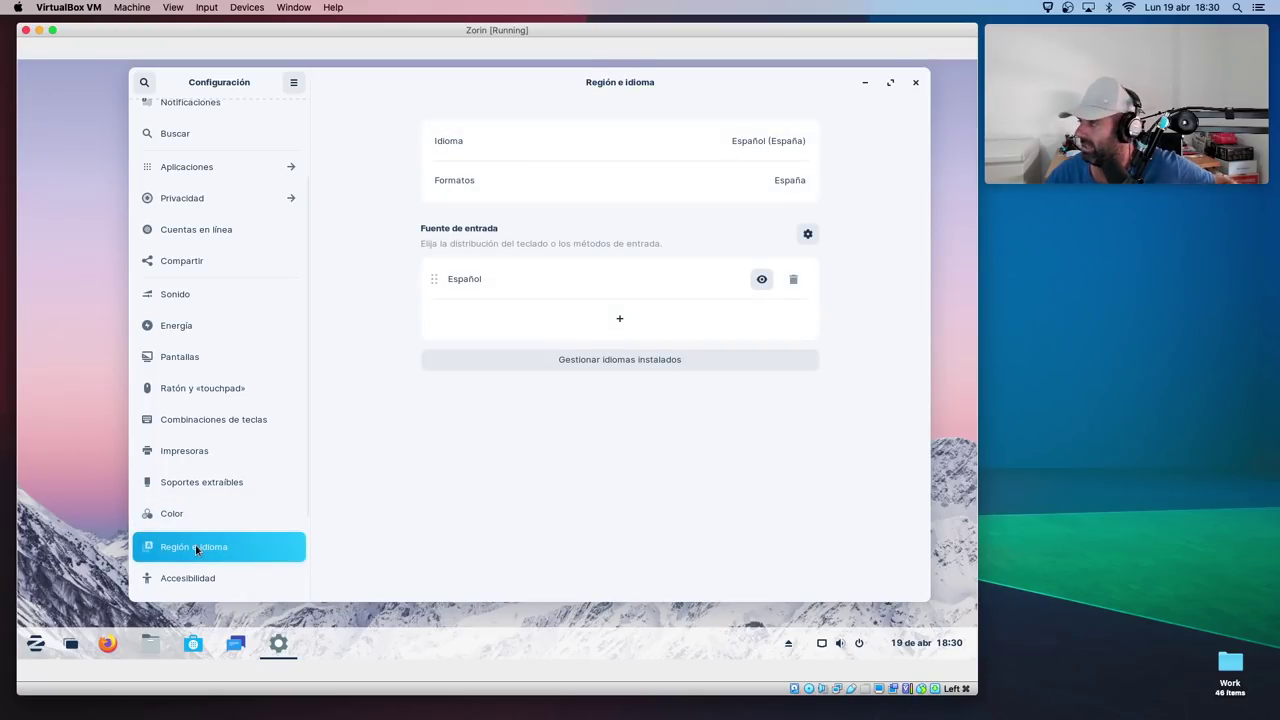
{"action": "scroll", "coordinate": [262, 537], "scroll_direction": "down", "scroll_amount": 1}
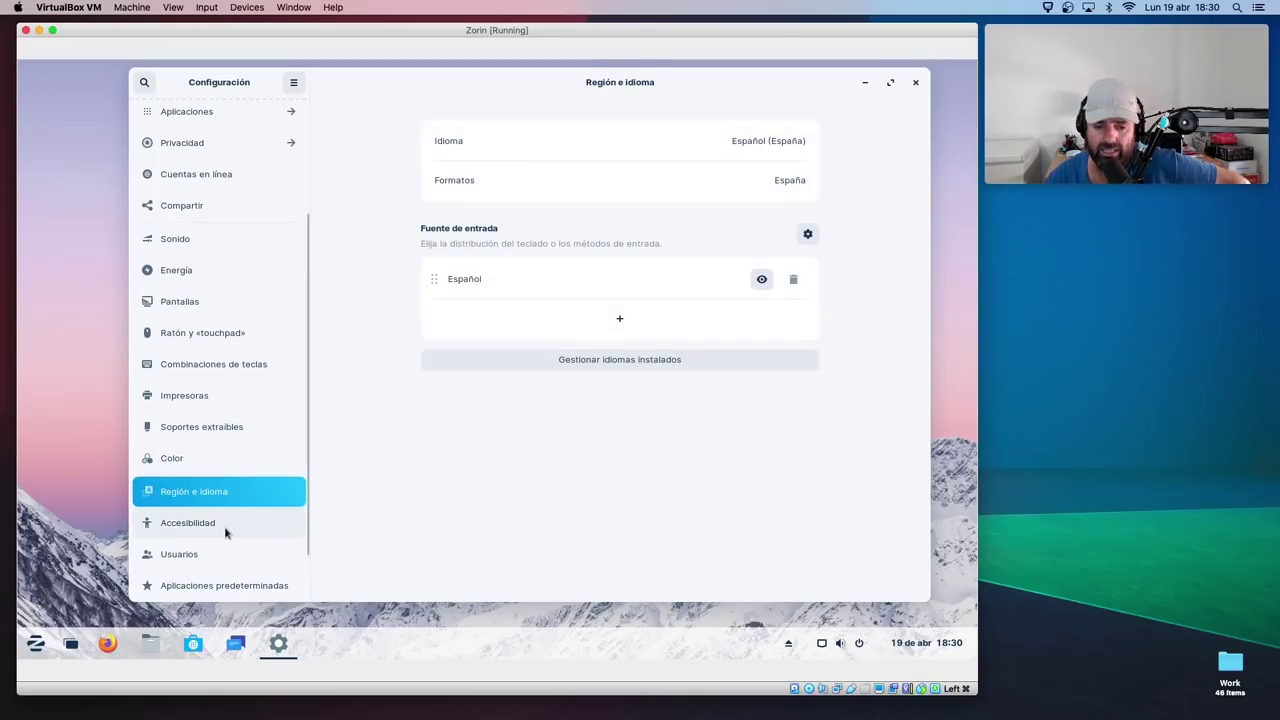
{"action": "left_click", "coordinate": [215, 530]}
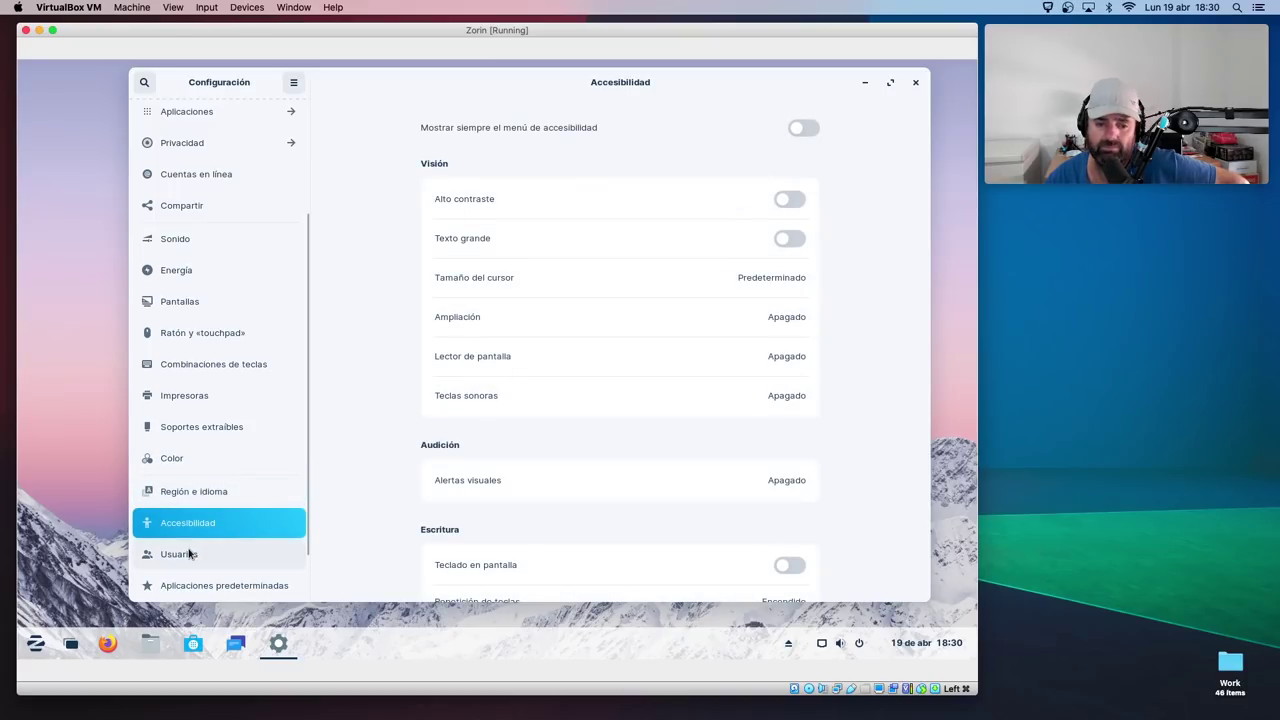
{"action": "left_click", "coordinate": [188, 553]}
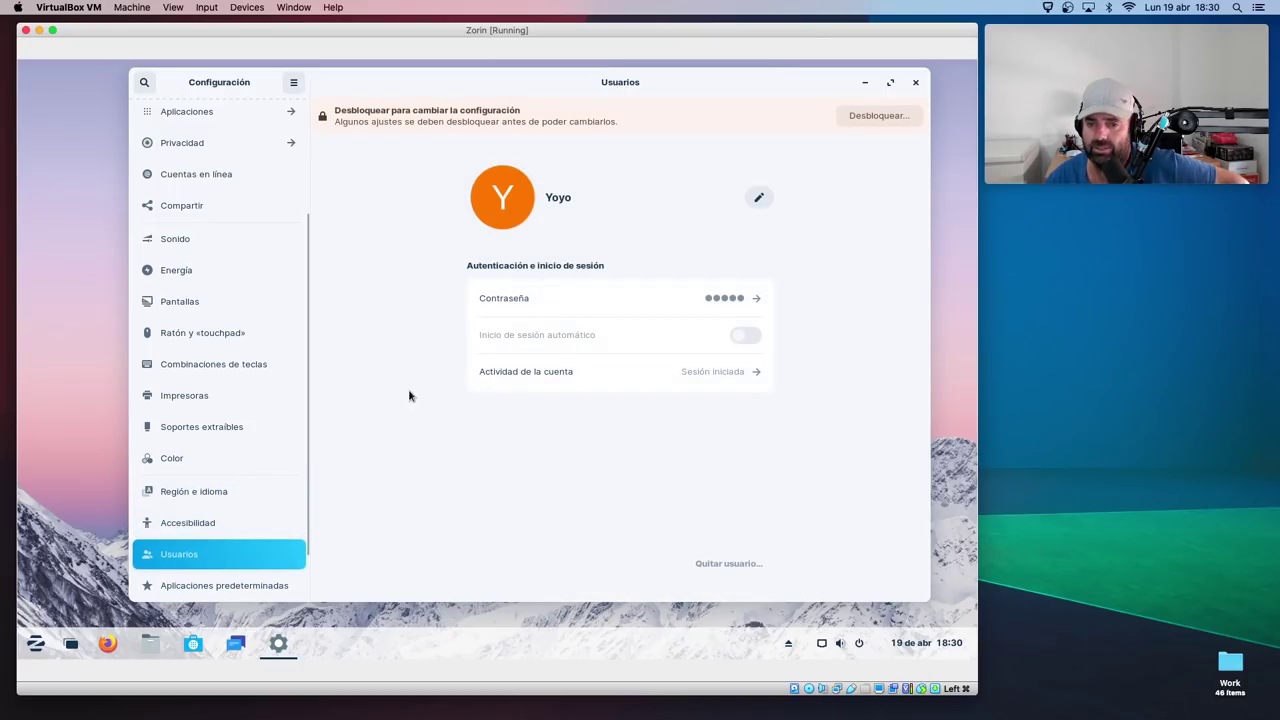
- Set Vídeos as the default music application in Aplicaciones predeterminadas
{"action": "scroll", "coordinate": [233, 415], "scroll_direction": "down", "scroll_amount": 2}
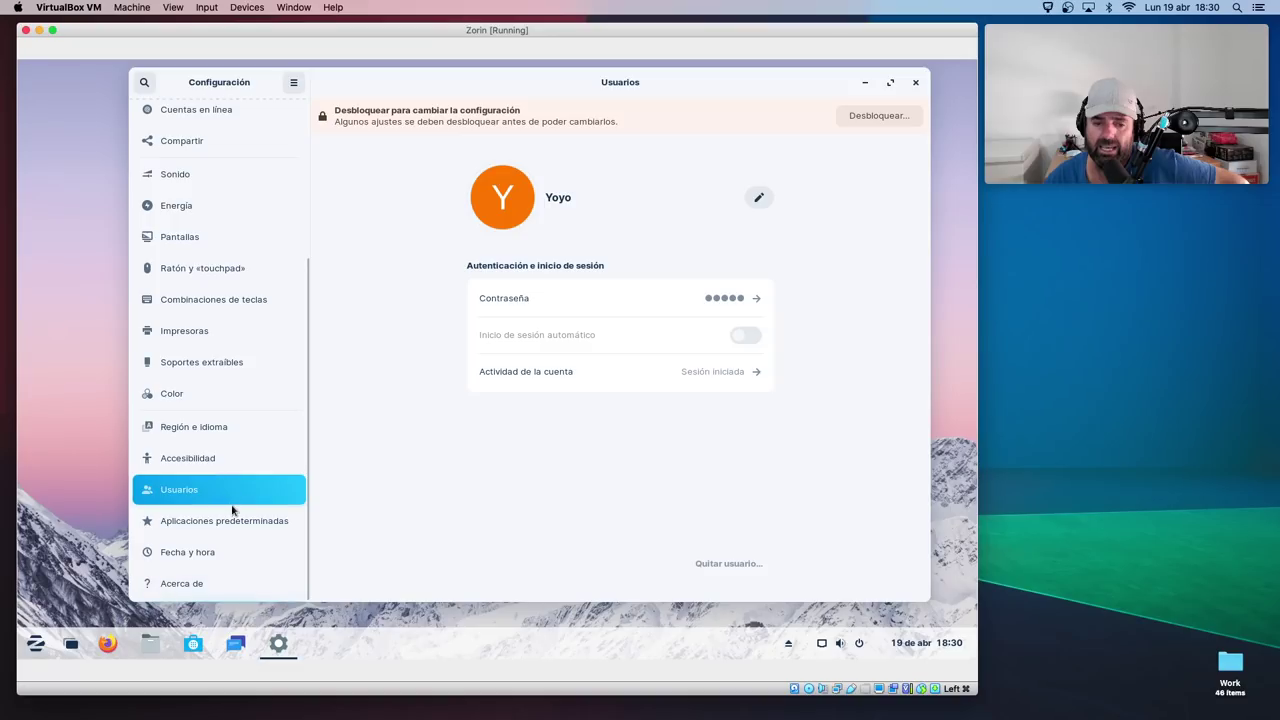
{"action": "left_click", "coordinate": [238, 514]}
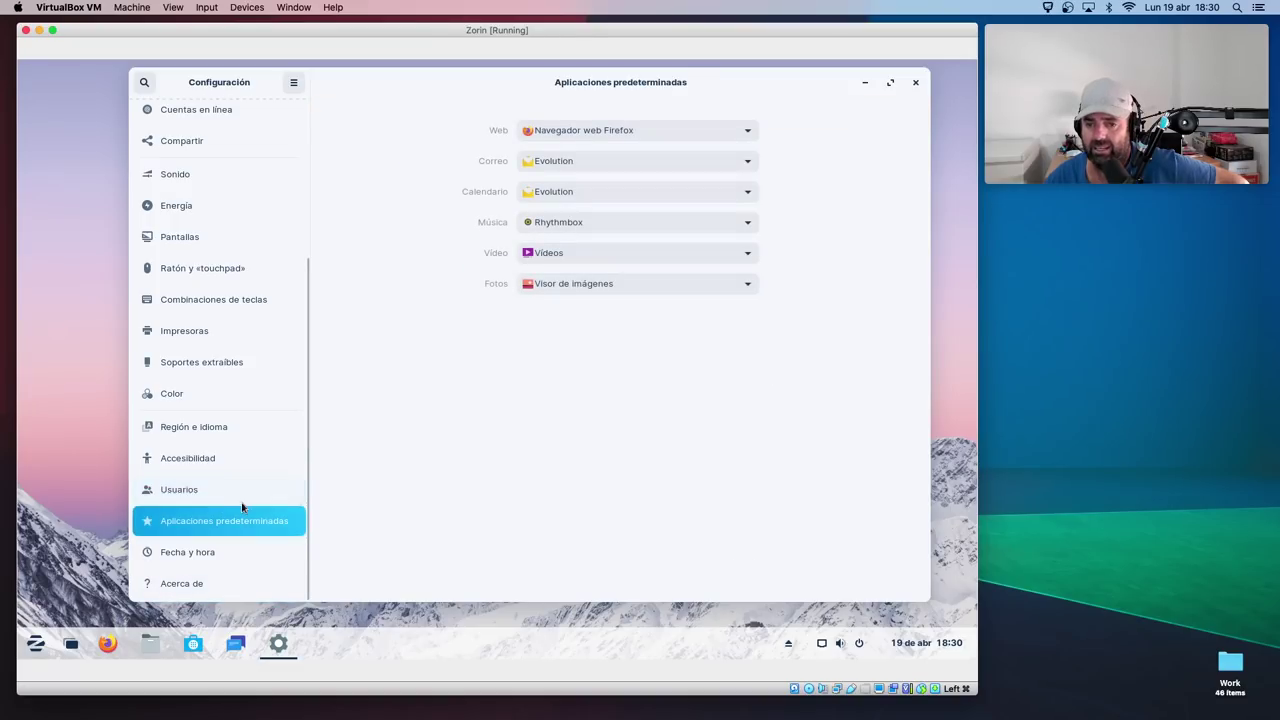
{"action": "left_click", "coordinate": [582, 224]}
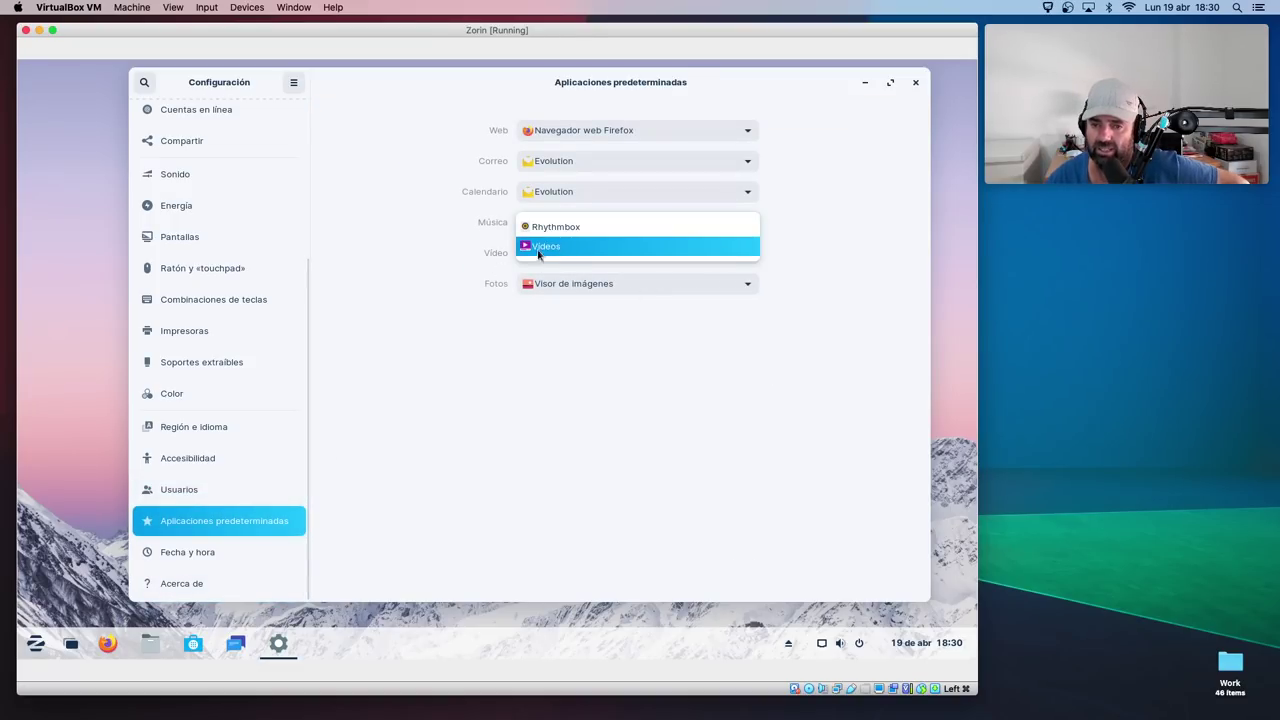
{"action": "left_click", "coordinate": [550, 248]}
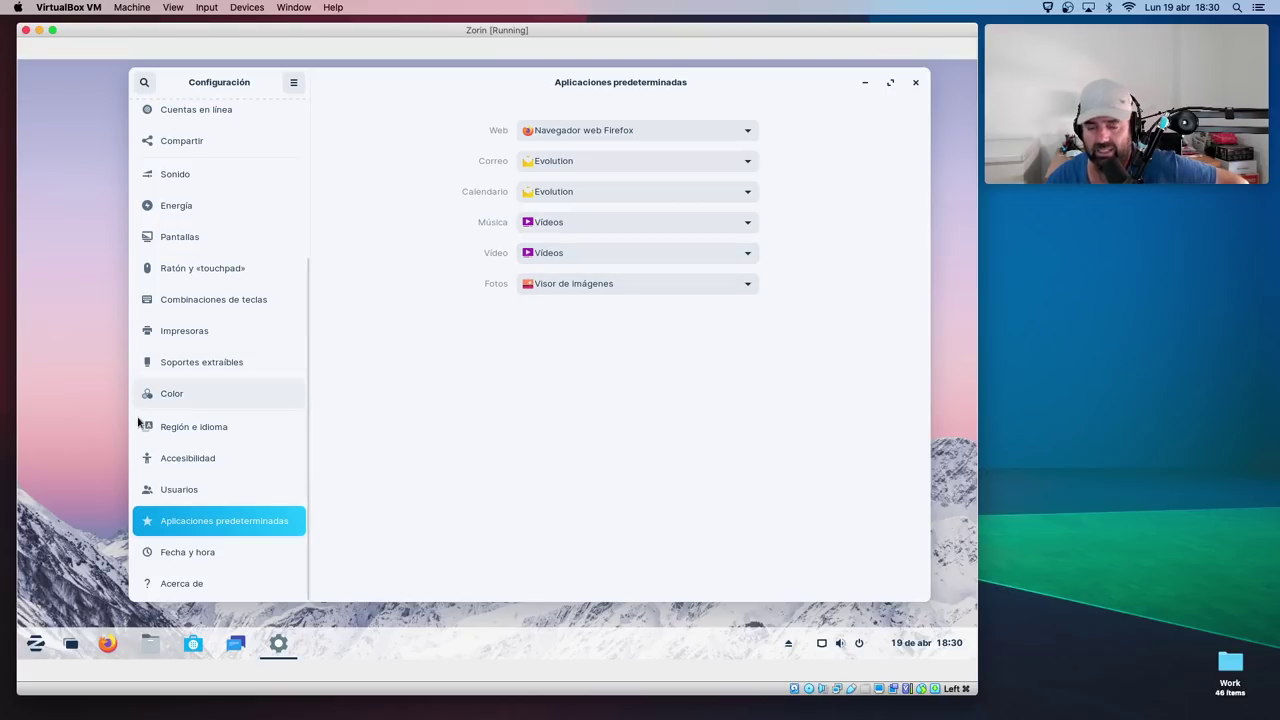
- Review the Fecha y hora settings and the full system information in Acerca de, and close Configuración
{"action": "left_click", "coordinate": [172, 551]}
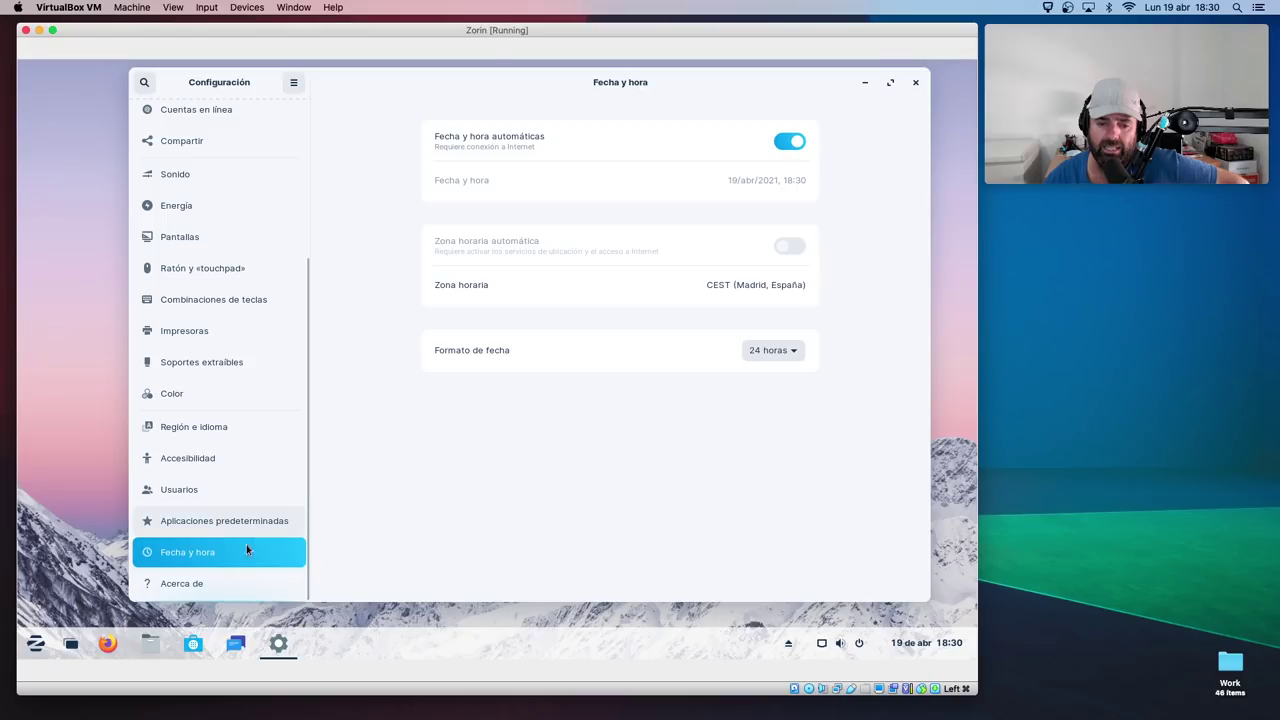
{"action": "left_click", "coordinate": [199, 584]}
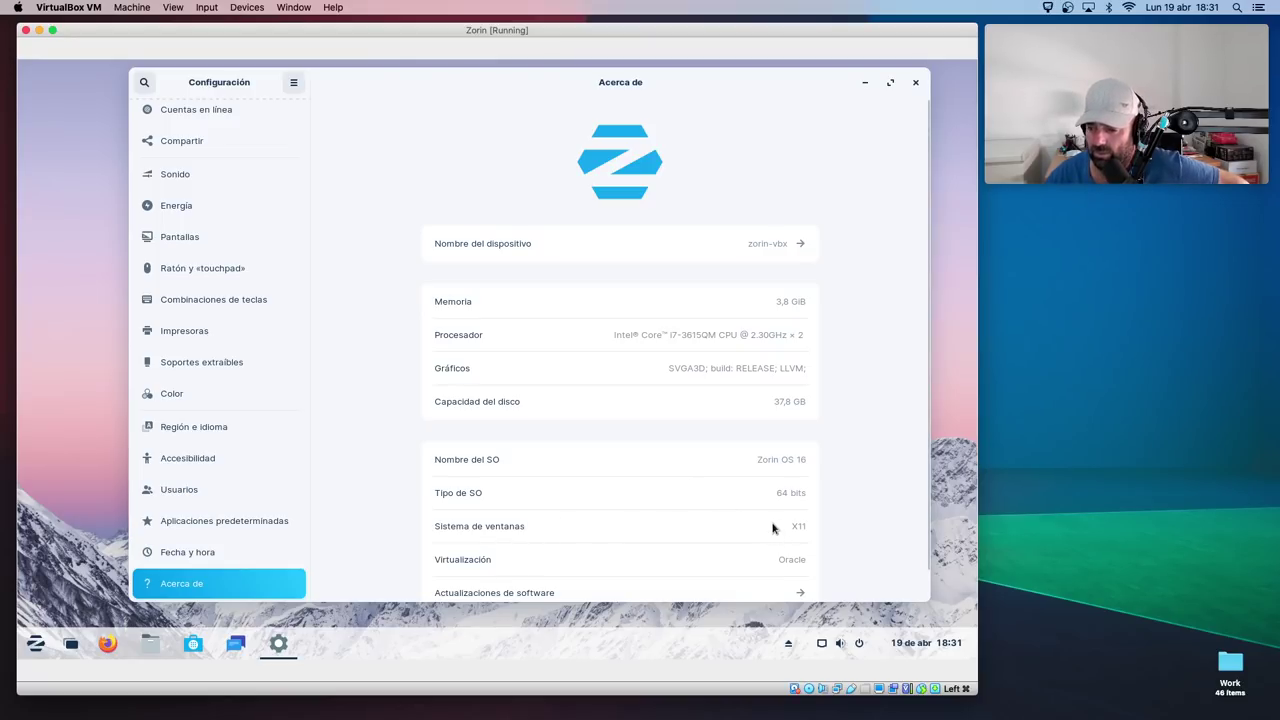
{"action": "scroll", "coordinate": [577, 557], "scroll_direction": "down", "scroll_amount": 1}
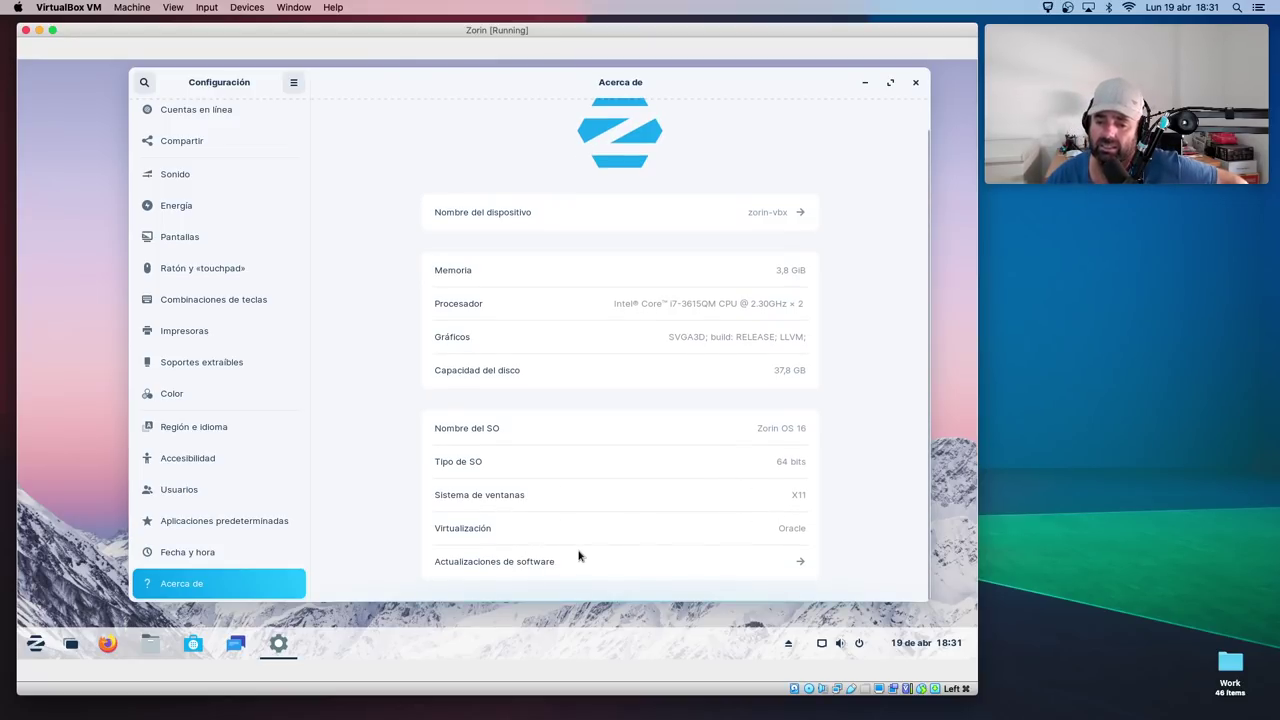
{"action": "scroll", "coordinate": [582, 554], "scroll_direction": "up", "scroll_amount": 1}
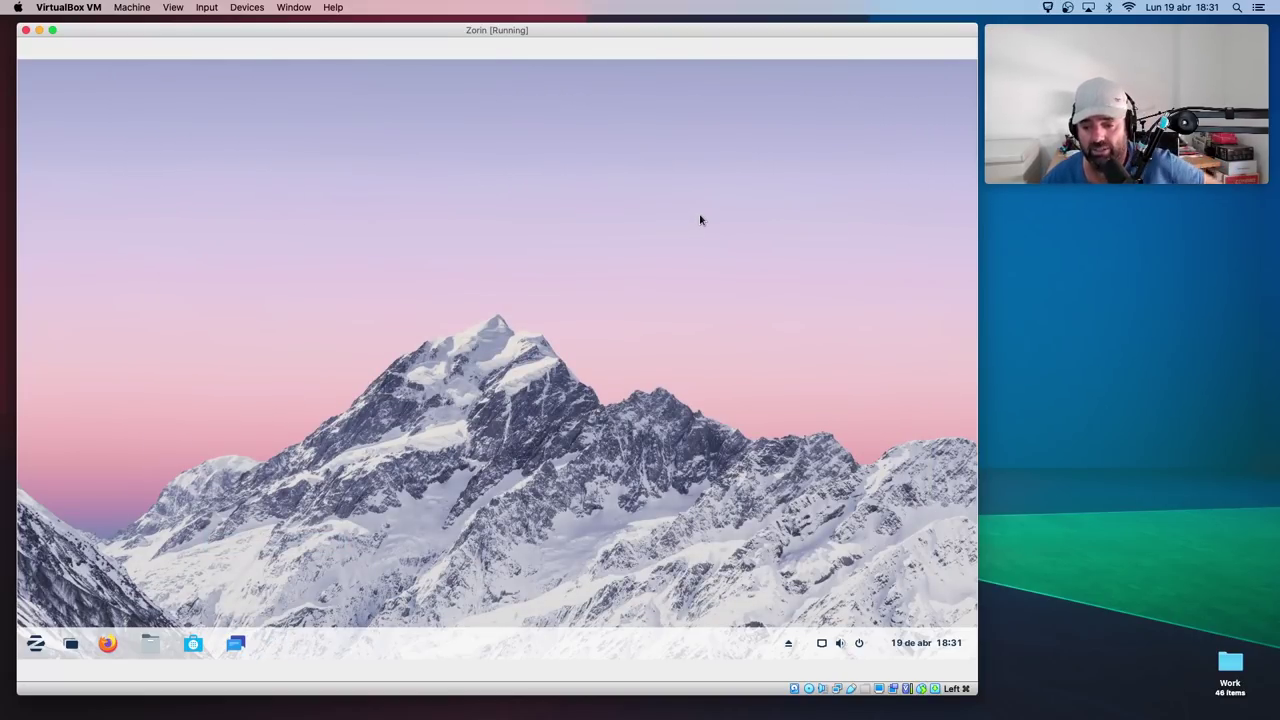
- Minimize the Zorin virtual machine window and switch to OBS on the Mac
{"action": "left_click", "coordinate": [38, 31]}
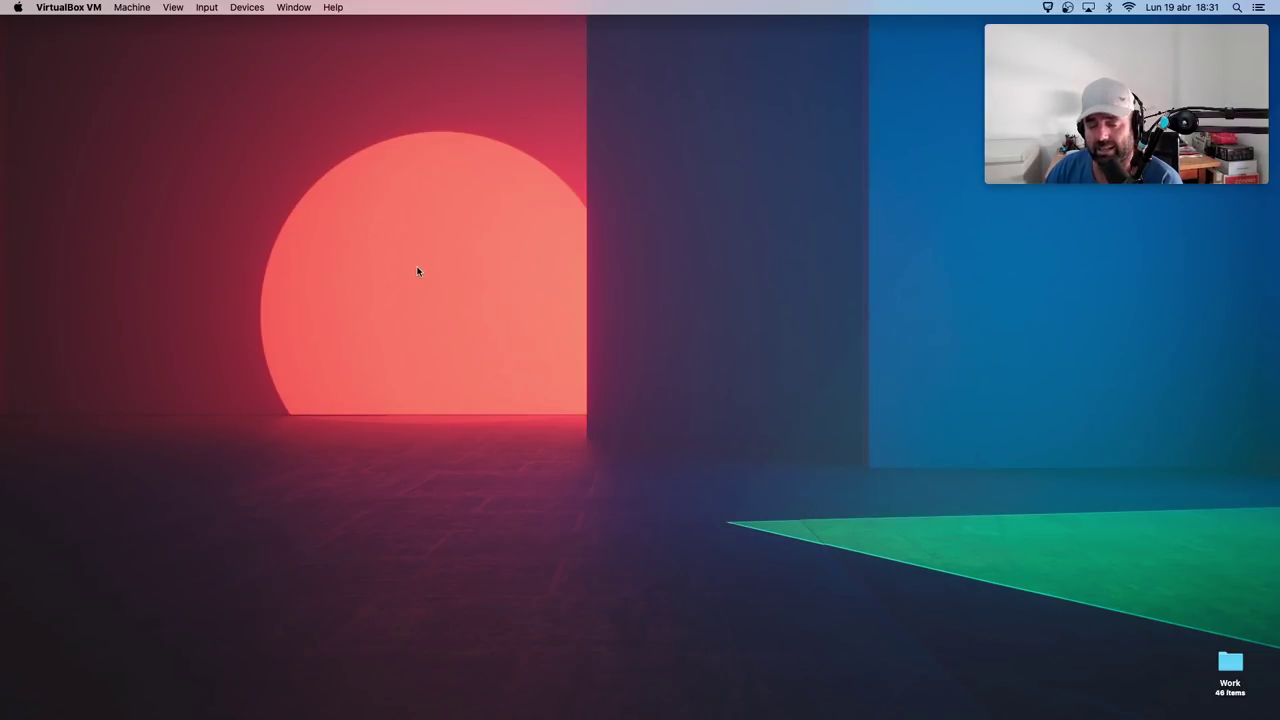
{"action": "key", "text": "ctrl+Up"}
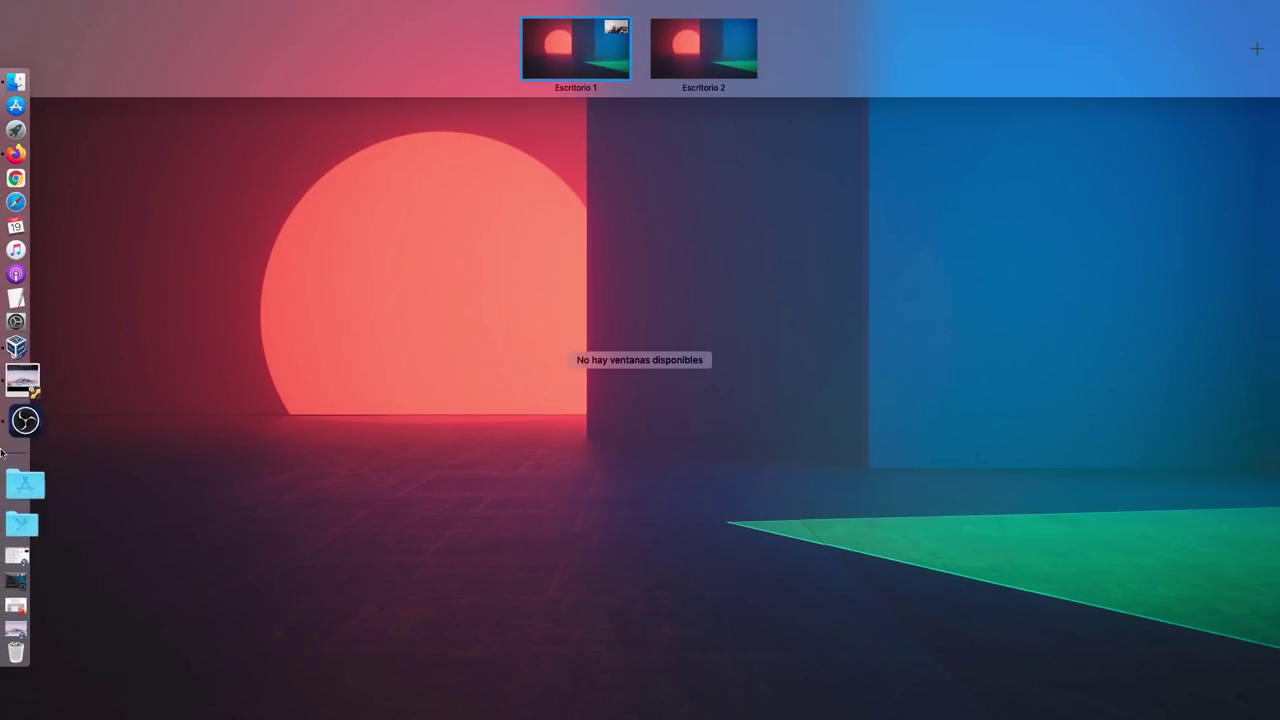
{"action": "left_click", "coordinate": [16, 545]}
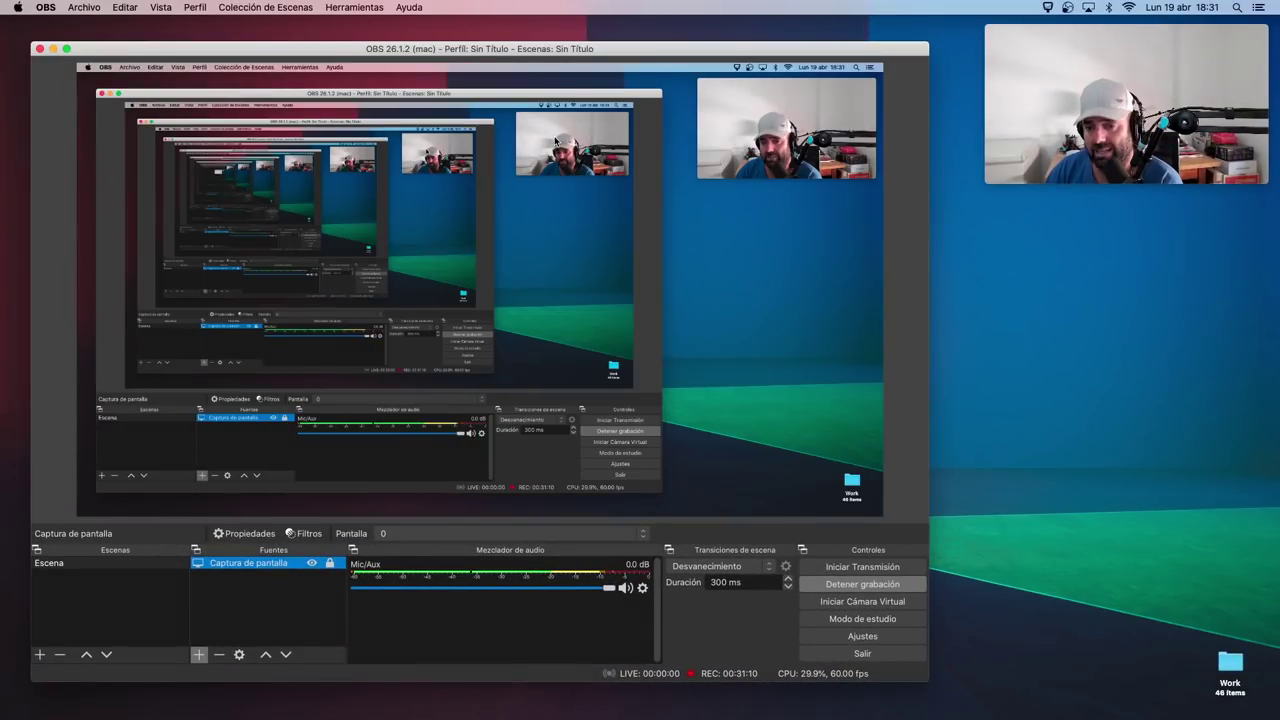